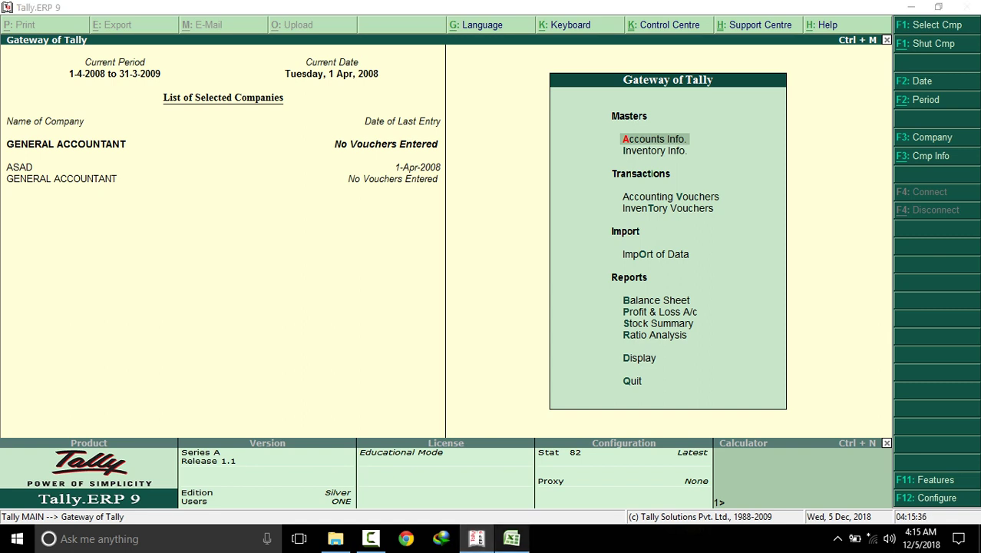
Switch from Tally to the PROGRAM workbook in Excel and show its PROGRAM1 sheet
{"action": "left_click", "coordinate": [511, 538]}
{"action": "left_click", "coordinate": [120, 502]}
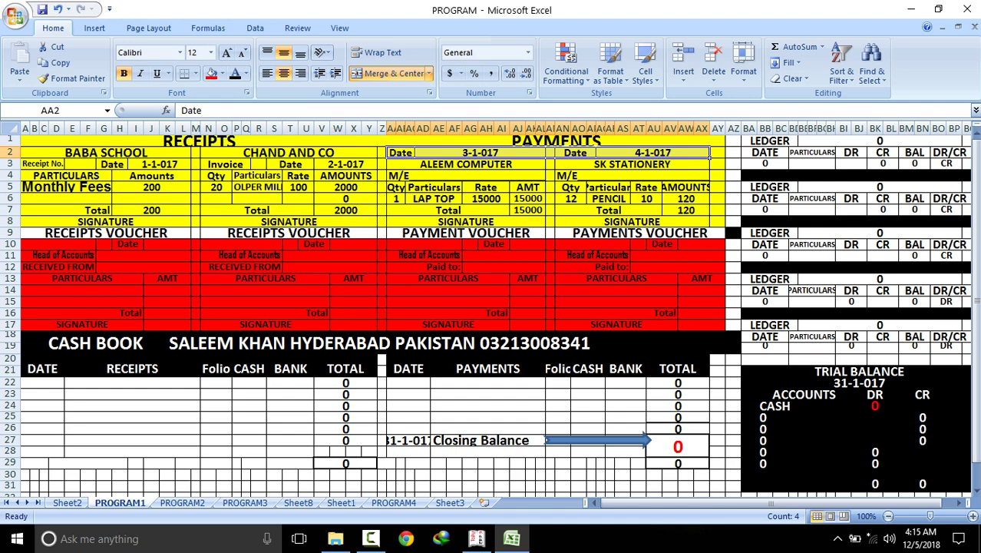
{"action": "left_click_drag", "start_coordinate": [184, 153], "coordinate": [190, 222]}
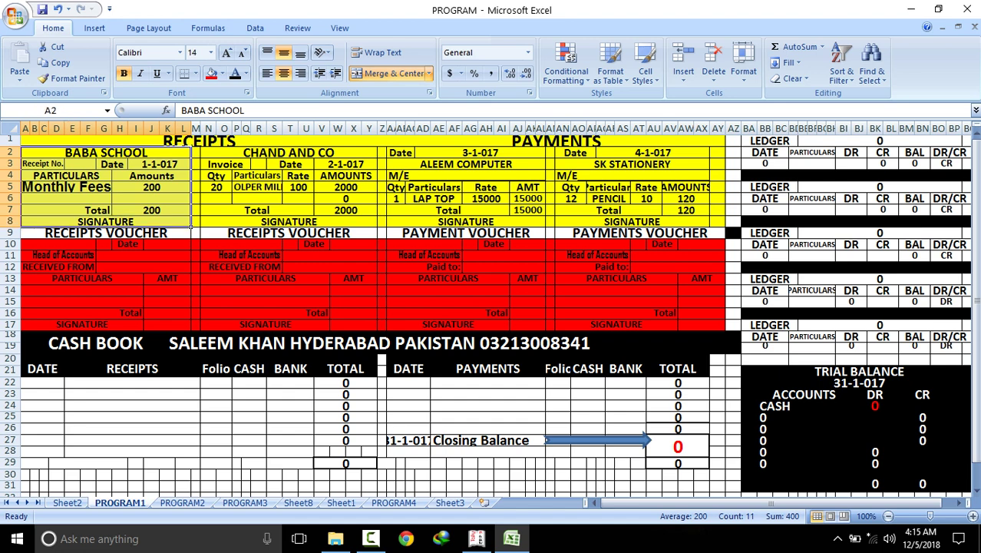
{"action": "left_click", "coordinate": [375, 142]}
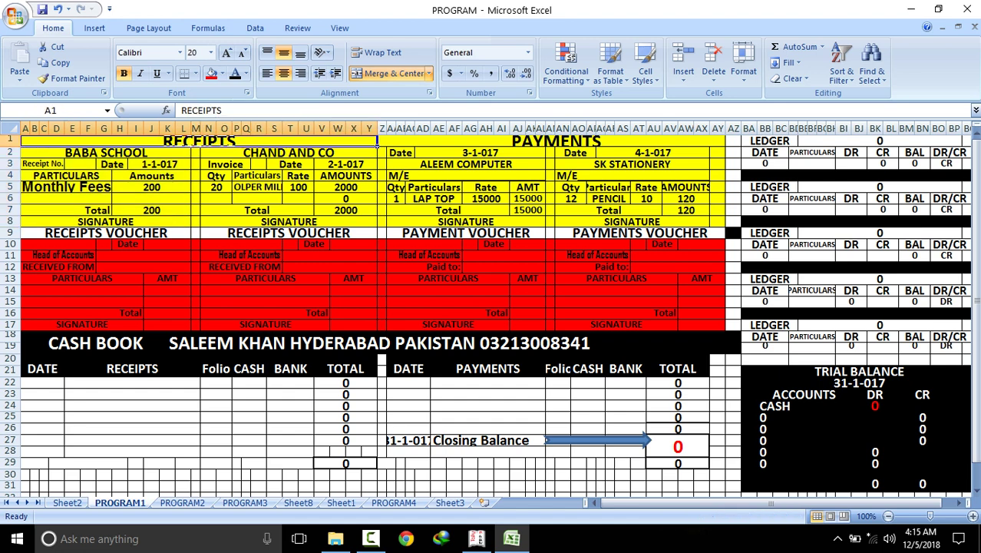
{"action": "left_click", "coordinate": [190, 153]}
{"action": "left_click_drag", "start_coordinate": [190, 152], "coordinate": [190, 216]}
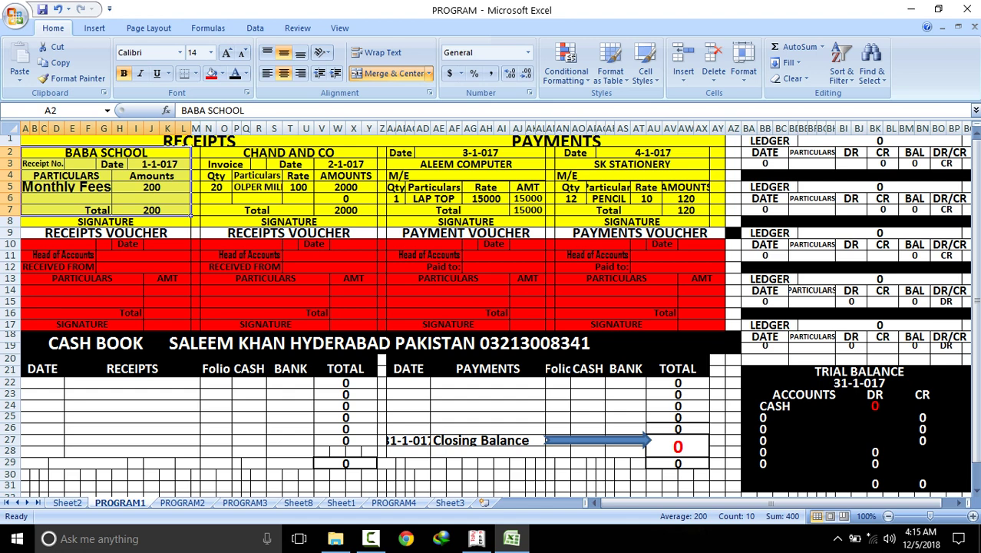
{"action": "left_click", "coordinate": [189, 213]}
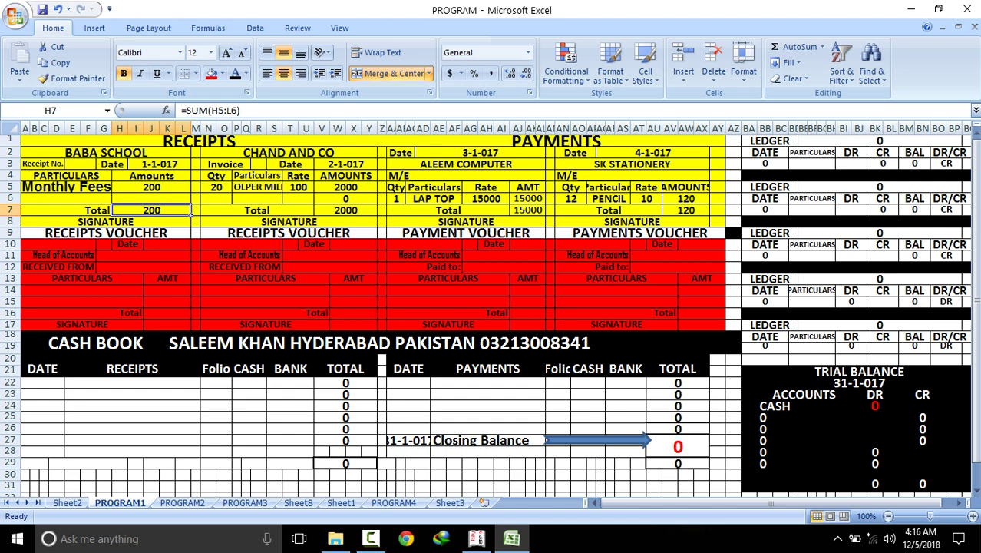
Copy the date 1-1-017 into voucher cell J10 and set the voucher number to 10
{"action": "left_click", "coordinate": [160, 165]}
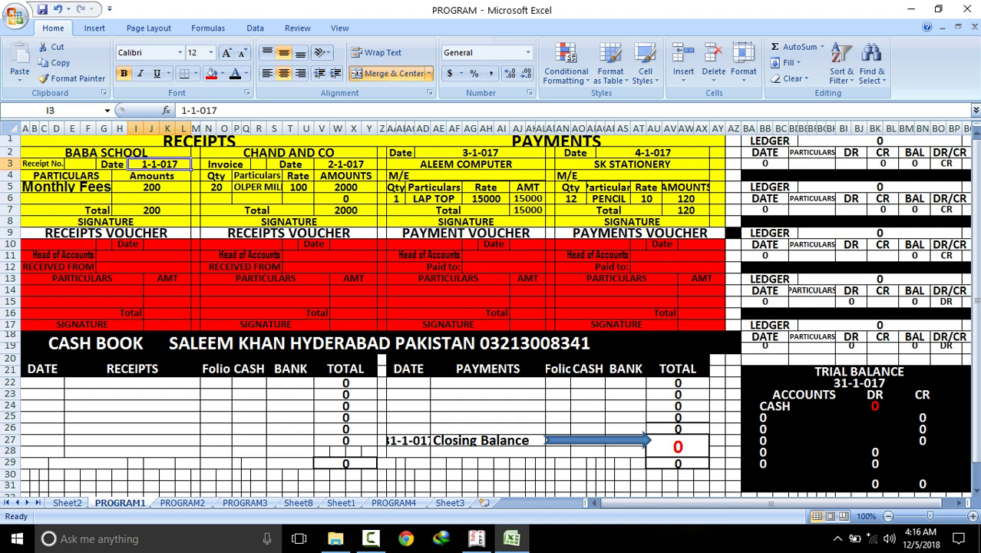
{"action": "right_click", "coordinate": [167, 160]}
{"action": "left_click", "coordinate": [201, 188]}
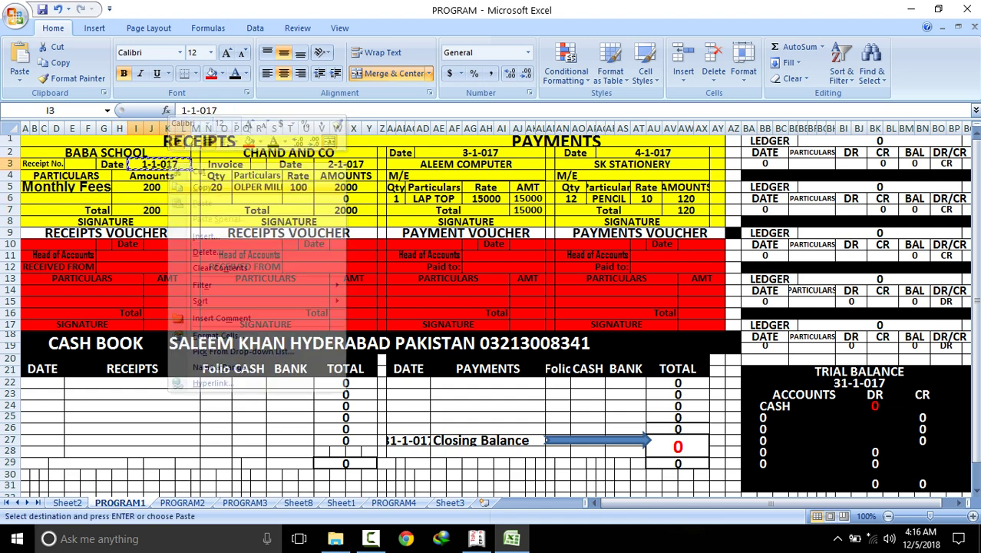
{"action": "left_click", "coordinate": [167, 244]}
{"action": "right_click", "coordinate": [175, 244]}
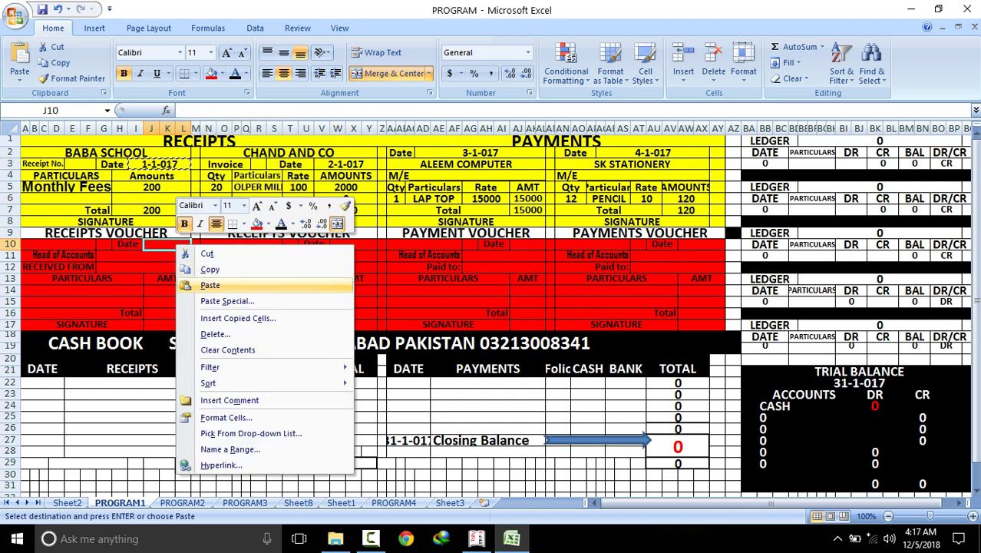
{"action": "left_click", "coordinate": [210, 285]}
{"action": "left_click", "coordinate": [104, 244]}
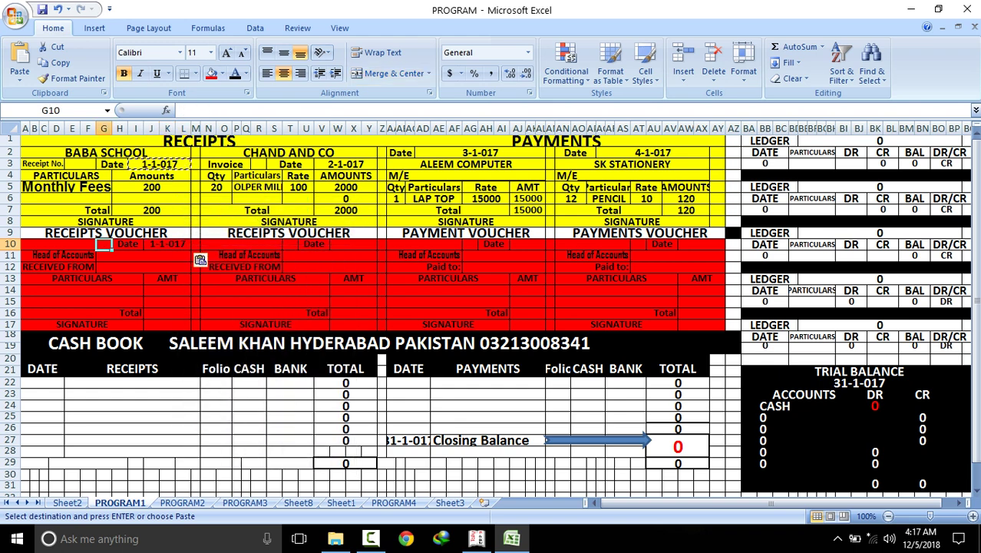
{"action": "type", "text": "10"}
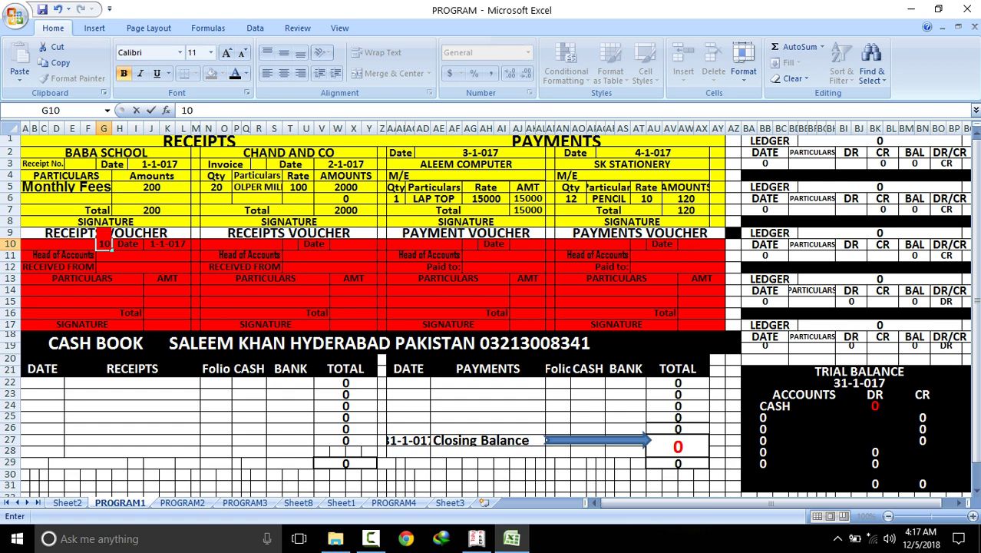
{"action": "key", "text": "Return"}
Paste Monthly Fees as the head of accounts and enter STUDENTS as received from
{"action": "left_click", "coordinate": [77, 187]}
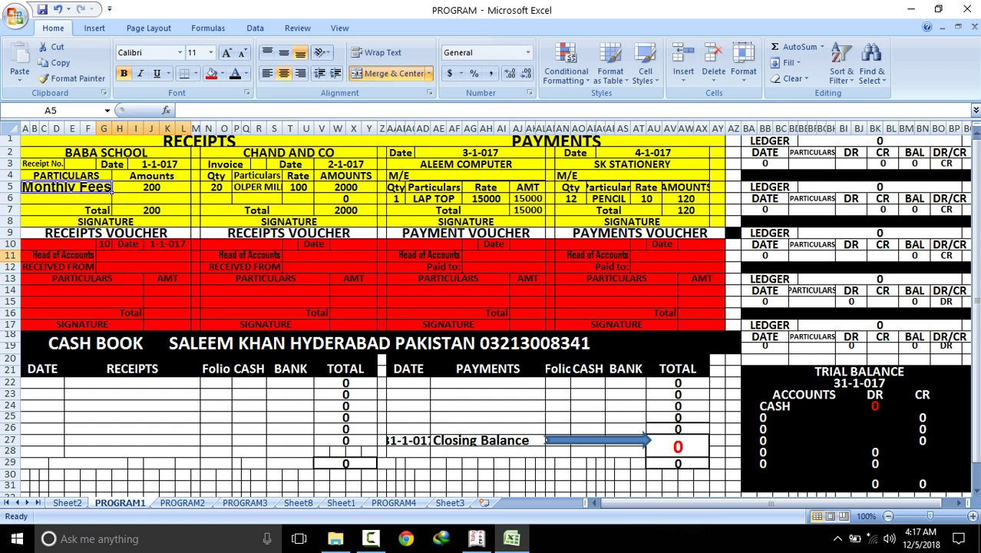
{"action": "right_click", "coordinate": [82, 190]}
{"action": "left_click", "coordinate": [115, 214]}
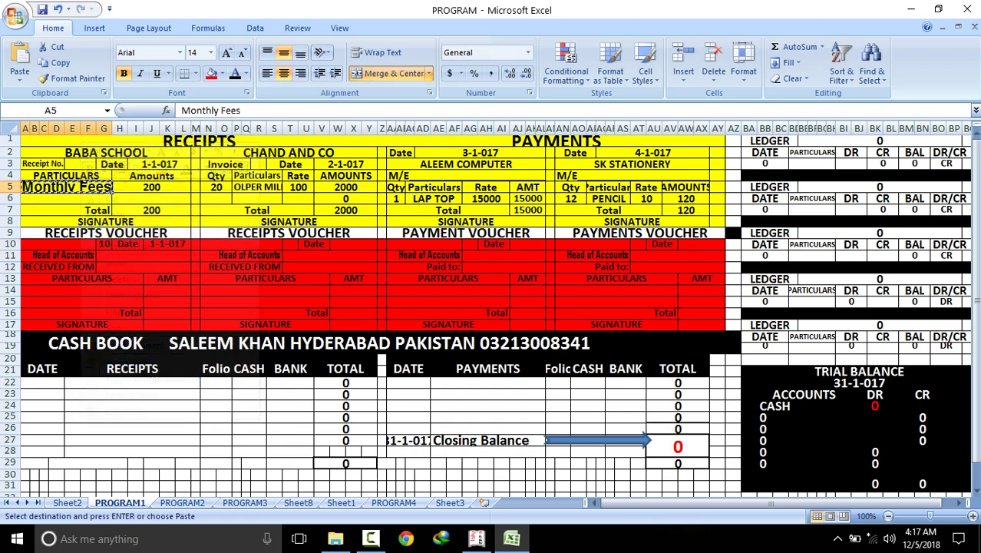
{"action": "left_click", "coordinate": [146, 255]}
{"action": "right_click", "coordinate": [147, 256]}
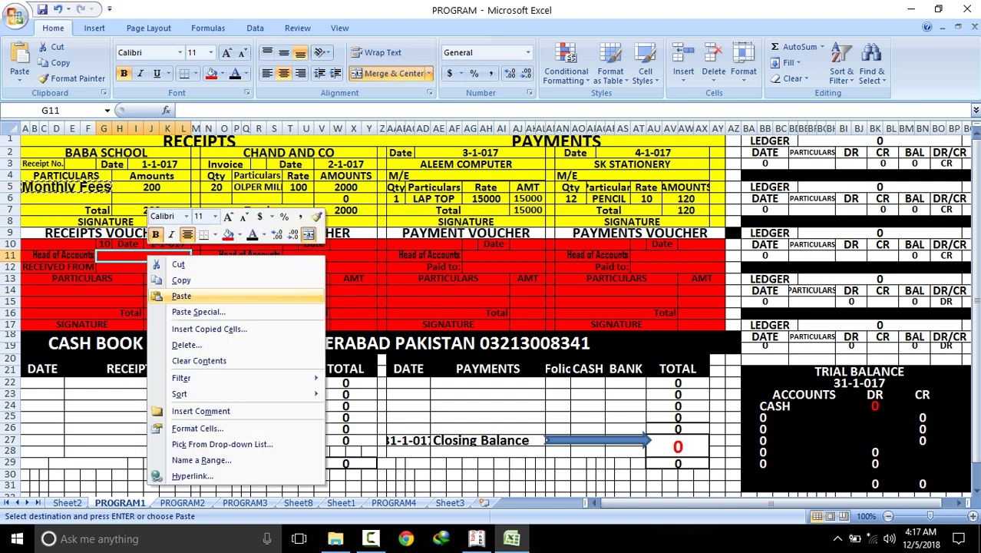
{"action": "left_click", "coordinate": [181, 295]}
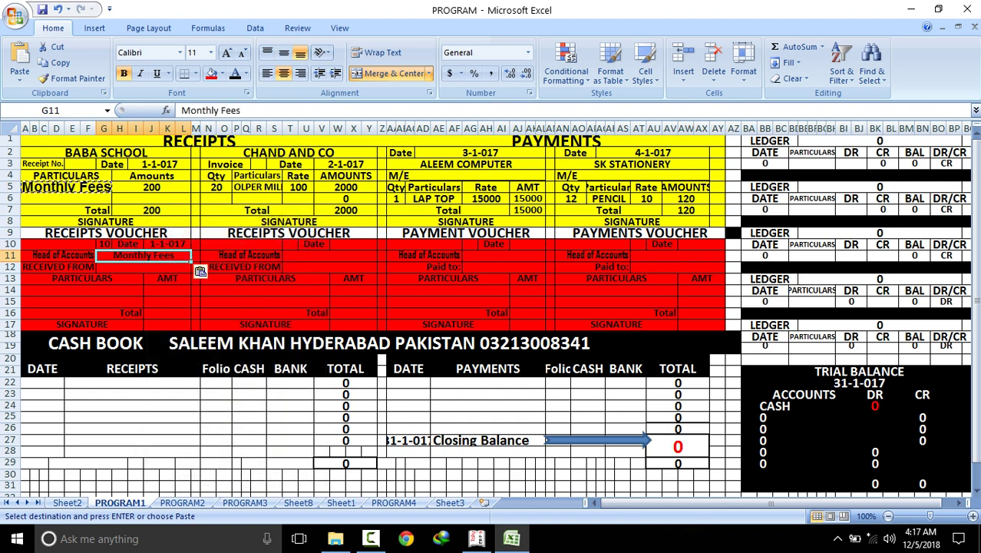
{"action": "left_click", "coordinate": [144, 266]}
{"action": "type", "text": "S"}
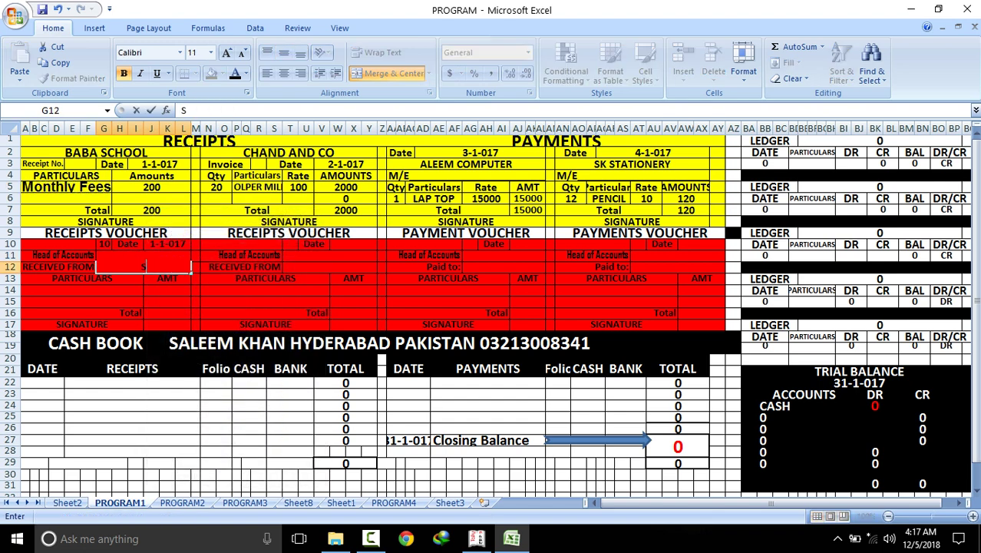
{"action": "type", "text": "TUDENTS"}
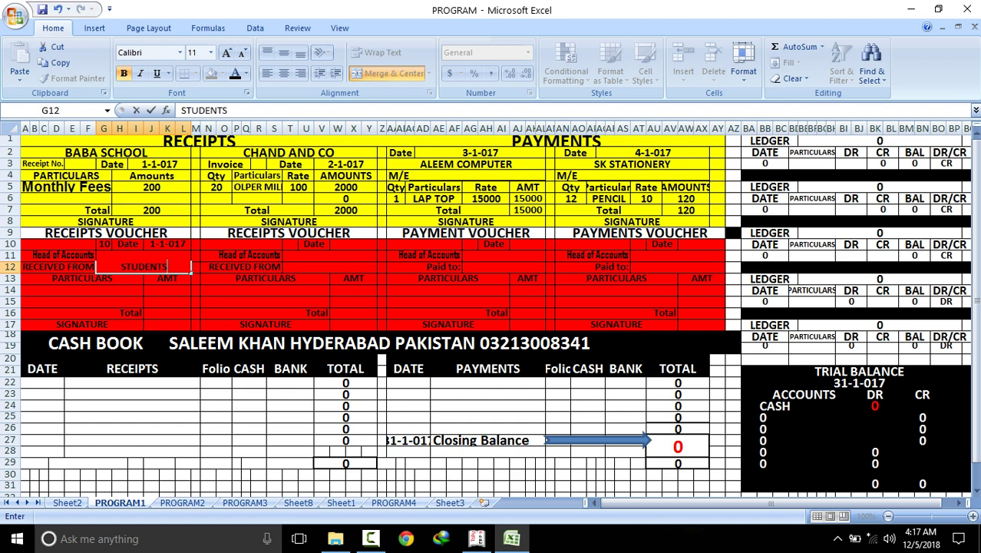
{"action": "key", "text": "ctrl+Return"}
Enter particulars RECEIVED MONTHLY / FEES with amount 200 and a total of 200
{"action": "left_click", "coordinate": [83, 289]}
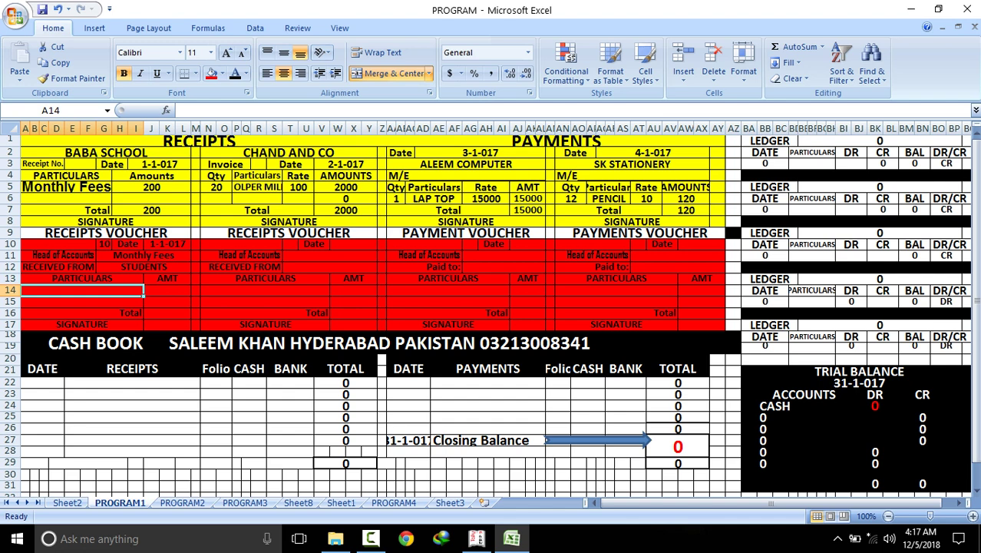
{"action": "type", "text": "RECEIVED"}
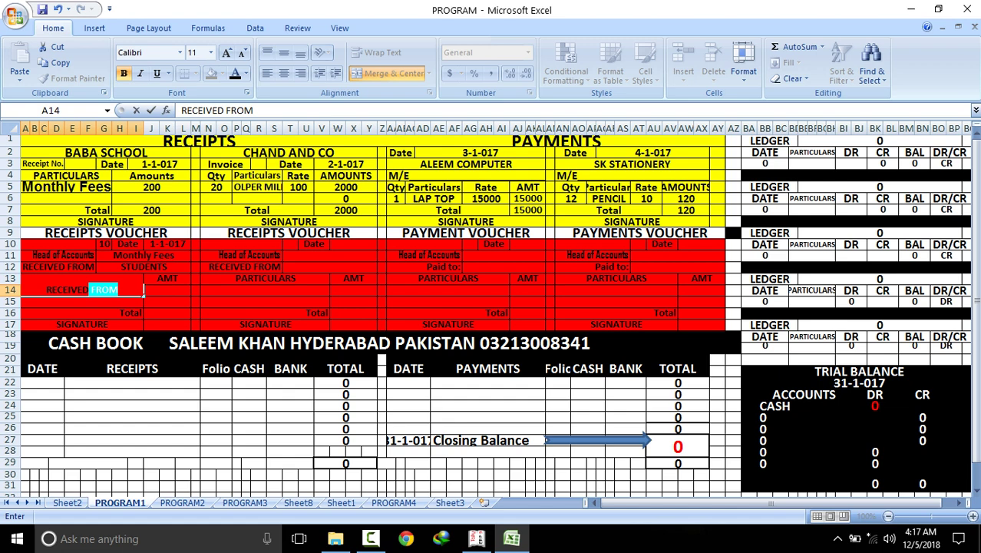
{"action": "type", "text": " MONTHLY"}
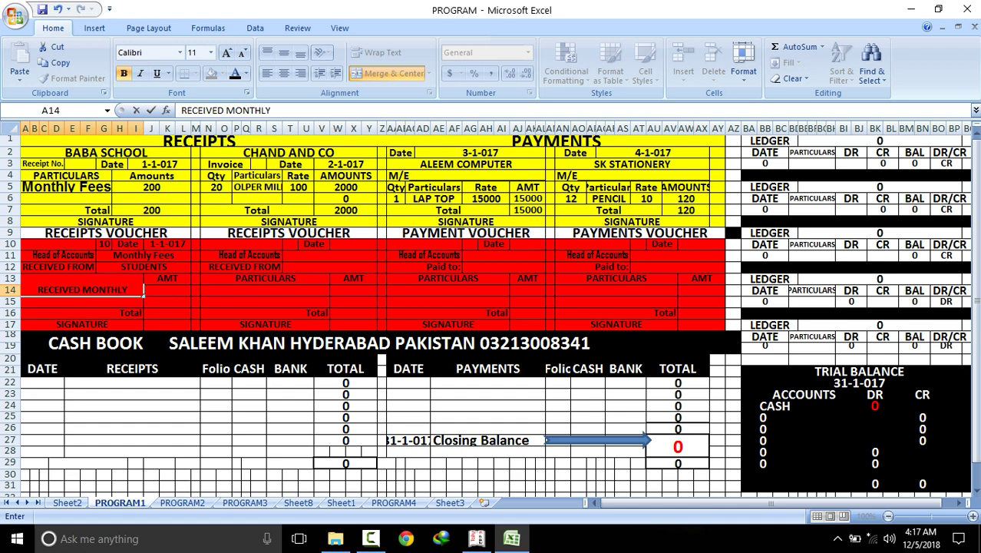
{"action": "key", "text": "Return"}
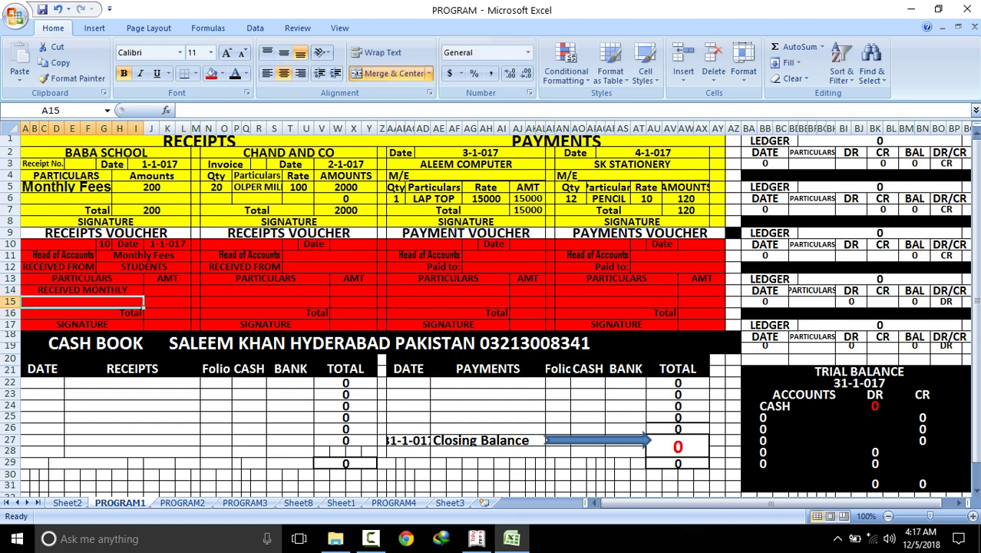
{"action": "type", "text": "FEES"}
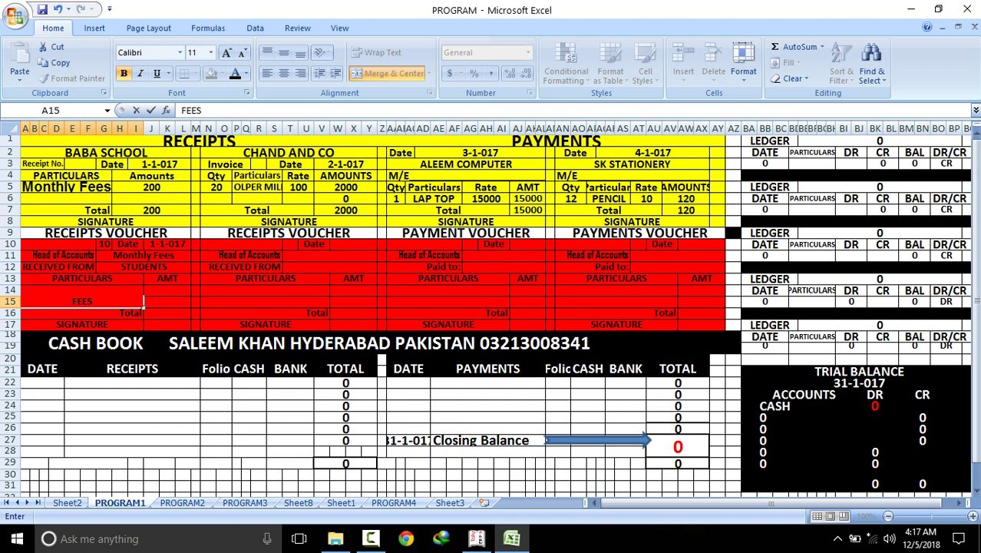
{"action": "left_click", "coordinate": [265, 312]}
{"action": "left_click", "coordinate": [166, 289]}
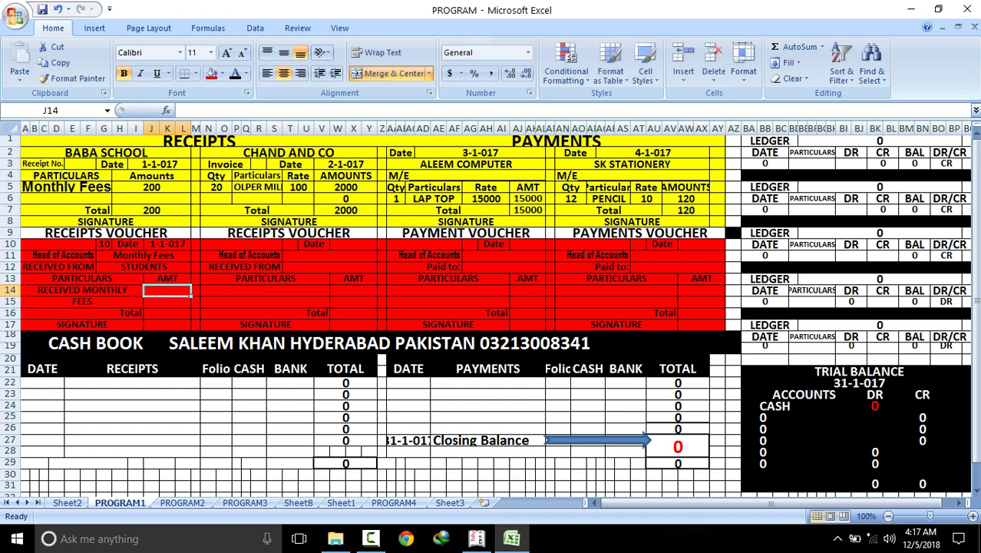
{"action": "type", "text": "200"}
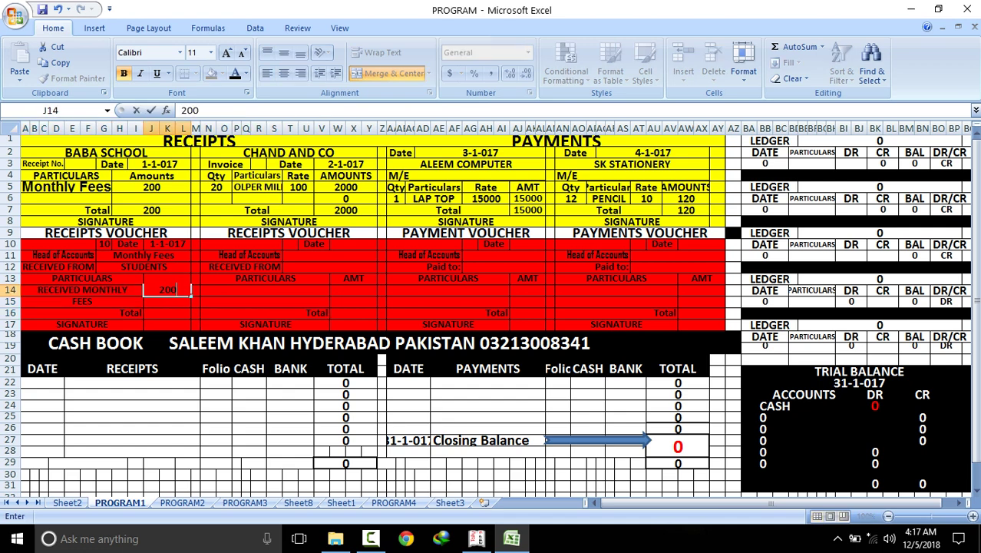
{"action": "left_click", "coordinate": [167, 312]}
{"action": "type", "text": "200"}
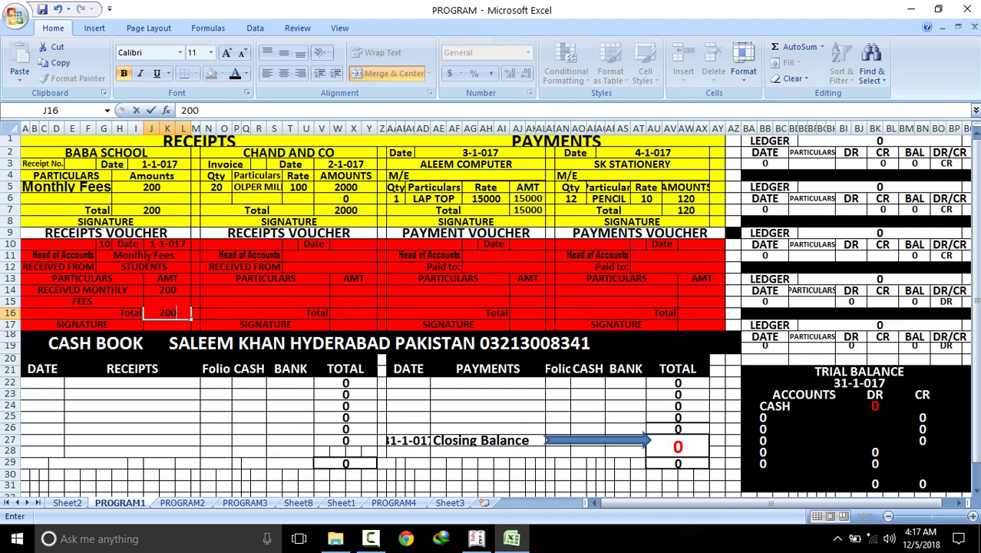
Enter cash book date 1-1-017 in A22 and begin the particulars CAPITAL / Govt
{"action": "left_click", "coordinate": [132, 382]}
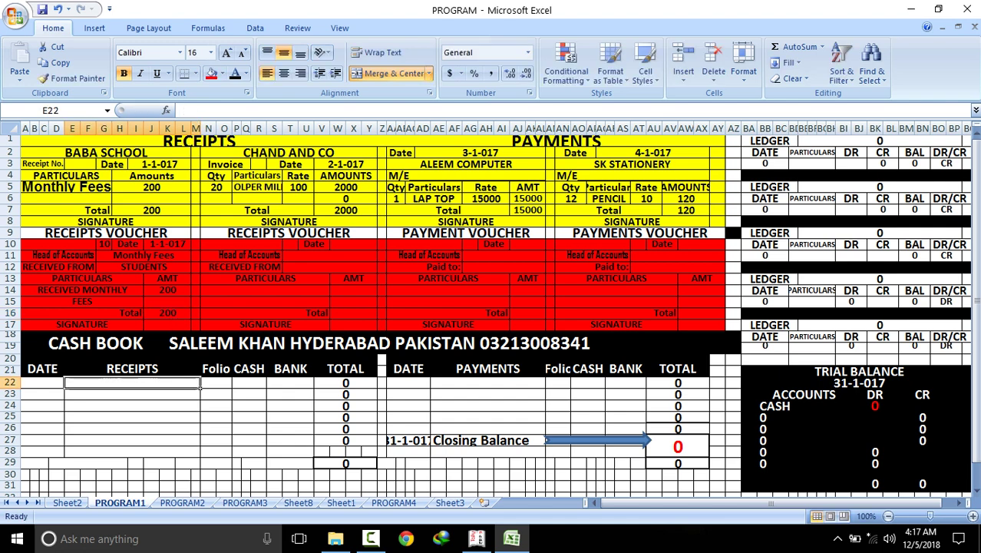
{"action": "left_click", "coordinate": [42, 382]}
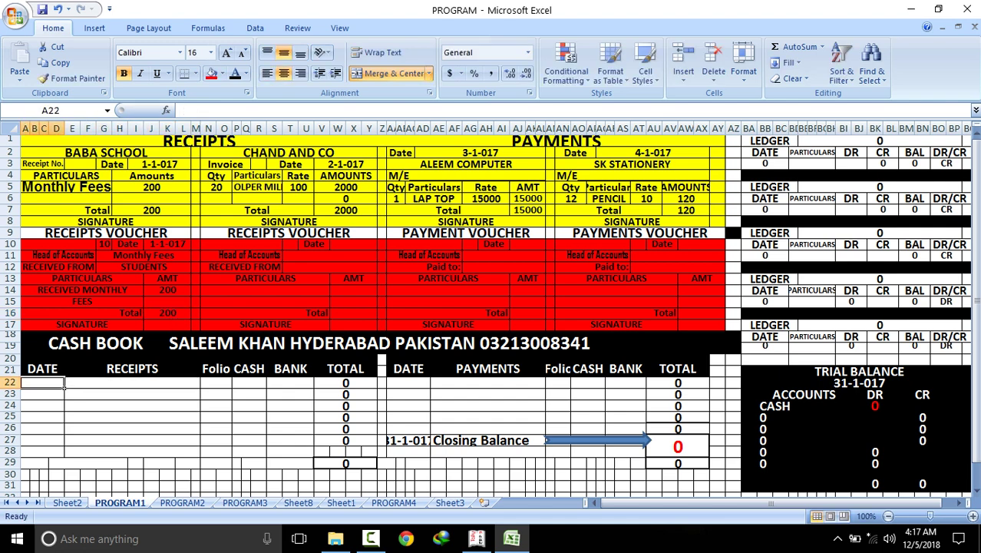
{"action": "type", "text": "1-1-0"}
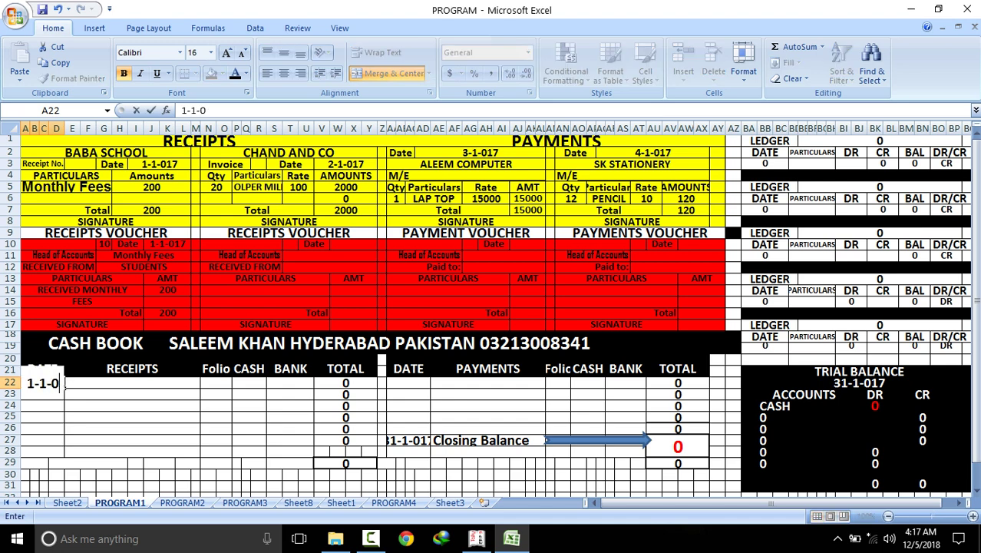
{"action": "type", "text": "17"}
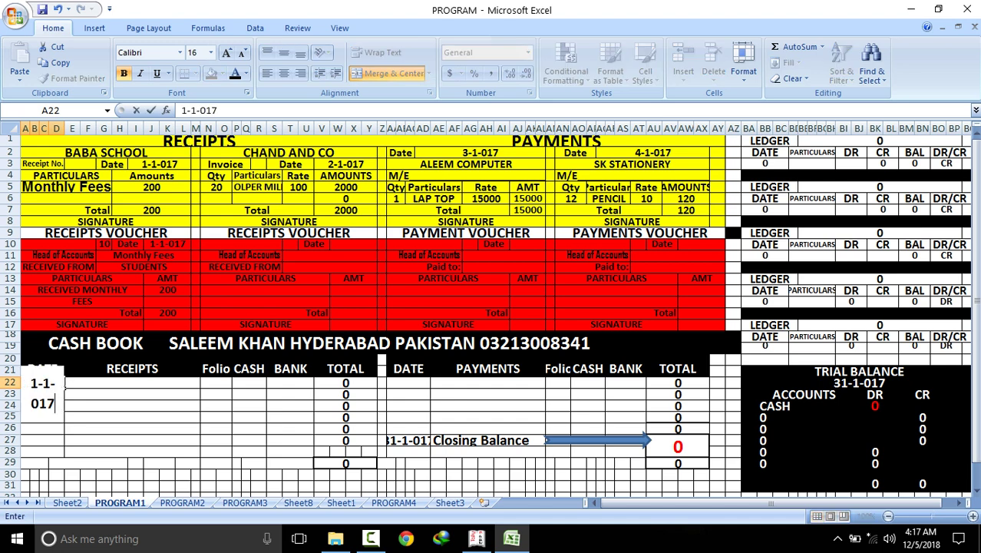
{"action": "key", "text": "Tab"}
{"action": "type", "text": "CA"}
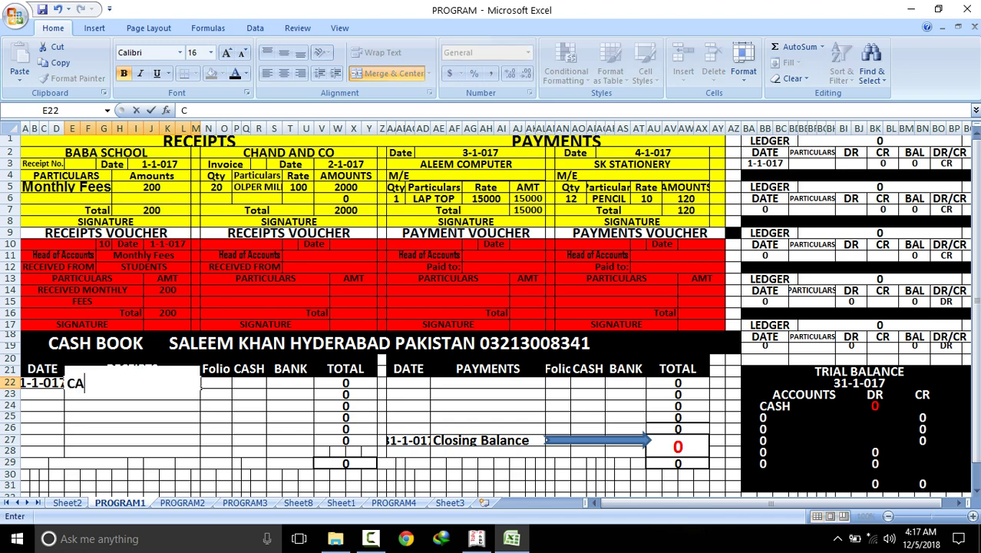
{"action": "type", "text": "PITAL"}
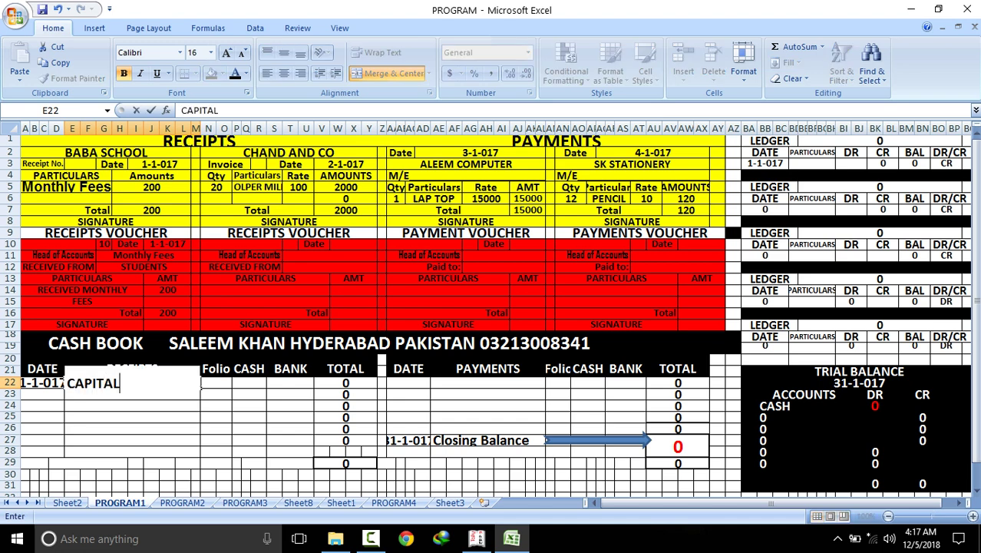
{"action": "type", "text": " / g"}
{"action": "key", "text": "BackSpace"}
{"action": "type", "text": "Govt"}
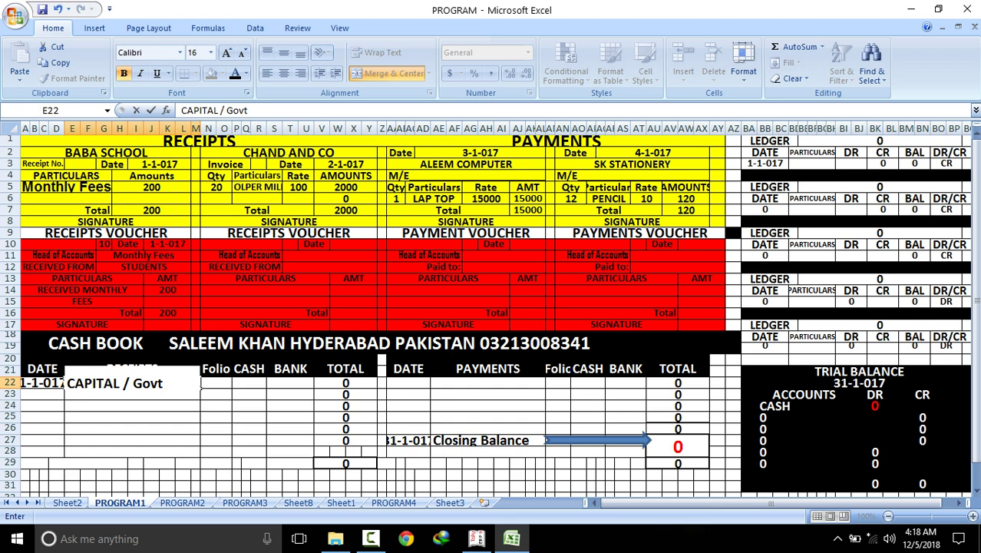
Undo a stray entry and complete the row 22 particulars as CAPITAL / Govt Grant
{"action": "left_click", "coordinate": [60, 384]}
{"action": "type", "text": ". Gr"}
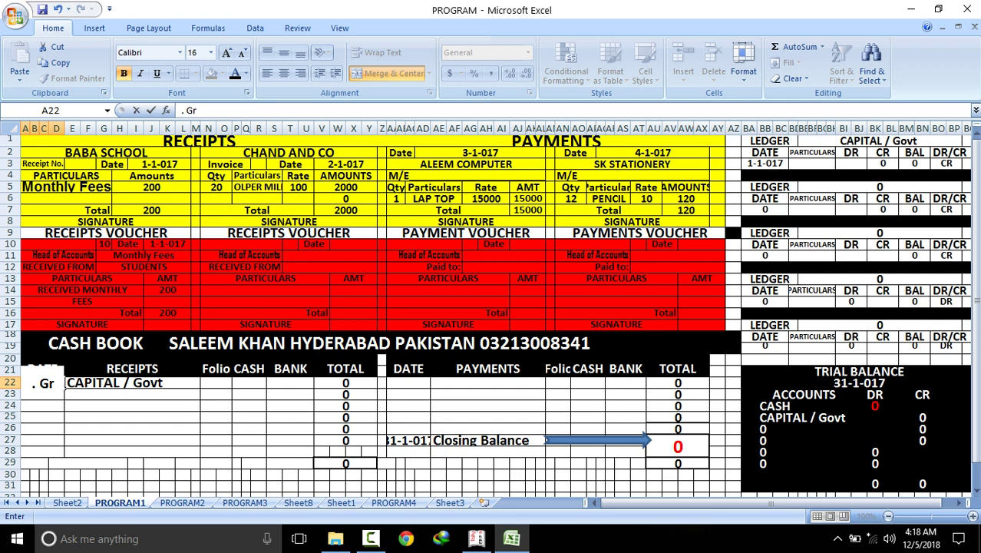
{"action": "left_click", "coordinate": [130, 428]}
{"action": "key", "text": "ctrl+z"}
{"action": "key", "text": "Right"}
{"action": "key", "text": "F2"}
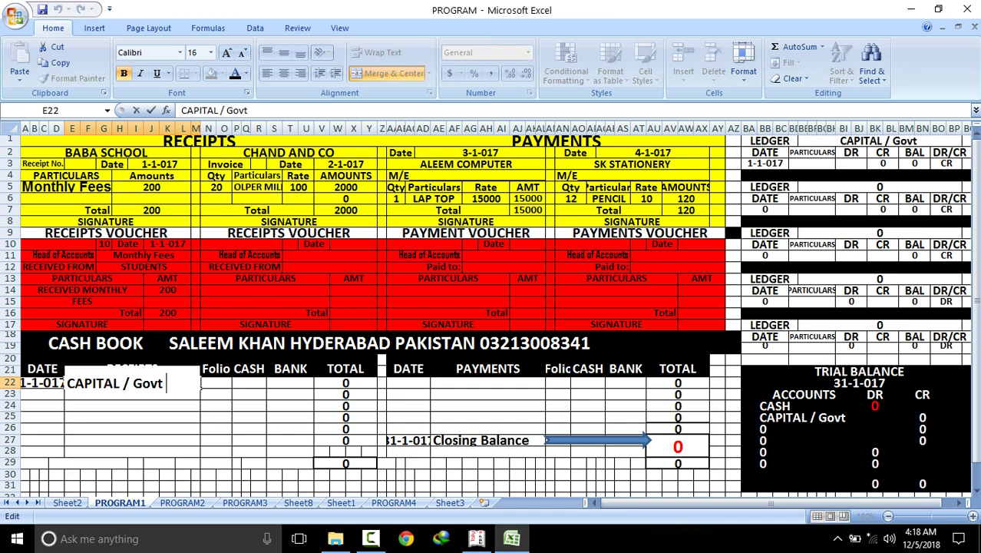
{"action": "type", "text": "Grant"}
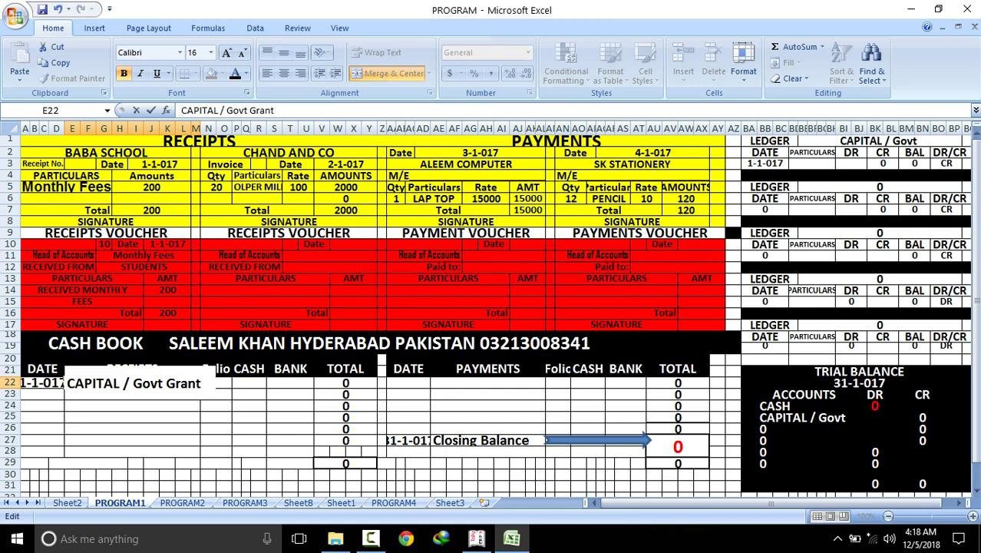
{"action": "key", "text": "Return"}
Enter 80000 as the cash amount for row 22
{"action": "left_click", "coordinate": [249, 382]}
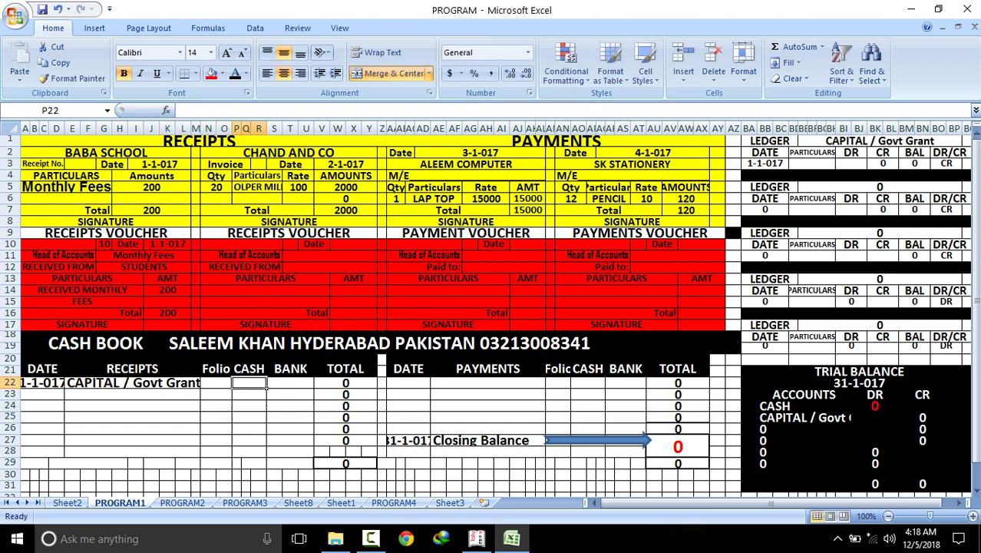
{"action": "type", "text": "8000"}
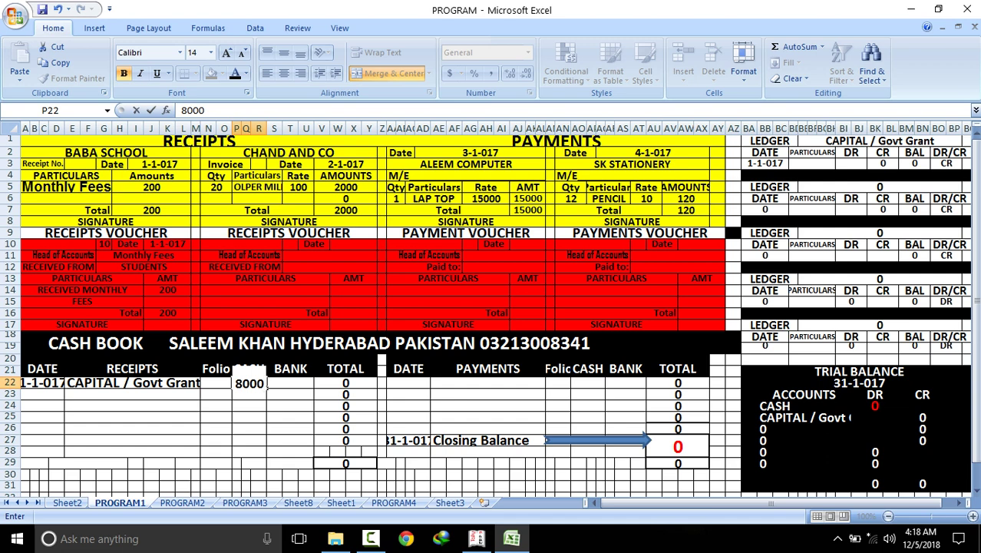
{"action": "type", "text": "0"}
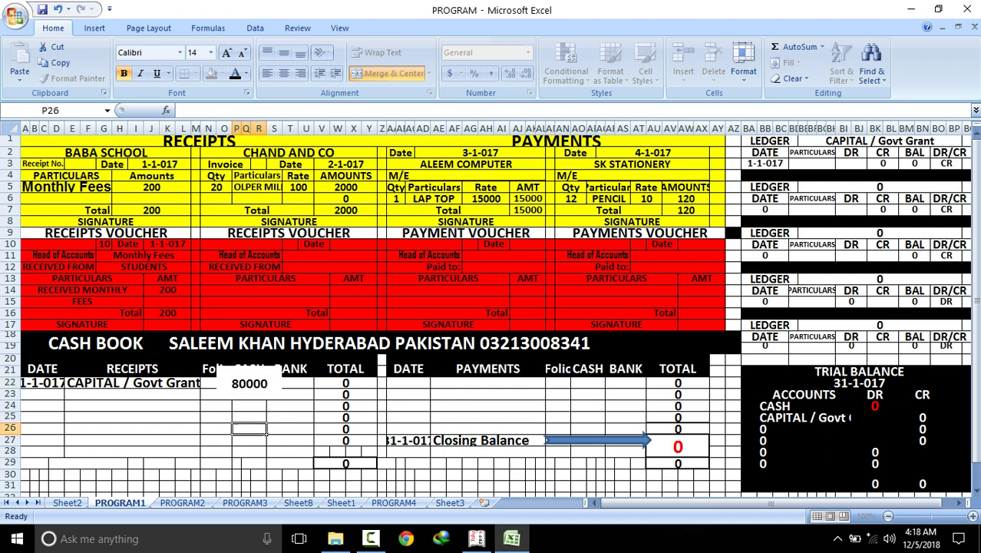
{"action": "left_click", "coordinate": [250, 429]}
{"action": "left_click", "coordinate": [249, 382]}
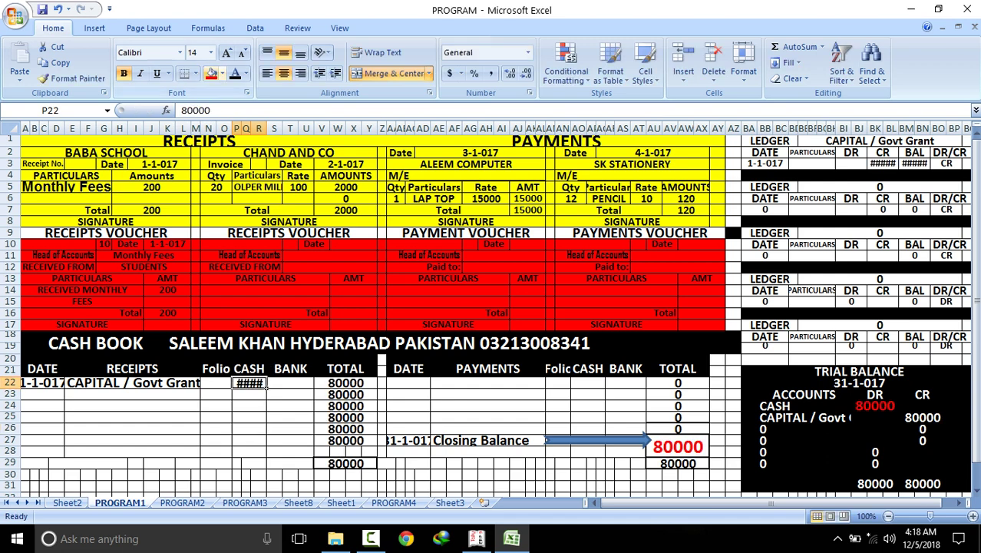
Shrink P22's font so 80000 fits, then check the CAPITAL / Govt Grant trial balance line and 80000 totals
{"action": "left_click", "coordinate": [242, 52]}
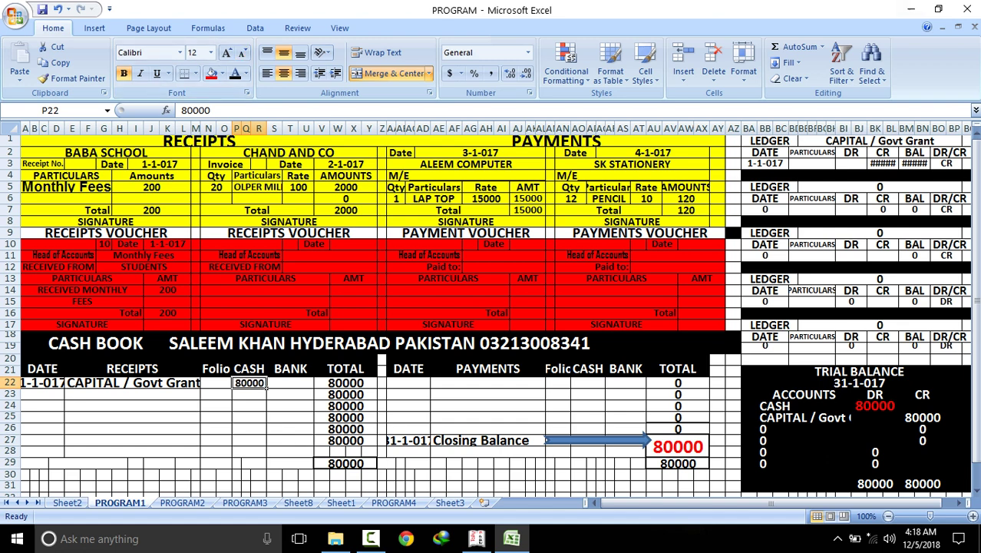
{"action": "left_click", "coordinate": [880, 141]}
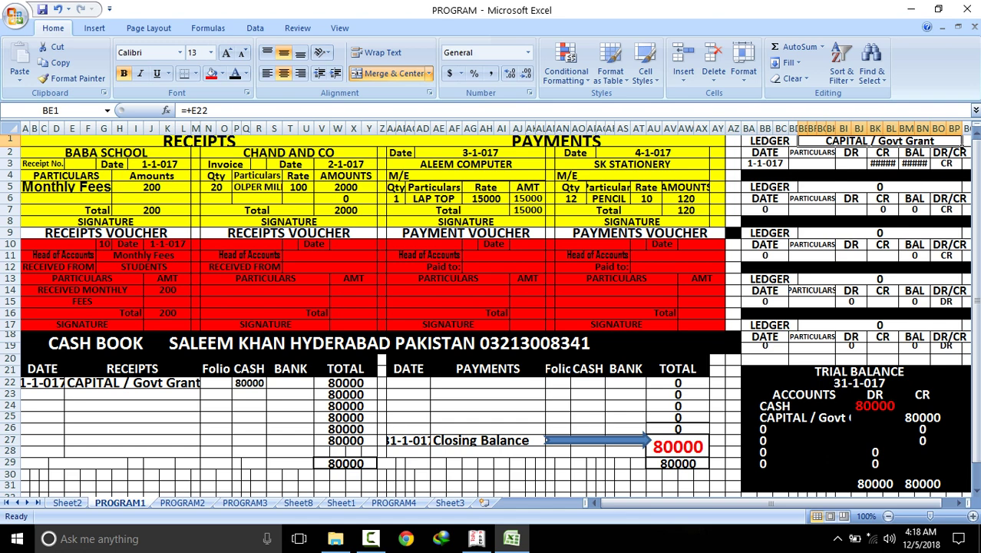
{"action": "left_click", "coordinate": [875, 405]}
{"action": "left_click", "coordinate": [804, 417]}
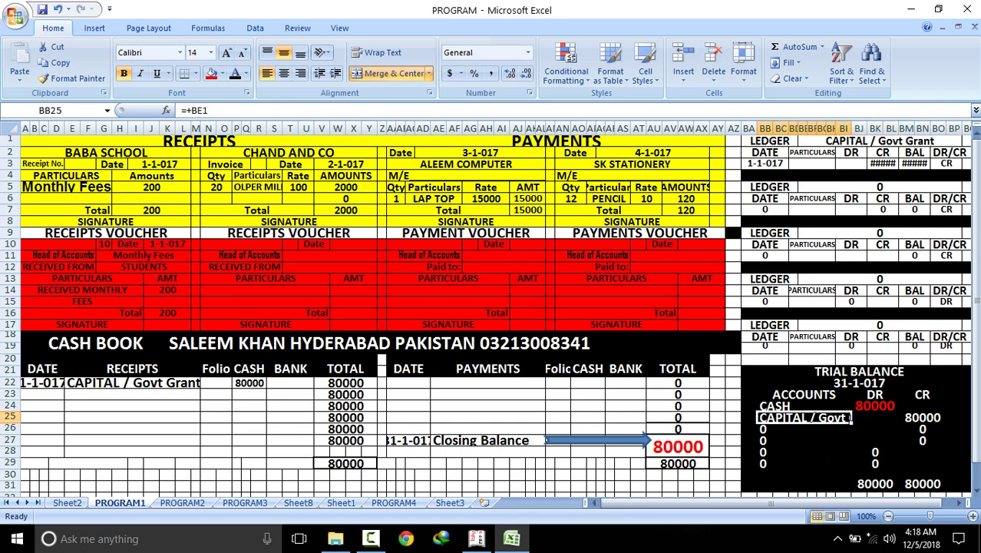
{"action": "left_click", "coordinate": [922, 417]}
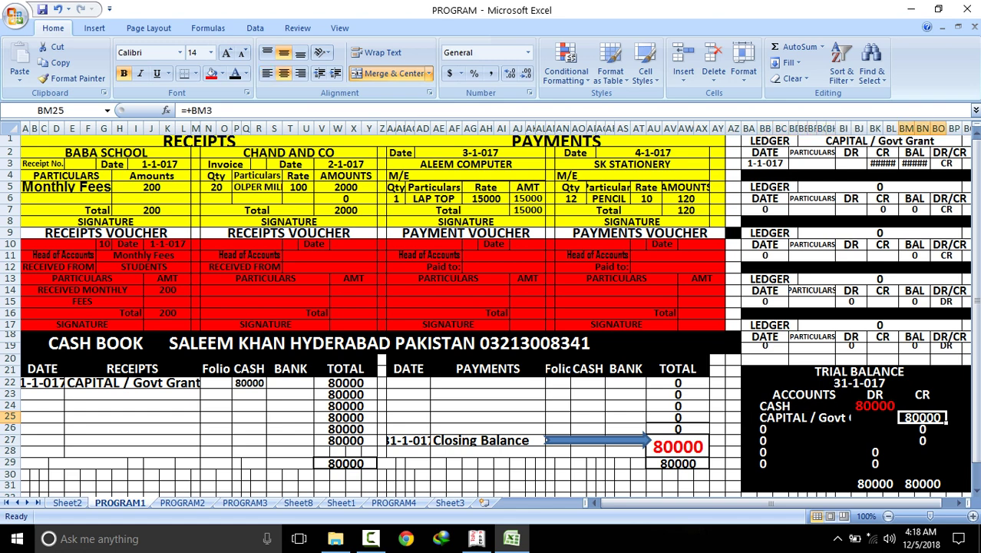
{"action": "left_click", "coordinate": [874, 483]}
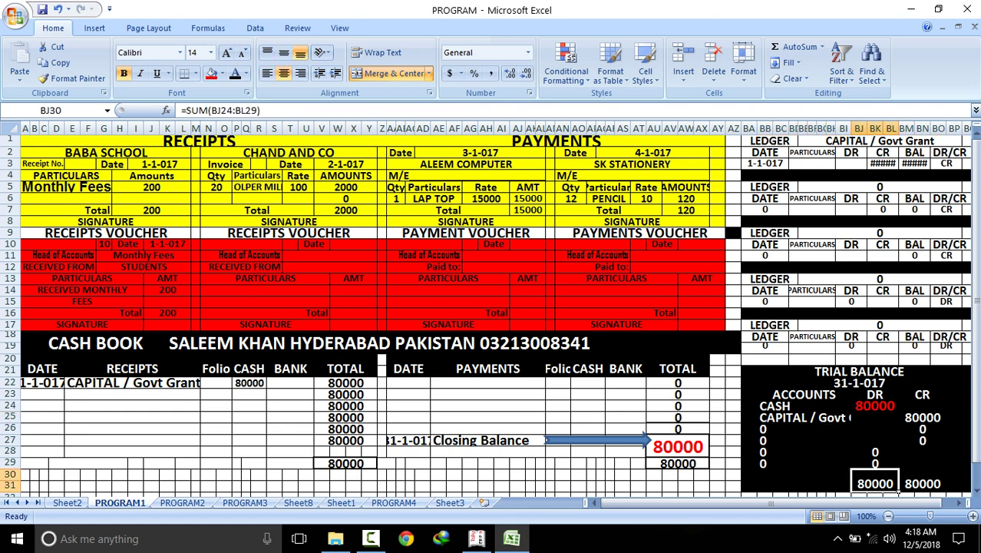
{"action": "left_click", "coordinate": [922, 483]}
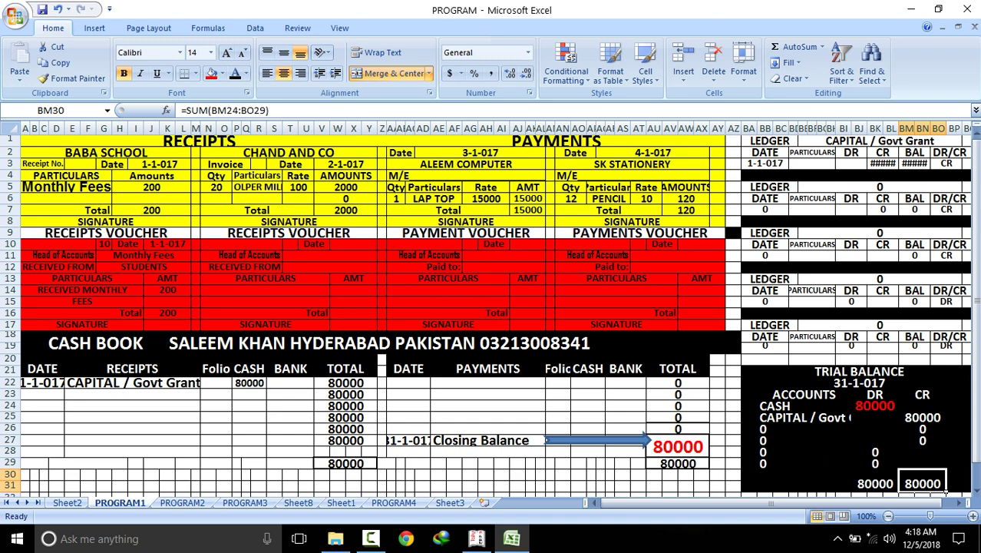
{"action": "left_click", "coordinate": [62, 387]}
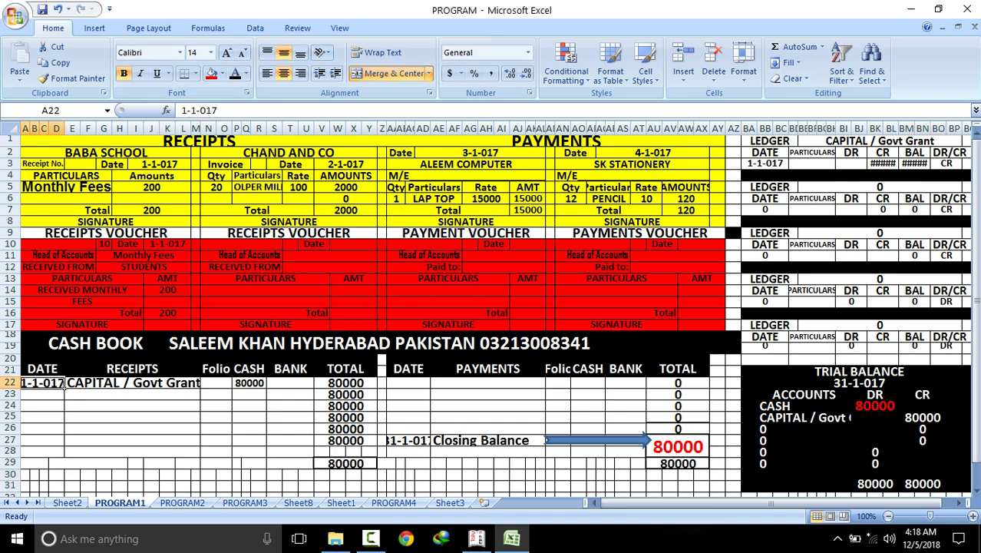
Copy the voucher date 1-1-017 into cash book cell A23
{"action": "left_click", "coordinate": [171, 243]}
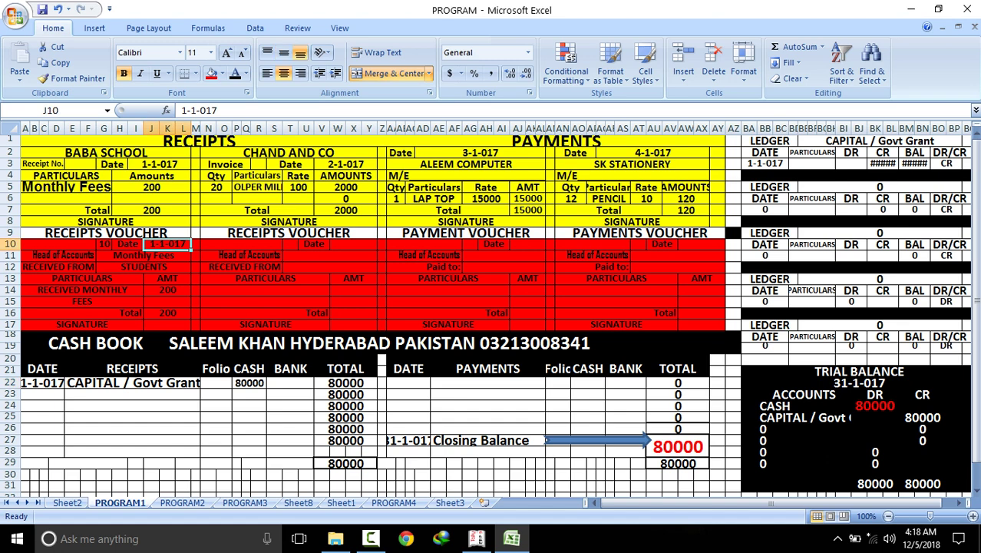
{"action": "right_click", "coordinate": [174, 243]}
{"action": "left_click", "coordinate": [208, 269]}
{"action": "left_click", "coordinate": [65, 396]}
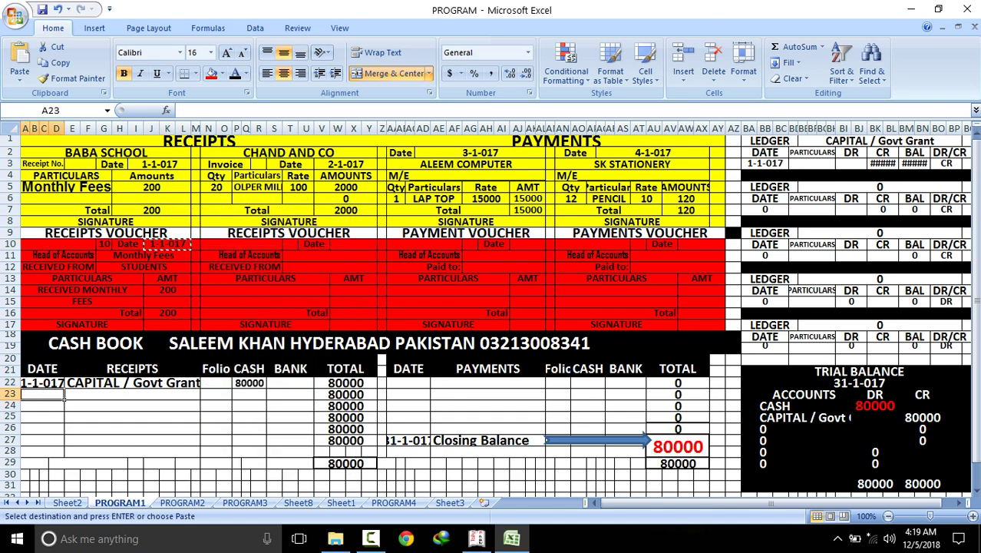
{"action": "right_click", "coordinate": [65, 396]}
{"action": "key", "text": "Return"}
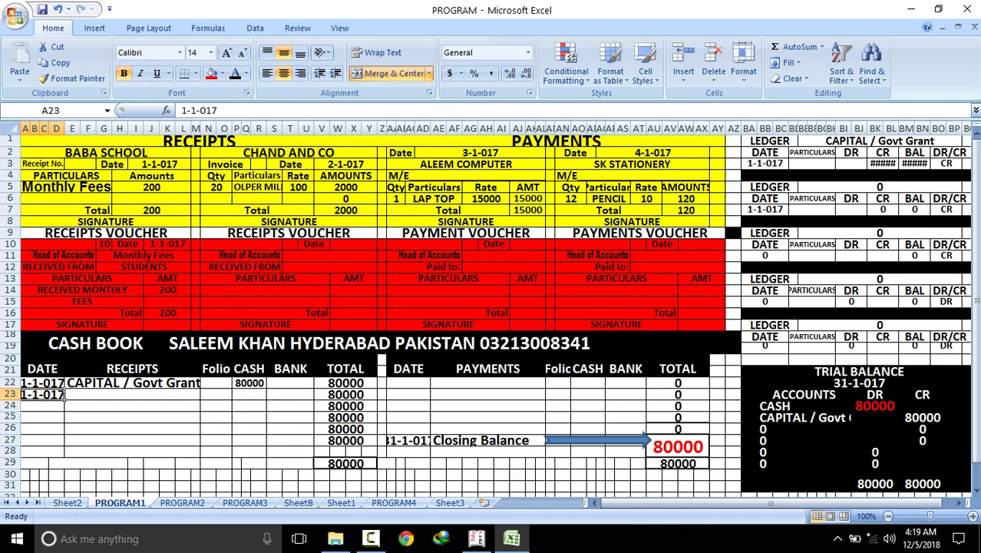
Copy Monthly Fees from the voucher into the row 23 particulars
{"action": "left_click", "coordinate": [143, 255]}
{"action": "right_click", "coordinate": [144, 255]}
{"action": "left_click", "coordinate": [165, 279]}
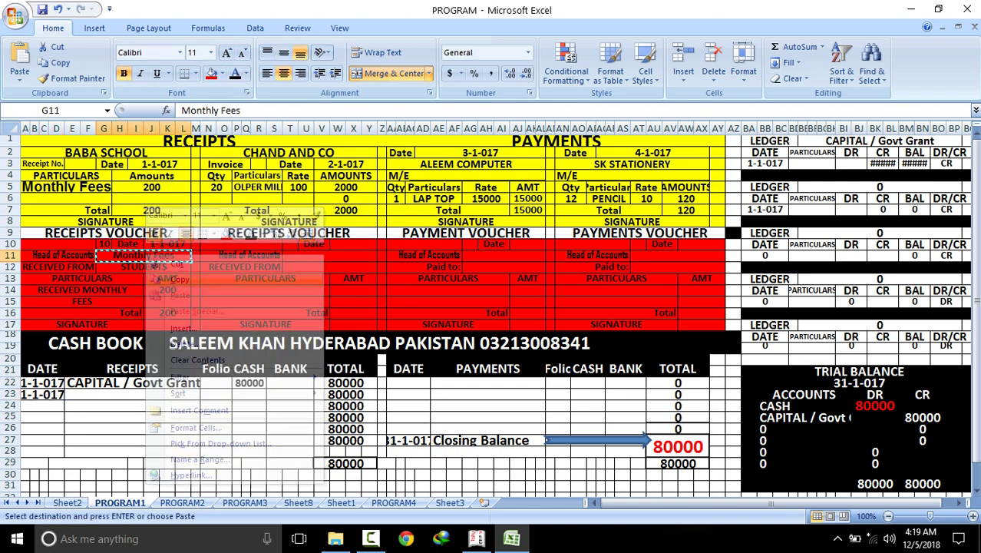
{"action": "left_click", "coordinate": [198, 396]}
{"action": "right_click", "coordinate": [200, 398]}
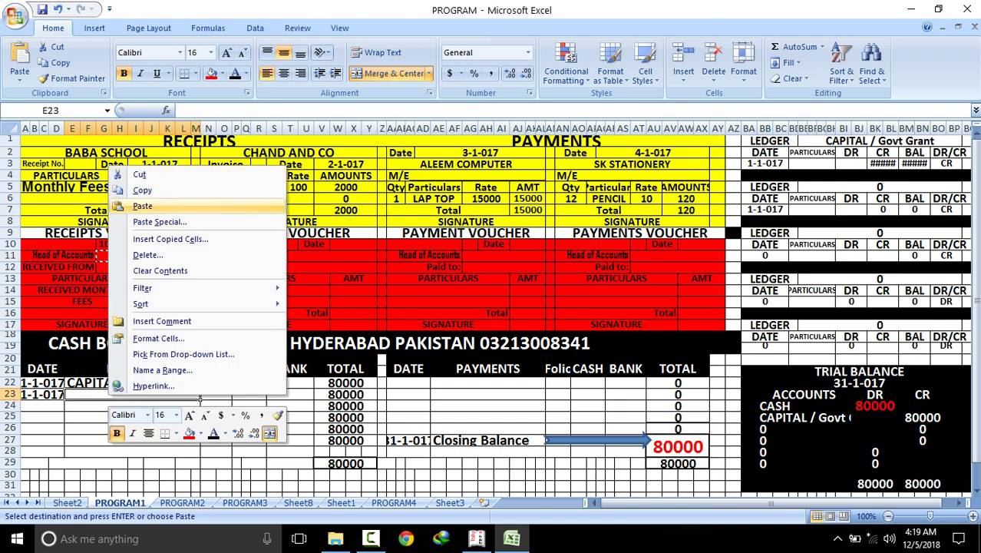
{"action": "key", "text": "Return"}
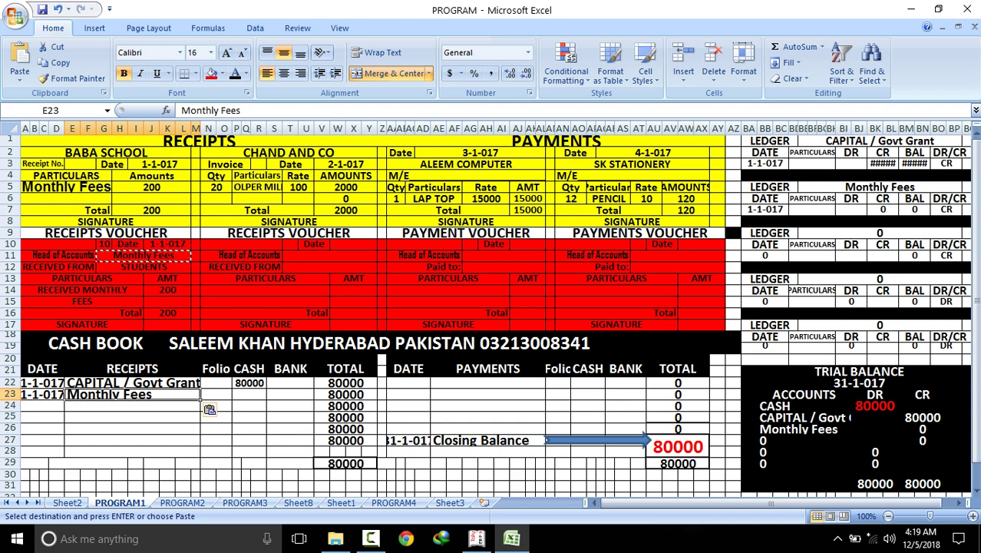
{"action": "left_click", "coordinate": [249, 394]}
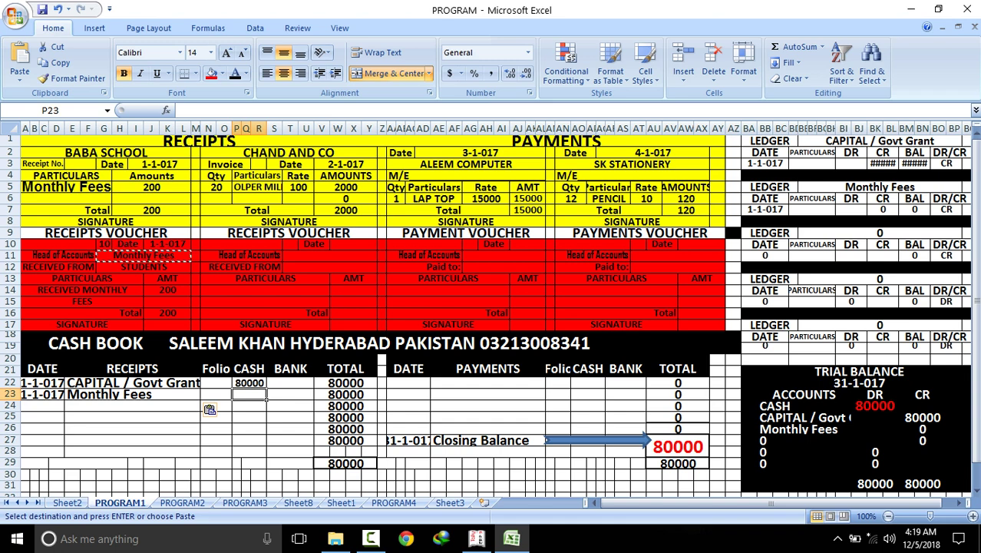
{"action": "left_click", "coordinate": [167, 289]}
{"action": "left_click", "coordinate": [168, 312]}
{"action": "left_click", "coordinate": [249, 394]}
{"action": "left_click", "coordinate": [880, 186]}
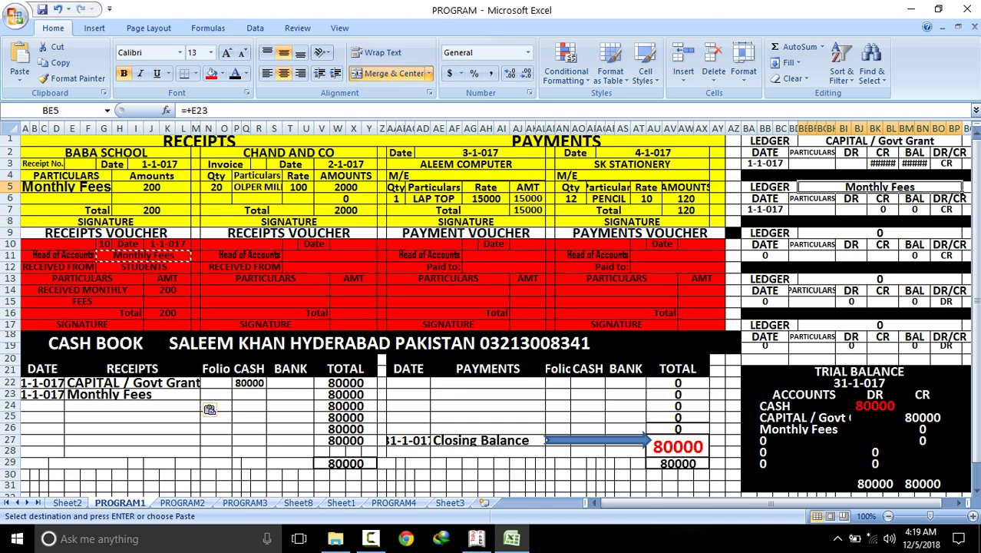
{"action": "left_click", "coordinate": [884, 163]}
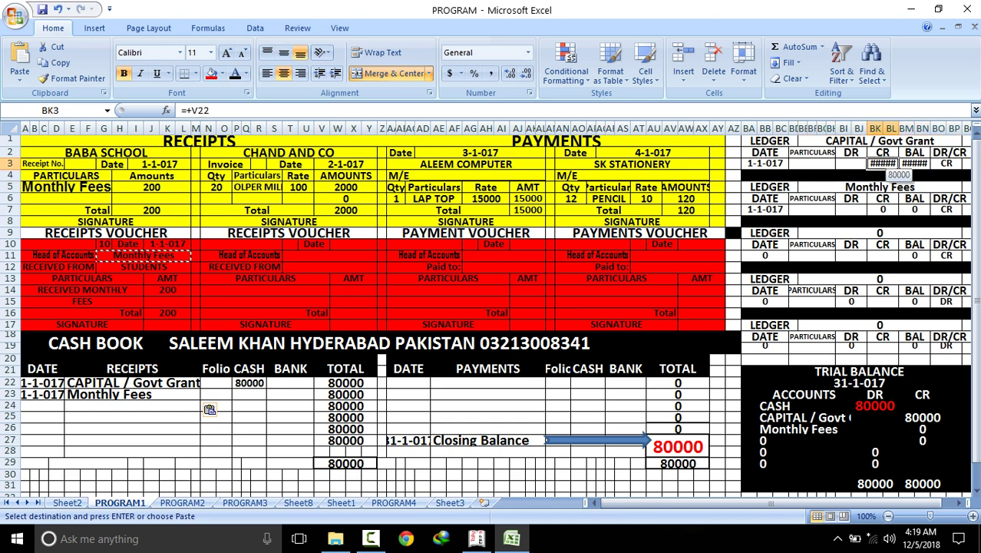
{"action": "left_click", "coordinate": [242, 53]}
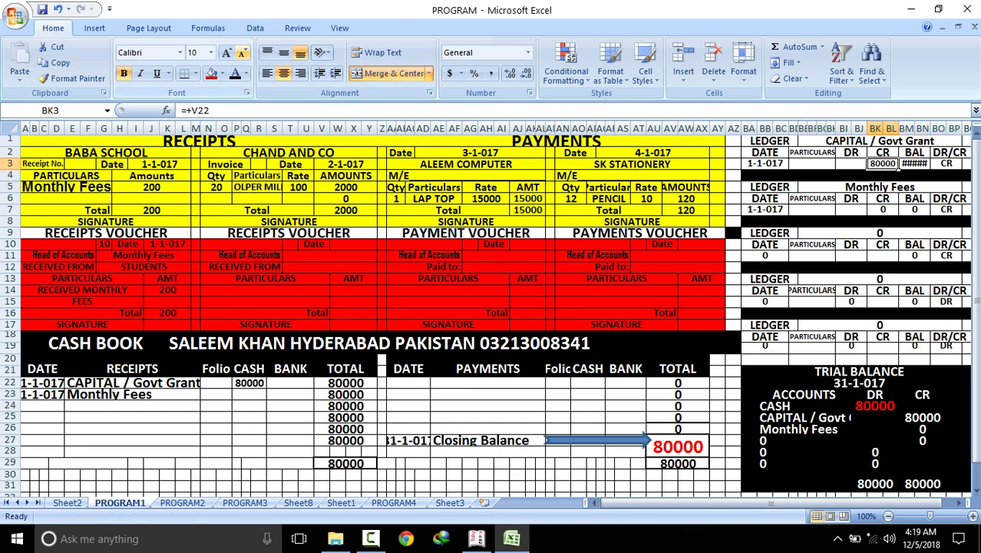
{"action": "left_click", "coordinate": [914, 164]}
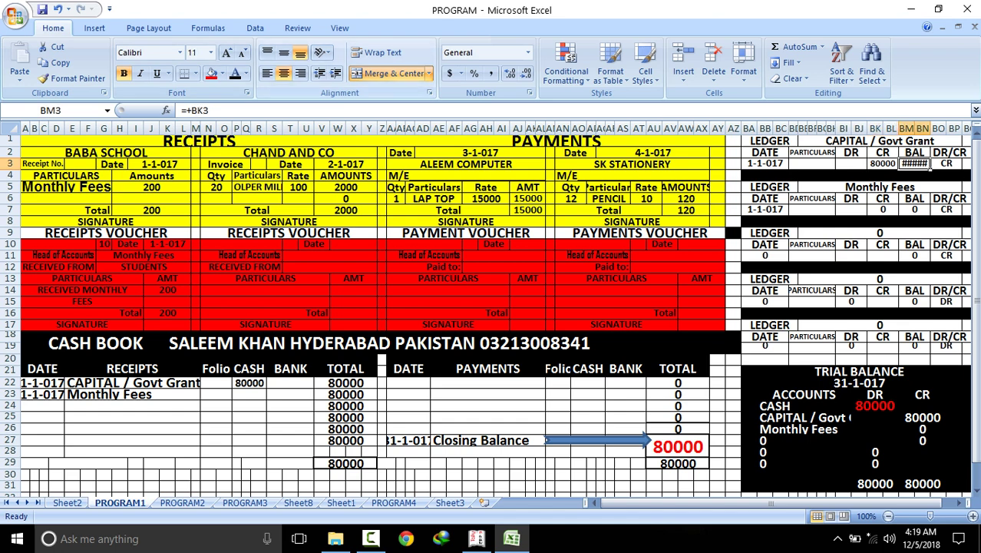
{"action": "left_click", "coordinate": [243, 53]}
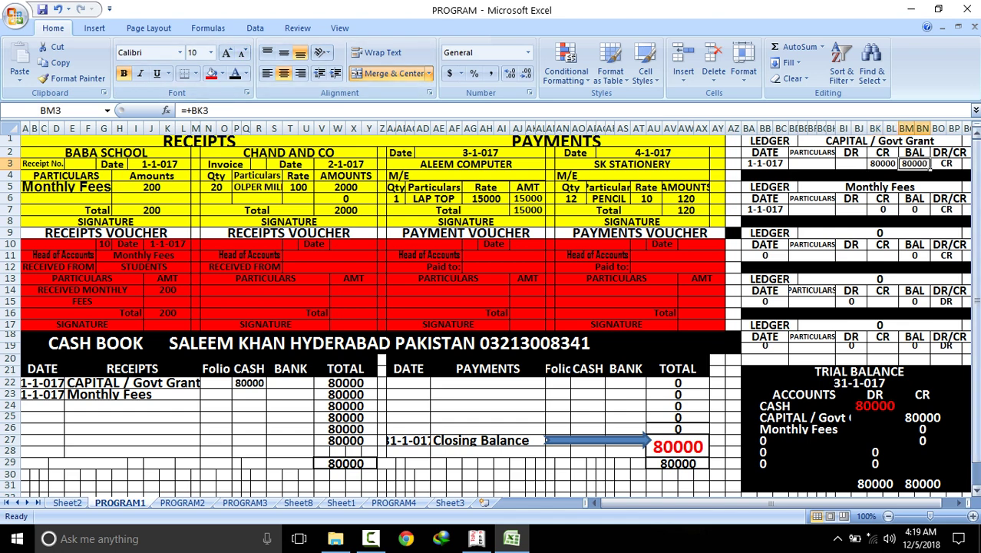
{"action": "left_click", "coordinate": [883, 209]}
{"action": "left_click", "coordinate": [250, 394]}
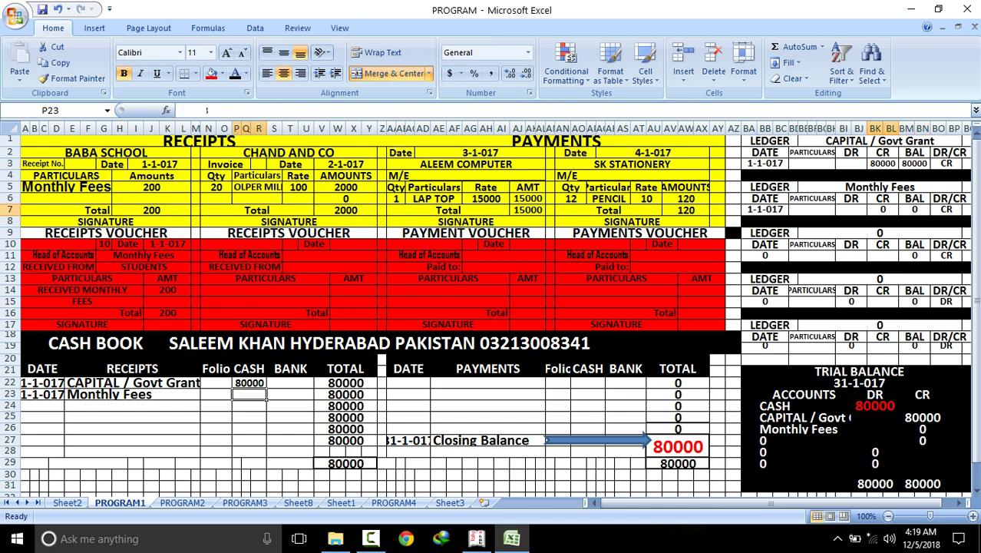
{"action": "type", "text": "200"}
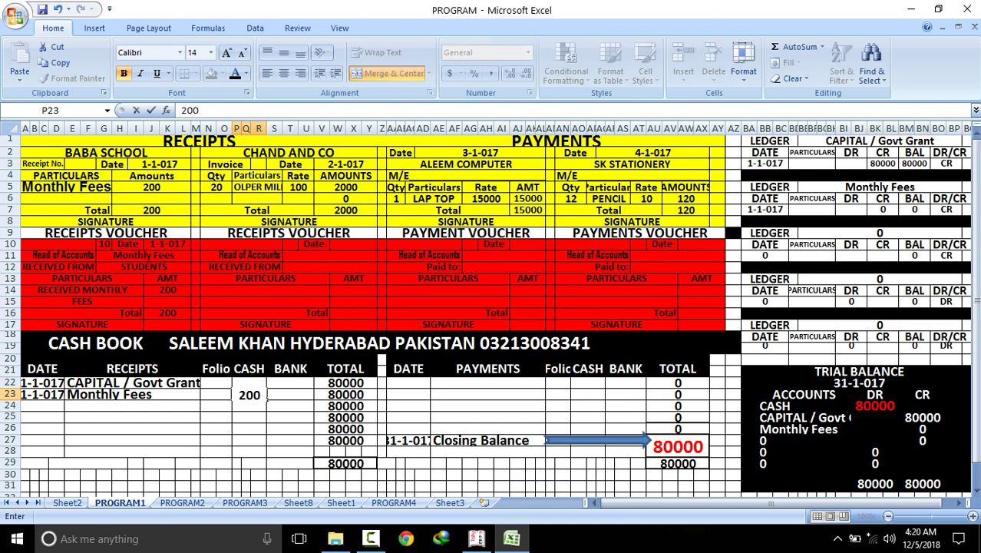
{"action": "key", "text": "Return"}
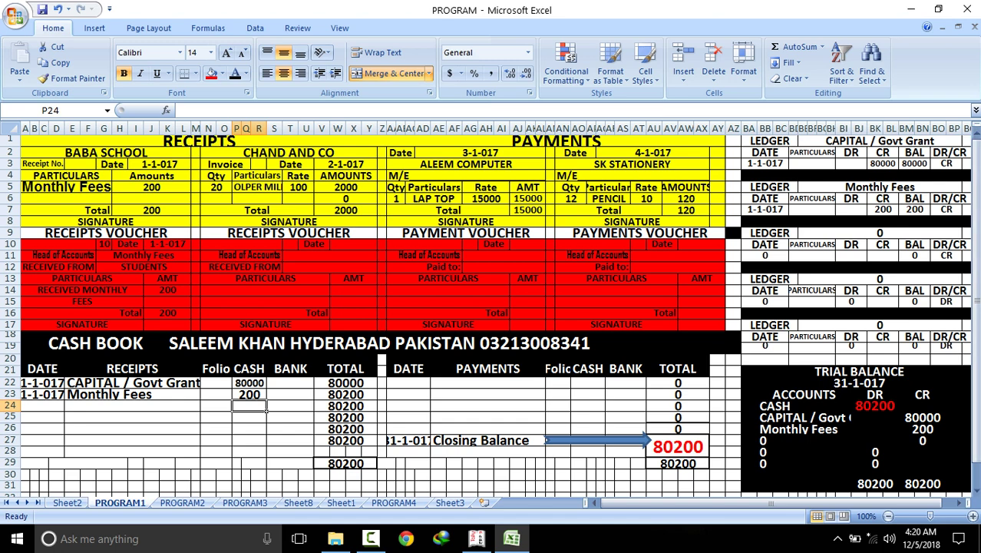
{"action": "left_click", "coordinate": [922, 428]}
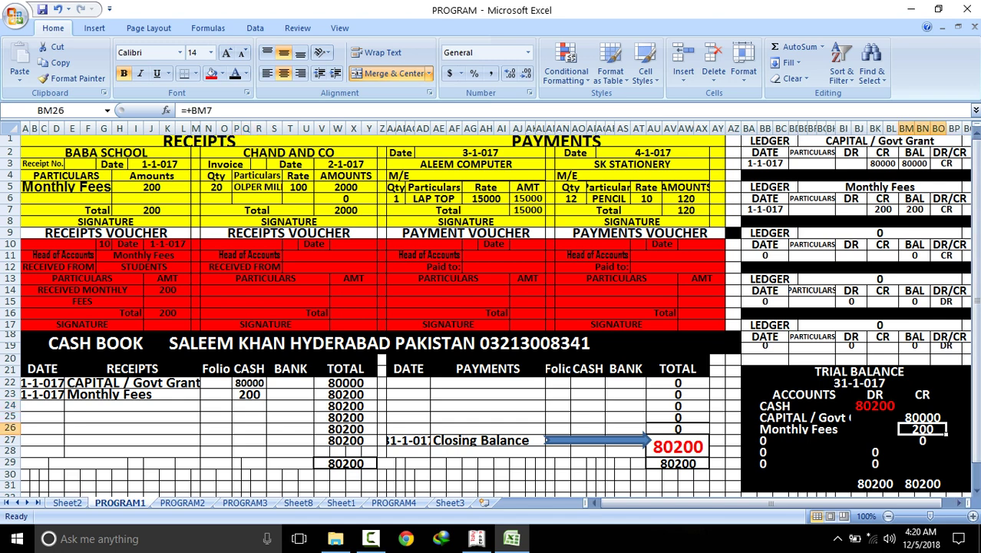
{"action": "left_click", "coordinate": [875, 484]}
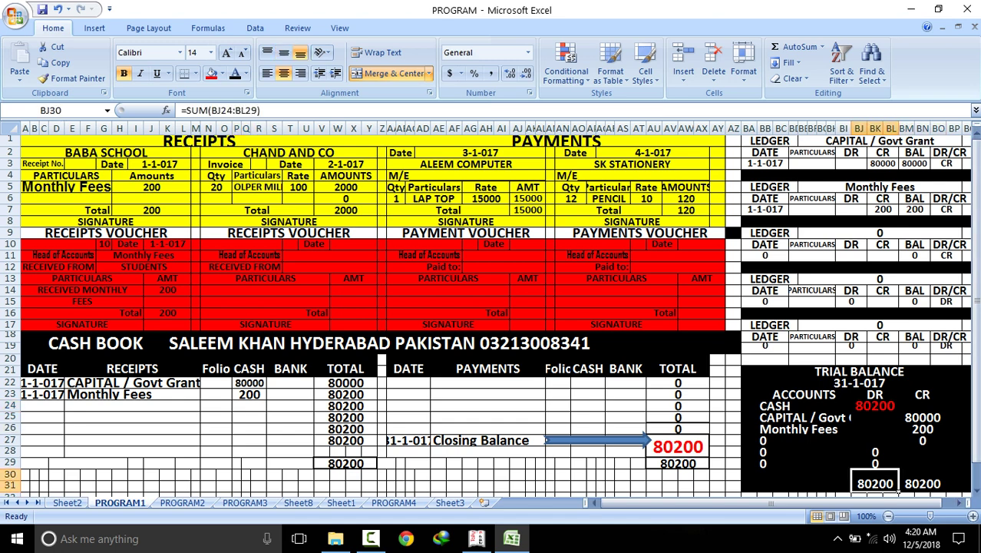
{"action": "left_click", "coordinate": [945, 490]}
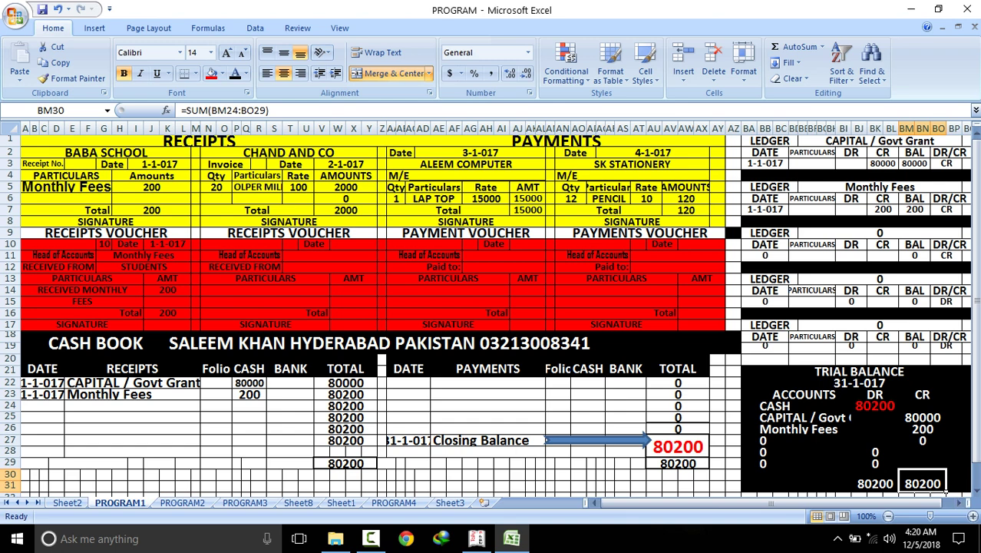
Shrink the OLPER MILK text in the CHAND AND CO invoice so it fits
{"action": "left_click", "coordinate": [377, 156]}
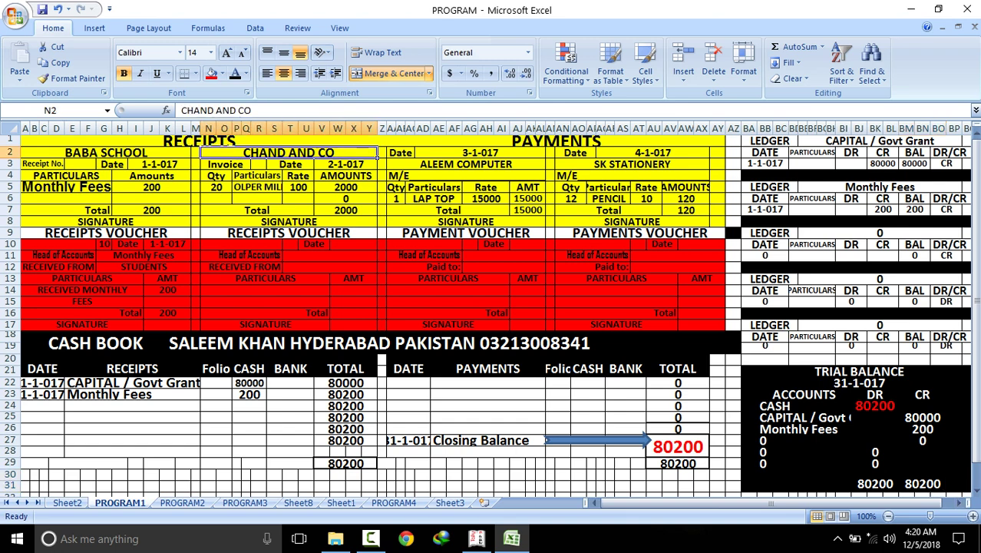
{"action": "left_click_drag", "start_coordinate": [376, 156], "coordinate": [375, 217]}
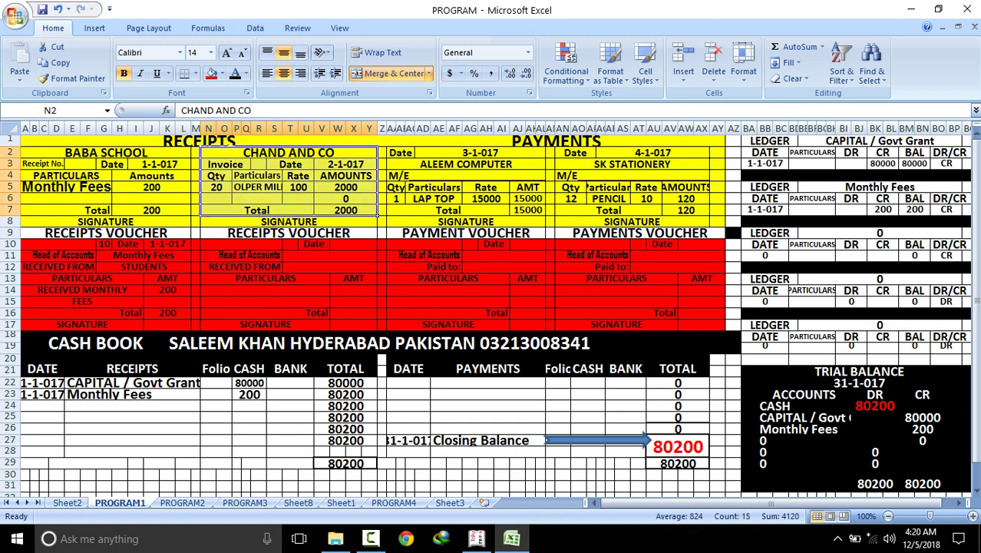
{"action": "left_click", "coordinate": [278, 190]}
{"action": "key", "text": "ctrl+shift+less"}
{"action": "key", "text": "ctrl+shift+less"}
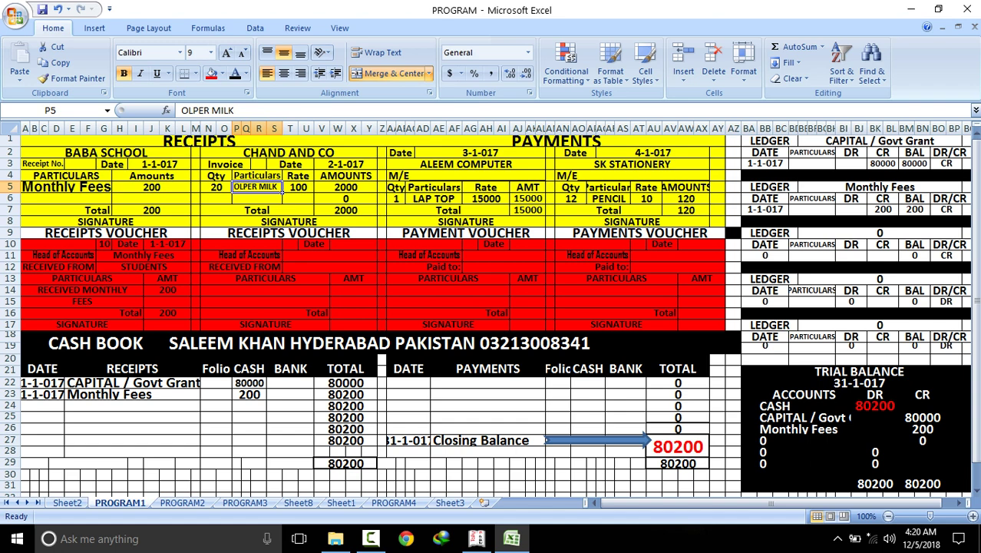
Copy the invoice date 2-1-017 into cash book cell A24
{"action": "left_click", "coordinate": [345, 165]}
{"action": "right_click", "coordinate": [345, 164]}
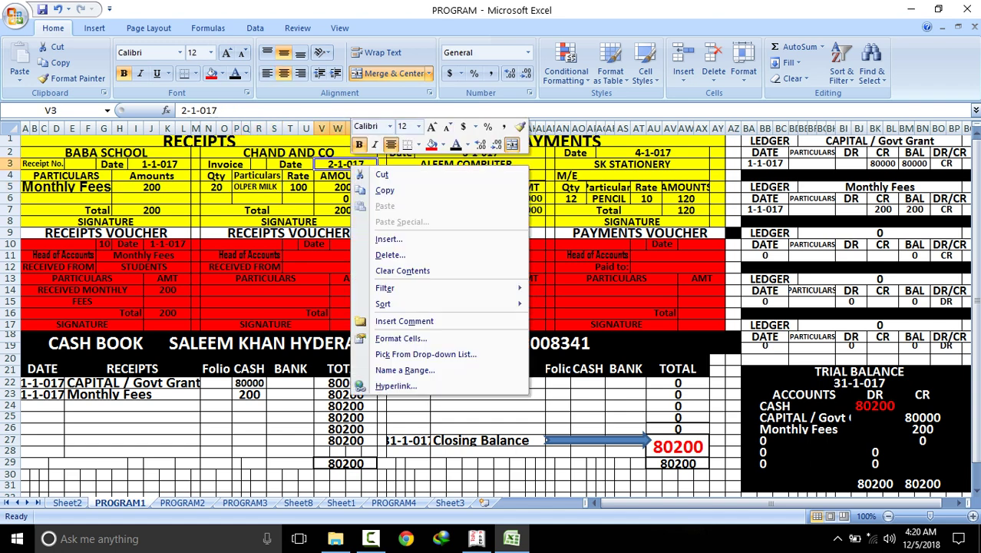
{"action": "left_click", "coordinate": [376, 191]}
{"action": "left_click", "coordinate": [63, 411]}
{"action": "right_click", "coordinate": [63, 411]}
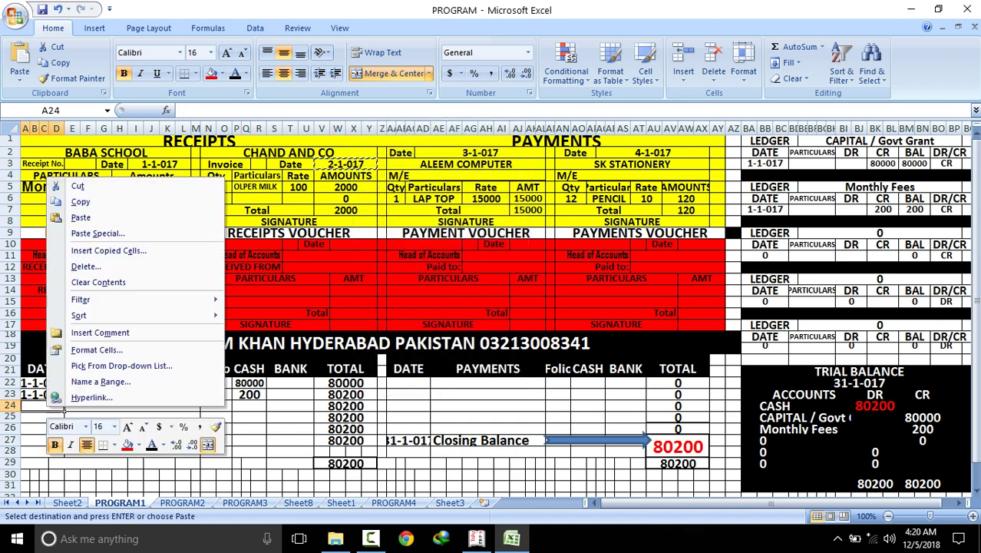
{"action": "key", "text": "Up"}
{"action": "key", "text": "Return"}
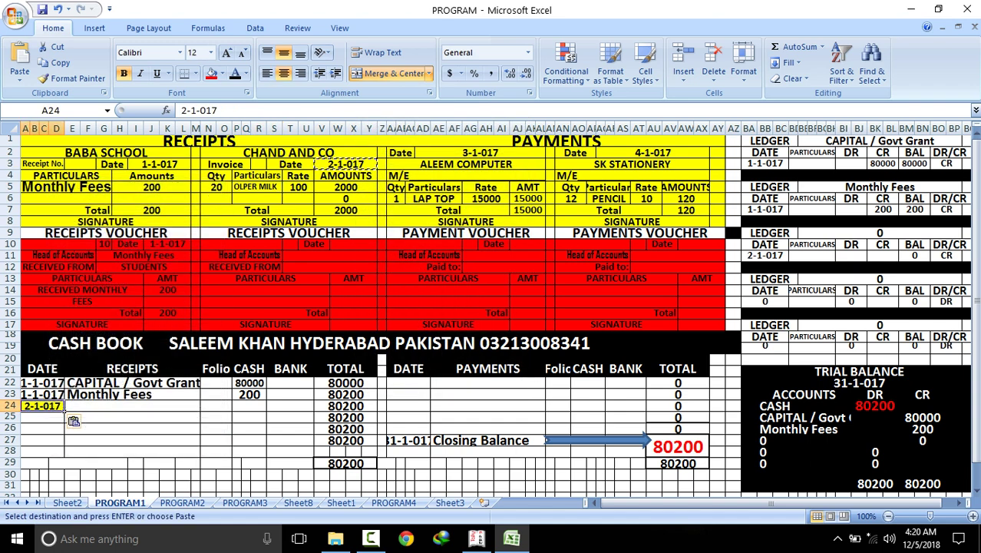
Enter SALE as the E24 particulars and 2000 as its cash amount
{"action": "key", "text": "Right"}
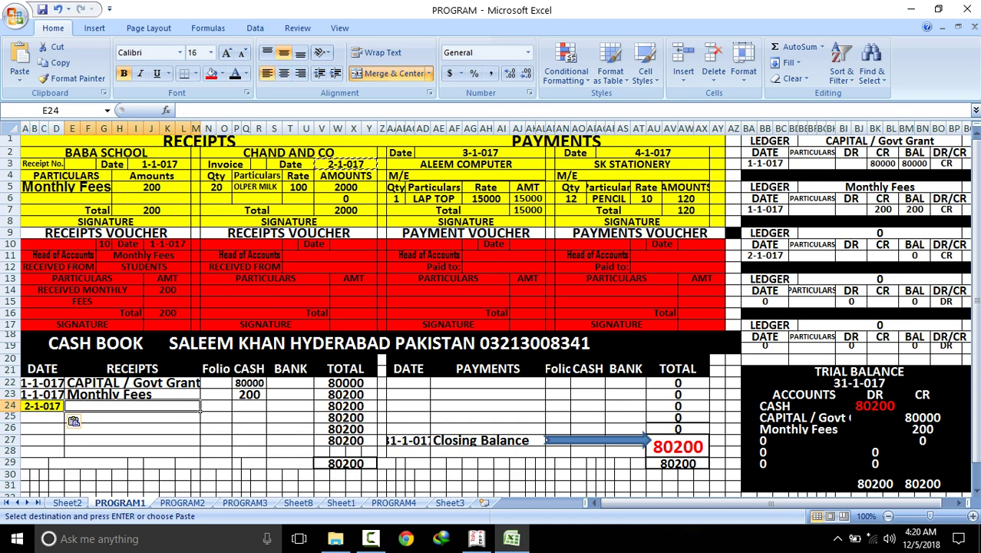
{"action": "type", "text": "SALE"}
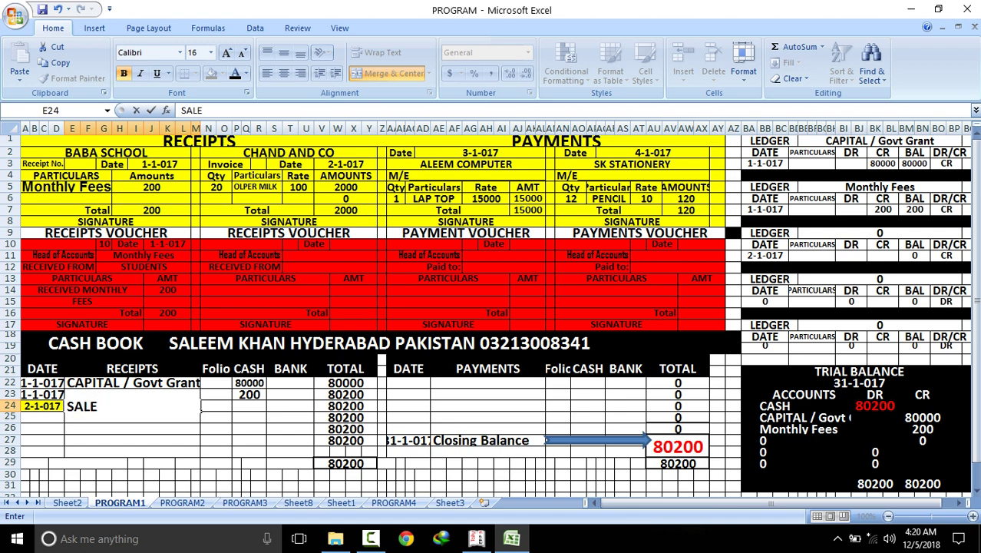
{"action": "left_click", "coordinate": [250, 439]}
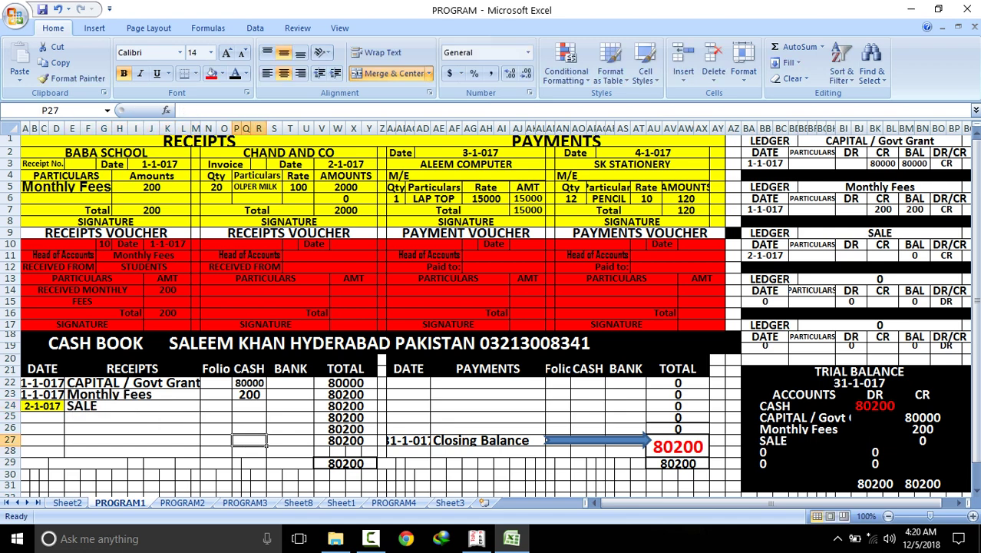
{"action": "left_click", "coordinate": [958, 235]}
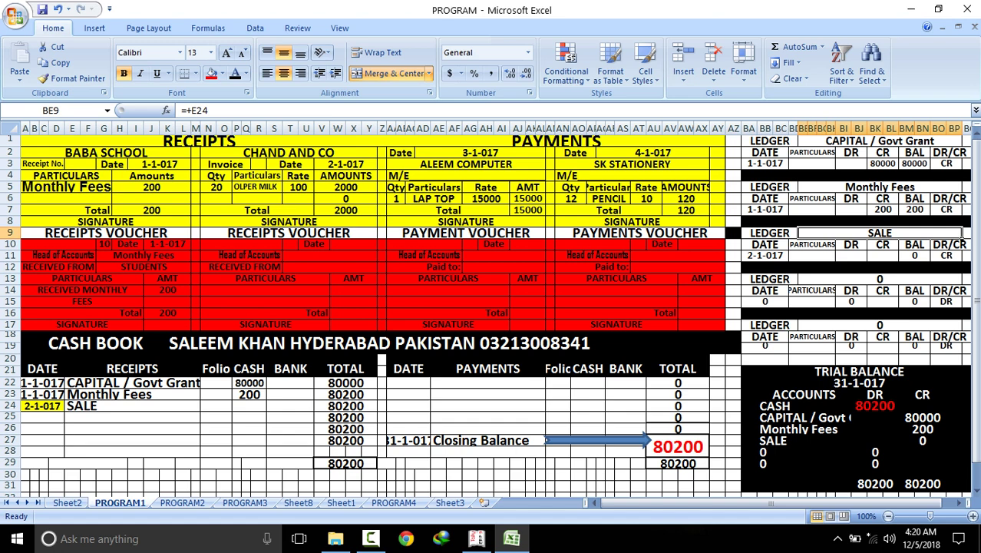
{"action": "left_click", "coordinate": [370, 212]}
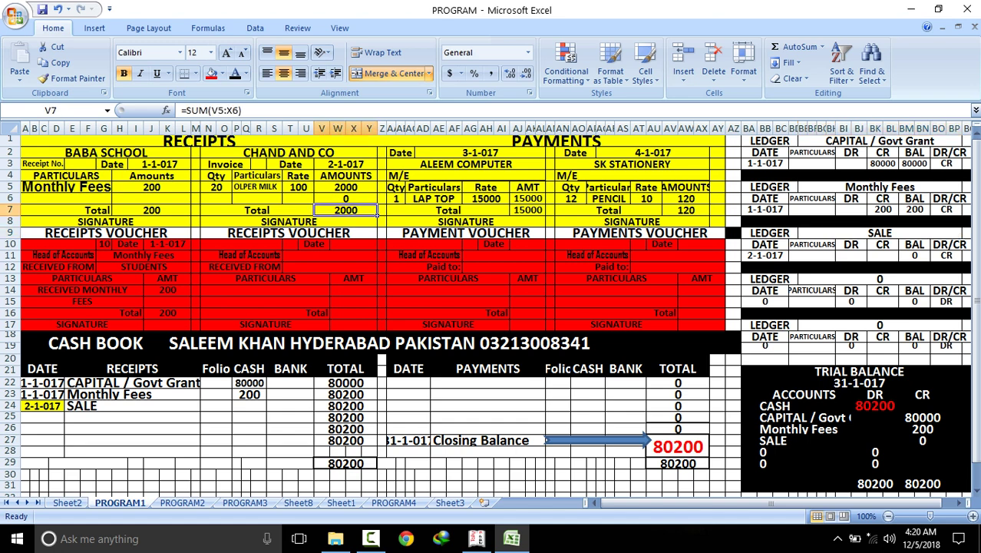
{"action": "left_click", "coordinate": [249, 405]}
{"action": "type", "text": "2000"}
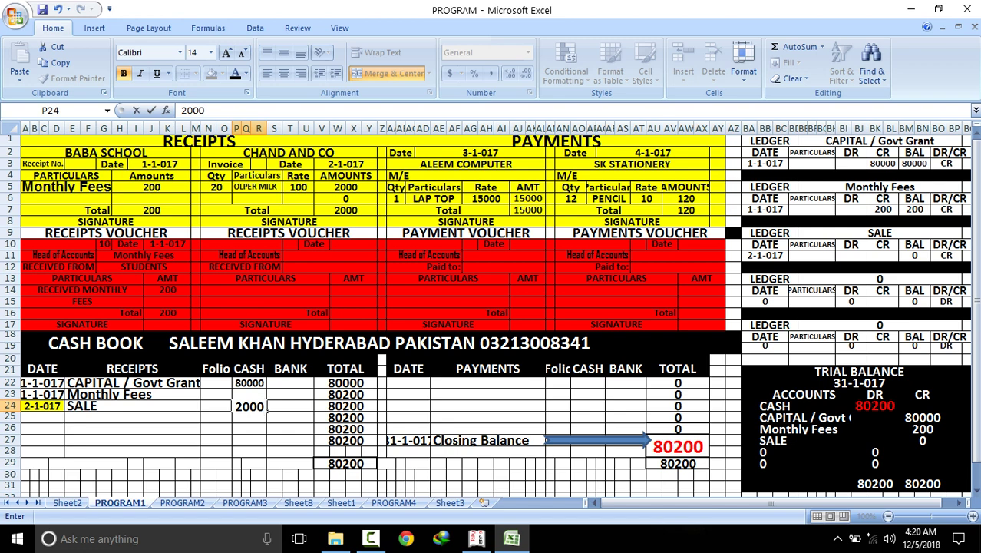
{"action": "key", "text": "Return"}
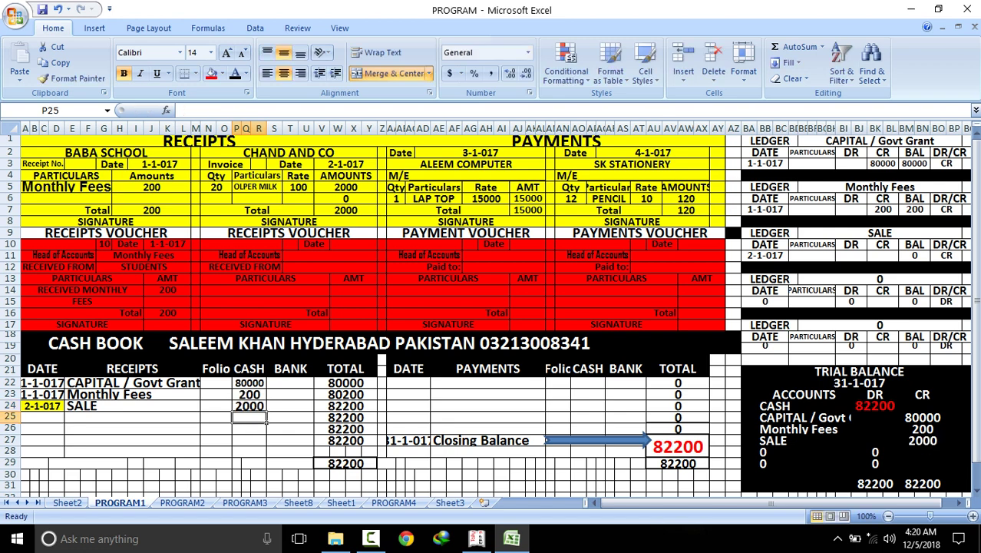
Copy the date 2-1-017 into voucher cell W10 and set voucher number 11
{"action": "left_click", "coordinate": [346, 163]}
{"action": "right_click", "coordinate": [365, 165]}
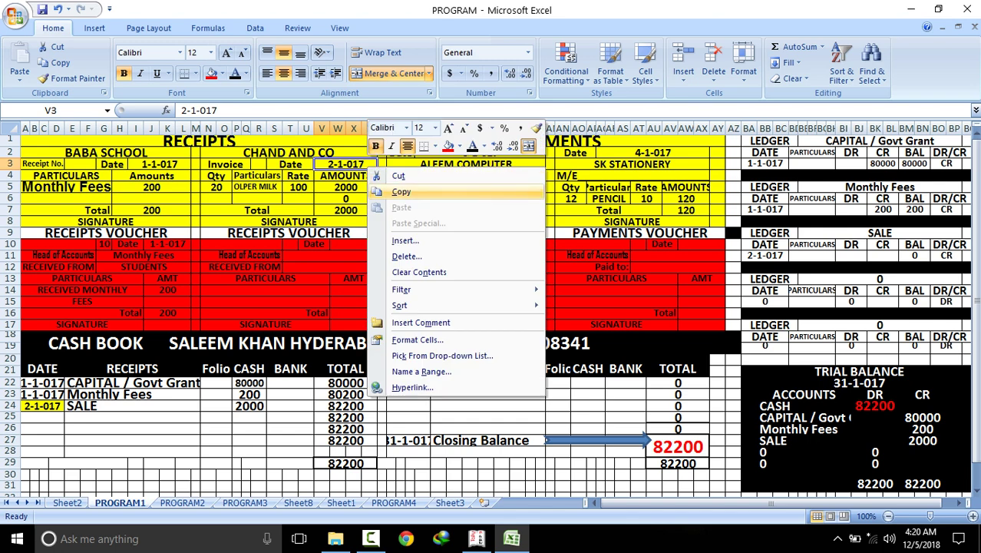
{"action": "left_click", "coordinate": [396, 192]}
{"action": "left_click", "coordinate": [353, 243]}
{"action": "right_click", "coordinate": [344, 245]}
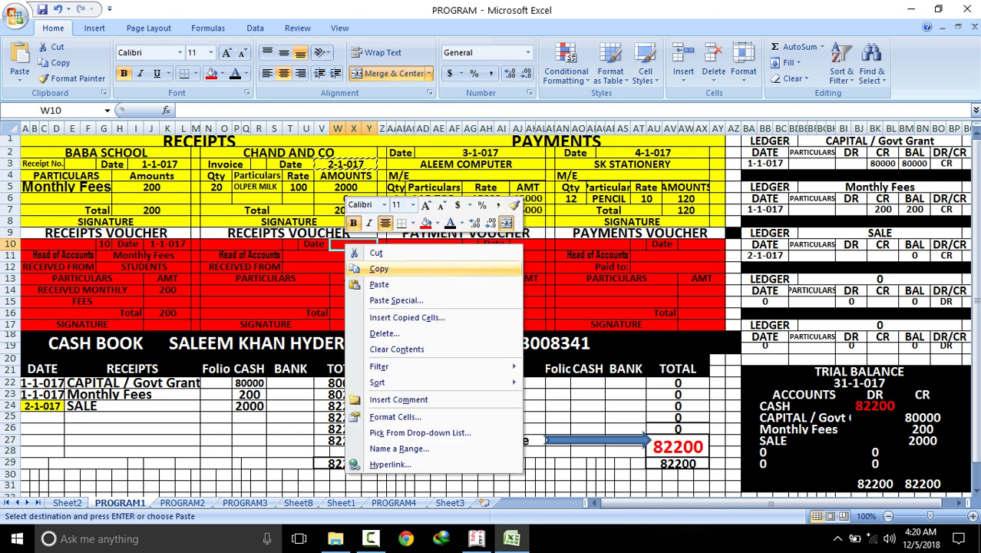
{"action": "left_click", "coordinate": [414, 286]}
{"action": "left_click", "coordinate": [290, 245]}
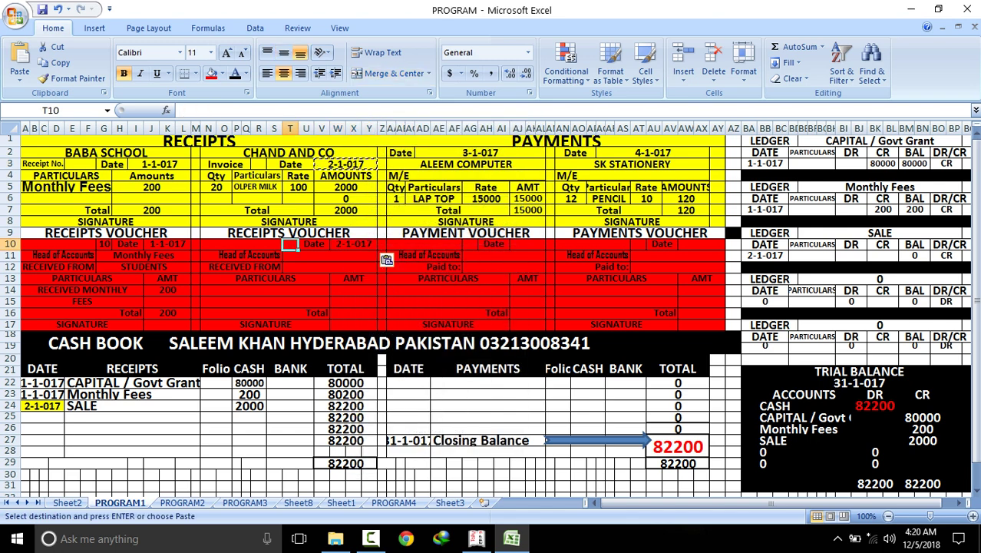
{"action": "type", "text": "11"}
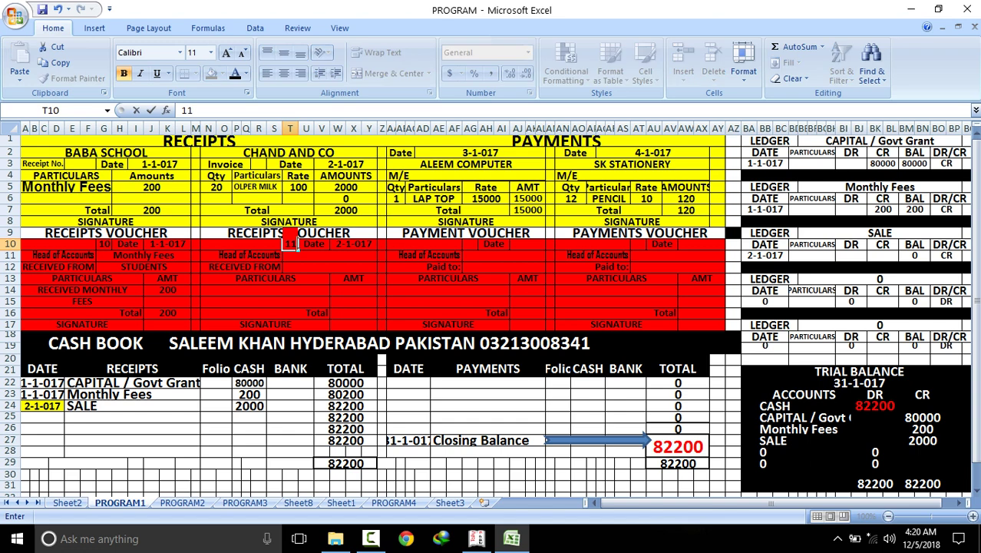
{"action": "left_click", "coordinate": [295, 255]}
Fill the voucher with head SALE, received from COUS, particulars CASH SALE and amount 2000
{"action": "type", "text": "SALE"}
{"action": "left_click", "coordinate": [322, 313]}
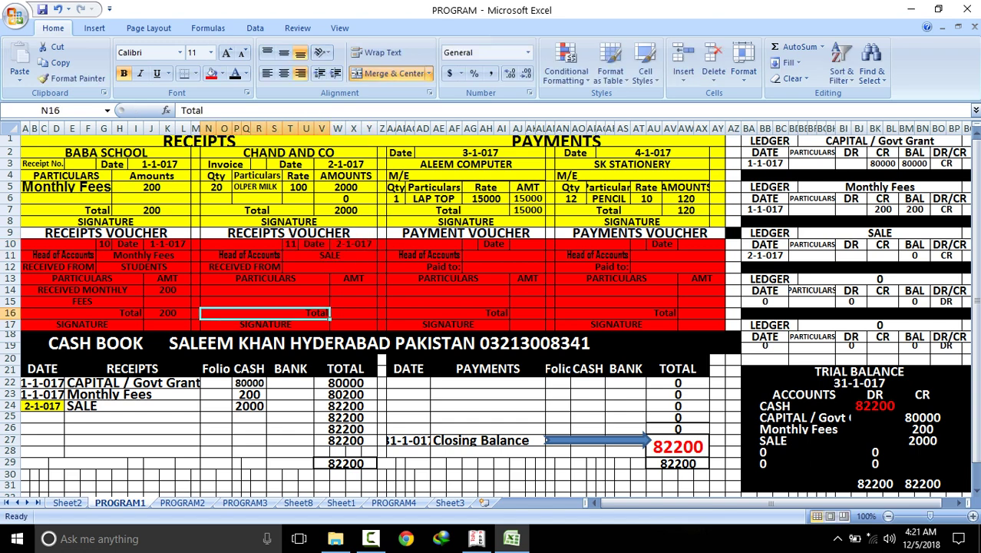
{"action": "left_click", "coordinate": [330, 267]}
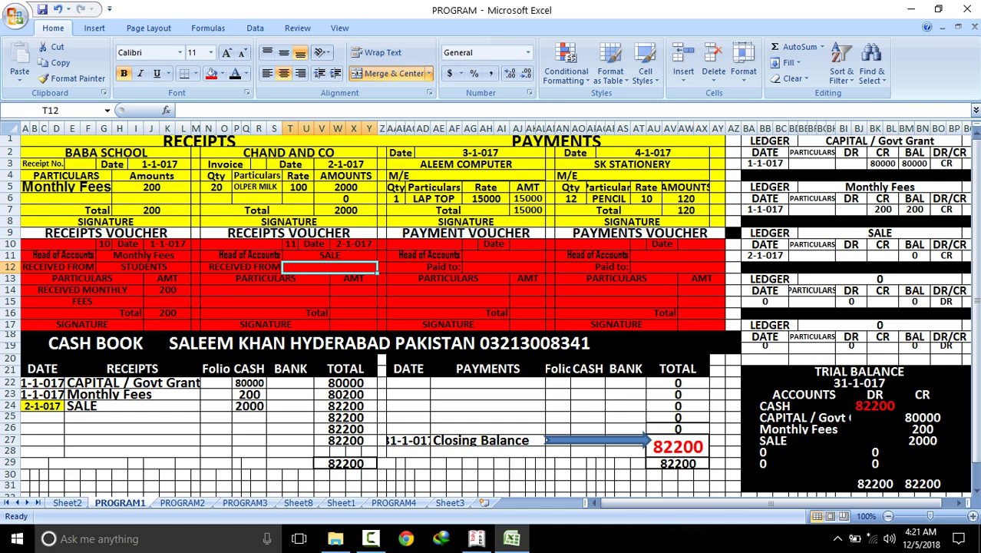
{"action": "type", "text": "COUS"}
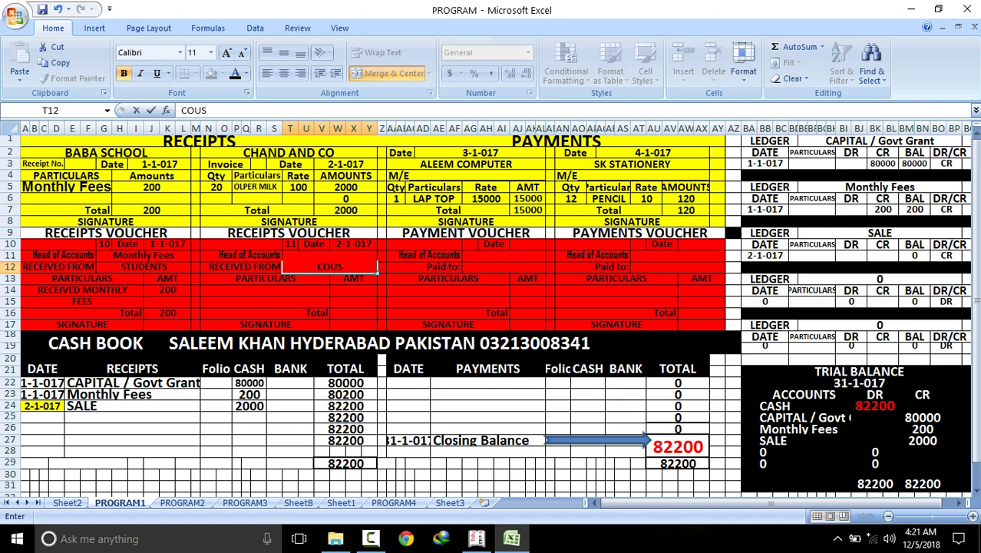
{"action": "left_click", "coordinate": [265, 290]}
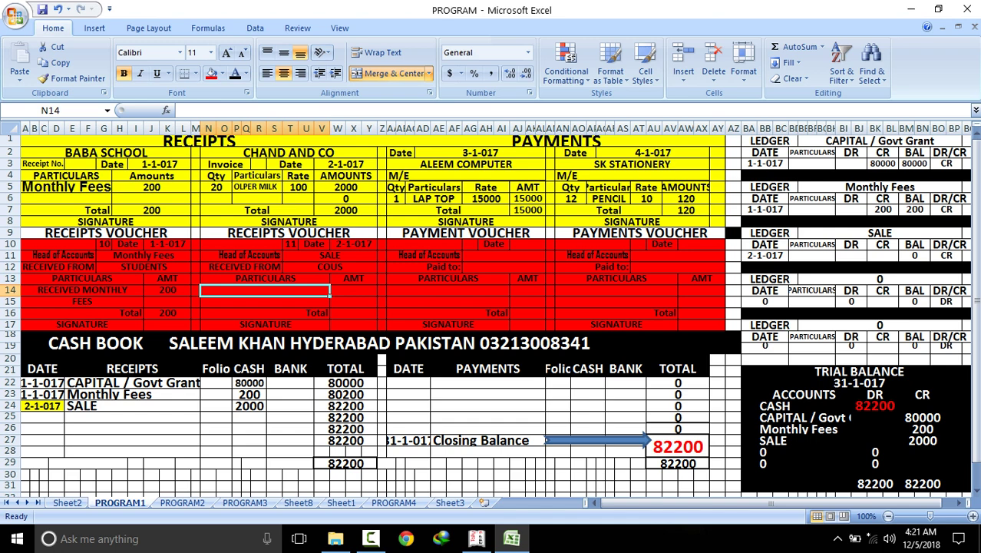
{"action": "type", "text": "CASH"}
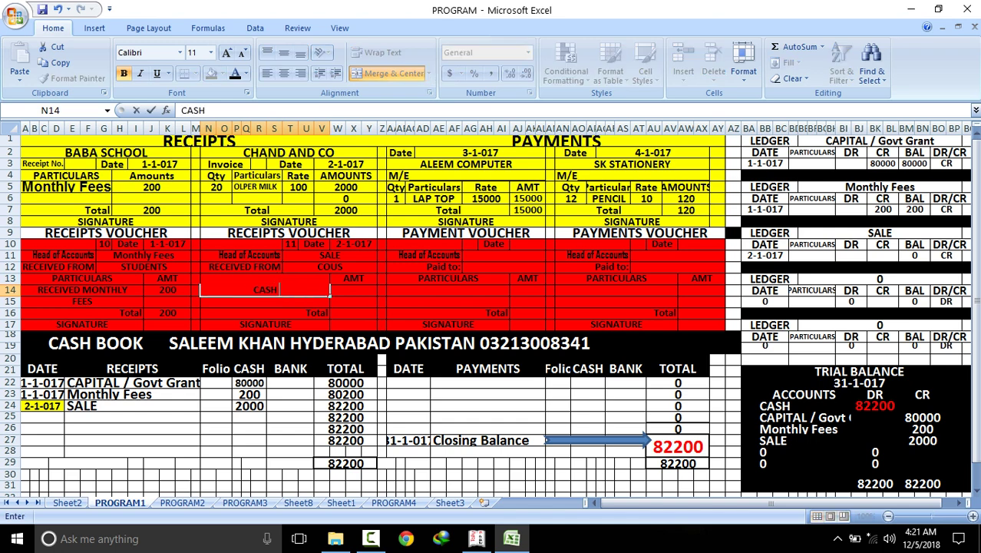
{"action": "type", "text": " SALE"}
{"action": "left_click", "coordinate": [353, 289]}
{"action": "type", "text": "2000"}
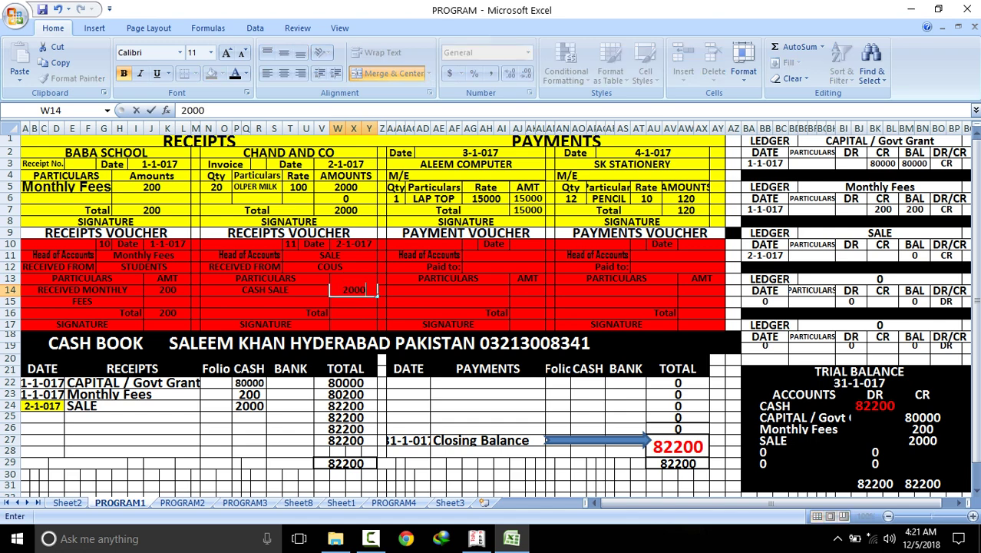
{"action": "key", "text": "Return"}
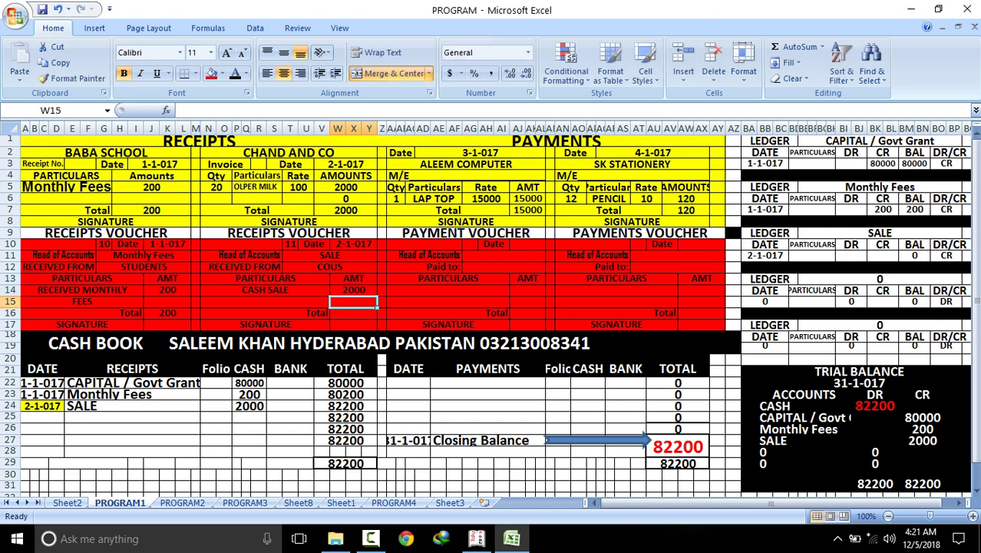
Check that both trial balance totals read 82200
{"action": "left_click", "coordinate": [875, 484]}
{"action": "left_click", "coordinate": [921, 483]}
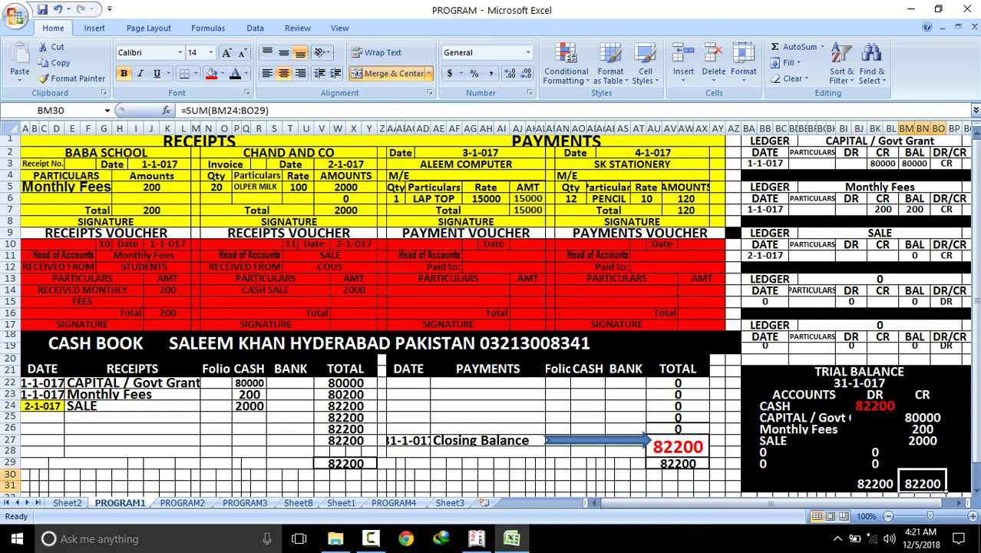
{"action": "left_click", "coordinate": [895, 488]}
{"action": "left_click", "coordinate": [943, 489]}
Copy the payment date 3-1-017 into the payment voucher's date cell
{"action": "left_click_drag", "start_coordinate": [392, 152], "coordinate": [541, 222]}
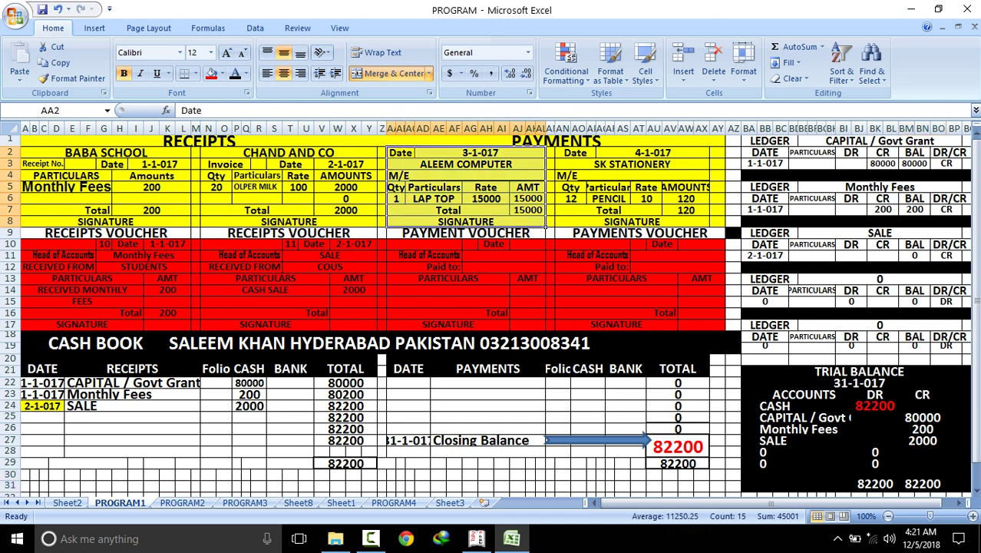
{"action": "left_click", "coordinate": [479, 153]}
{"action": "right_click", "coordinate": [478, 151]}
{"action": "left_click", "coordinate": [506, 176]}
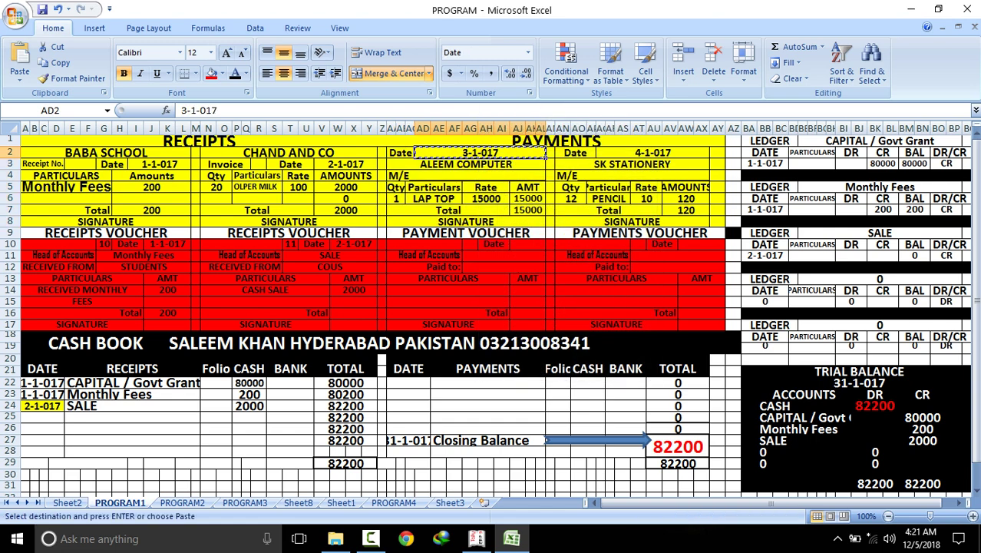
{"action": "left_click", "coordinate": [524, 243]}
{"action": "right_click", "coordinate": [523, 244]}
{"action": "left_click", "coordinate": [541, 282]}
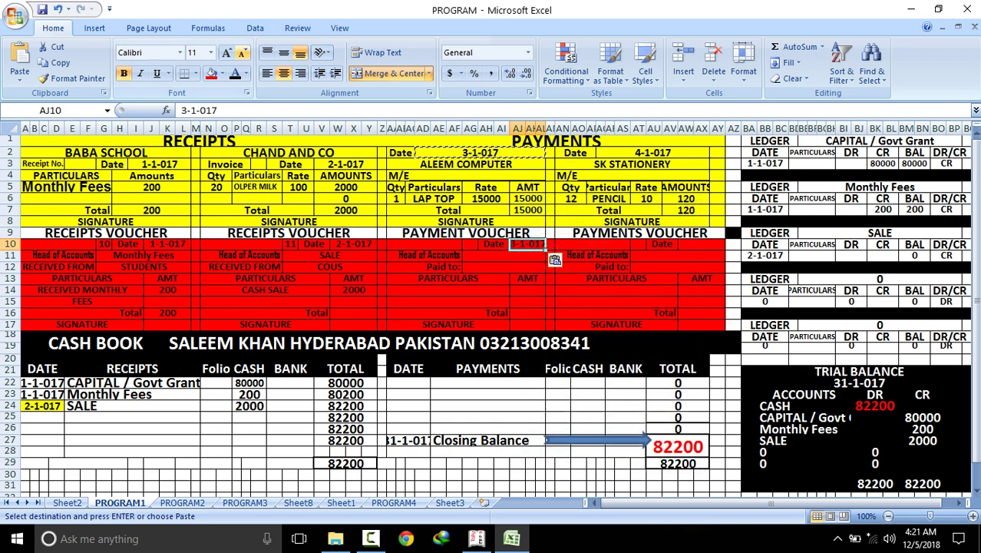
{"action": "key", "text": "Escape"}
Set payment voucher number 51, head of accounts M/E, paid to ALEEM COMPUTER
{"action": "left_click", "coordinate": [469, 243]}
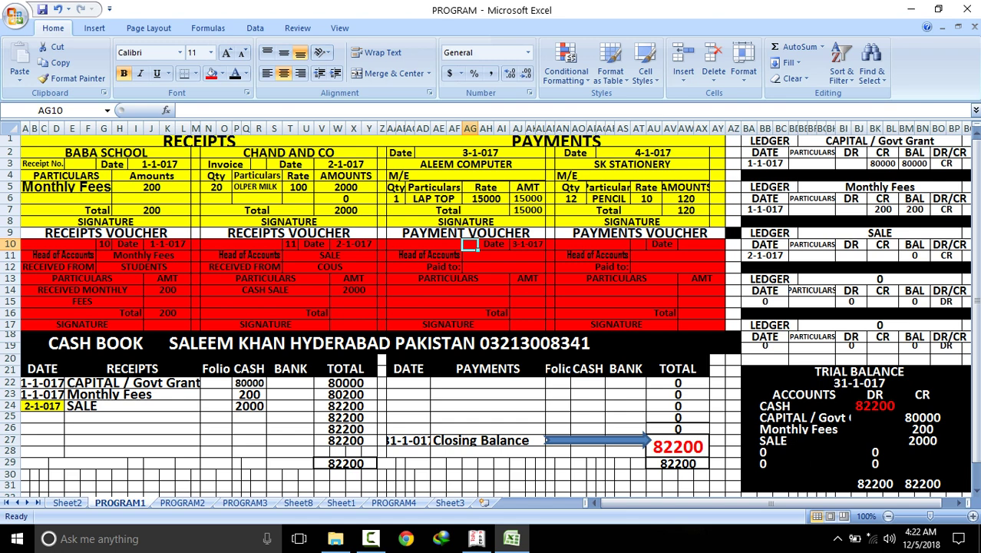
{"action": "type", "text": "51"}
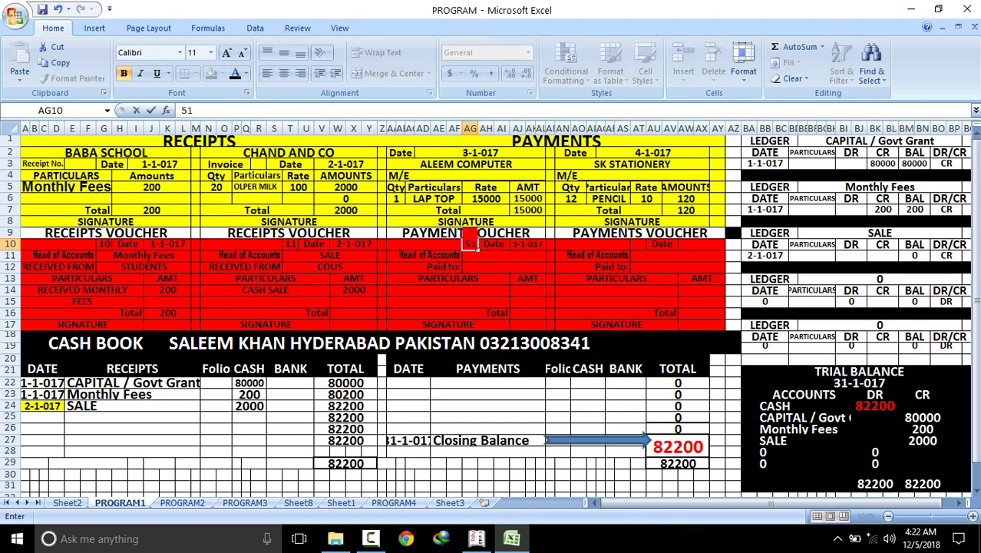
{"action": "key", "text": "Return"}
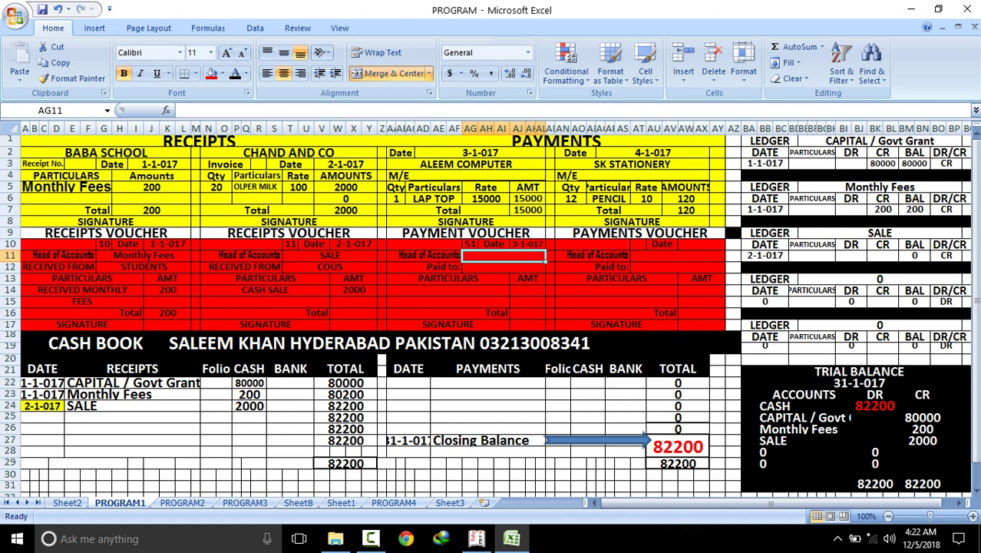
{"action": "type", "text": "M"}
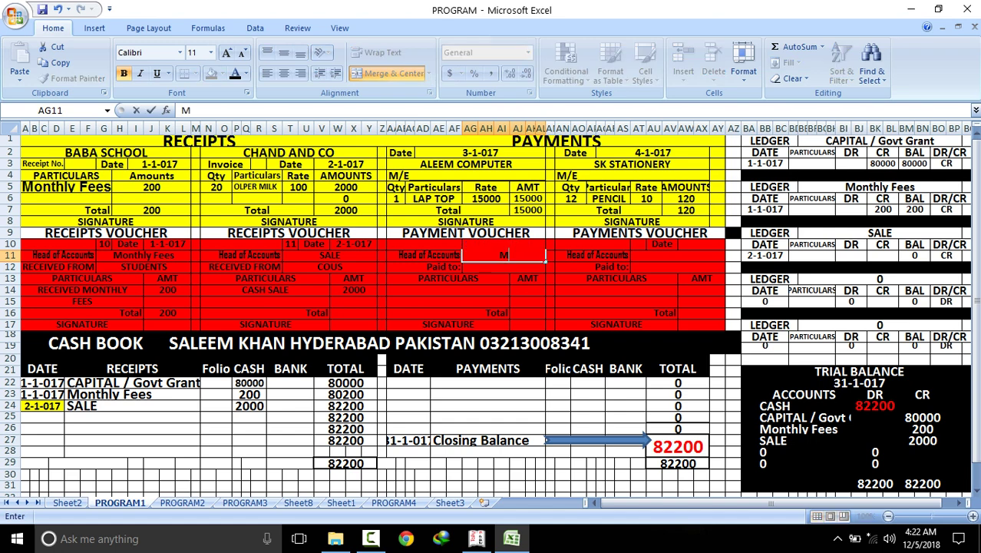
{"action": "type", "text": "/E"}
{"action": "key", "text": "ctrl+Return"}
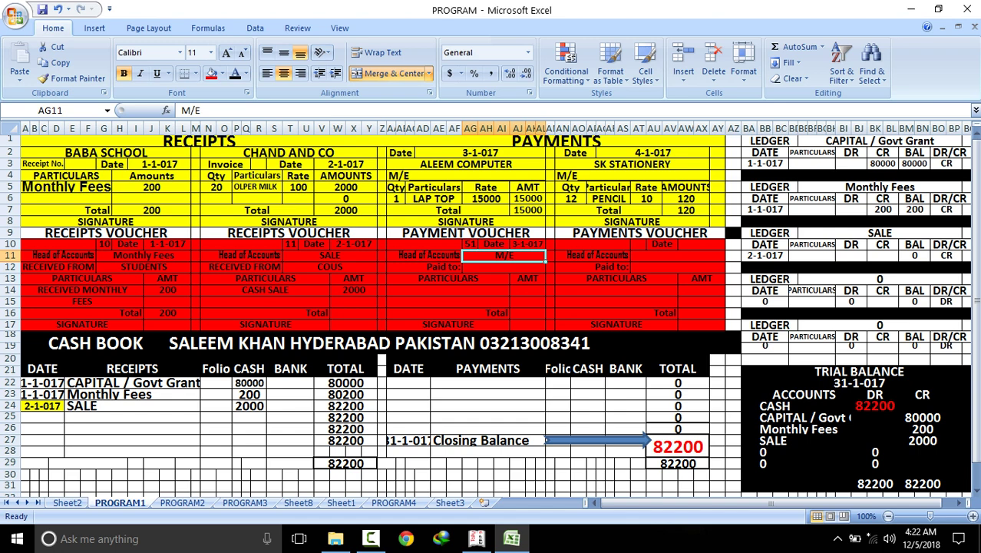
{"action": "left_click", "coordinate": [504, 267]}
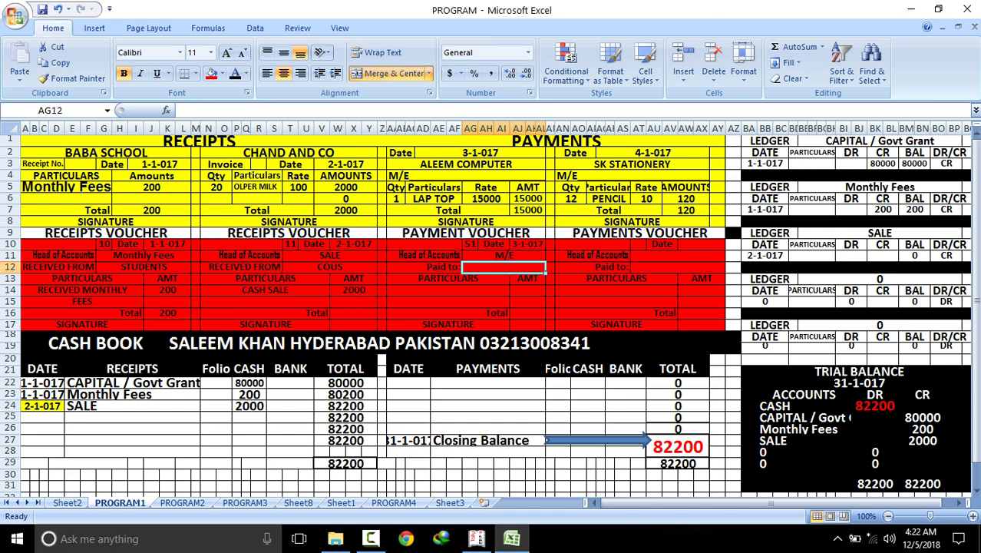
{"action": "type", "text": "ALE"}
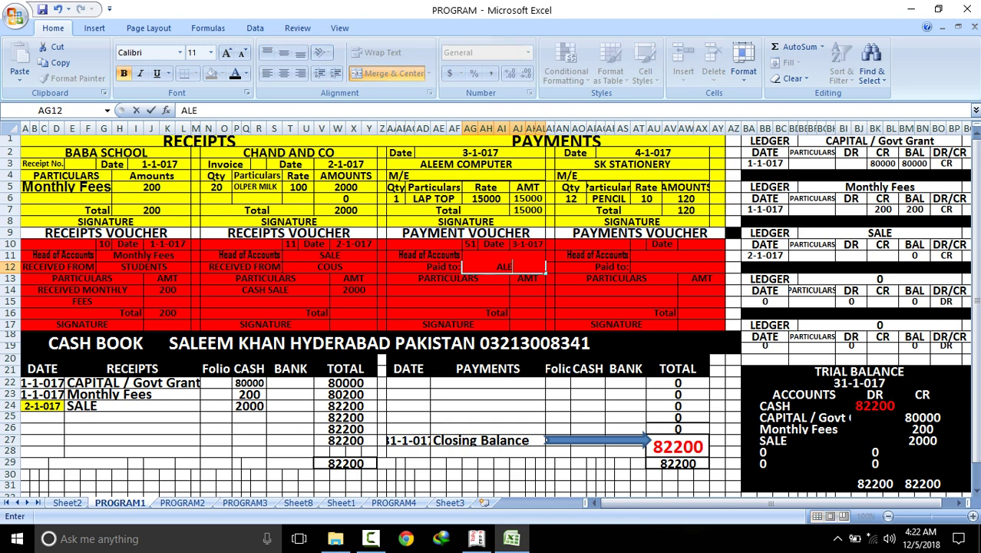
{"action": "type", "text": "EM COMPUTER"}
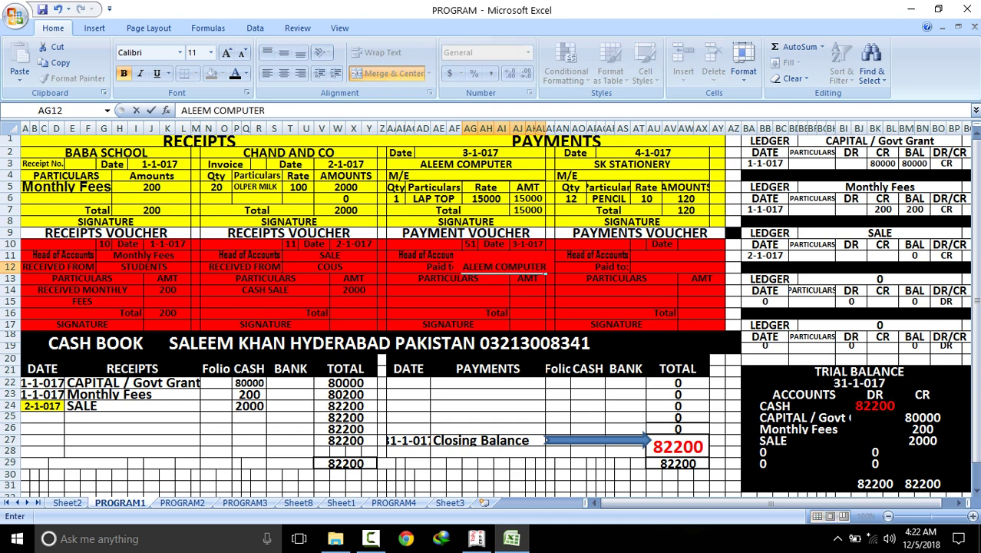
{"action": "left_click", "coordinate": [447, 290]}
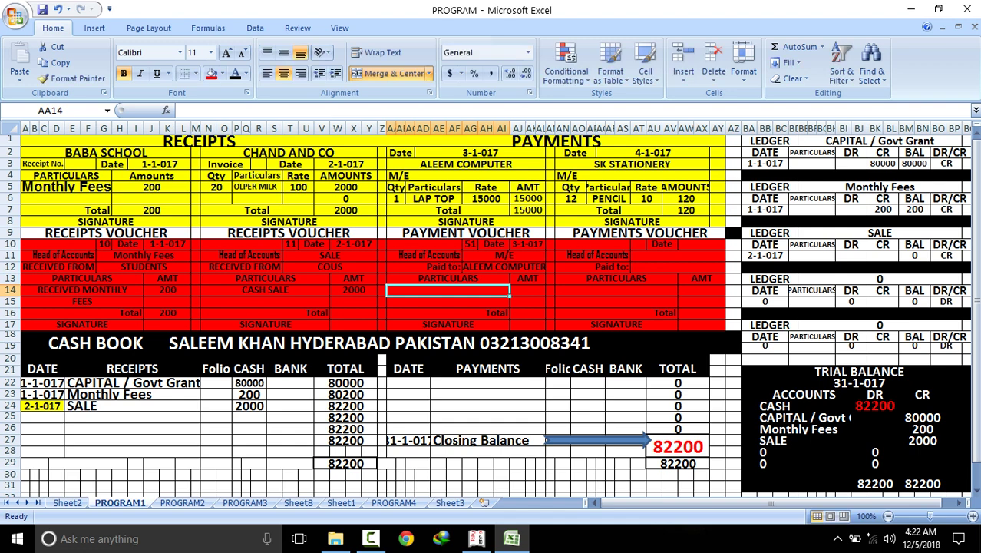
Enter particulars PURCHASE 1 LAP TOP and RATE 15000, with amount and total 15000
{"action": "type", "text": "PURCHASE"}
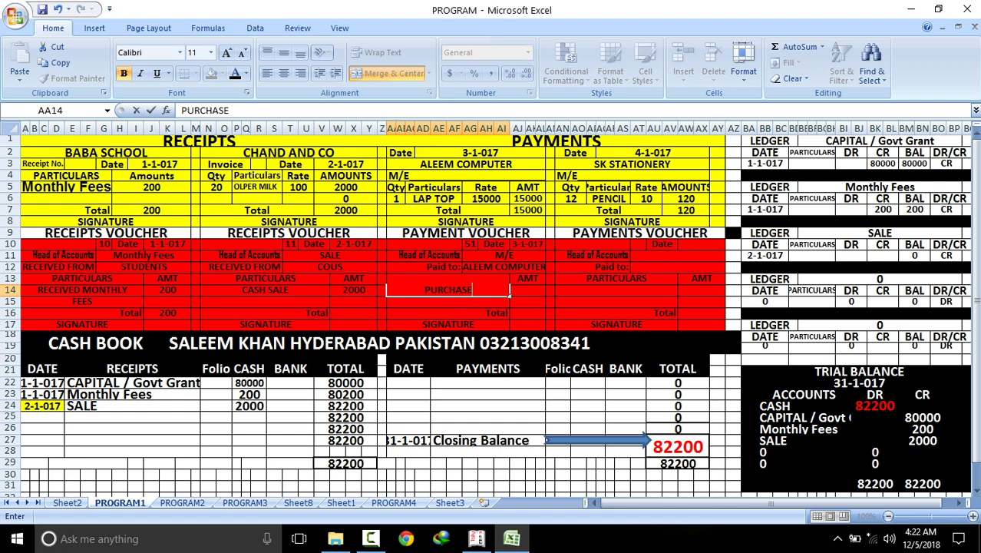
{"action": "type", "text": " 1 LAP TOP"}
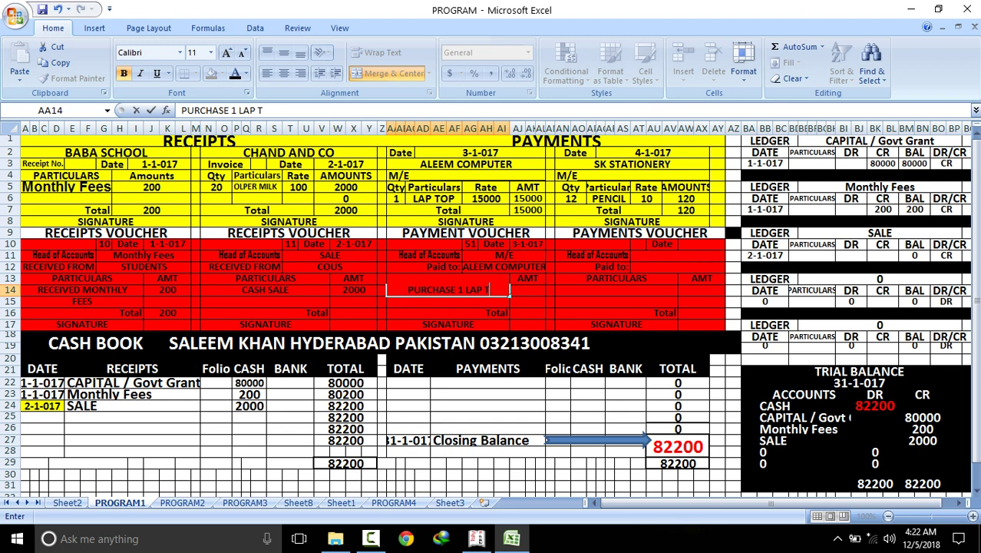
{"action": "left_click", "coordinate": [528, 313]}
{"action": "left_click", "coordinate": [448, 300]}
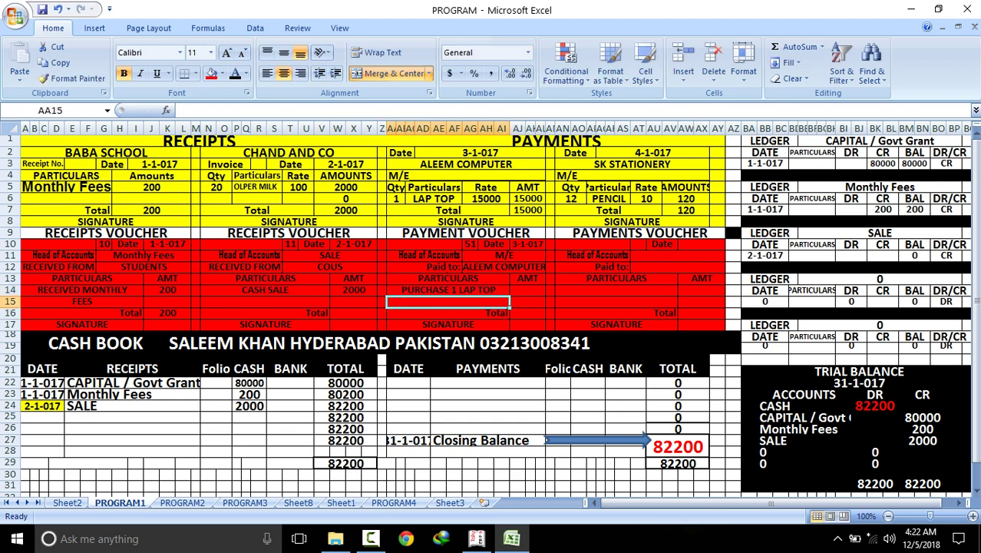
{"action": "type", "text": "RATE"}
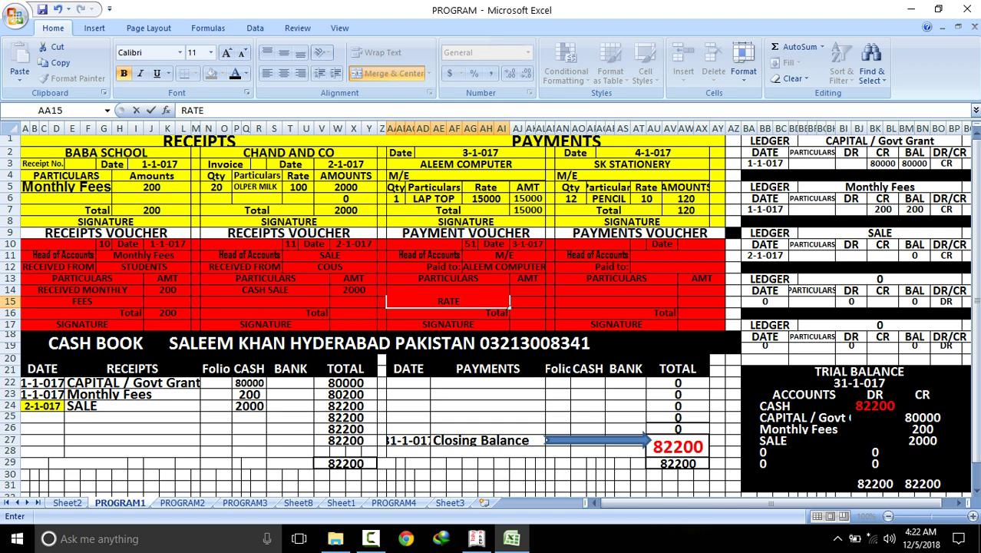
{"action": "type", "text": " 15000"}
{"action": "left_click", "coordinate": [527, 290]}
{"action": "type", "text": "15000"}
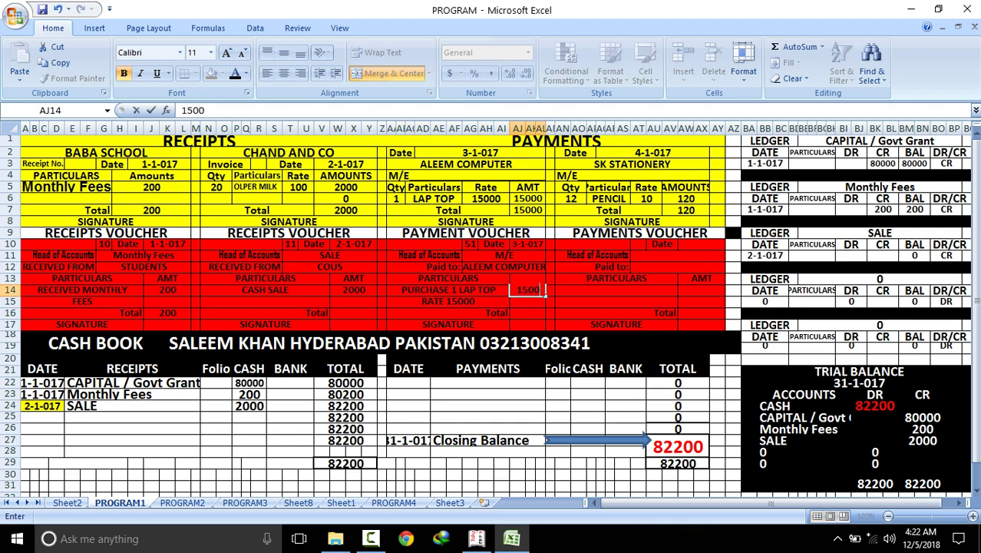
{"action": "left_click", "coordinate": [528, 312]}
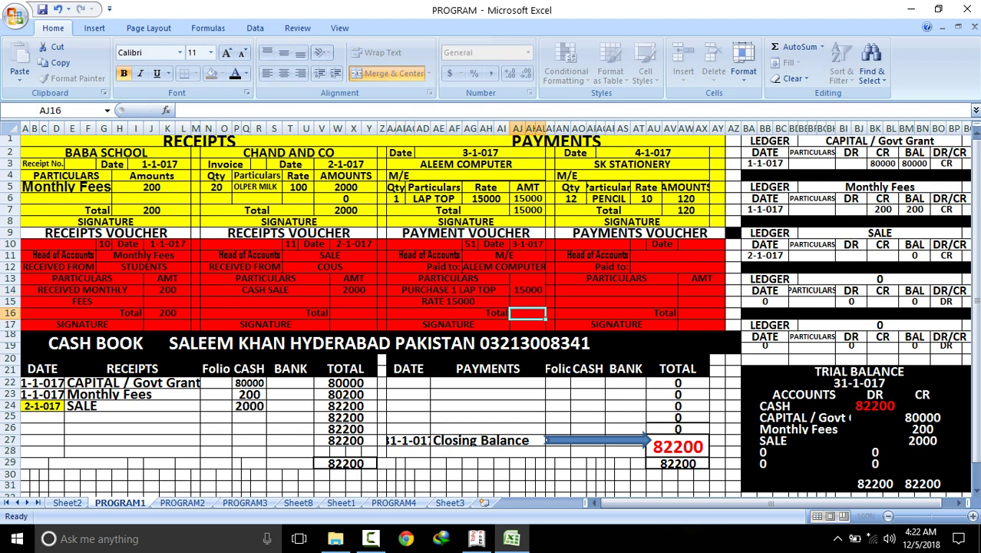
{"action": "type", "text": "15000"}
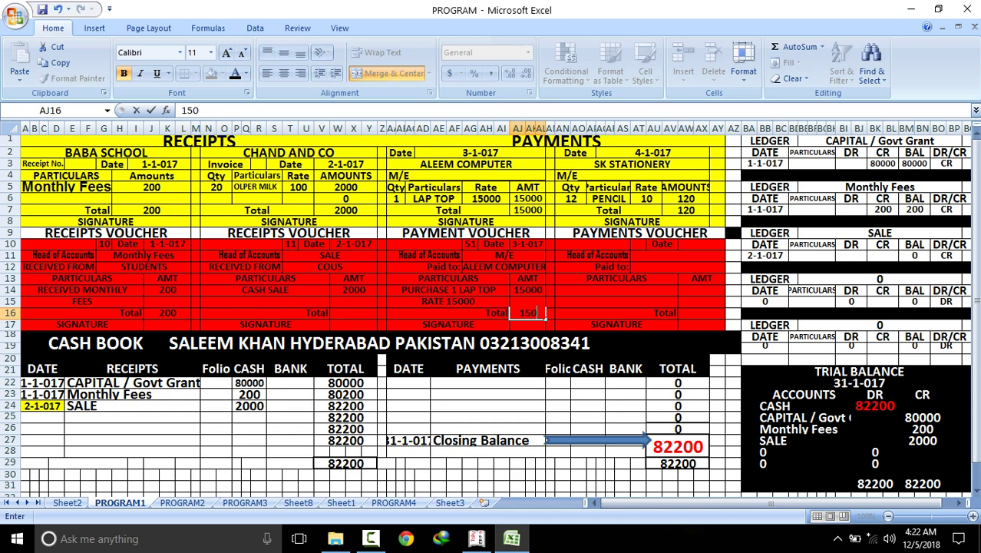
Enter 2000 as the sale voucher's total
{"action": "left_click", "coordinate": [353, 312]}
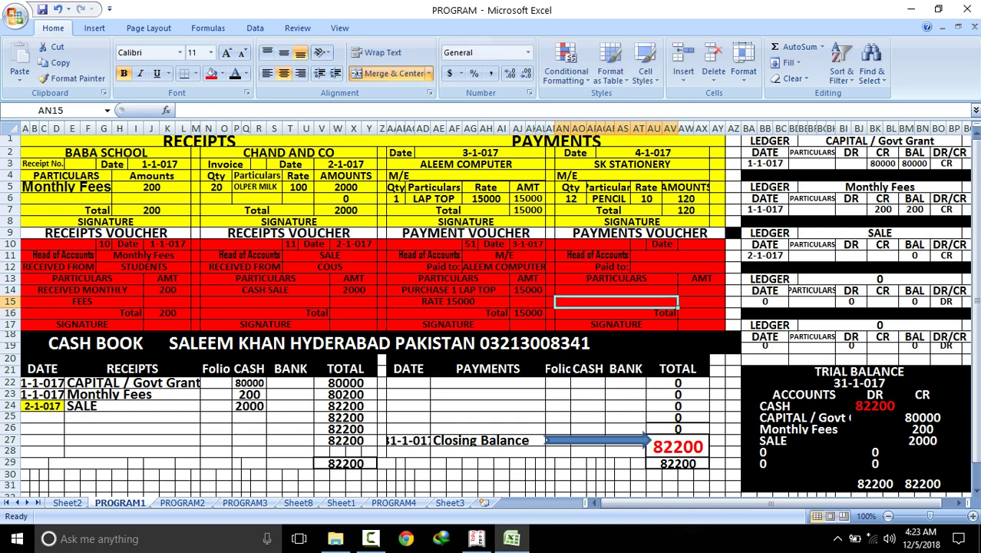
{"action": "type", "text": "200"}
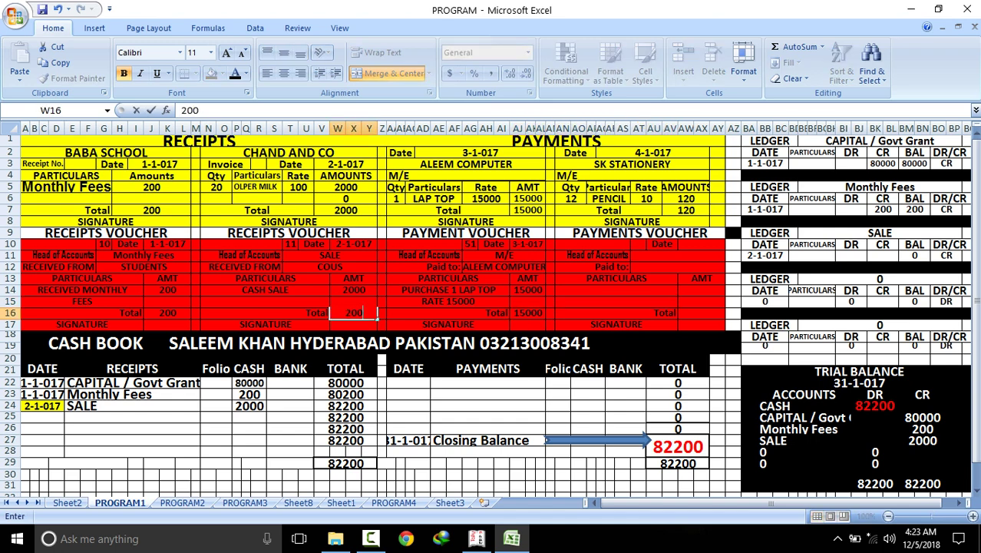
{"action": "type", "text": "0"}
{"action": "left_click", "coordinate": [448, 301]}
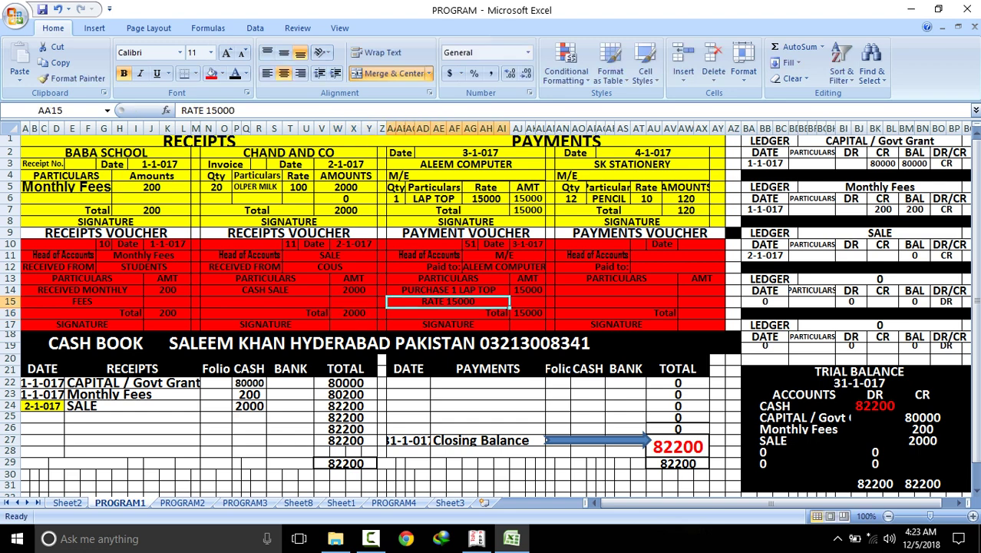
{"action": "left_click", "coordinate": [408, 382]}
Enter the 3-1-017 payment date and copy M/E into the cash book payment particulars
{"action": "type", "text": "3-1-017"}
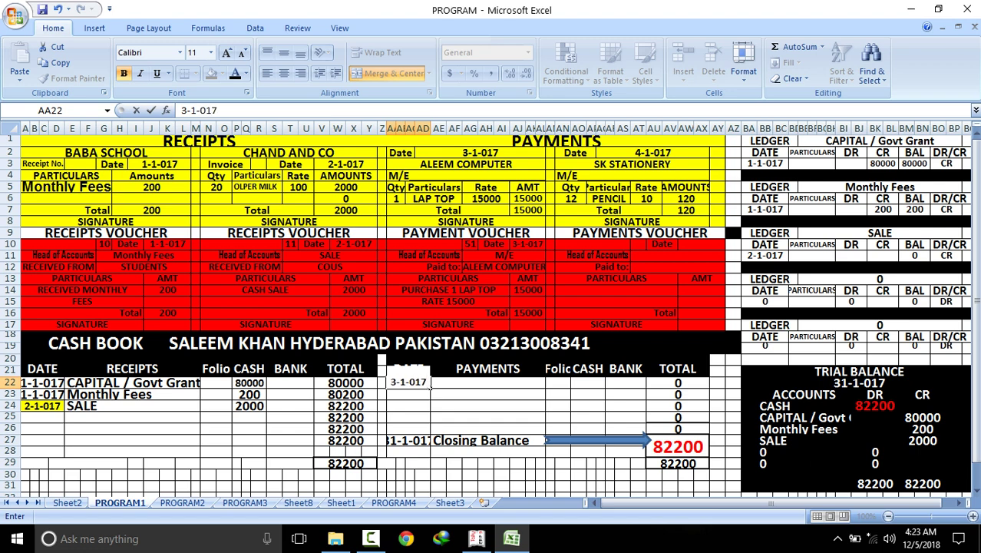
{"action": "left_click", "coordinate": [432, 388]}
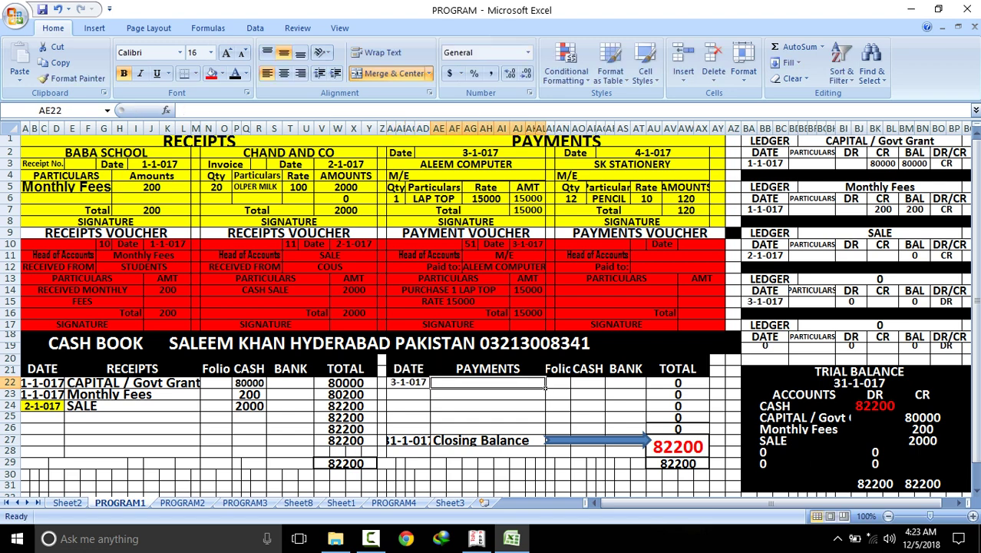
{"action": "left_click", "coordinate": [525, 256]}
{"action": "right_click", "coordinate": [524, 256]}
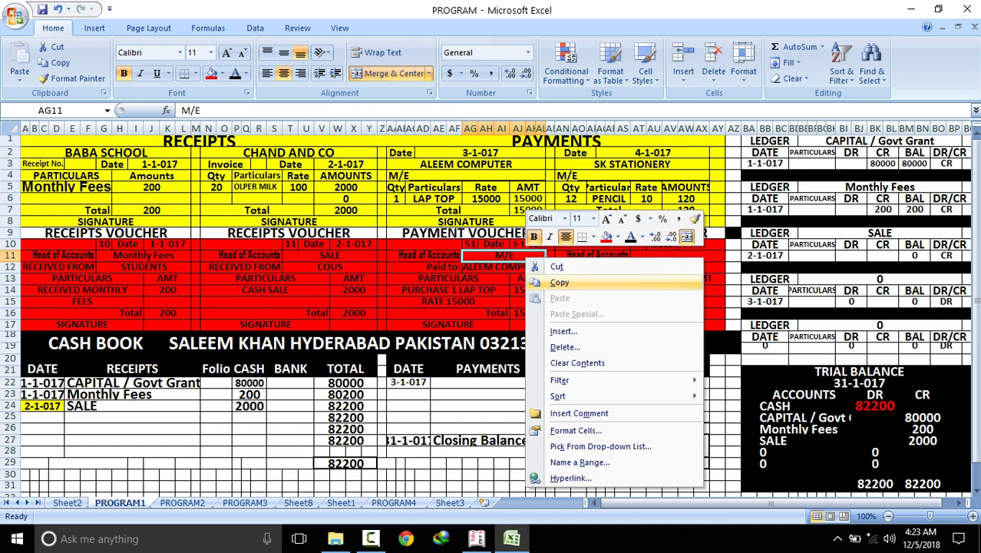
{"action": "left_click", "coordinate": [559, 282]}
{"action": "left_click", "coordinate": [542, 384]}
{"action": "right_click", "coordinate": [542, 383]}
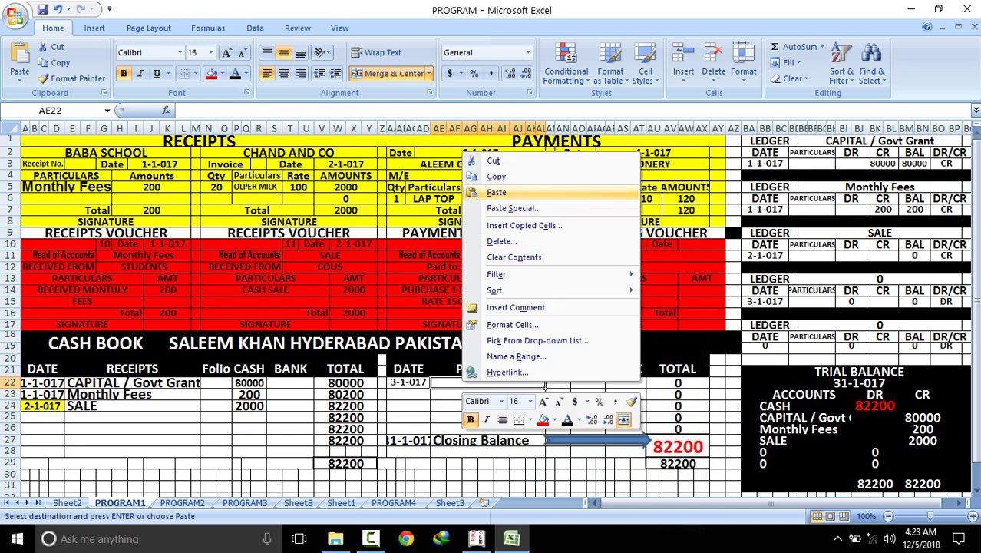
{"action": "left_click", "coordinate": [496, 192]}
Record the 15000 M/E cash payment after checking the M/E ledger links
{"action": "left_click", "coordinate": [960, 281]}
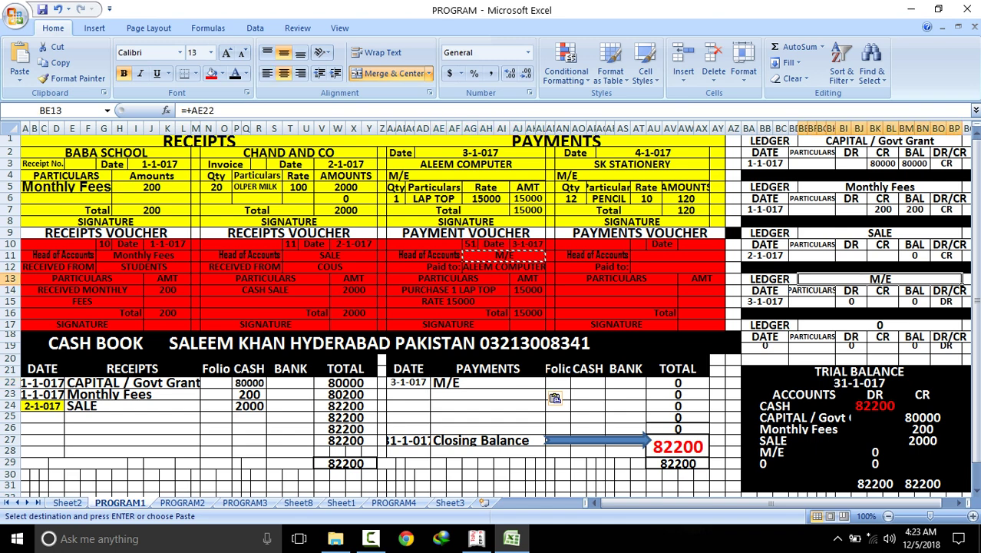
{"action": "left_click", "coordinate": [603, 387]}
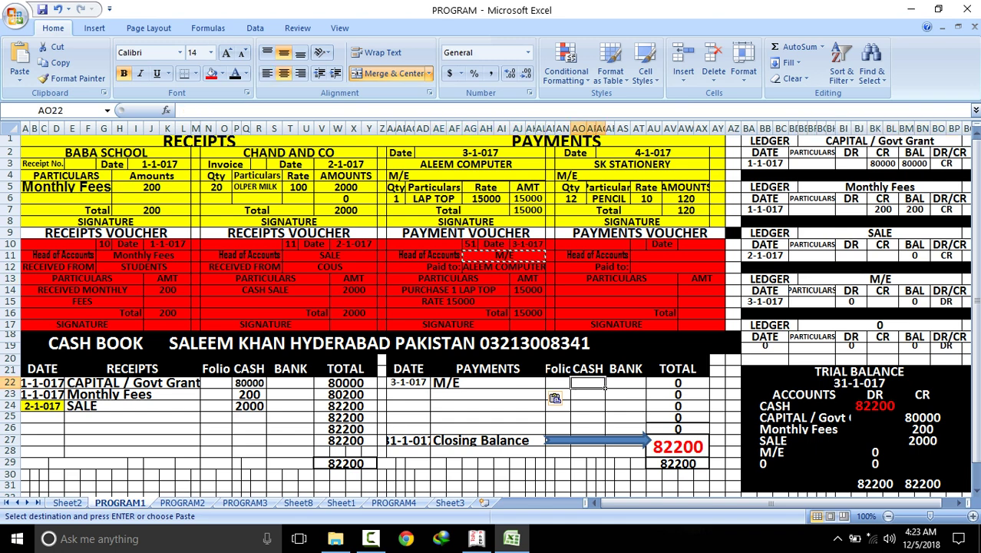
{"action": "left_click", "coordinate": [866, 302]}
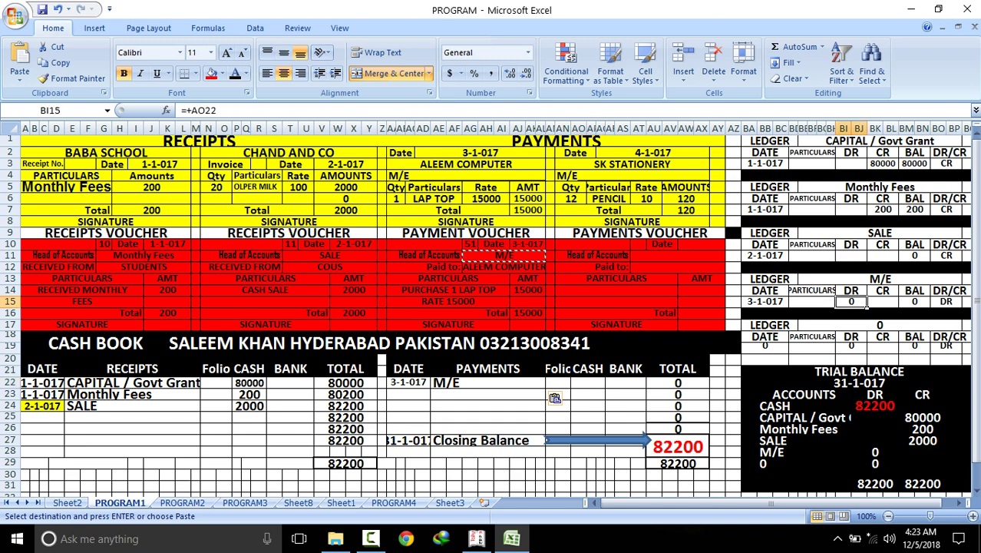
{"action": "left_click", "coordinate": [603, 386]}
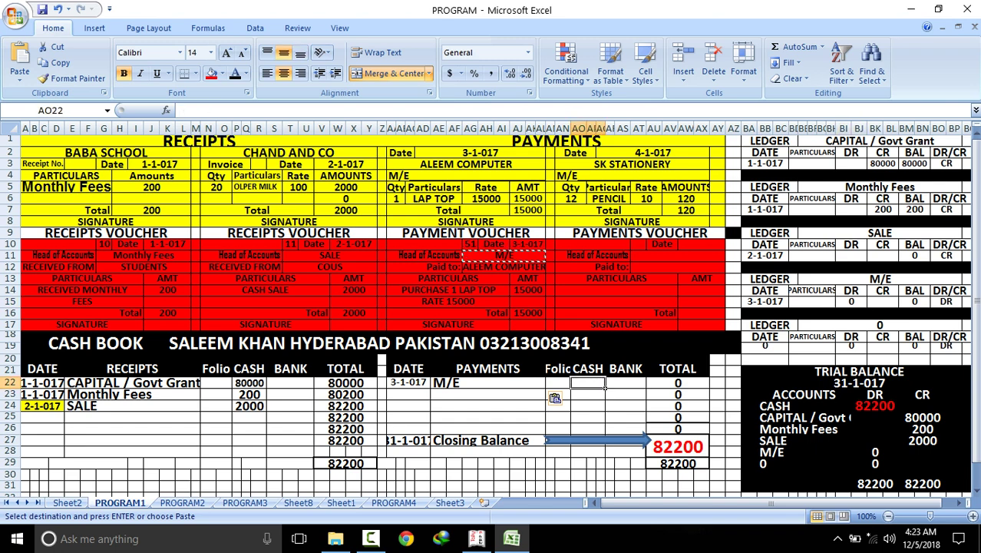
{"action": "type", "text": "15000"}
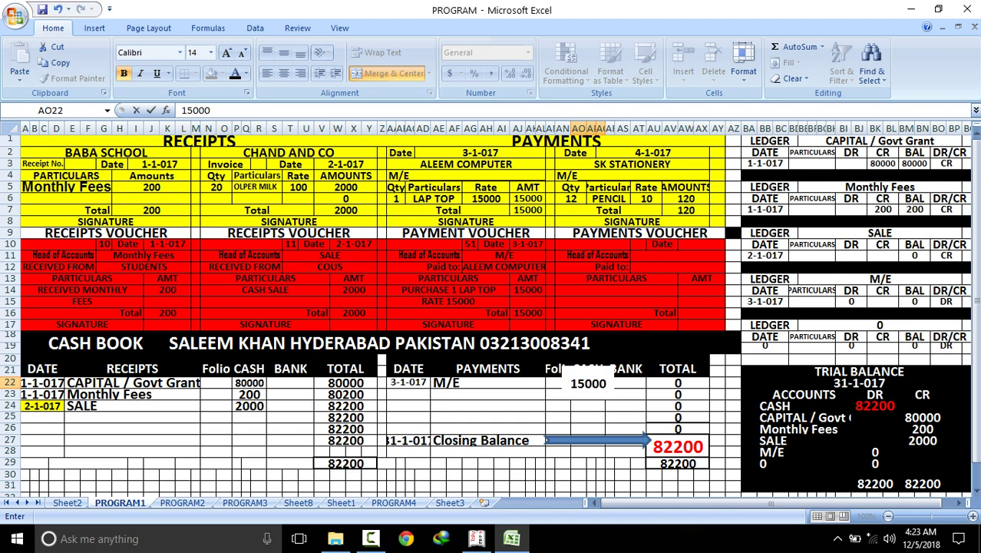
{"action": "key", "text": "Return"}
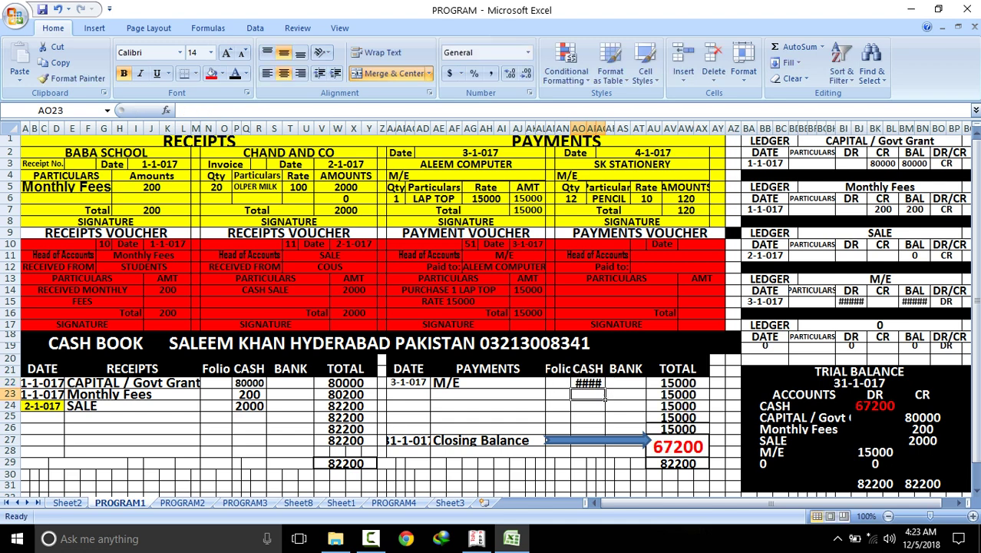
Shrink the font in the cash book amount and M/E ledger DR and balance cells so 15000 shows
{"action": "left_click", "coordinate": [604, 387]}
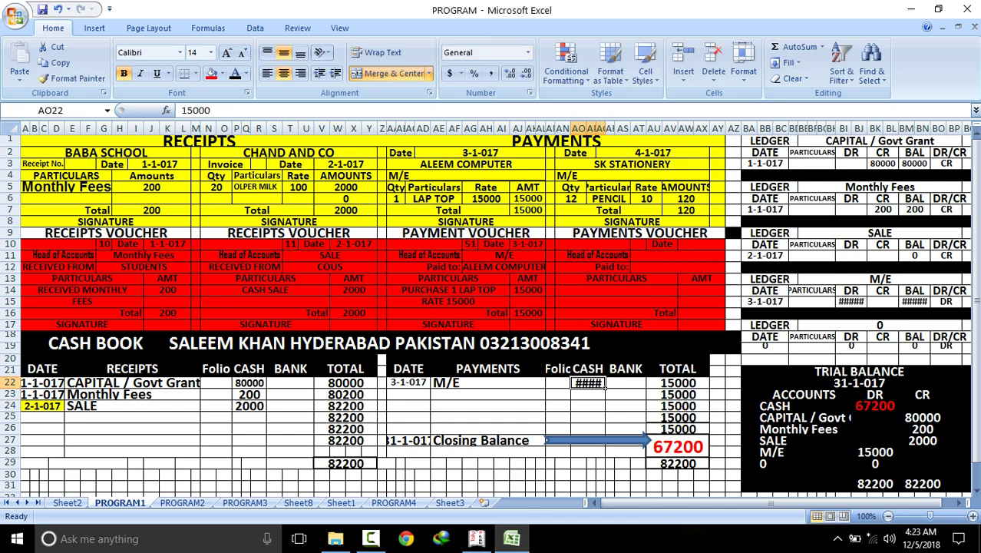
{"action": "left_click", "coordinate": [242, 52]}
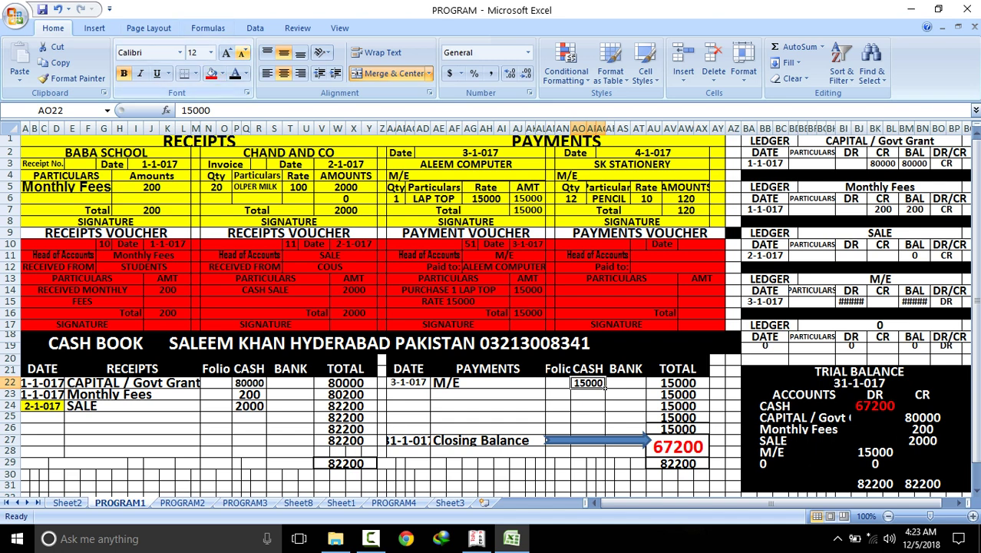
{"action": "left_click", "coordinate": [852, 301]}
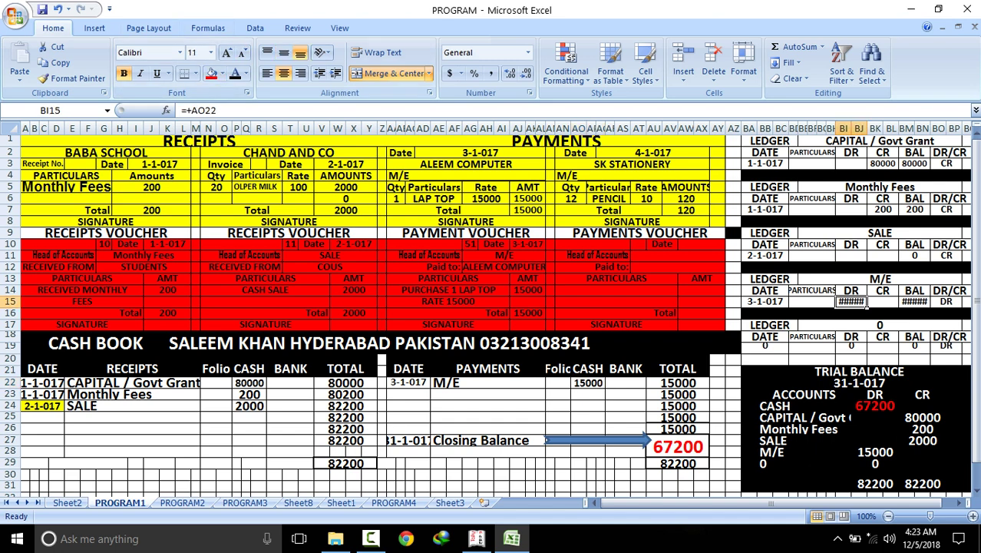
{"action": "left_click", "coordinate": [243, 52]}
{"action": "left_click", "coordinate": [926, 302]}
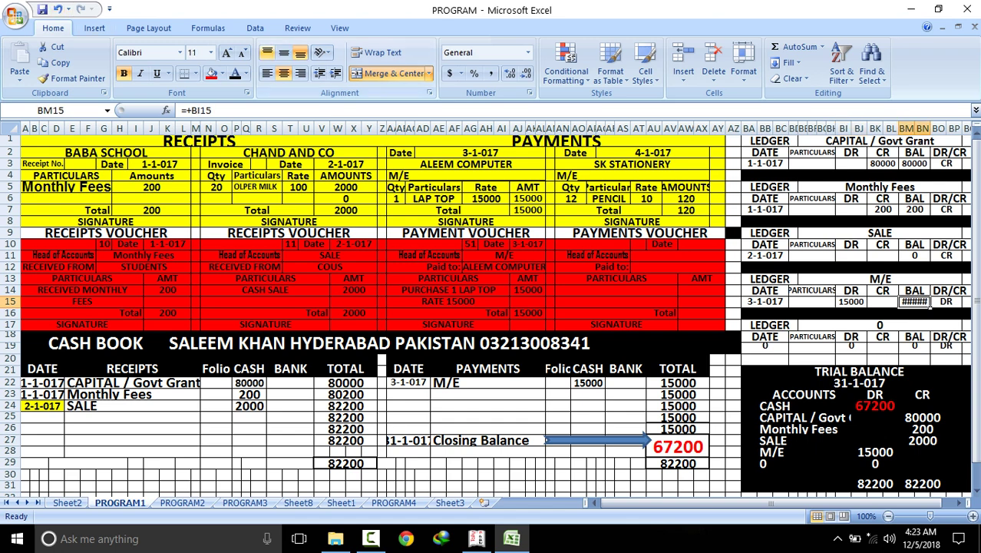
{"action": "left_click", "coordinate": [242, 52]}
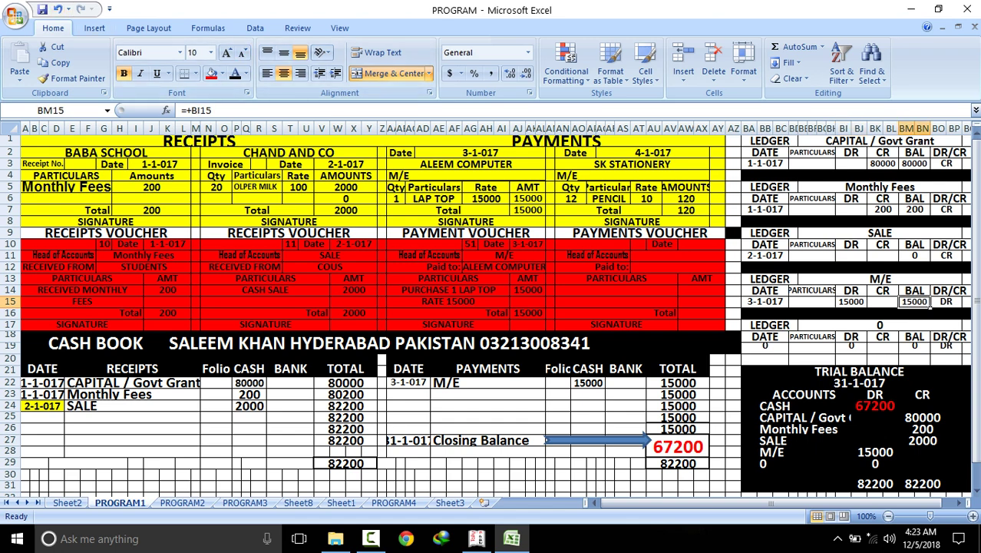
Check the trial balance debit and credit SUM total formulas
{"action": "left_click", "coordinate": [875, 484]}
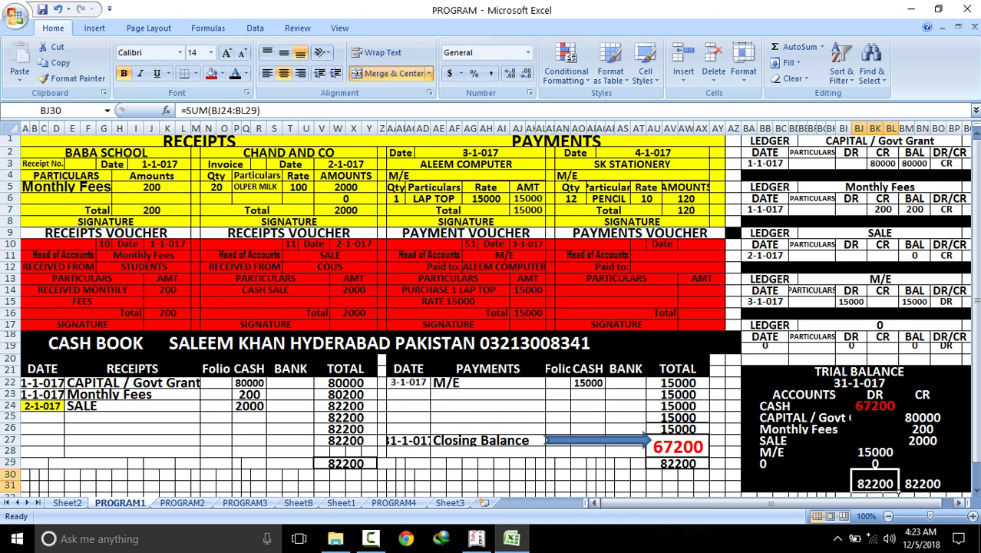
{"action": "left_click", "coordinate": [942, 488]}
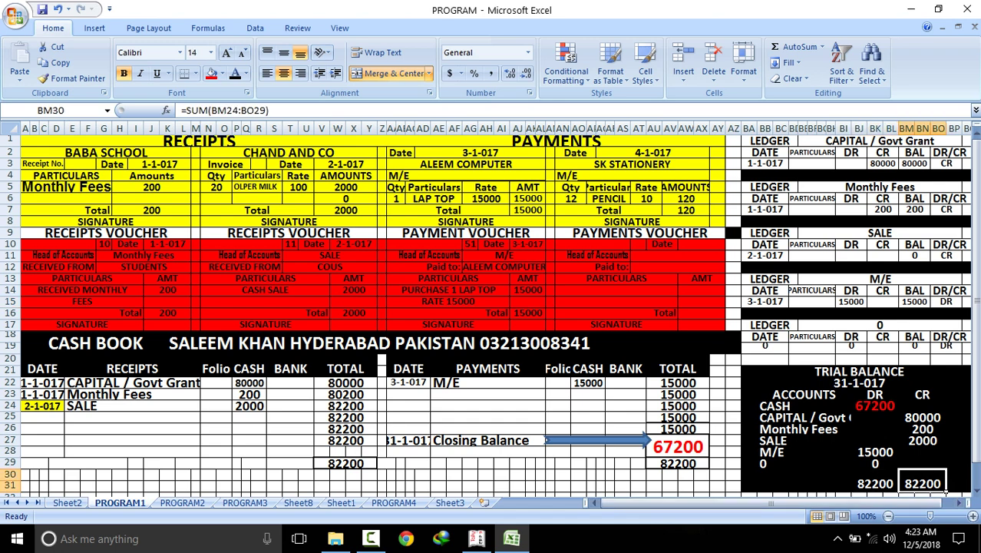
{"action": "left_click", "coordinate": [875, 463]}
{"action": "left_click", "coordinate": [875, 483]}
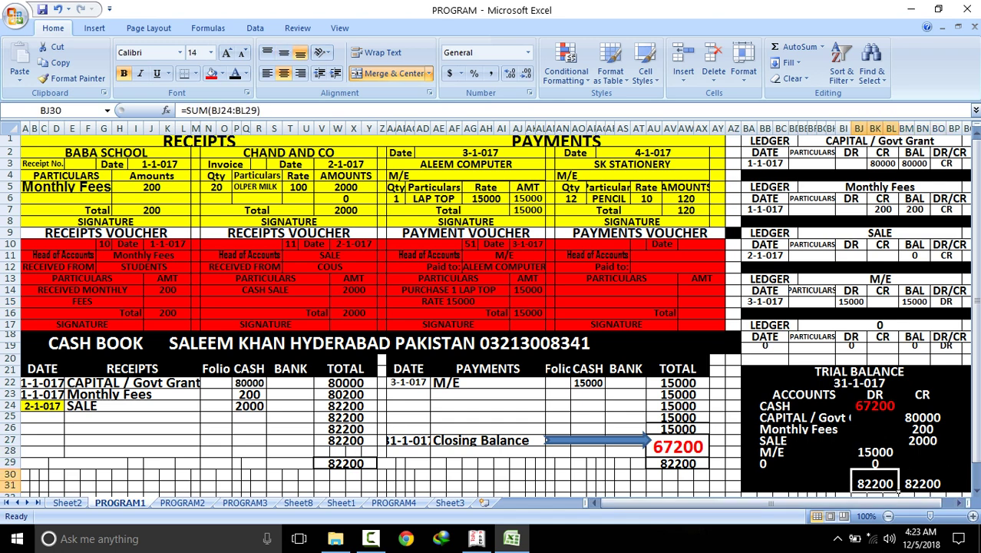
{"action": "left_click", "coordinate": [921, 484]}
{"action": "left_click", "coordinate": [895, 490]}
{"action": "left_click", "coordinate": [654, 152]}
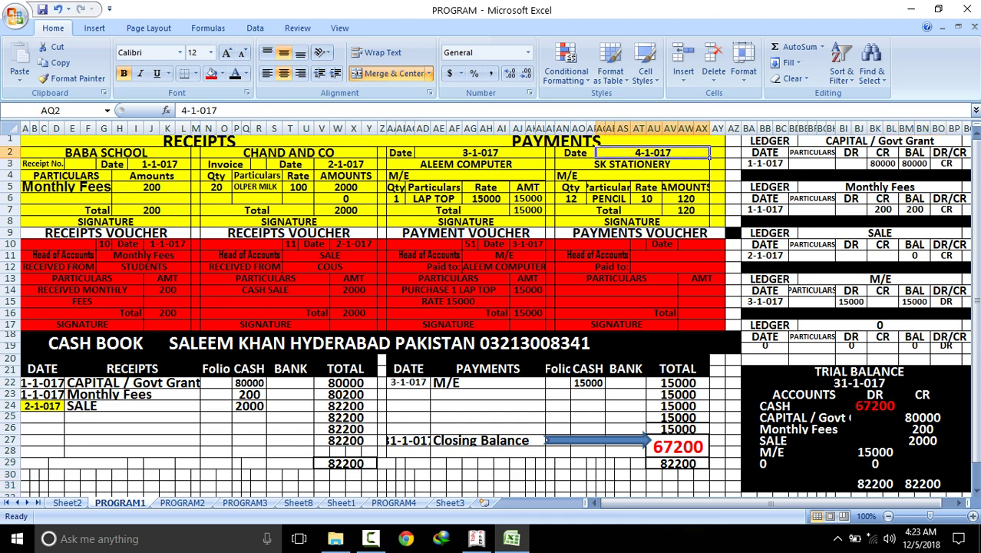
Copy the 4-1-017 date into the fourth payment voucher and enter head STATIONERY
{"action": "right_click", "coordinate": [654, 154]}
{"action": "left_click", "coordinate": [691, 178]}
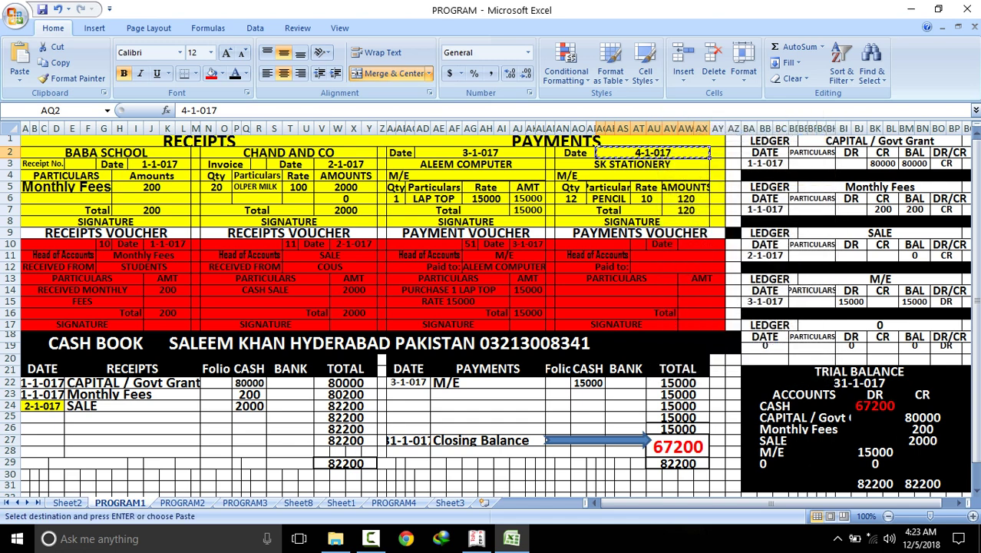
{"action": "left_click", "coordinate": [694, 244]}
{"action": "right_click", "coordinate": [694, 245]}
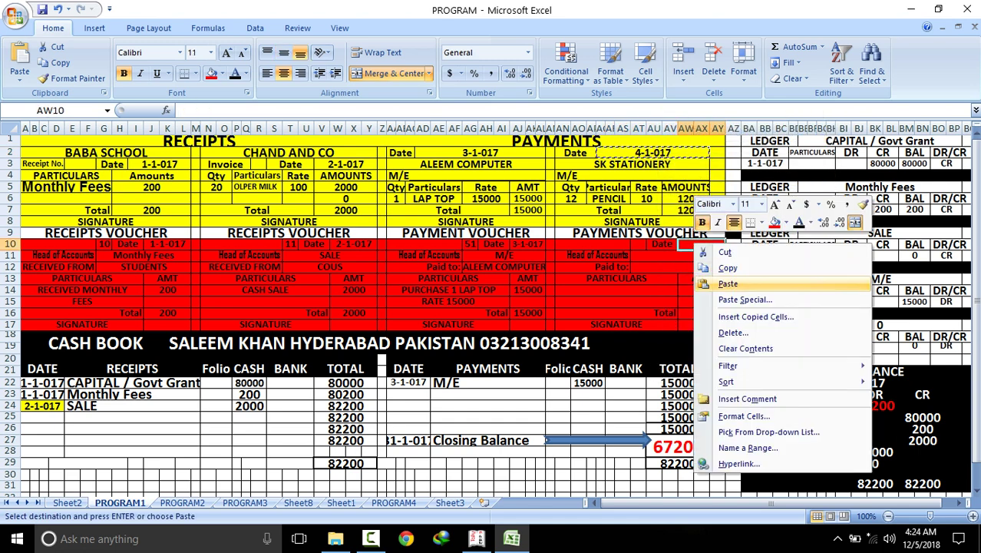
{"action": "left_click", "coordinate": [728, 283]}
{"action": "key", "text": "Down"}
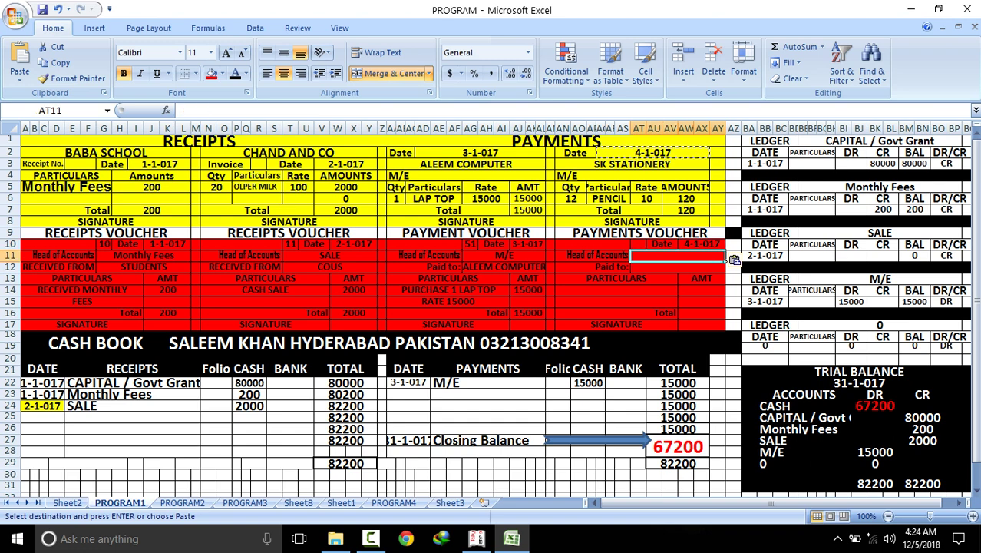
{"action": "type", "text": "STA"}
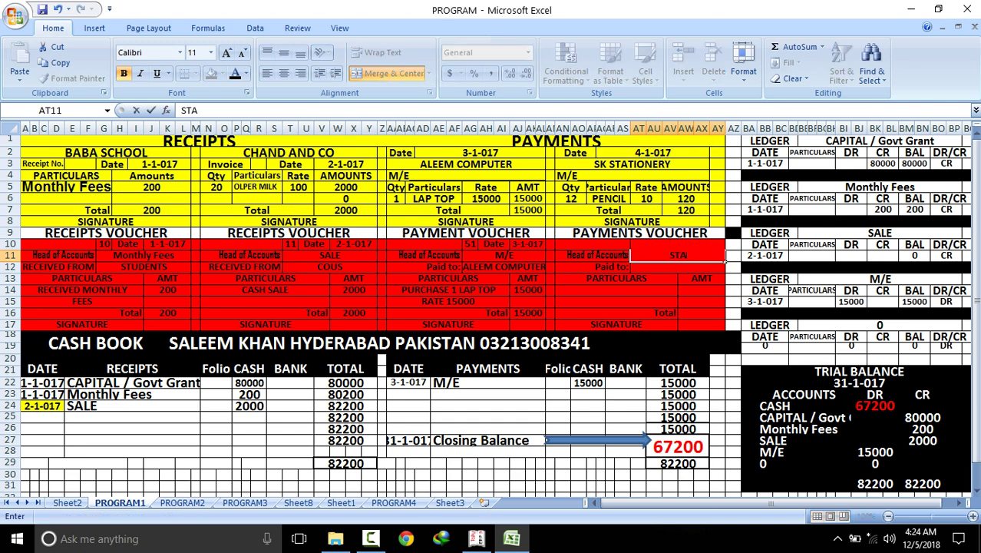
{"action": "type", "text": "TIONERY"}
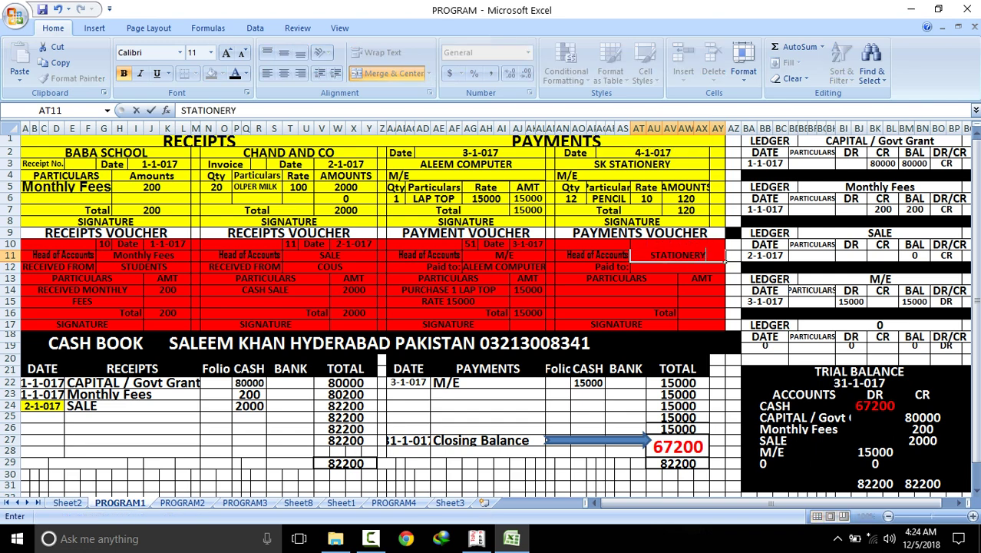
{"action": "key", "text": "Return"}
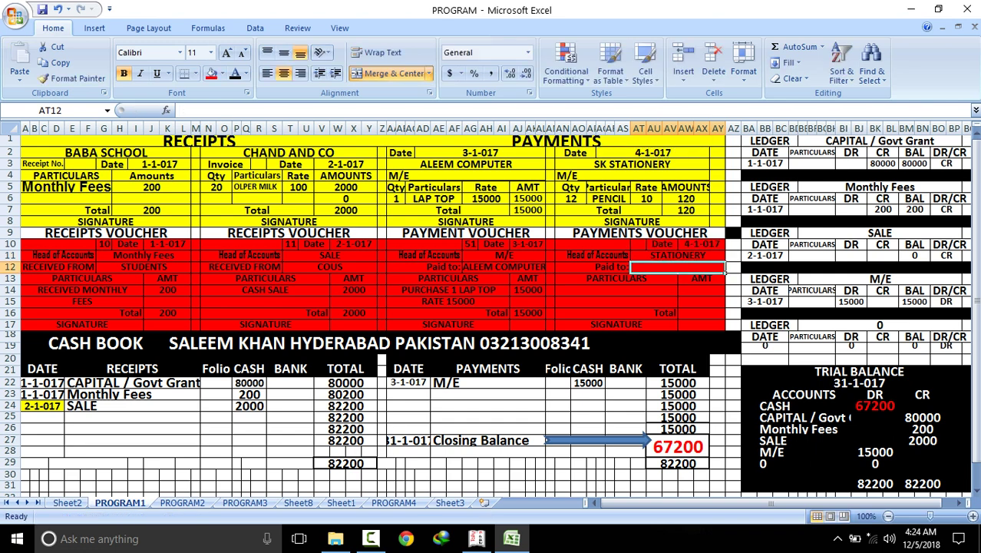
Fill in payee SK, PURCHASE PENCIL for 120, and a voucher total of 120
{"action": "type", "text": "SK"}
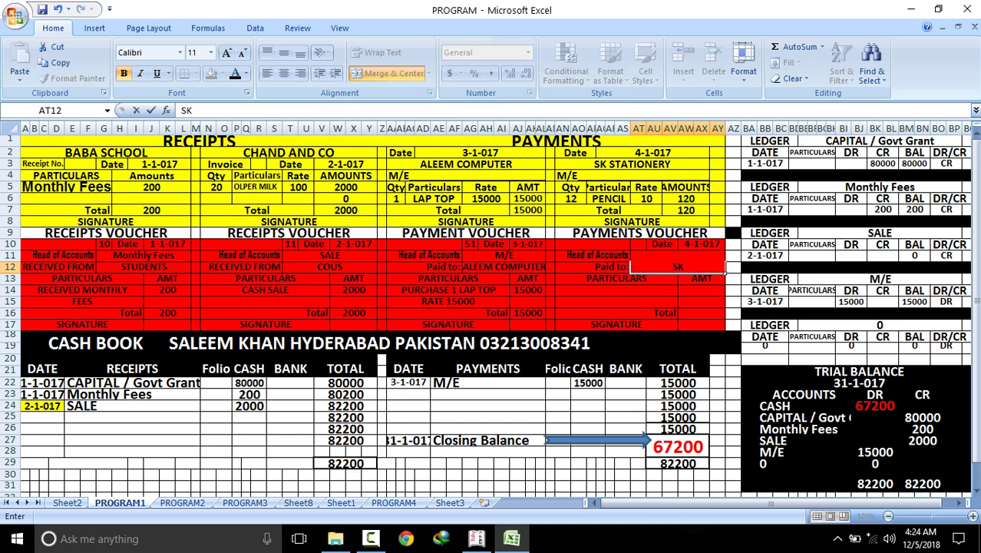
{"action": "key", "text": "Return"}
{"action": "key", "text": "Return"}
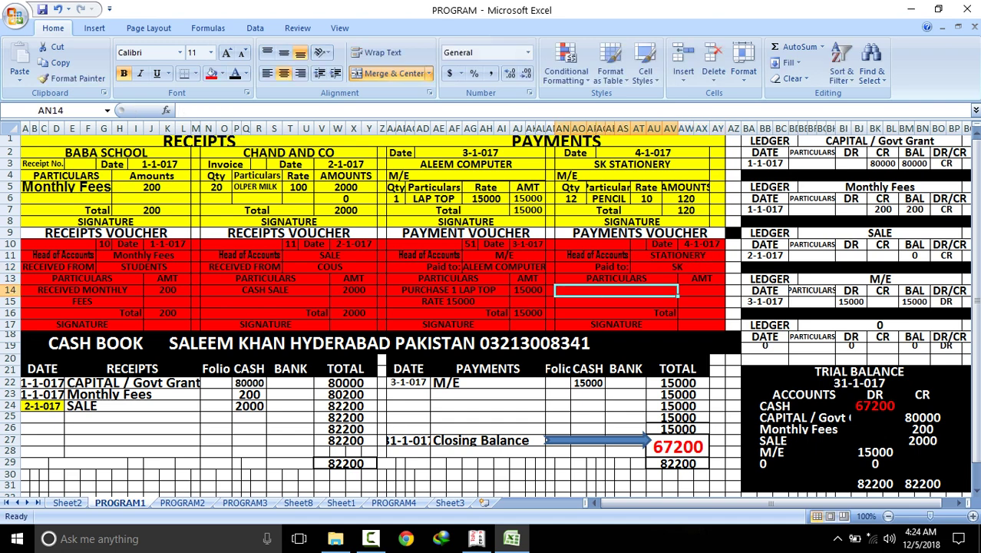
{"action": "type", "text": "PURCHAS"}
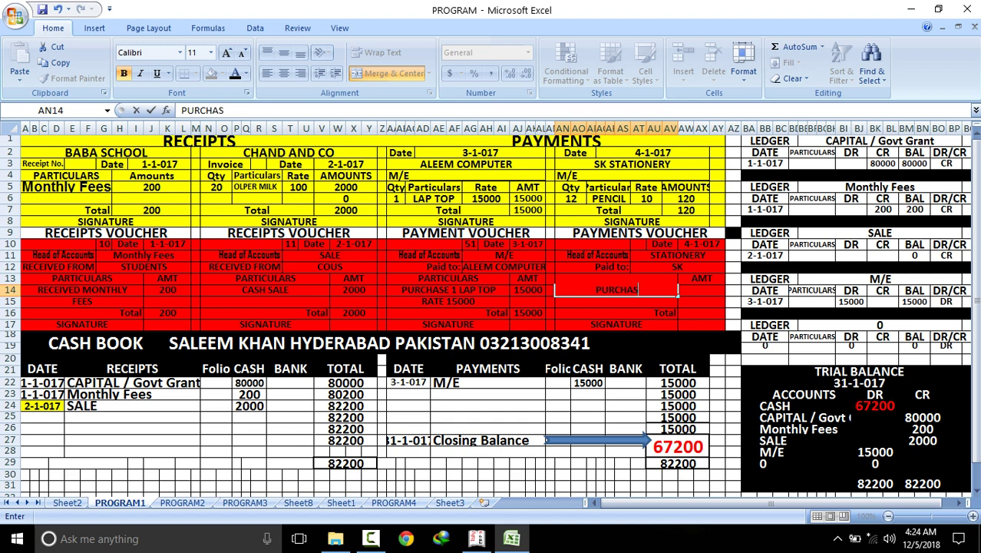
{"action": "type", "text": "E PENCIL"}
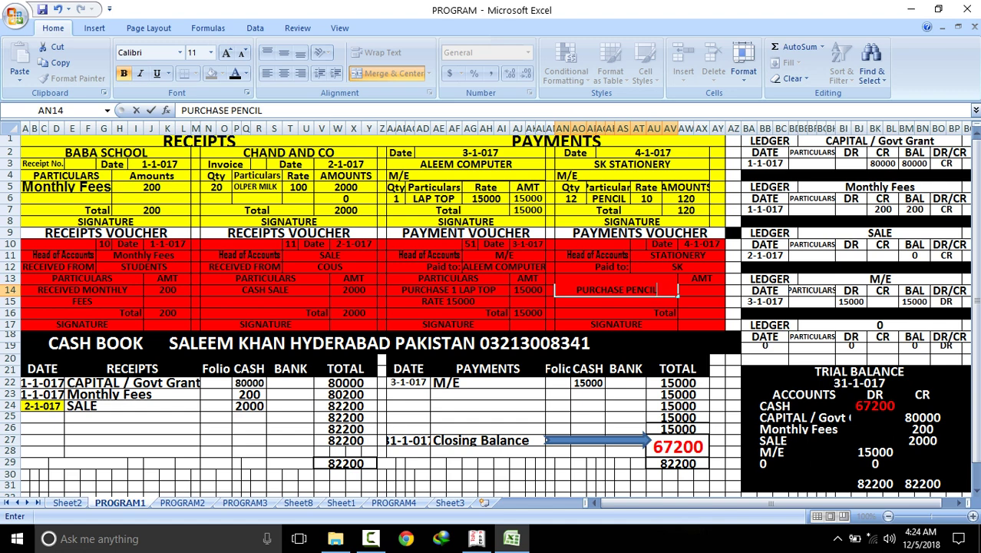
{"action": "key", "text": "Tab"}
{"action": "type", "text": "120"}
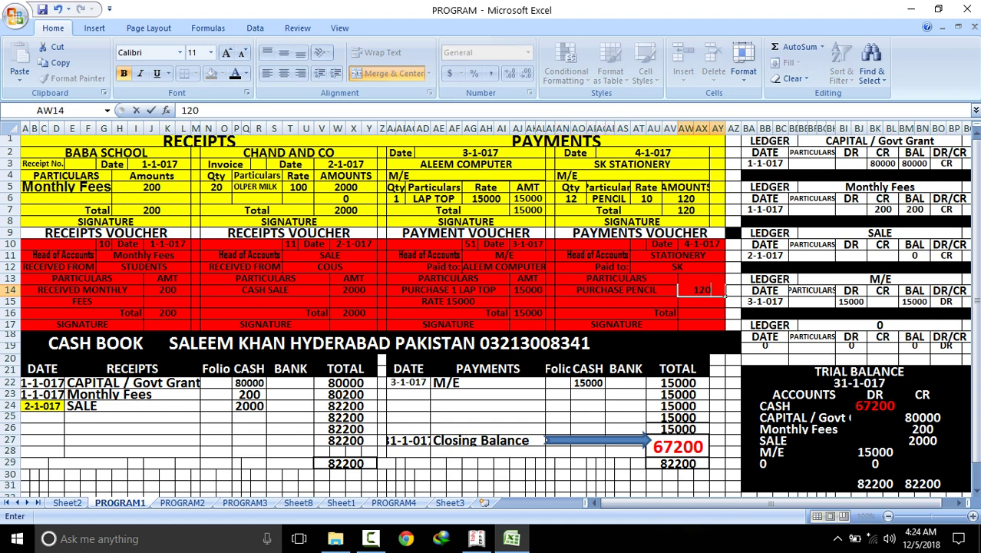
{"action": "key", "text": "Return"}
{"action": "key", "text": "Down"}
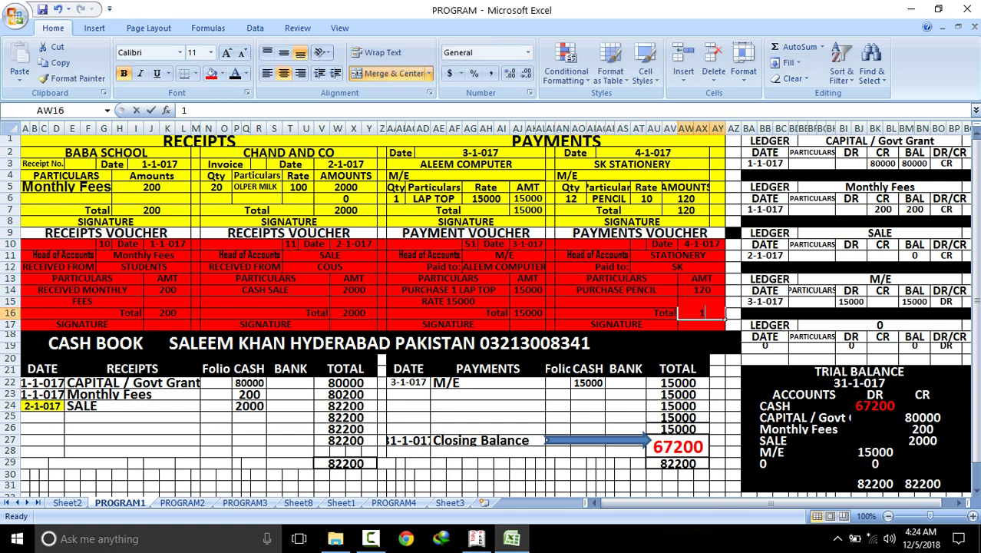
{"action": "type", "text": "120"}
{"action": "key", "text": "Return"}
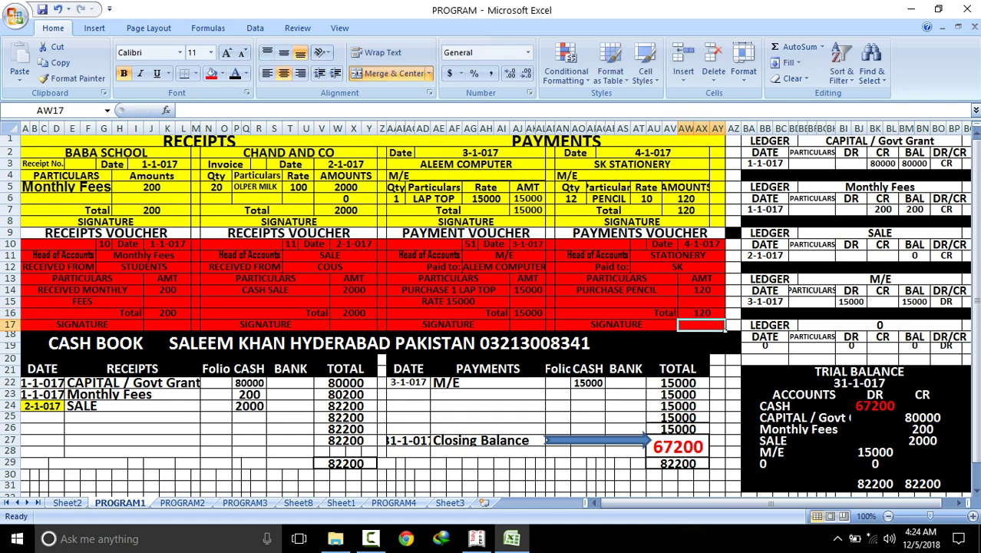
Copy the voucher date 4-1-017 into the cash book, then enter STATIONERY with a cash payment of 120
{"action": "left_click", "coordinate": [695, 244]}
{"action": "right_click", "coordinate": [695, 244]}
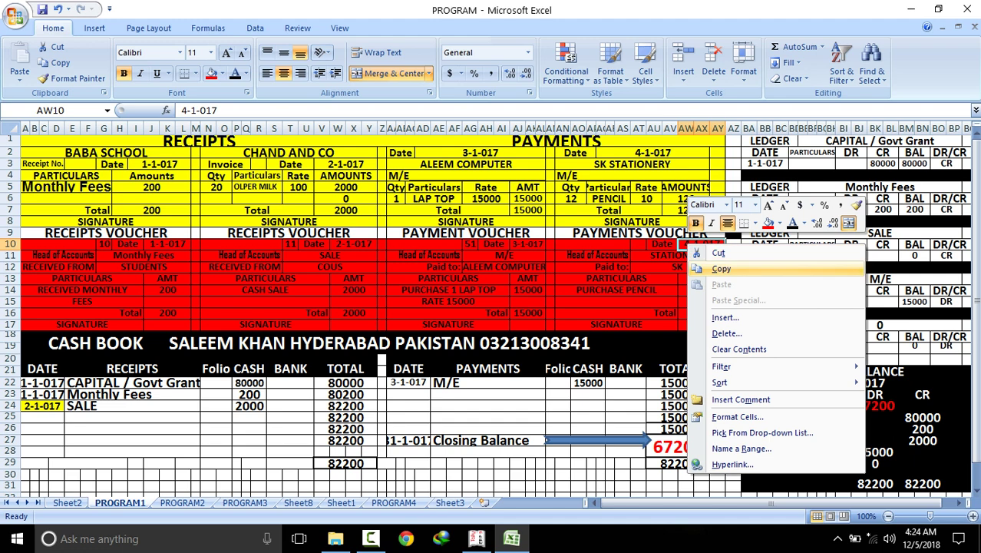
{"action": "left_click", "coordinate": [714, 268]}
{"action": "left_click", "coordinate": [407, 394]}
{"action": "right_click", "coordinate": [415, 395]}
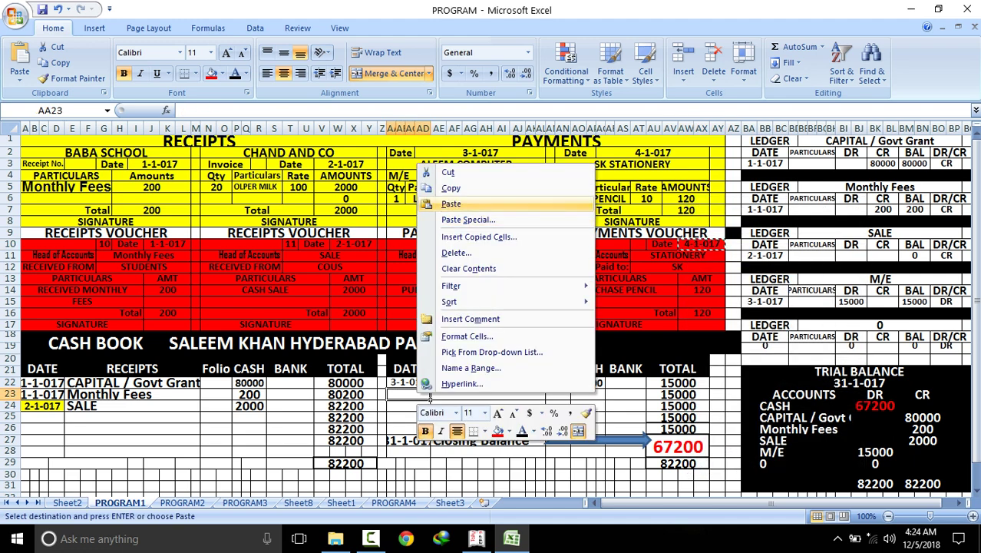
{"action": "left_click", "coordinate": [449, 204]}
{"action": "key", "text": "Right"}
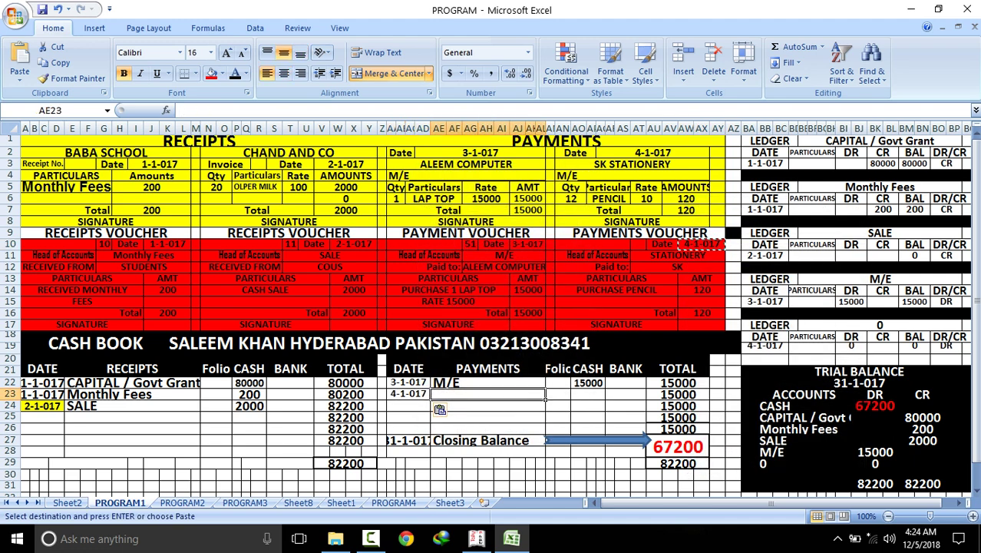
{"action": "type", "text": "STATIO"}
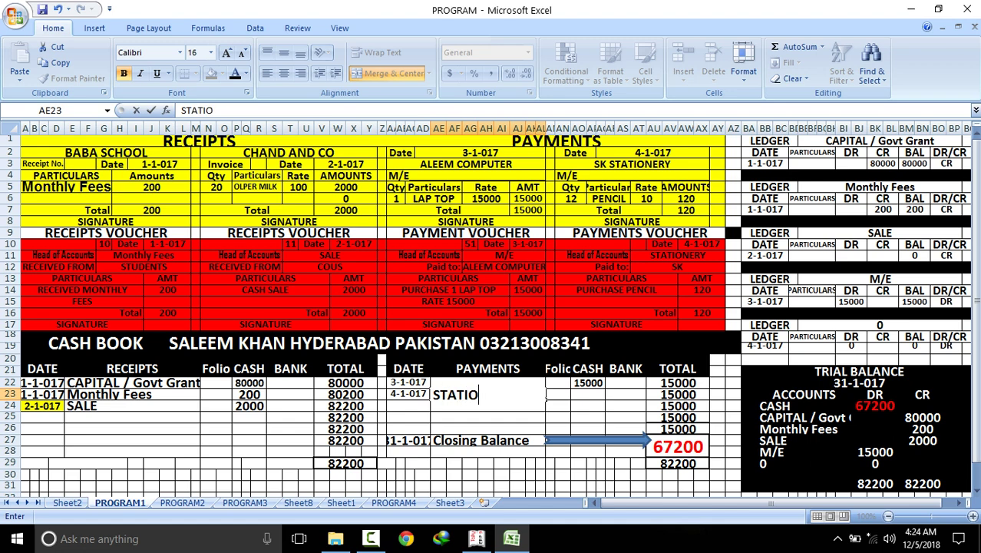
{"action": "type", "text": "NERY"}
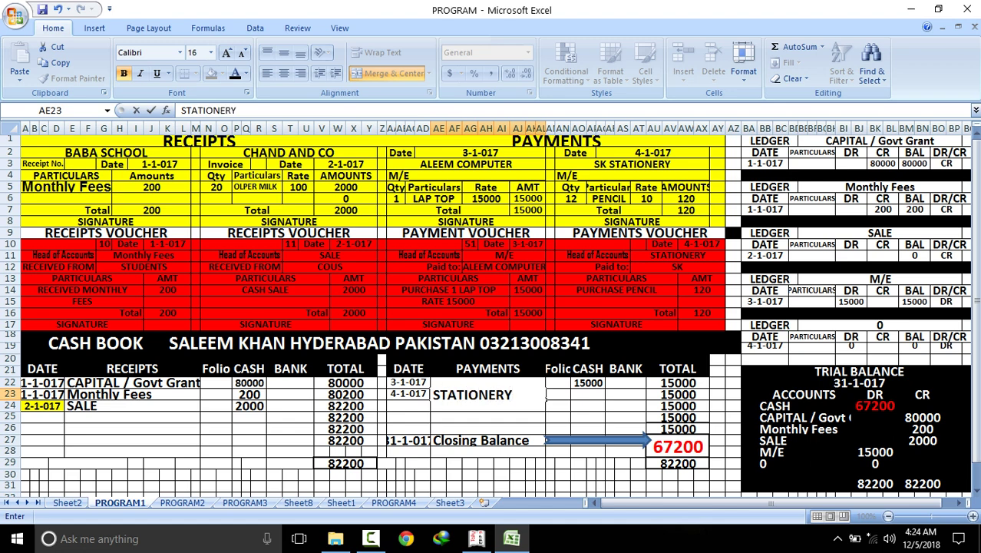
{"action": "key", "text": "Return"}
{"action": "left_click", "coordinate": [588, 394]}
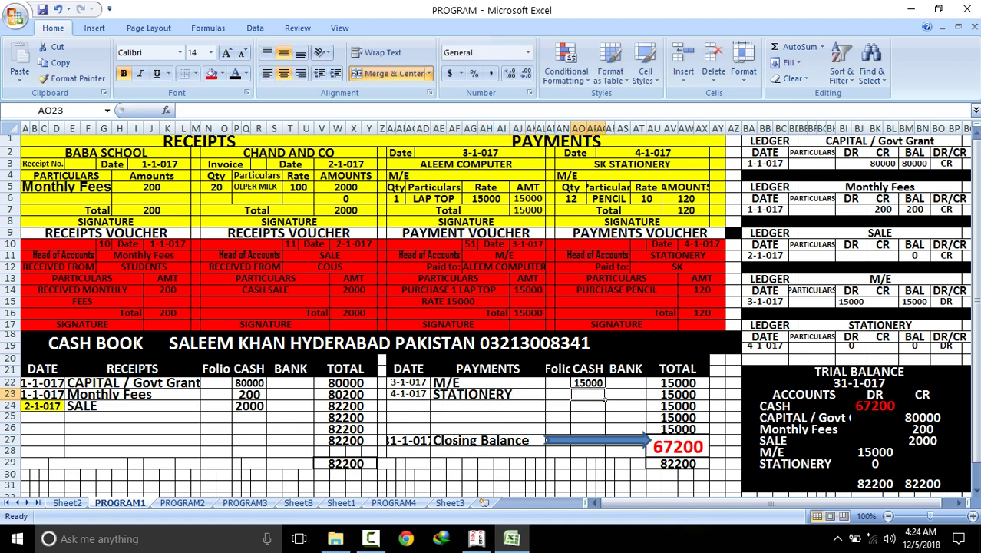
{"action": "type", "text": "120"}
{"action": "key", "text": "Return"}
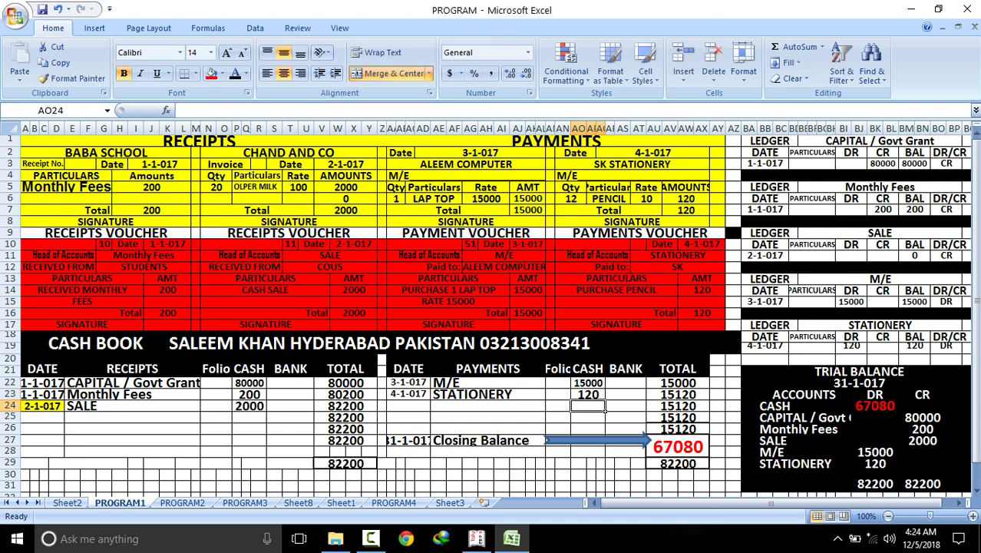
Trace the 82200 total and CASH 67080 debit back to the cash book closing balance
{"action": "left_click", "coordinate": [875, 483]}
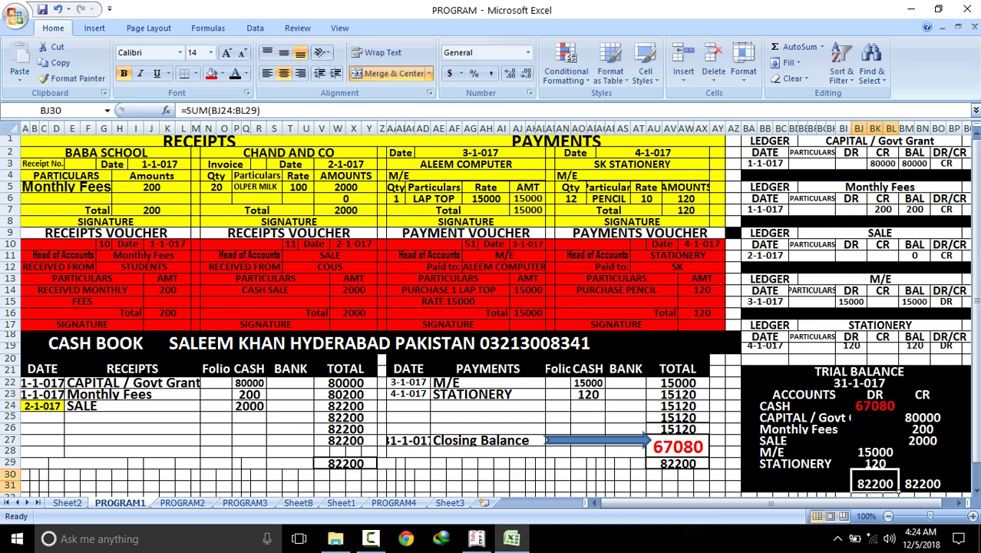
{"action": "left_click", "coordinate": [897, 462]}
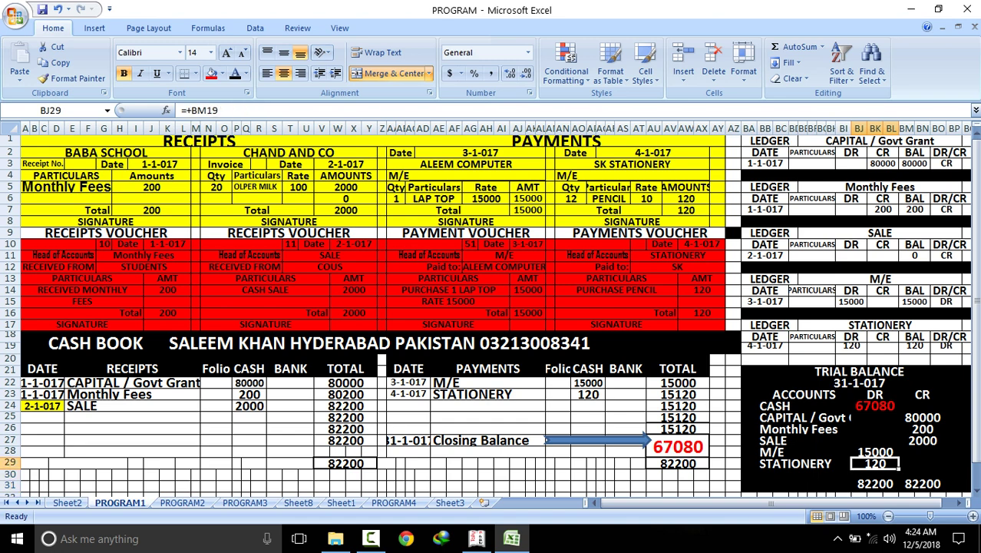
{"action": "left_click", "coordinate": [875, 405]}
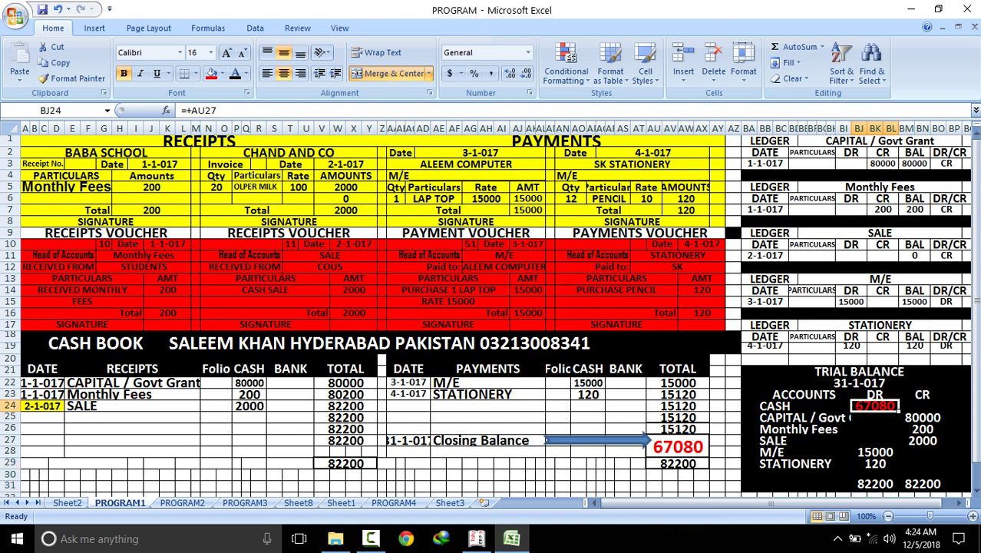
{"action": "left_click", "coordinate": [678, 446]}
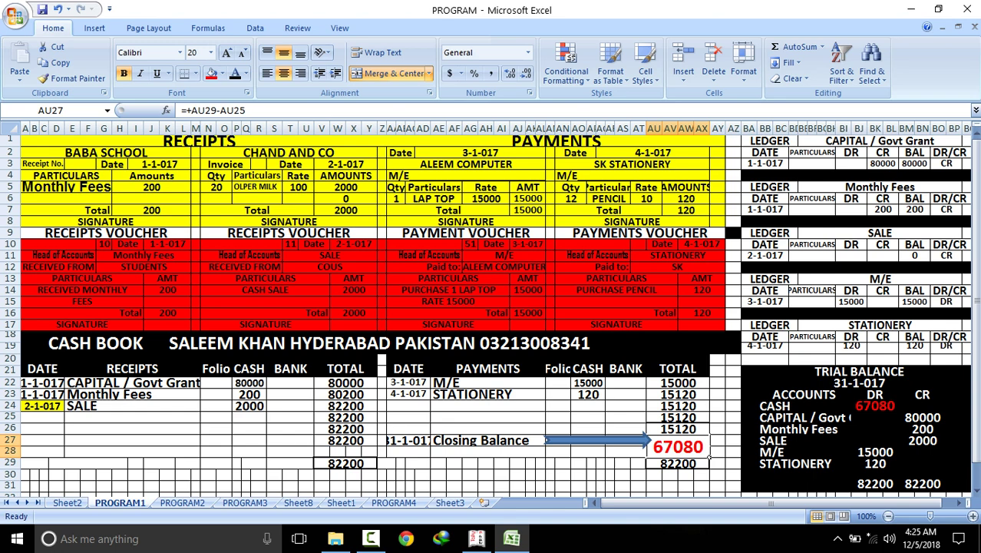
{"action": "left_click", "coordinate": [875, 405]}
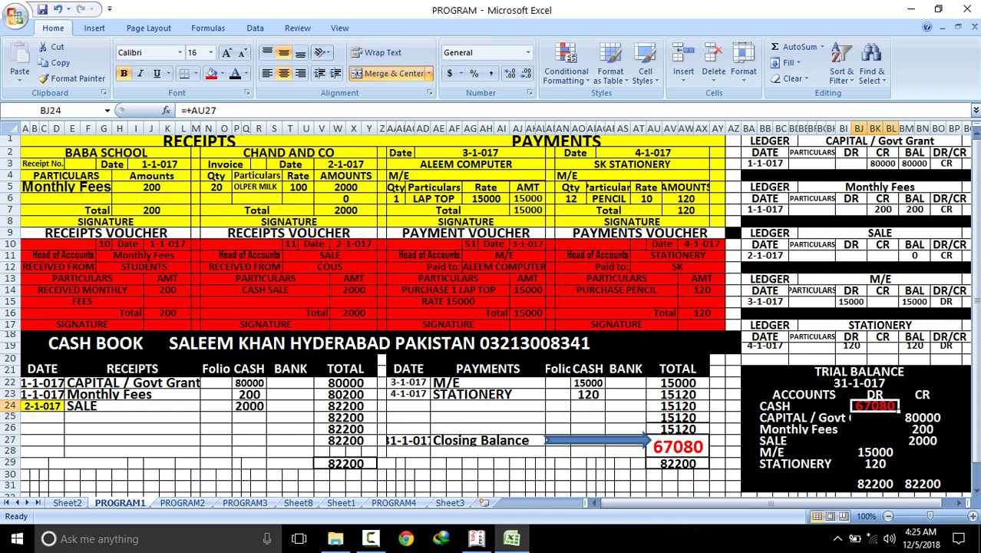
{"action": "left_click", "coordinate": [678, 446]}
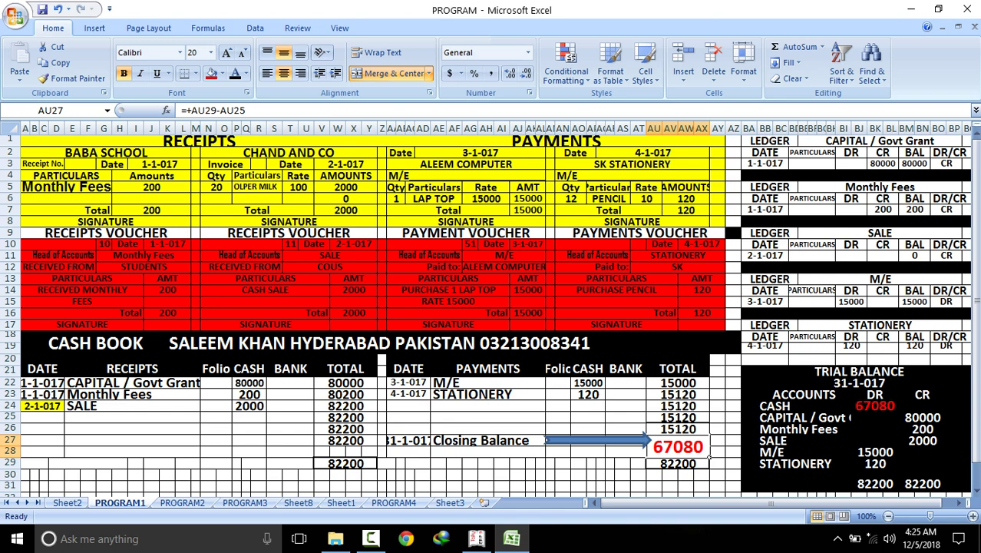
{"action": "left_click", "coordinate": [875, 405]}
Inspect the CAPITAL, Monthly Fees, SALE, M/E and STATIONERY trial balance links, then open PROGRAM2
{"action": "left_click", "coordinate": [922, 417]}
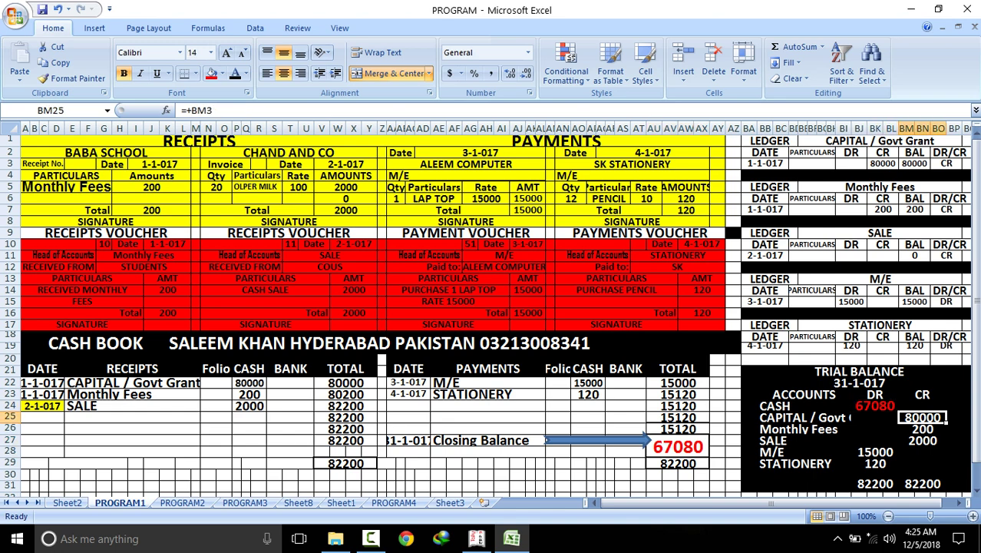
{"action": "left_click", "coordinate": [802, 428]}
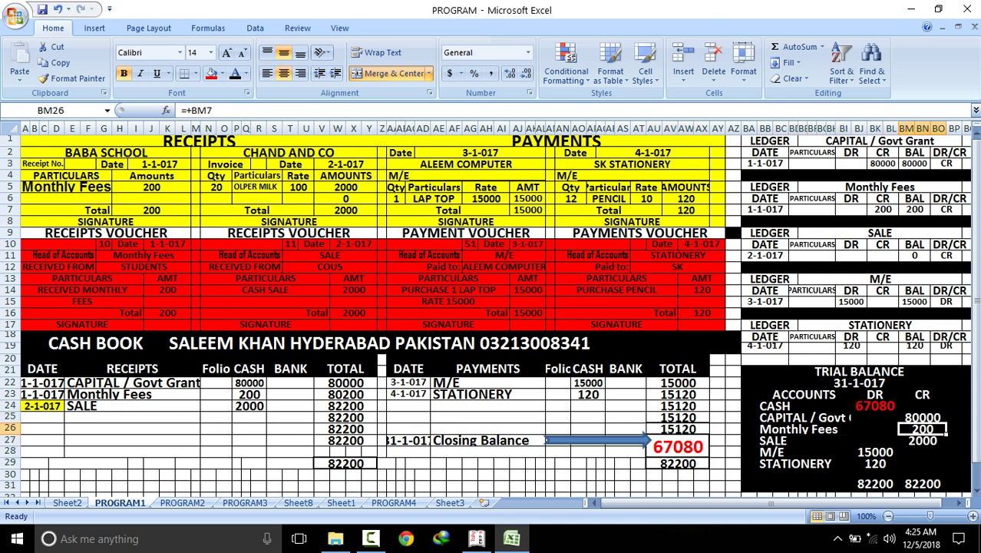
{"action": "left_click", "coordinate": [802, 440]}
{"action": "left_click", "coordinate": [922, 439]}
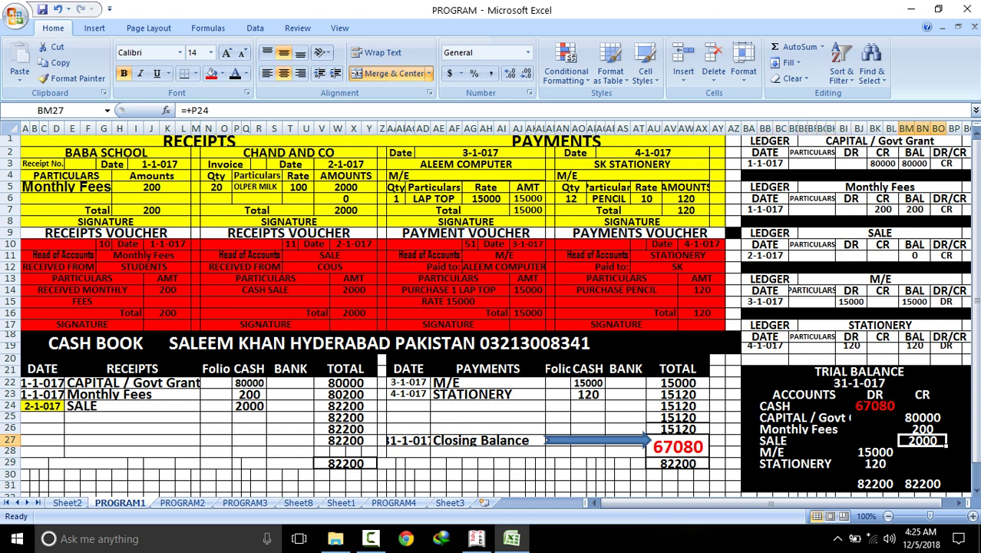
{"action": "left_click", "coordinate": [802, 405]}
{"action": "left_click", "coordinate": [875, 405]}
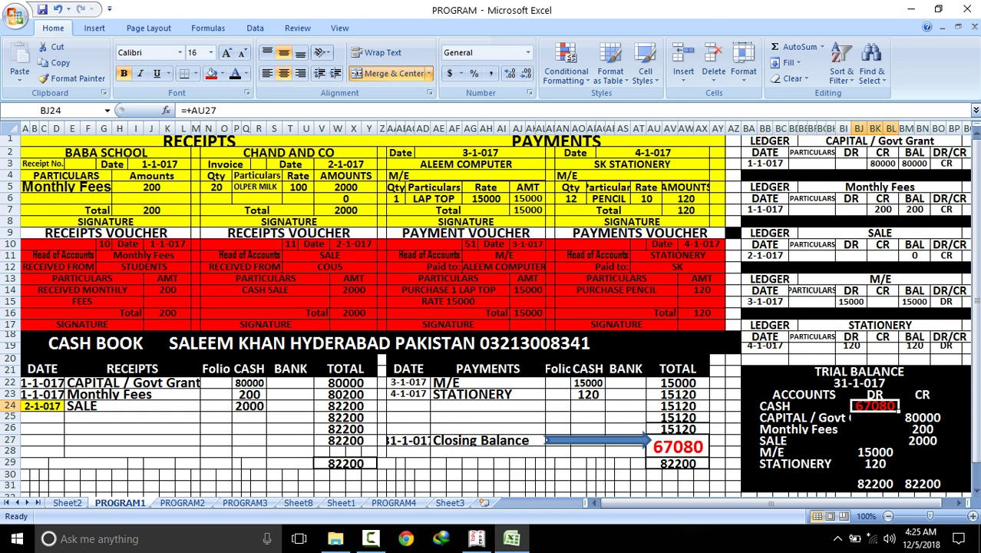
{"action": "left_click", "coordinate": [802, 451]}
{"action": "left_click", "coordinate": [875, 452]}
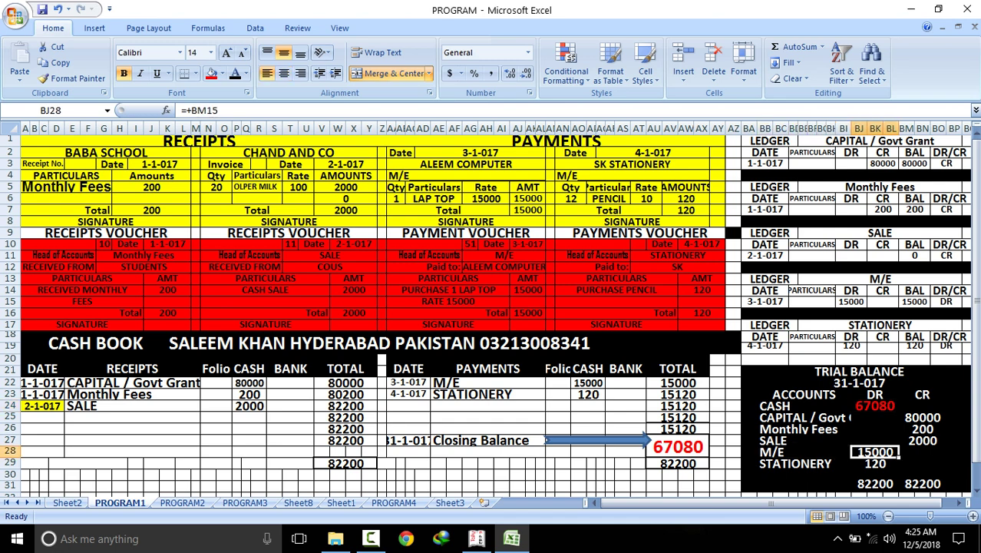
{"action": "left_click", "coordinate": [802, 463]}
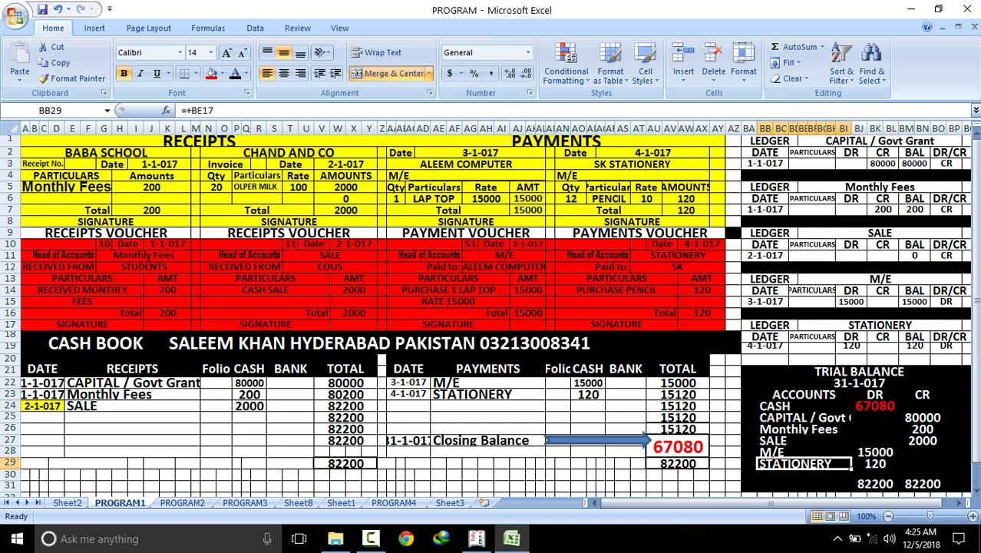
{"action": "left_click", "coordinate": [875, 463]}
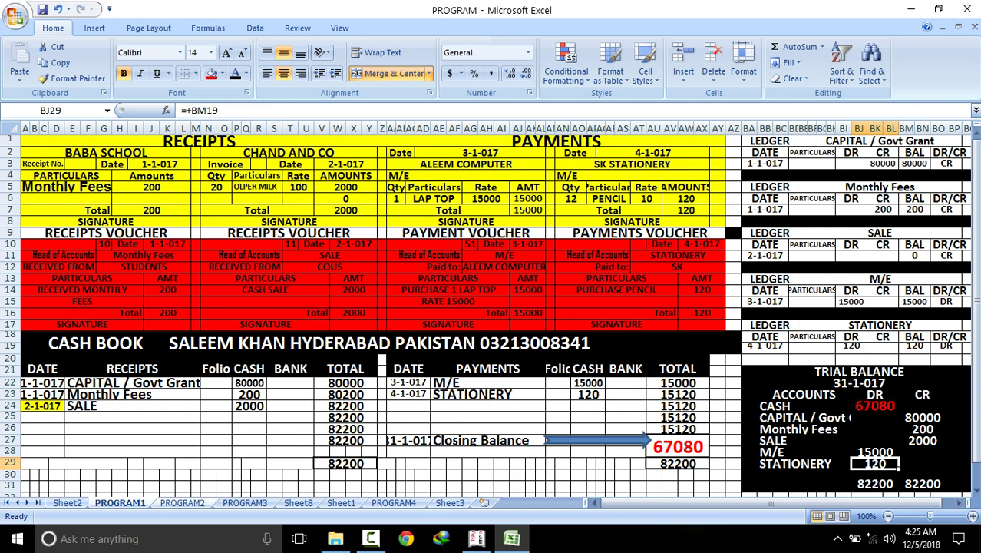
{"action": "left_click", "coordinate": [183, 502]}
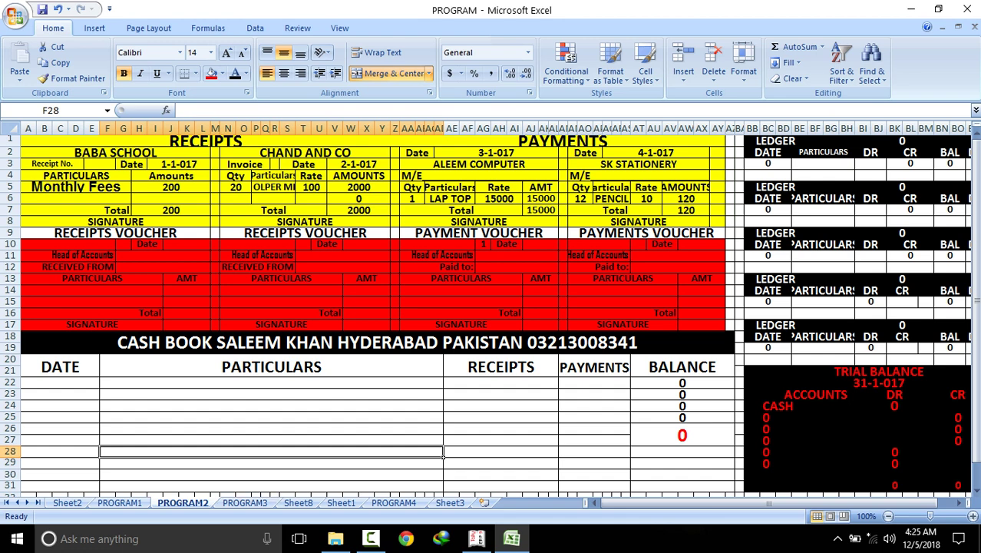
Enter the date 1-1-017 in the first PROGRAM2 cash book row
{"action": "left_click", "coordinate": [119, 502]}
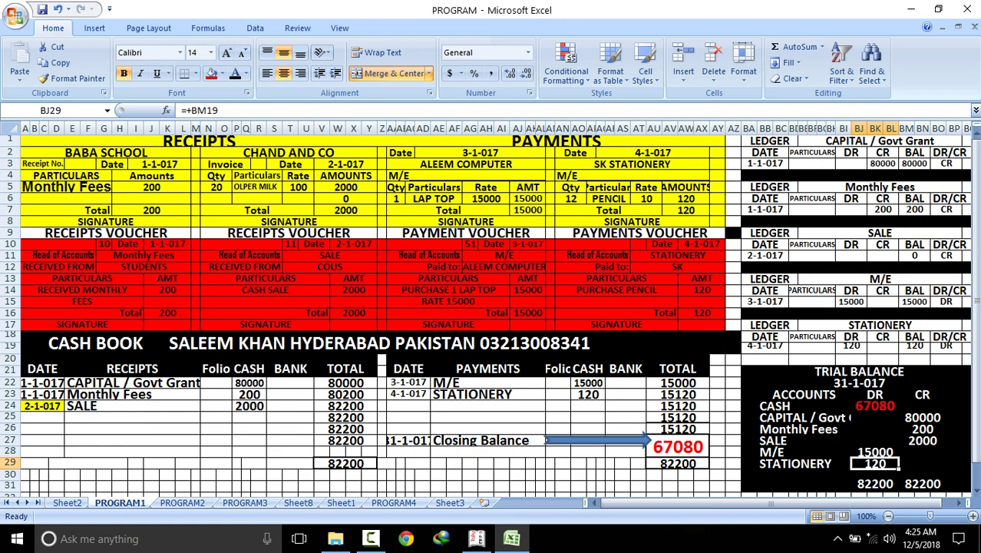
{"action": "left_click", "coordinate": [182, 502]}
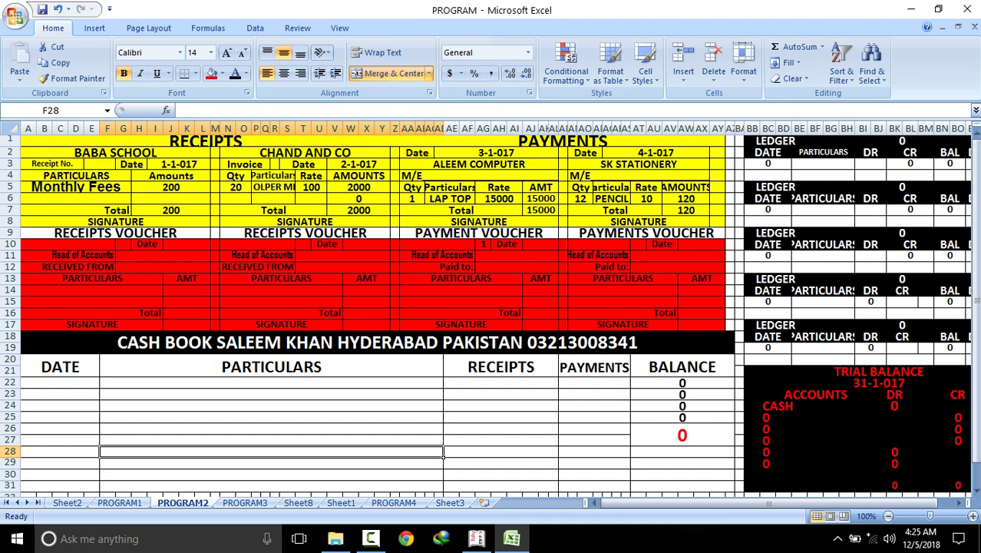
{"action": "left_click", "coordinate": [60, 382]}
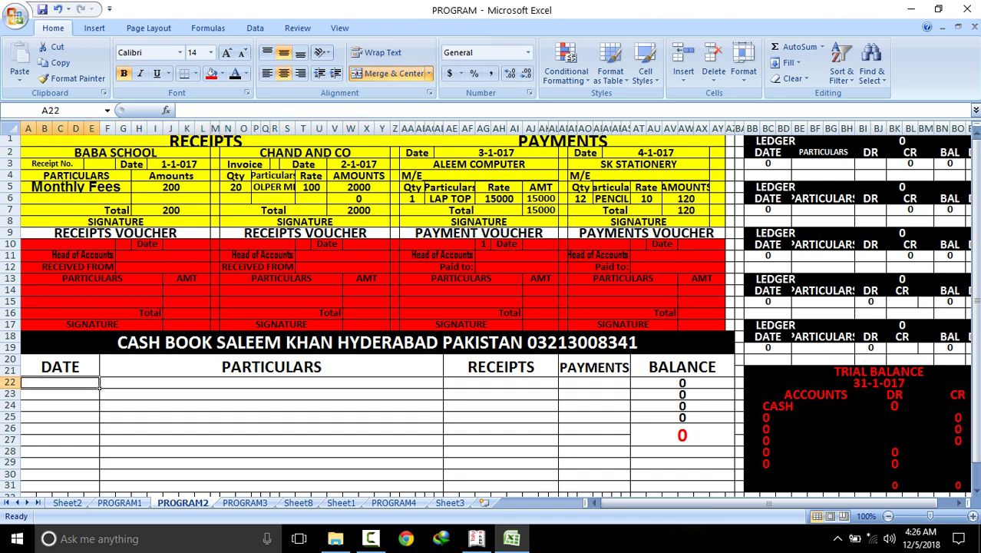
{"action": "type", "text": "1-1-017"}
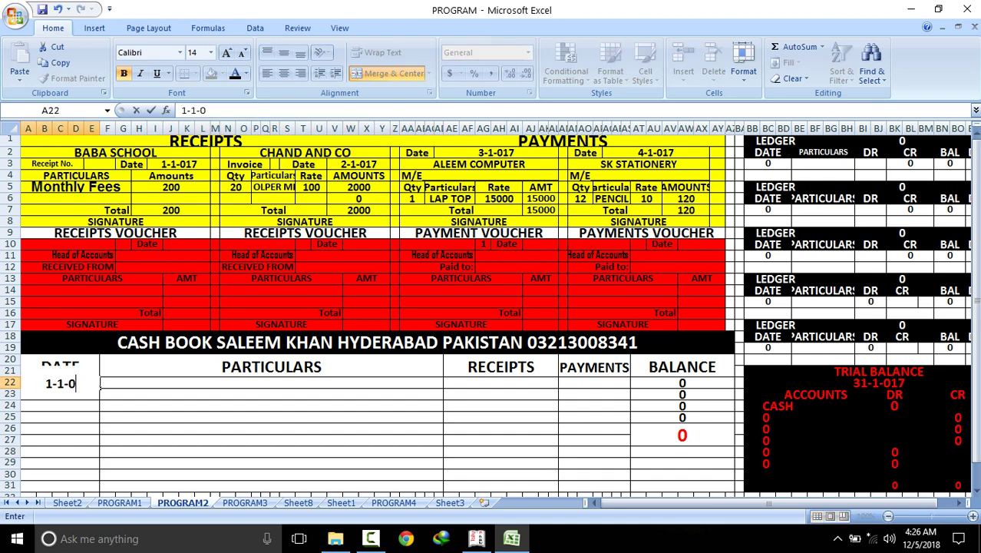
{"action": "key", "text": "Return"}
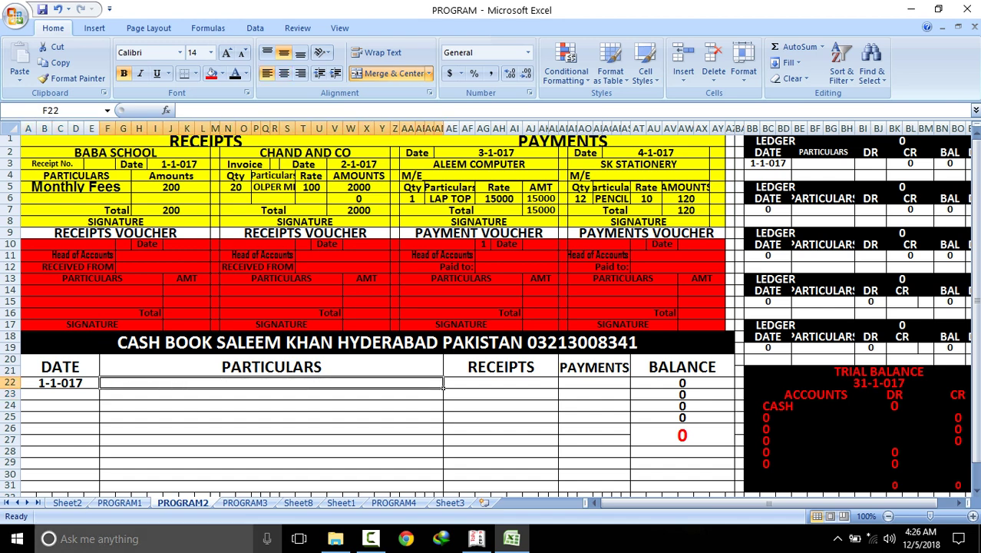
Enter CAPITAL / GRANT as the particulars after the merged-cell paste from PROGRAM1 fails
{"action": "left_click", "coordinate": [120, 502]}
{"action": "left_click", "coordinate": [134, 383]}
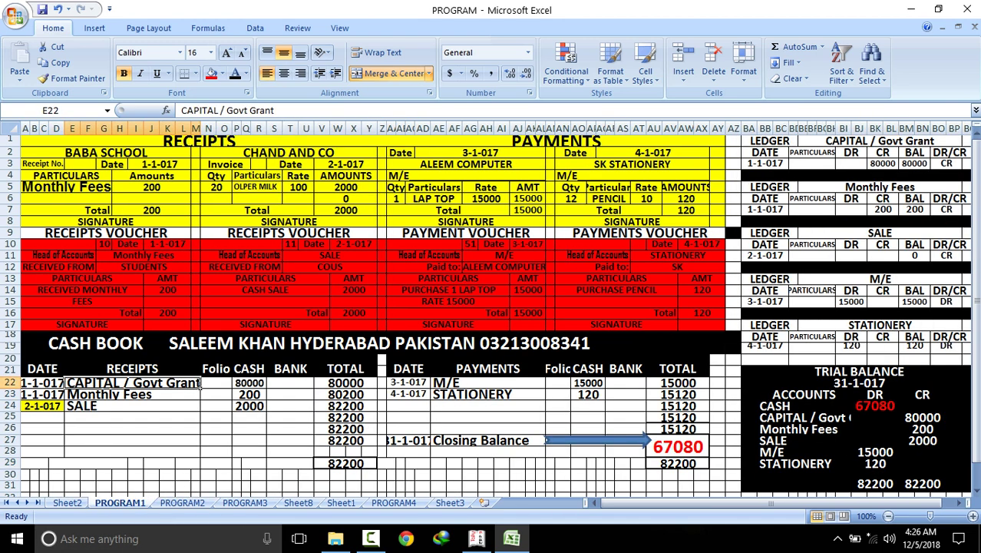
{"action": "right_click", "coordinate": [134, 383]}
{"action": "left_click", "coordinate": [157, 180]}
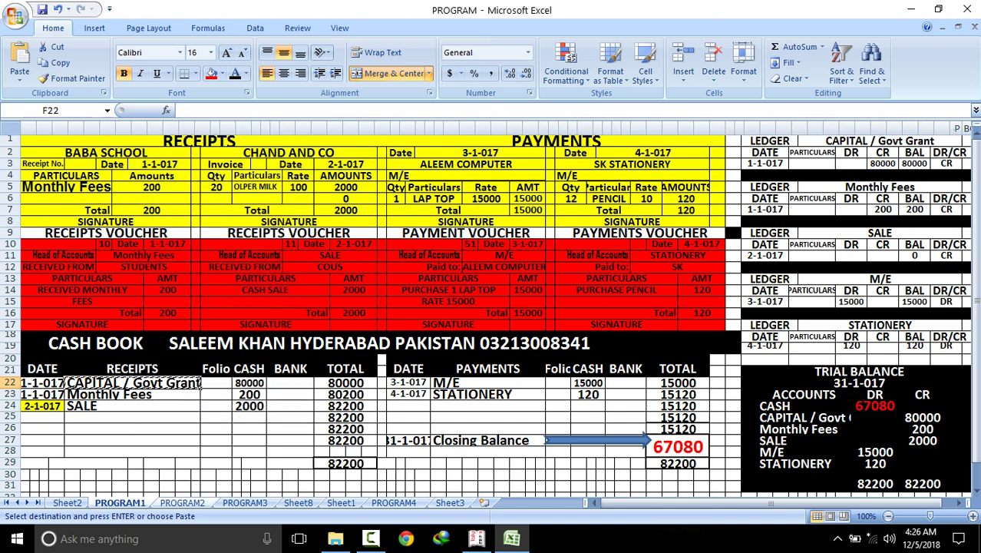
{"action": "key", "text": "ctrl+Page_Down"}
{"action": "right_click", "coordinate": [187, 386]}
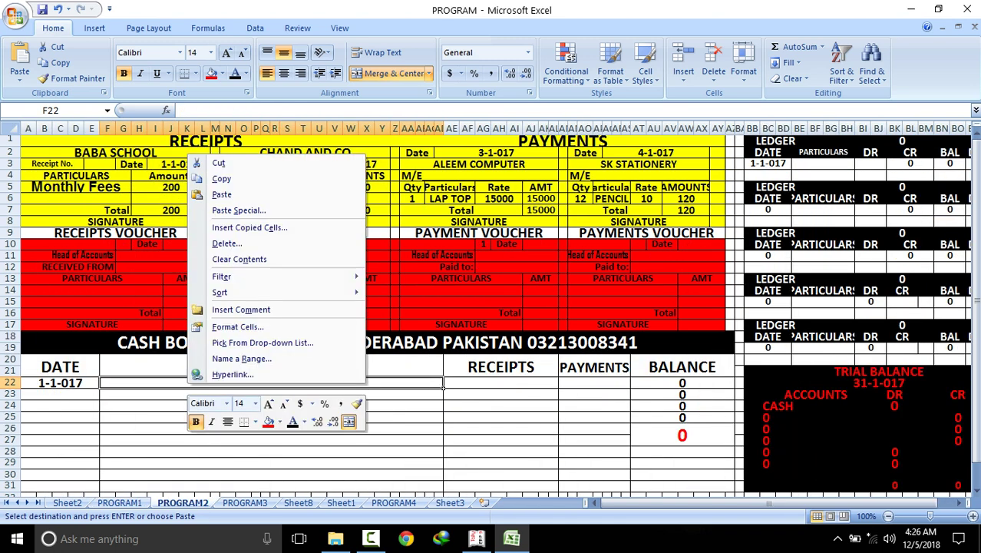
{"action": "left_click", "coordinate": [218, 195]}
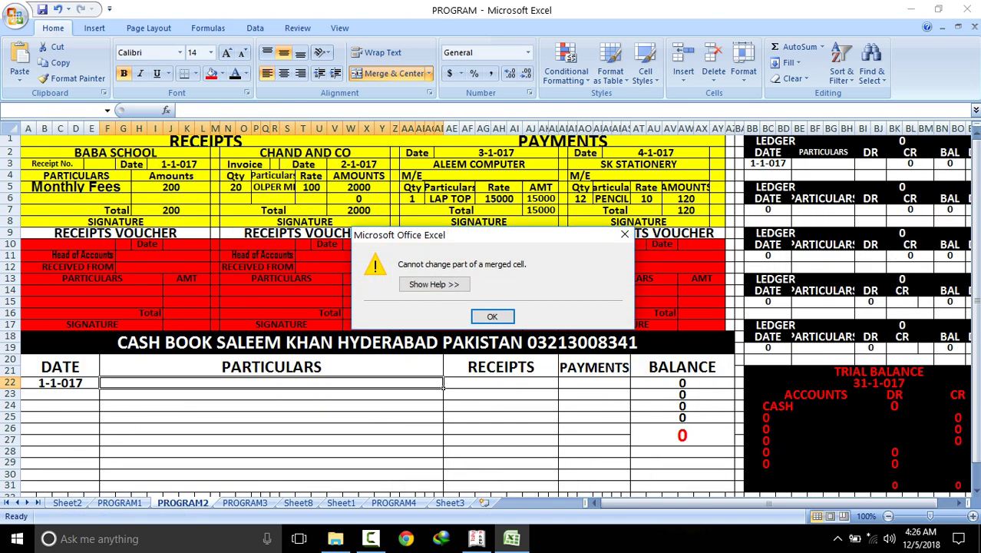
{"action": "left_click", "coordinate": [492, 316]}
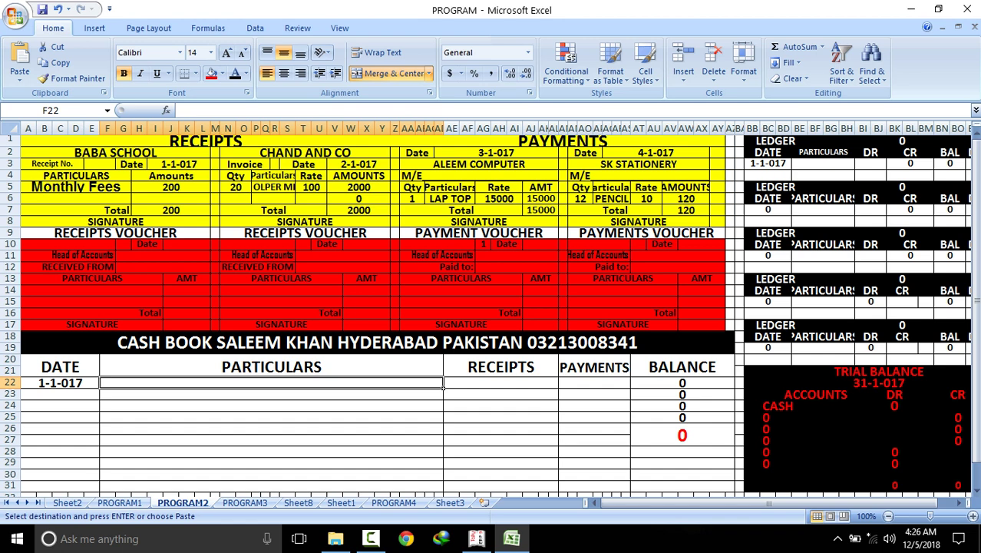
{"action": "type", "text": "CAPITAL / GRANT"}
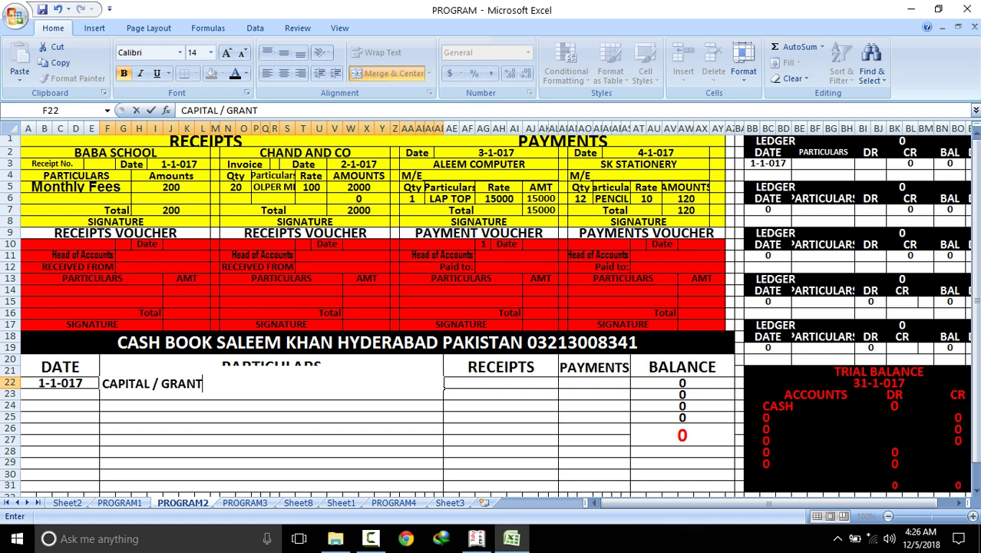
{"action": "key", "text": "Tab"}
Record the 80000 receipt and verify the 80000 balance and trial balance CASH debit
{"action": "type", "text": "80000"}
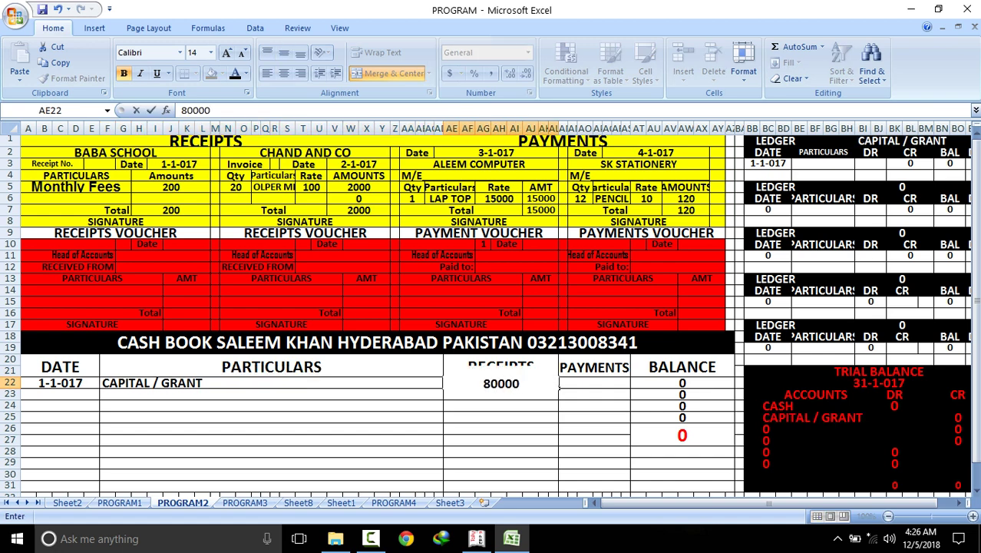
{"action": "key", "text": "Return"}
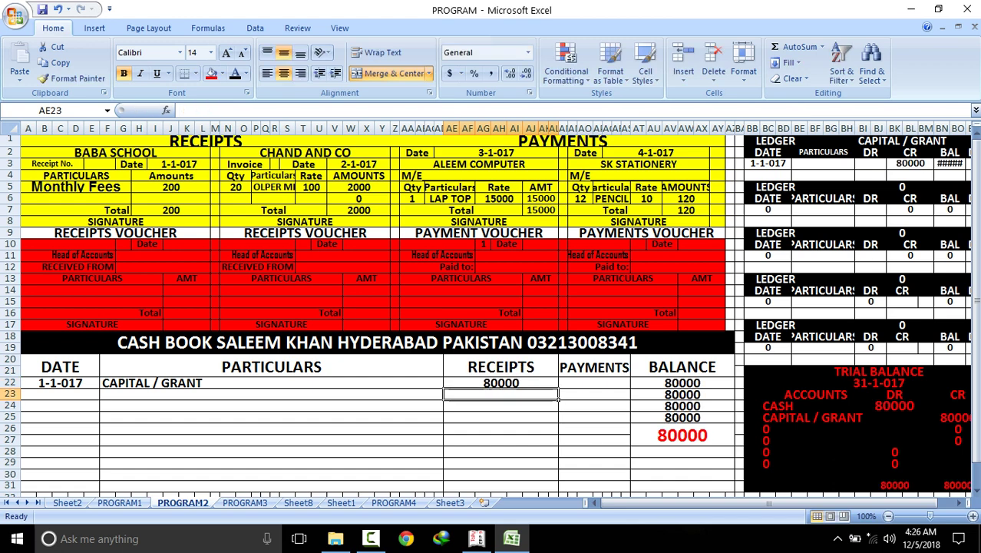
{"action": "left_click", "coordinate": [682, 435]}
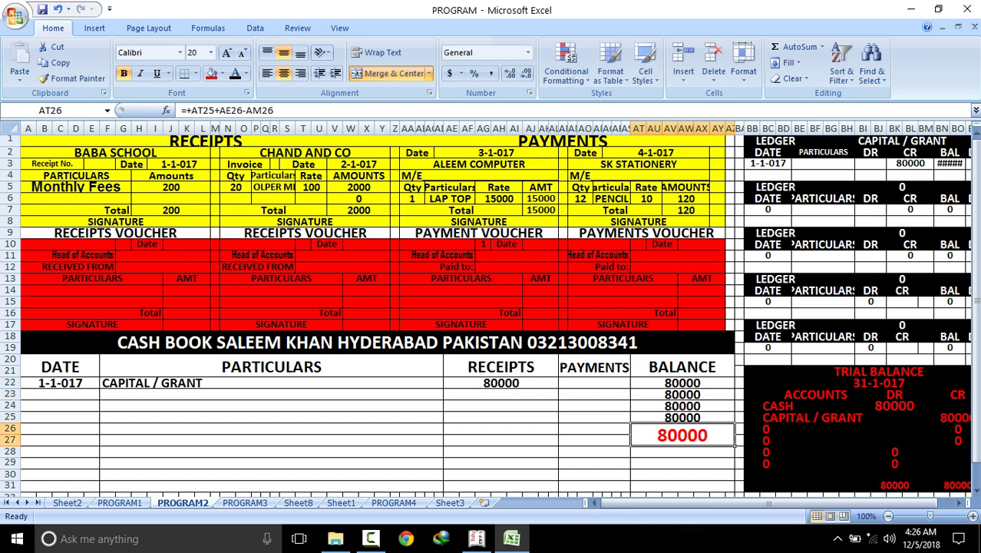
{"action": "left_click", "coordinate": [894, 405]}
{"action": "left_click", "coordinate": [120, 502]}
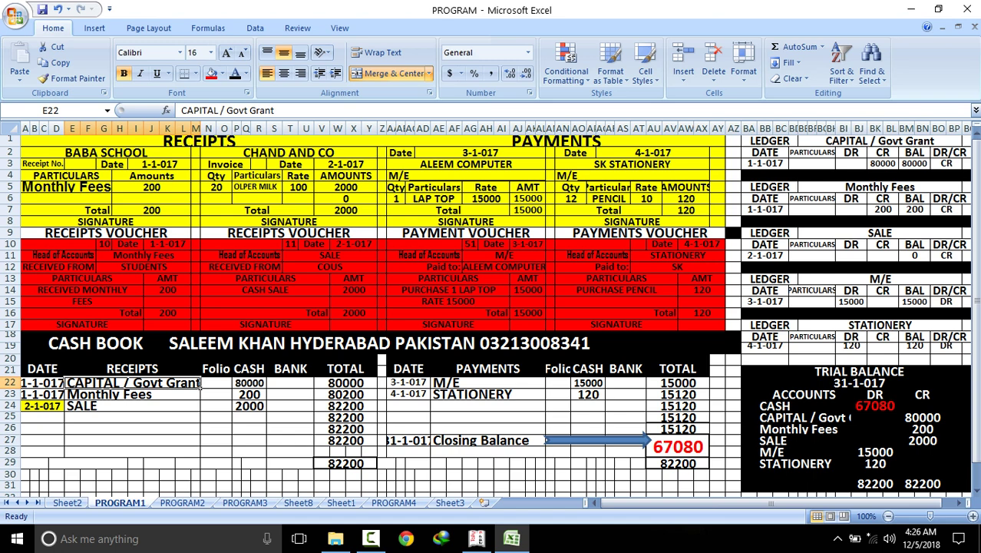
{"action": "key", "text": "ctrl+Page_Down"}
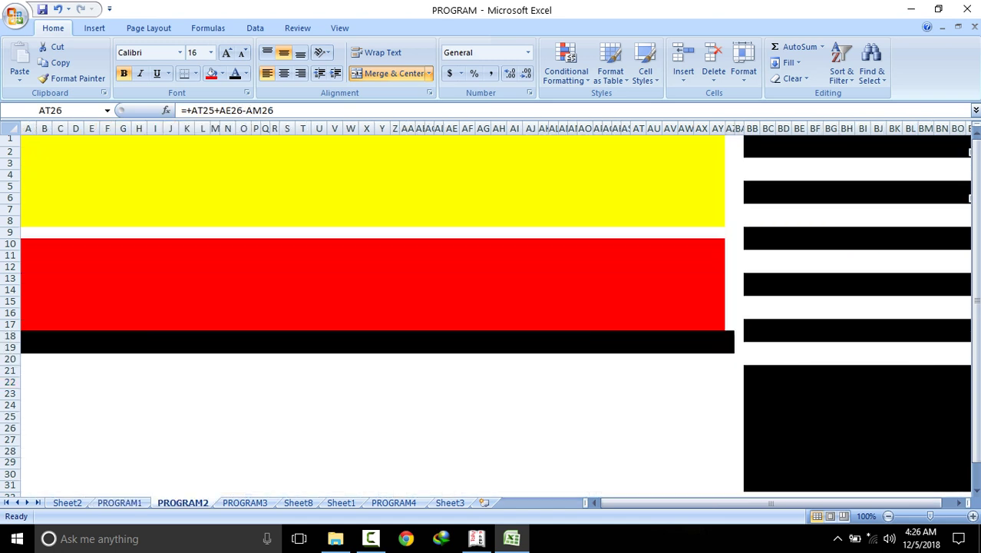
{"action": "left_click", "coordinate": [500, 367]}
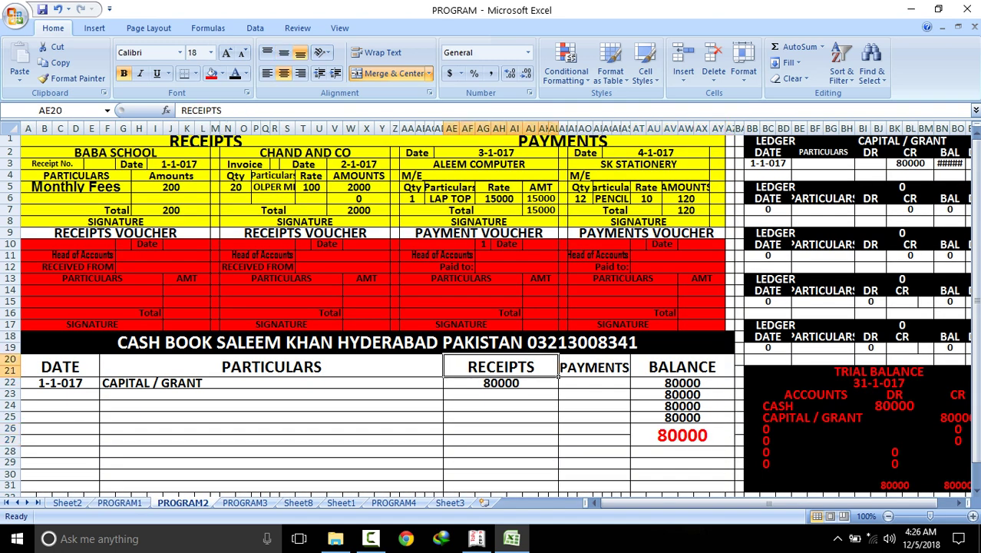
Check the balance and trial balance SUM formulas, then narrow ledger column BD so 80000 fits
{"action": "left_click", "coordinate": [626, 374]}
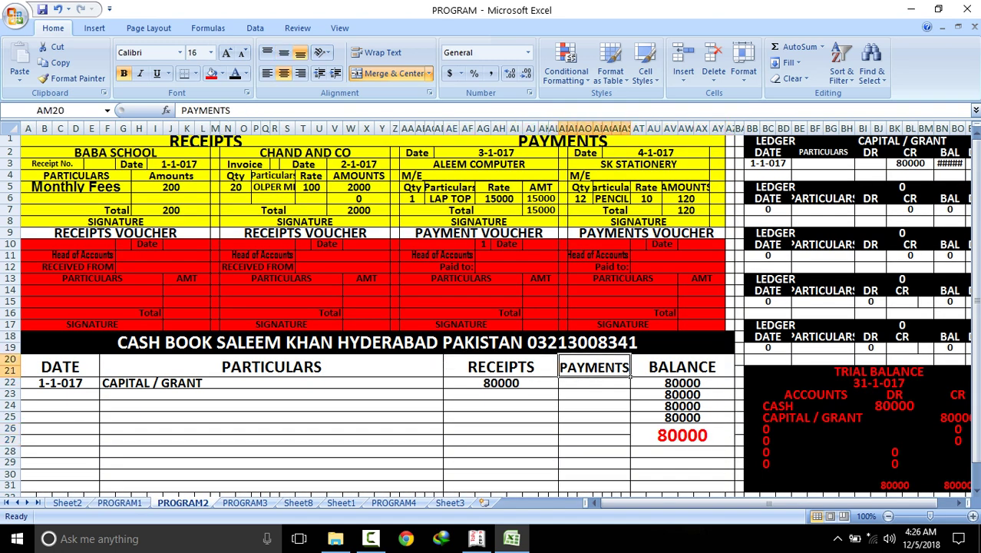
{"action": "left_click", "coordinate": [734, 442]}
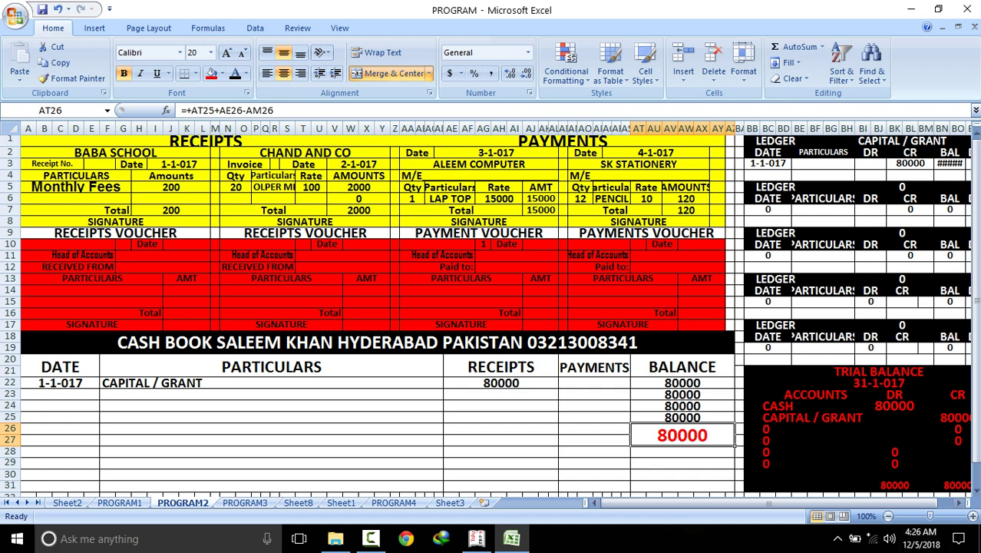
{"action": "left_click", "coordinate": [894, 485]}
{"action": "left_click", "coordinate": [952, 484]}
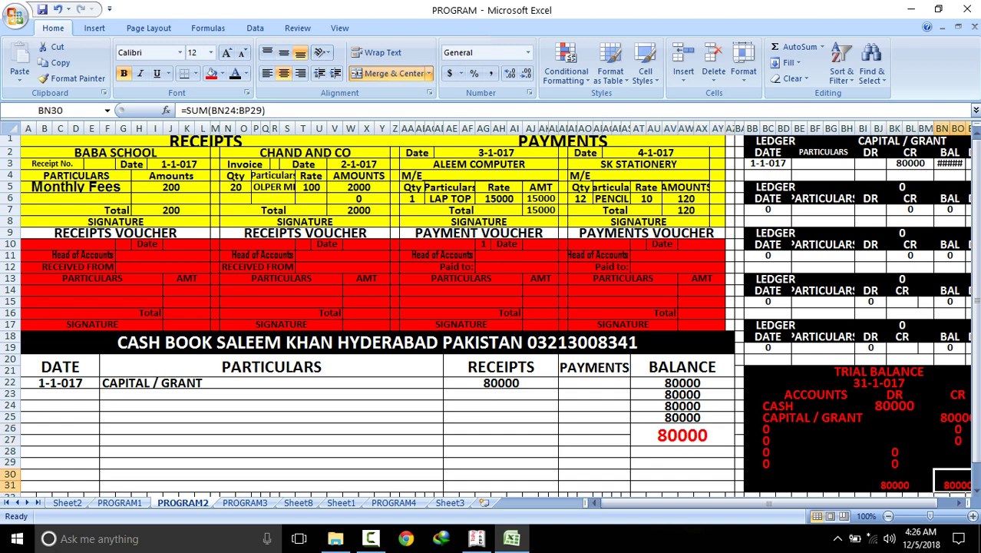
{"action": "mouse_move", "coordinate": [854, 128]}
{"action": "left_mouse_down"}
{"action": "mouse_move", "coordinate": [836, 128]}
{"action": "mouse_move", "coordinate": [849, 128]}
{"action": "left_mouse_up"}
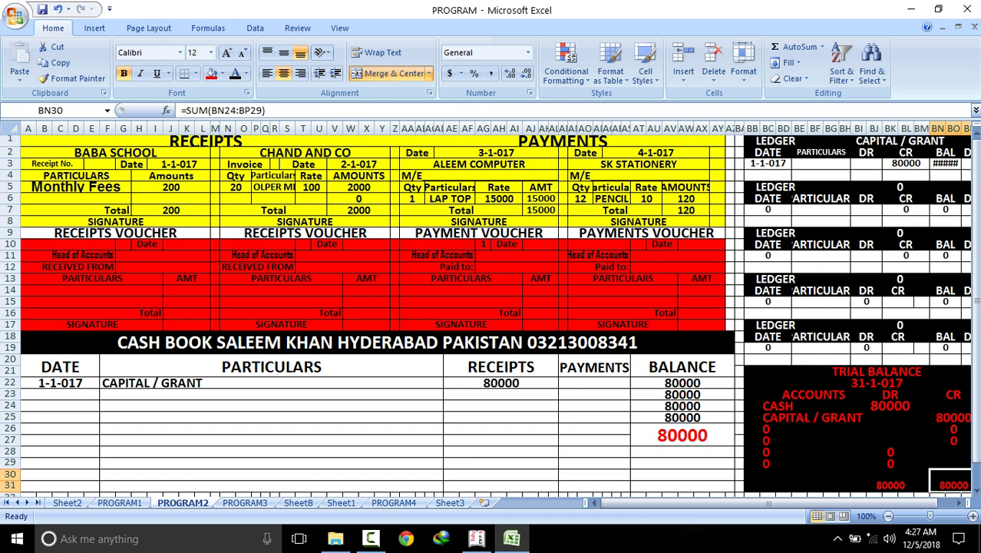
{"action": "left_click_drag", "start_coordinate": [791, 129], "coordinate": [786, 128]}
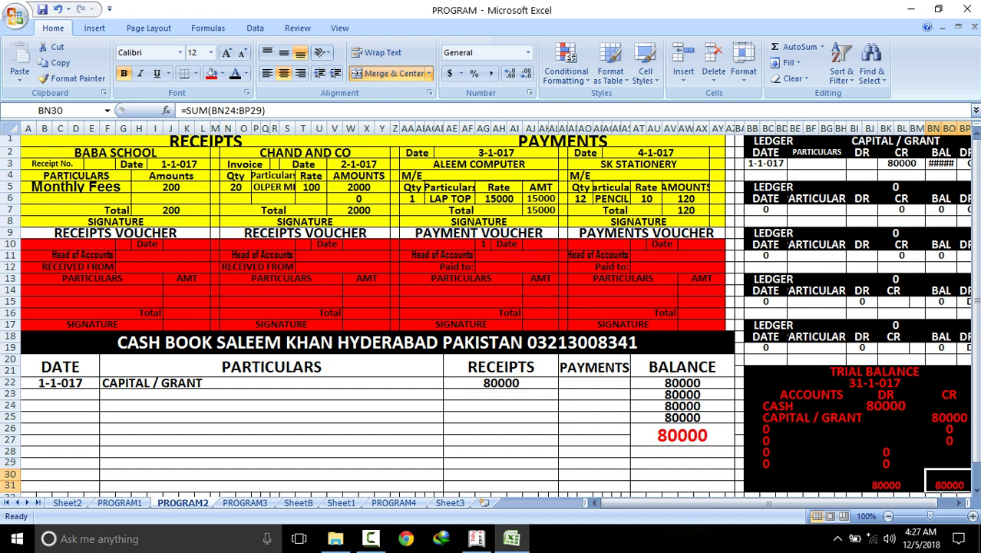
{"action": "left_click", "coordinate": [178, 163]}
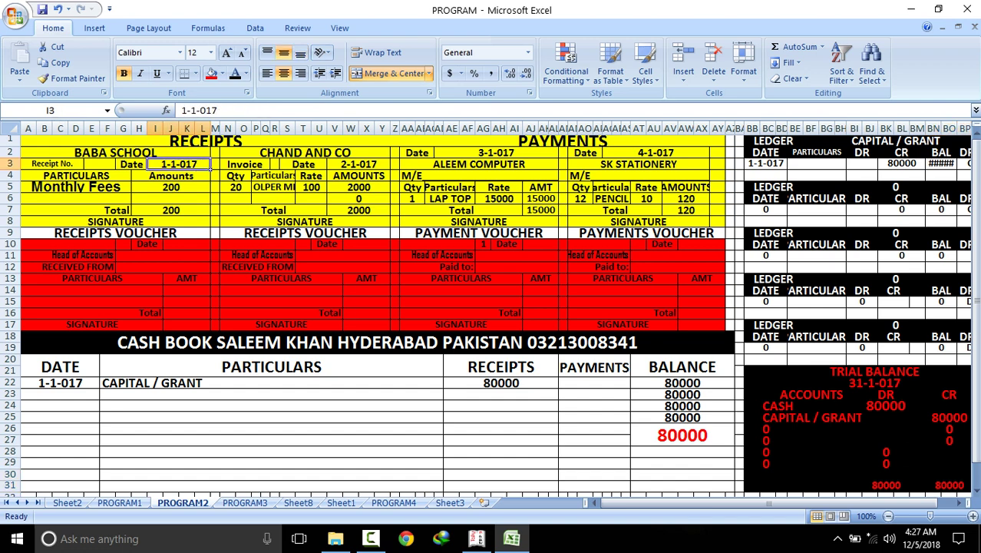
Copy the 1-1-017 voucher date into cash book cell A23
{"action": "right_click", "coordinate": [178, 161]}
{"action": "left_click", "coordinate": [207, 187]}
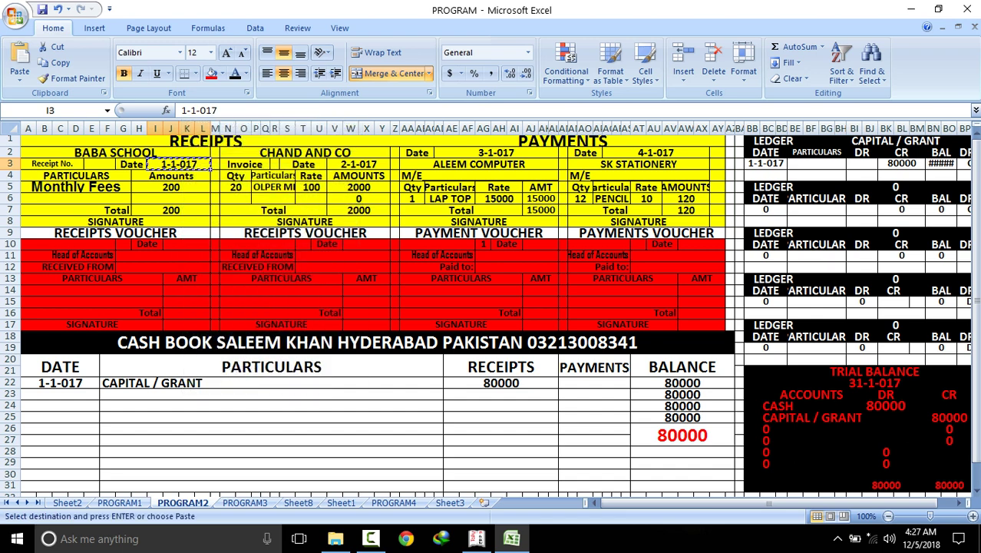
{"action": "left_click", "coordinate": [99, 396]}
{"action": "right_click", "coordinate": [99, 397]}
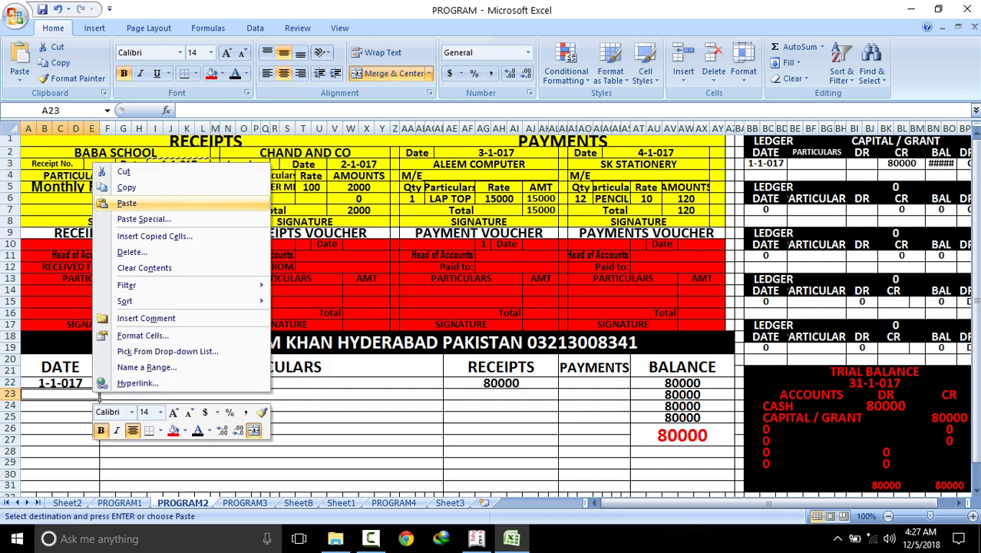
{"action": "left_click", "coordinate": [127, 203]}
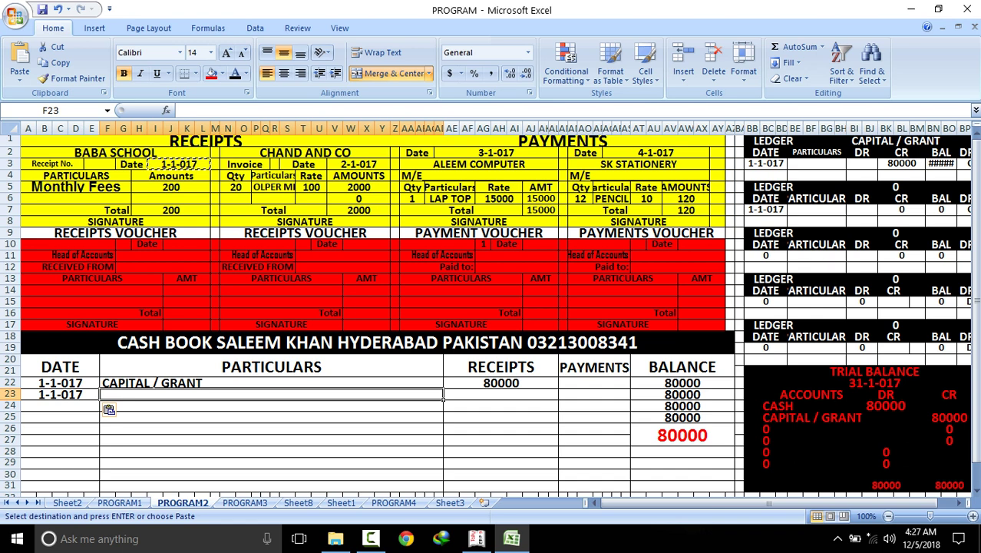
Paste Monthly Fees into the row 23 particulars and enter a 200 receipt
{"action": "left_click", "coordinate": [115, 188]}
{"action": "right_click", "coordinate": [116, 189]}
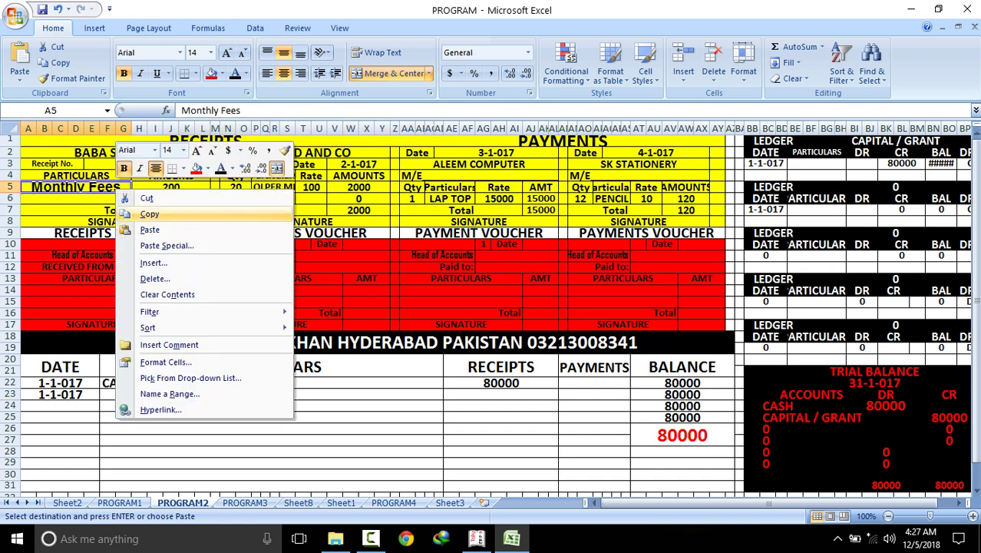
{"action": "left_click", "coordinate": [150, 214]}
{"action": "left_click", "coordinate": [159, 394]}
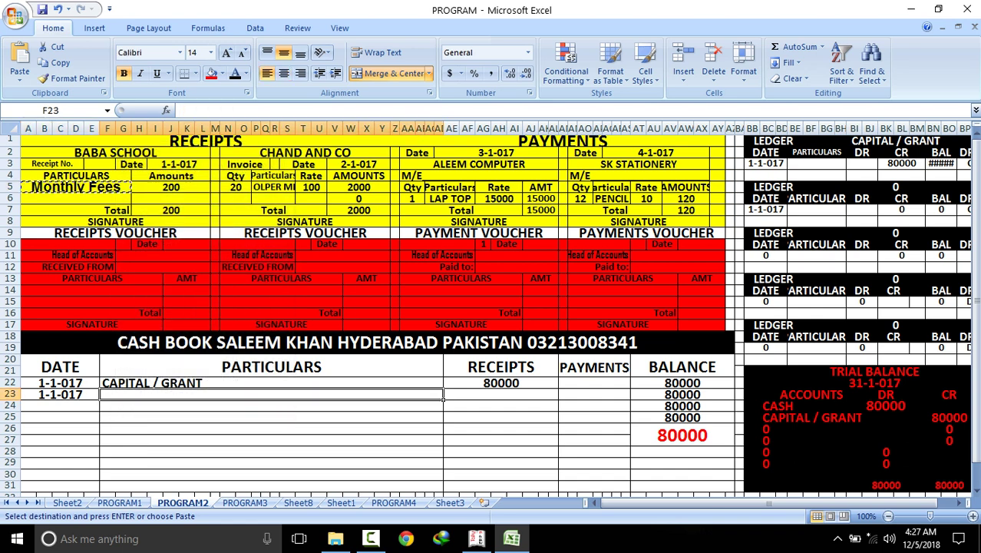
{"action": "right_click", "coordinate": [158, 397]}
{"action": "left_click", "coordinate": [193, 207]}
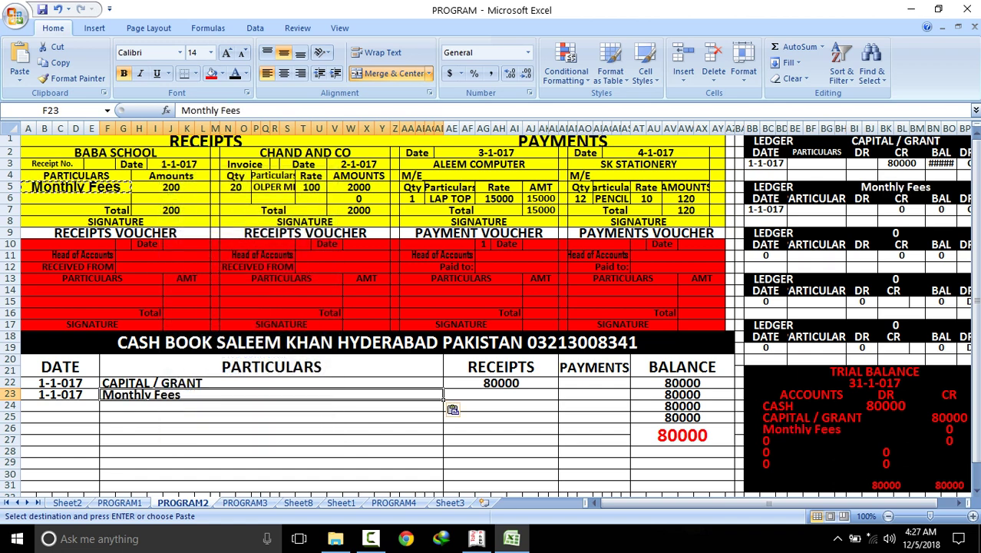
{"action": "left_click", "coordinate": [500, 395]}
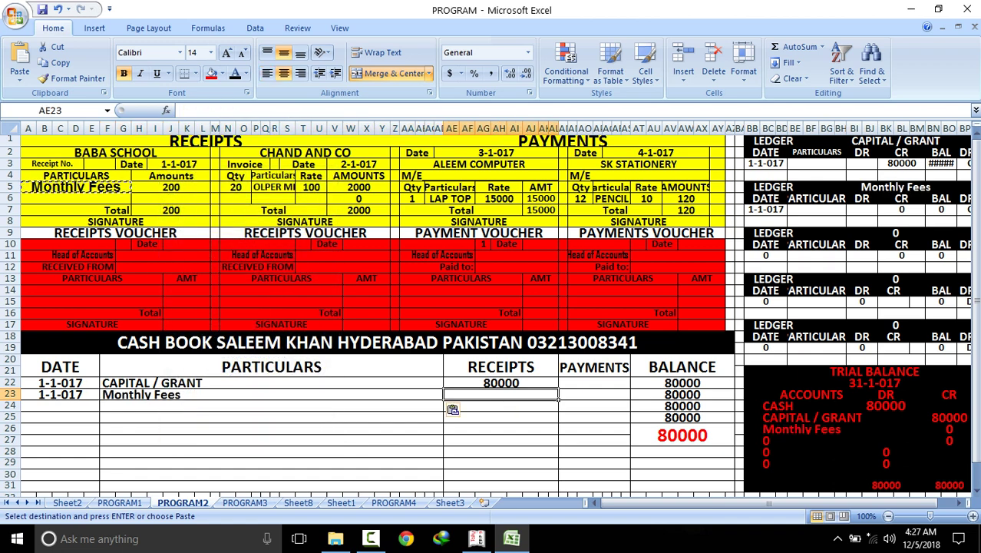
{"action": "type", "text": "200"}
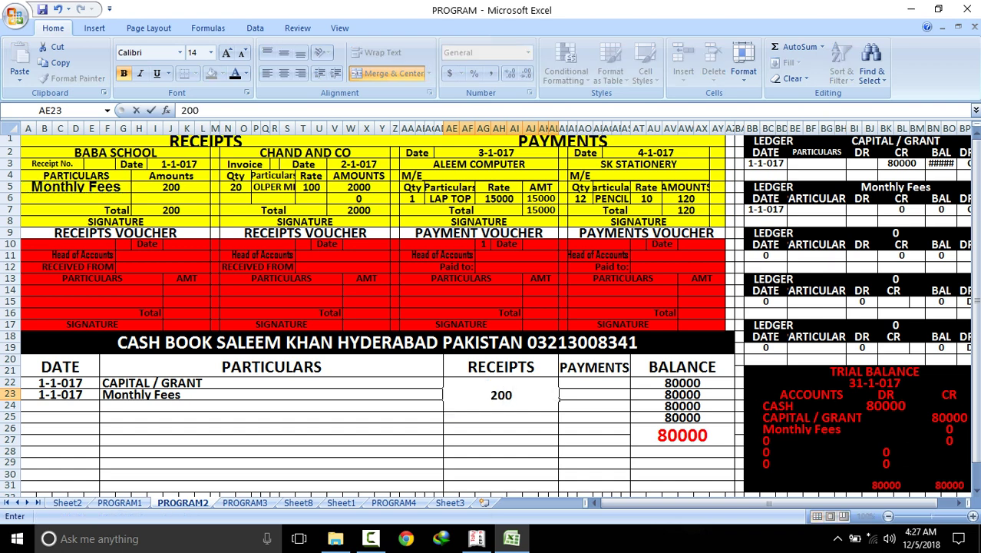
{"action": "key", "text": "Return"}
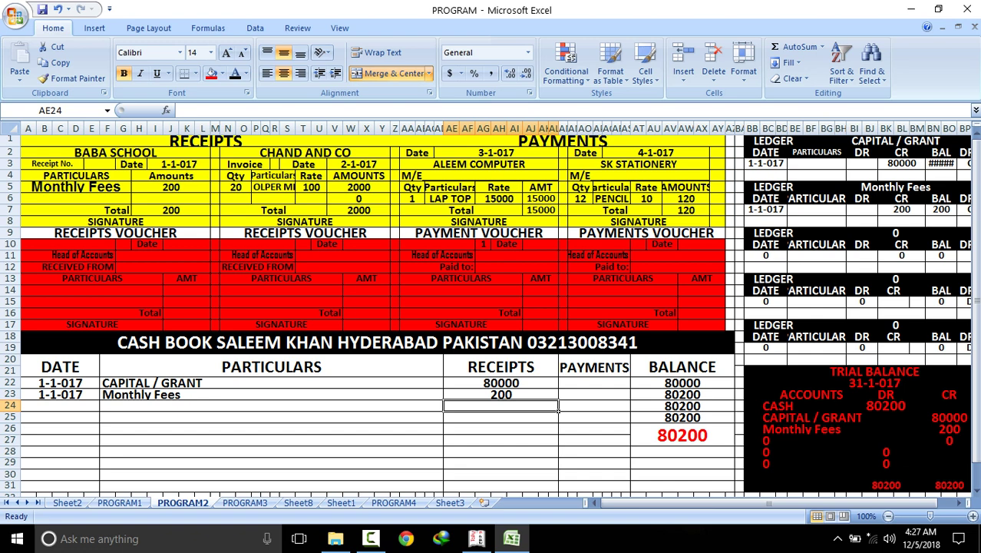
Copy the 2-1-017 voucher date into cash book cell A24
{"action": "left_click", "coordinate": [359, 164]}
{"action": "right_click", "coordinate": [347, 160]}
{"action": "left_click", "coordinate": [376, 187]}
{"action": "left_click", "coordinate": [67, 405]}
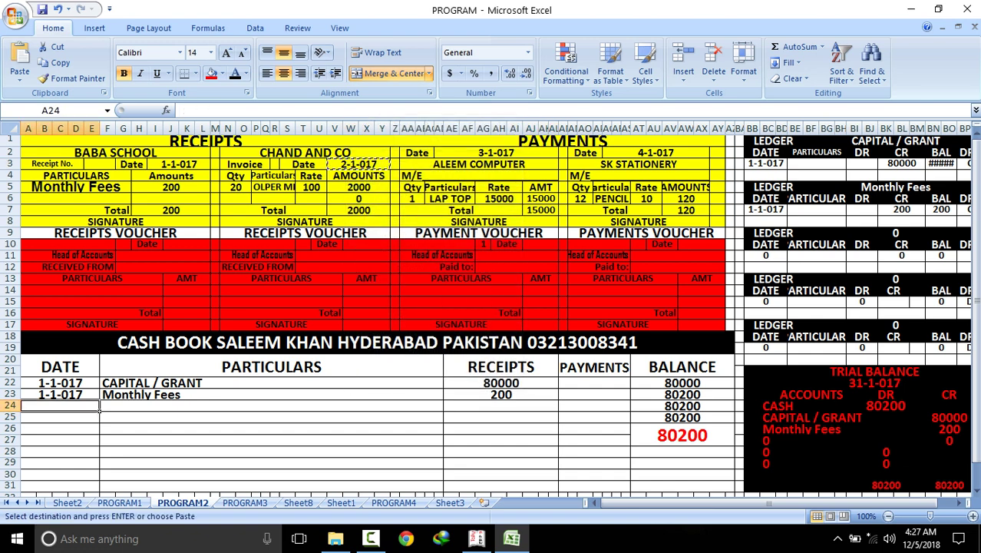
{"action": "right_click", "coordinate": [67, 407]}
{"action": "left_click", "coordinate": [99, 217]}
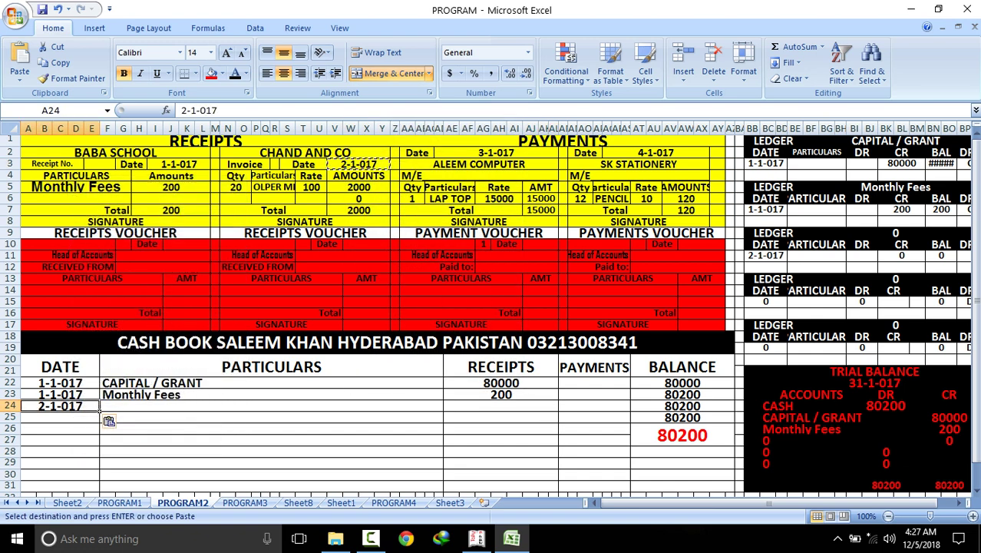
Enter SALE with a 2000 receipt in row 24 and check the SALE ledger and trial balance credits
{"action": "left_click", "coordinate": [442, 406]}
{"action": "type", "text": "SALE"}
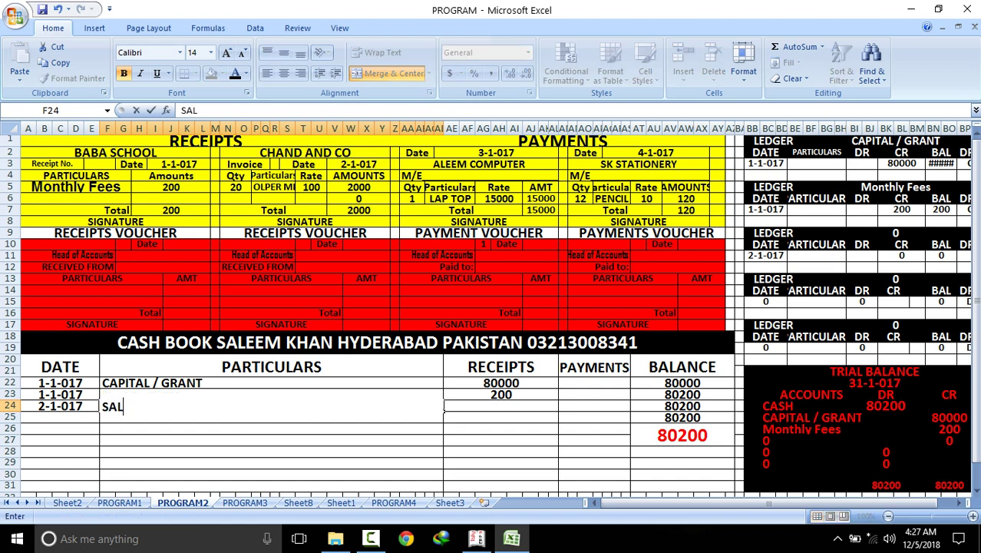
{"action": "left_click", "coordinate": [429, 452]}
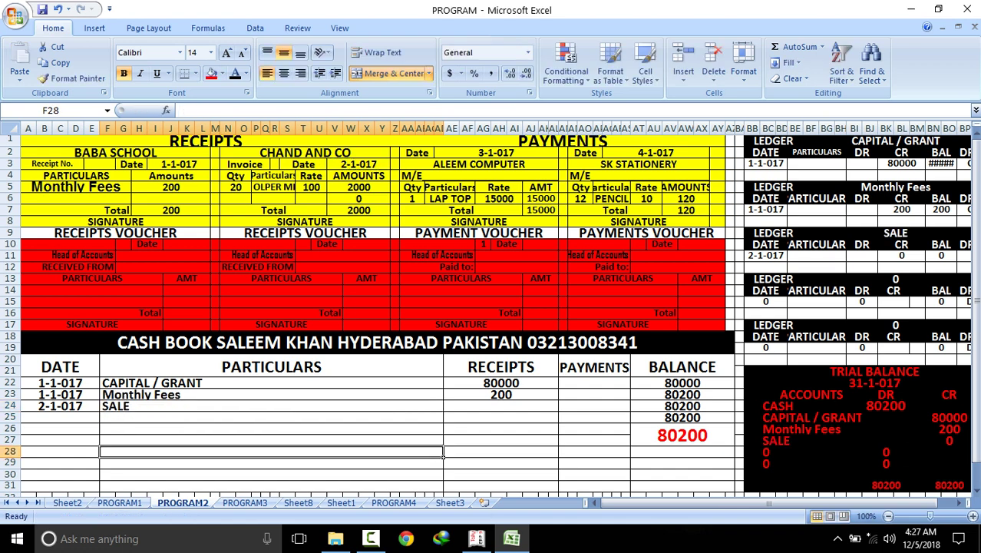
{"action": "left_click", "coordinate": [501, 406]}
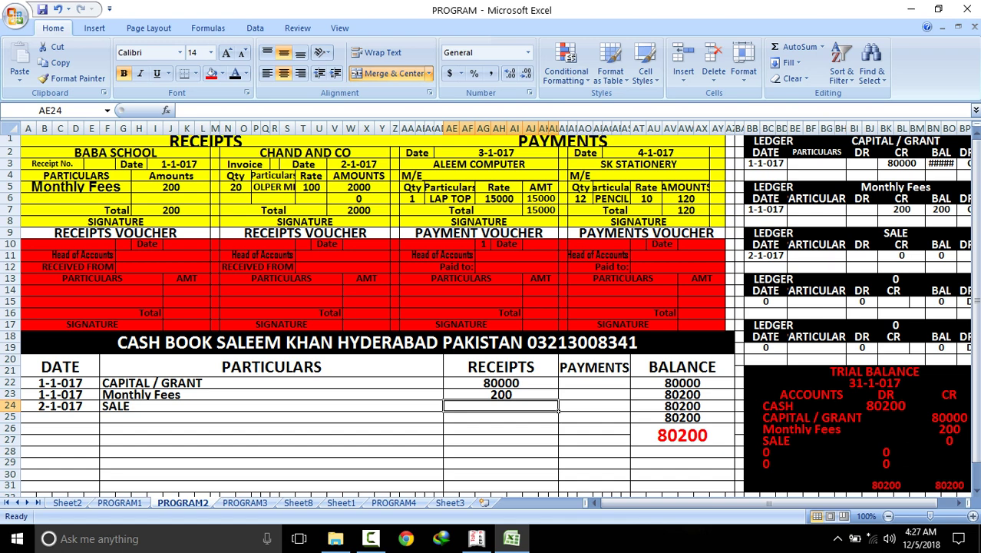
{"action": "type", "text": "2000"}
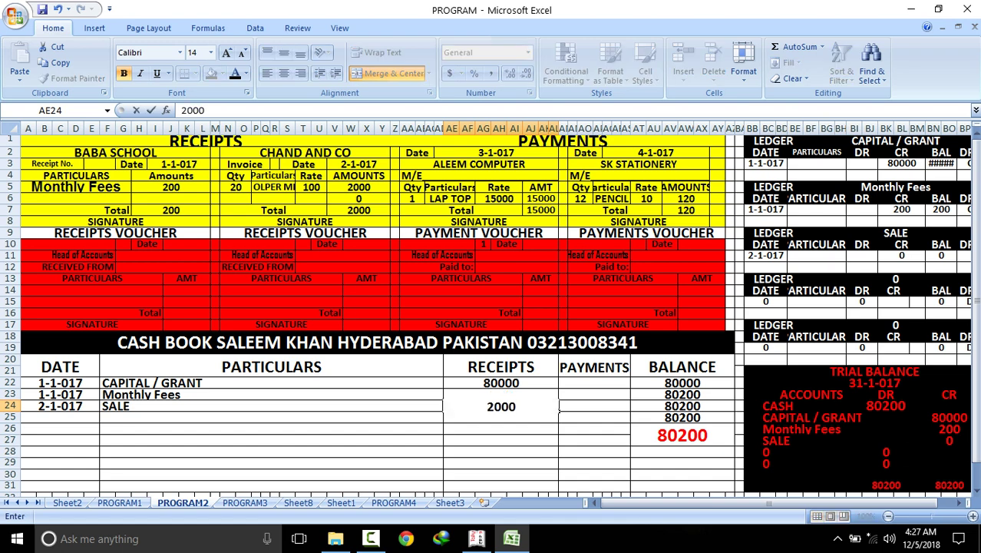
{"action": "key", "text": "Return"}
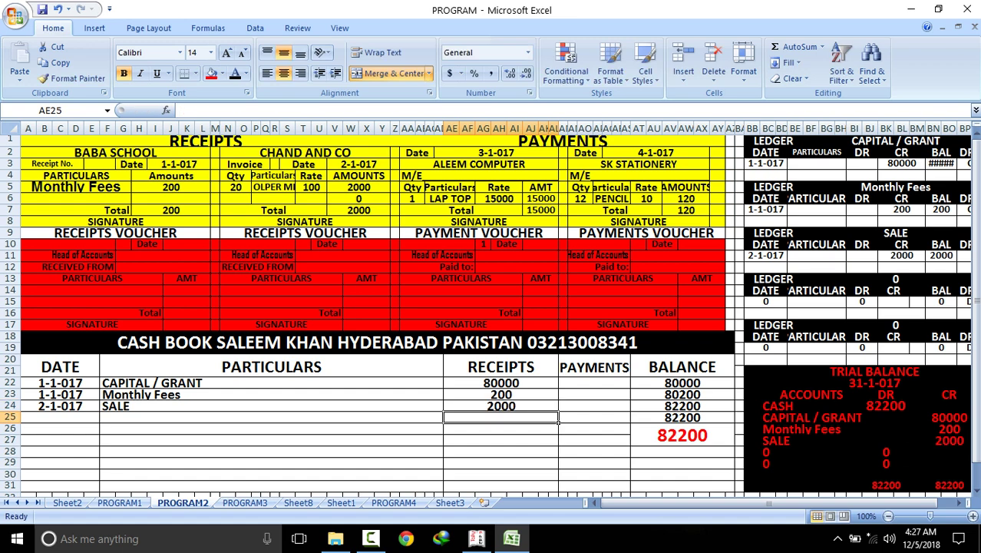
{"action": "left_click", "coordinate": [921, 258]}
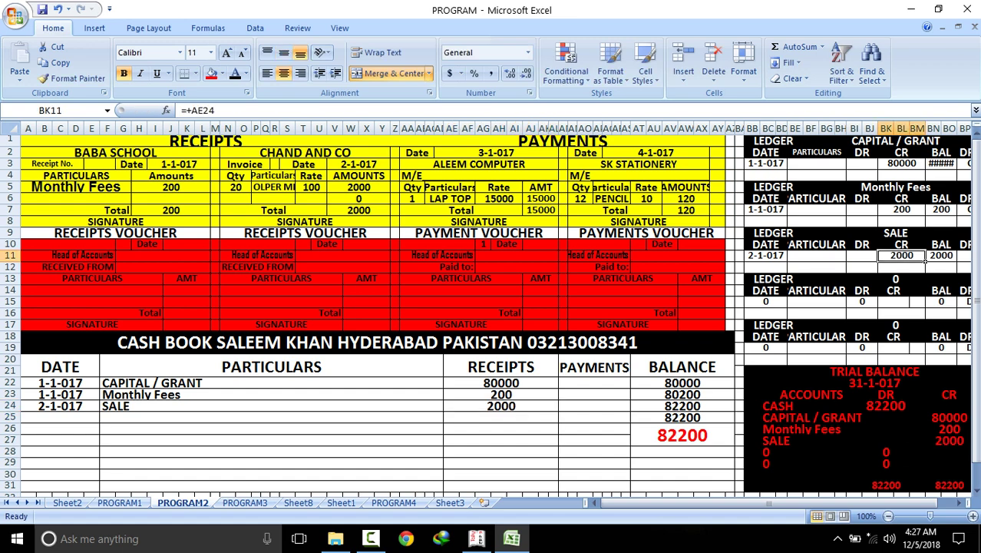
{"action": "left_click", "coordinate": [948, 440]}
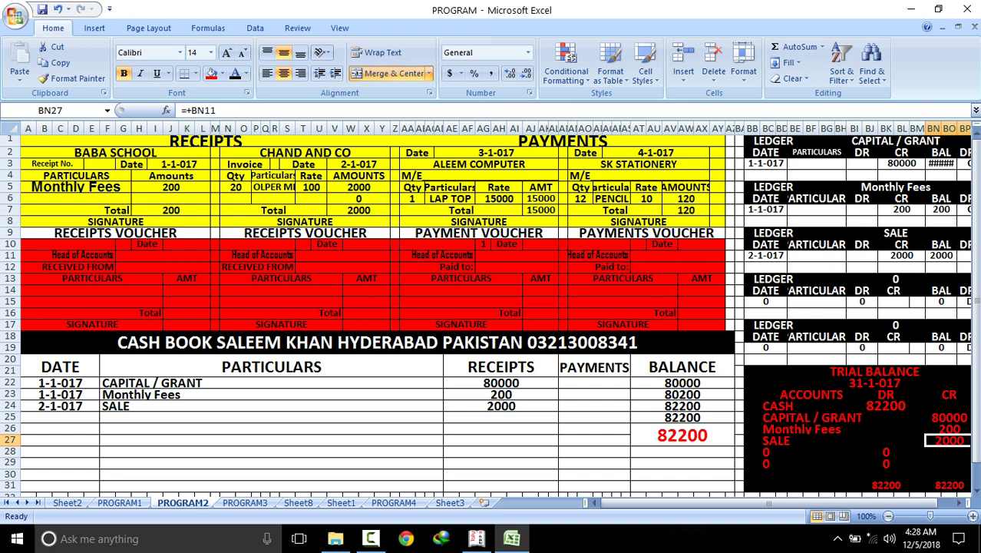
{"action": "left_click_drag", "start_coordinate": [495, 152], "coordinate": [558, 217]}
Add a 3-1-017 M/E row to the cash book with a 15000 payment, leaving cash at 67200
{"action": "left_click", "coordinate": [98, 420]}
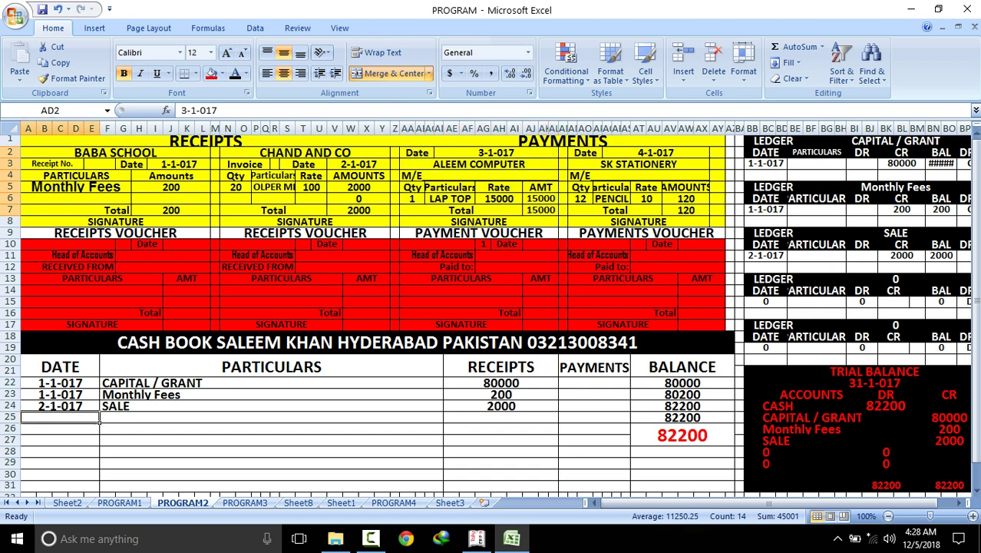
{"action": "type", "text": "3-1-017"}
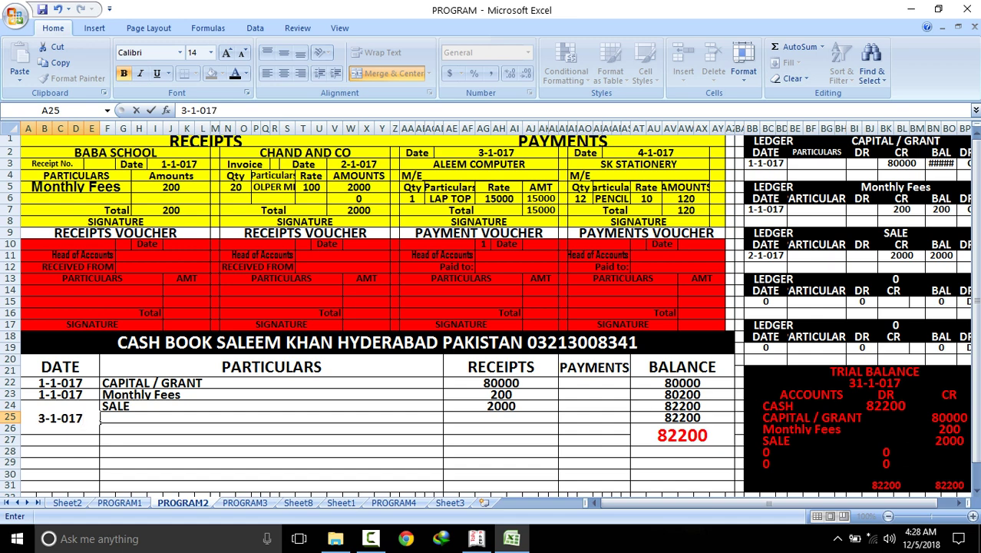
{"action": "key", "text": "Tab"}
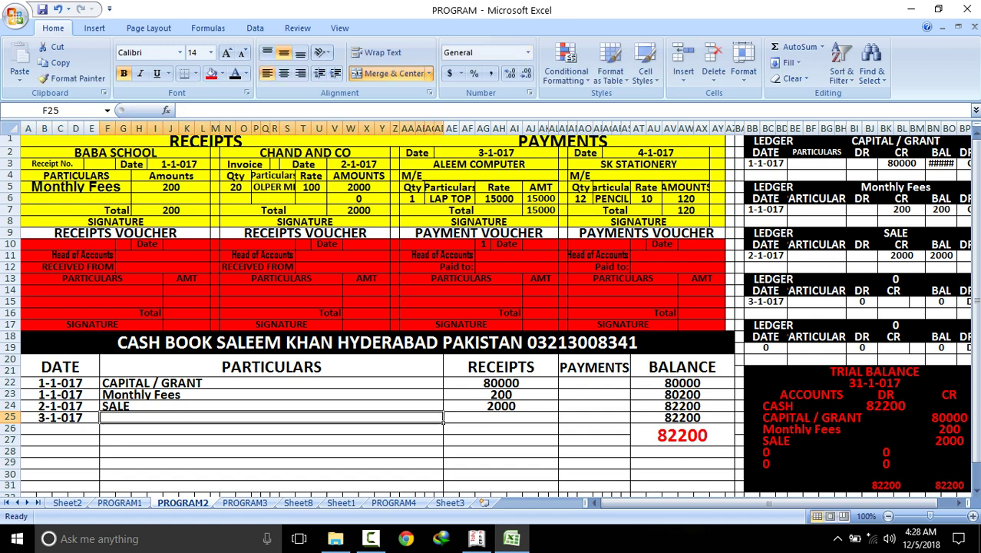
{"action": "type", "text": "M"}
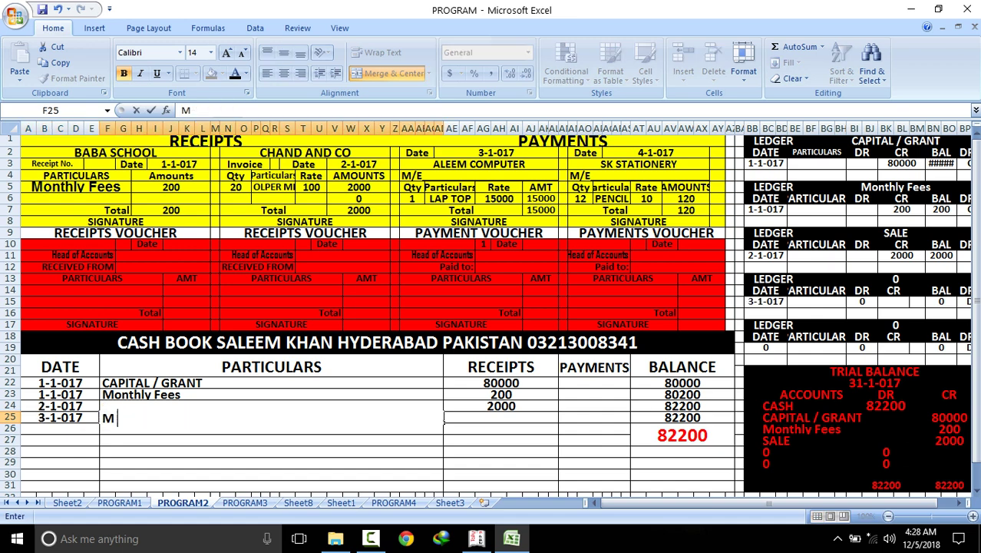
{"action": "type", "text": " /E"}
{"action": "left_click", "coordinate": [443, 465]}
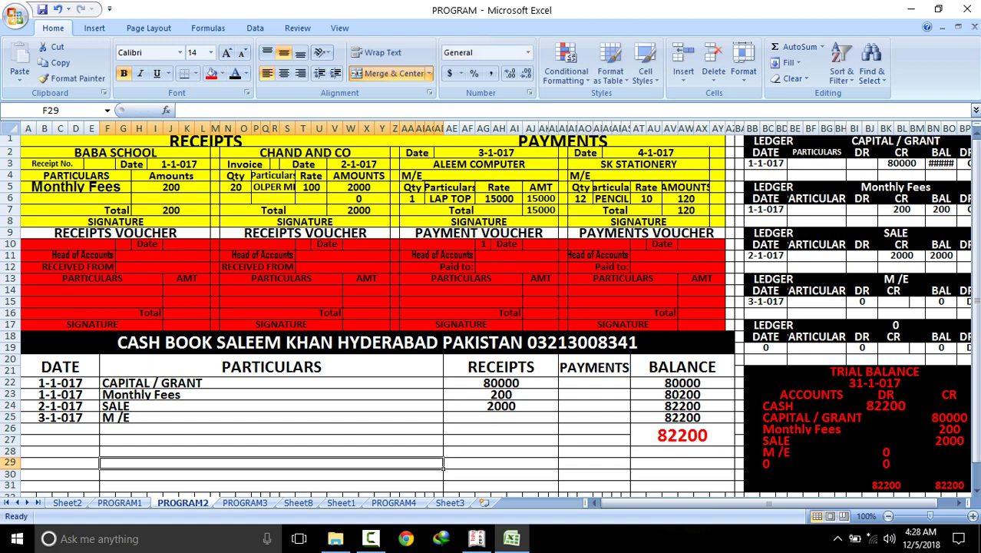
{"action": "left_click", "coordinate": [595, 417]}
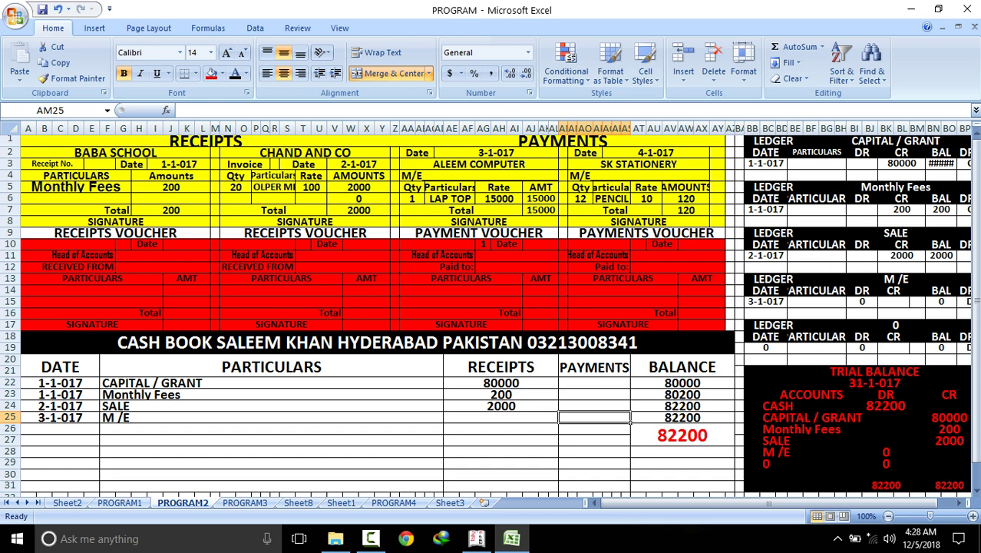
{"action": "type", "text": "150"}
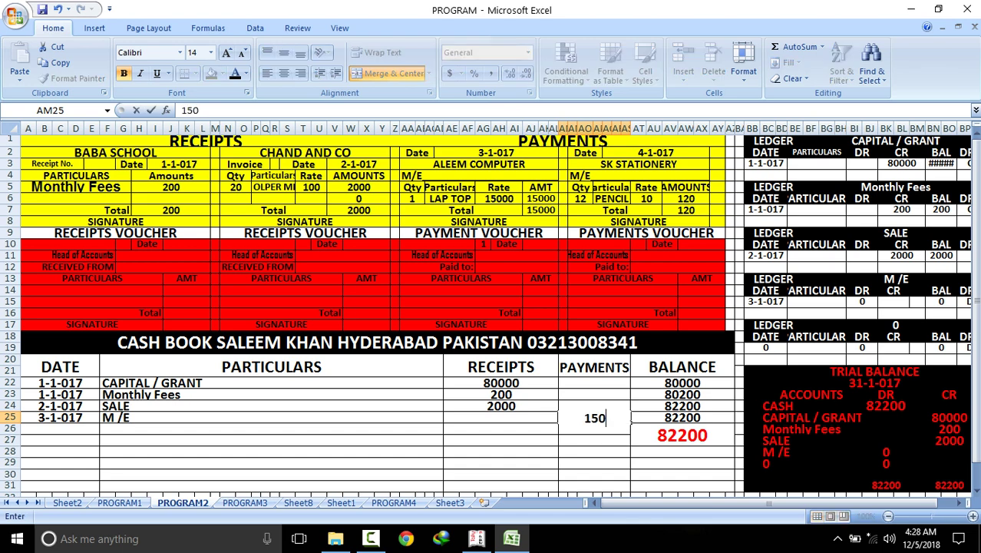
{"action": "type", "text": "00"}
{"action": "key", "text": "Return"}
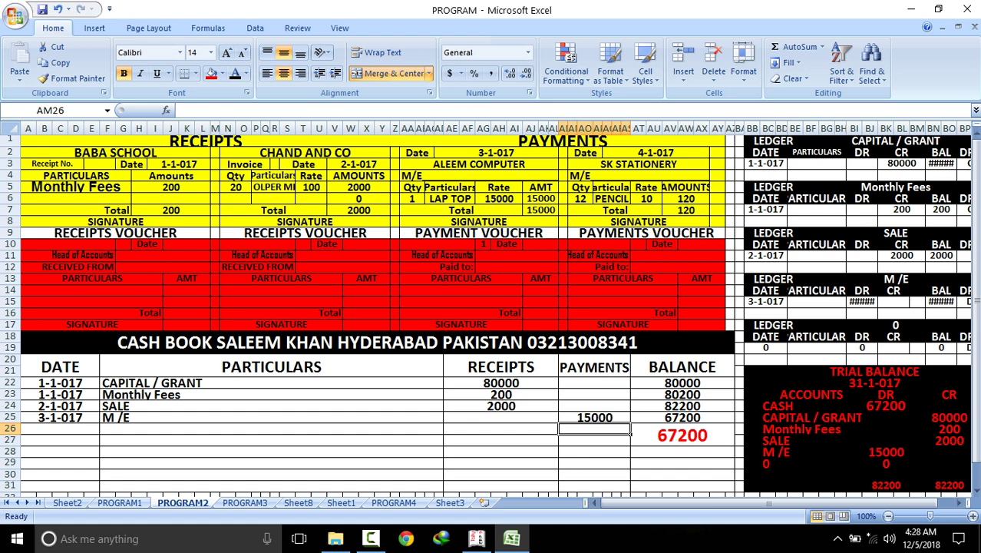
{"action": "left_click", "coordinate": [885, 452]}
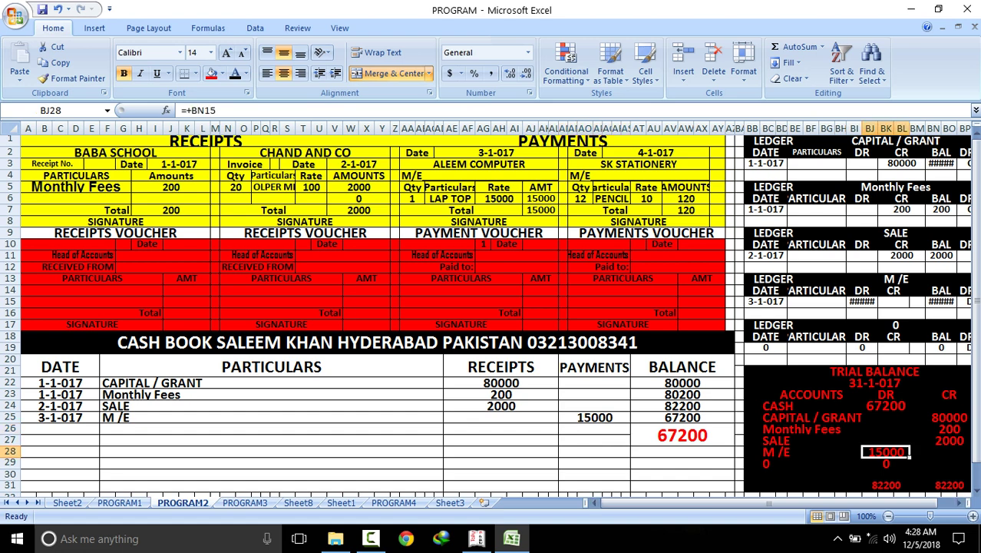
Shrink the font of the M/E ledger debit and balance cells so 15000 displays instead of #####
{"action": "left_click", "coordinate": [862, 301]}
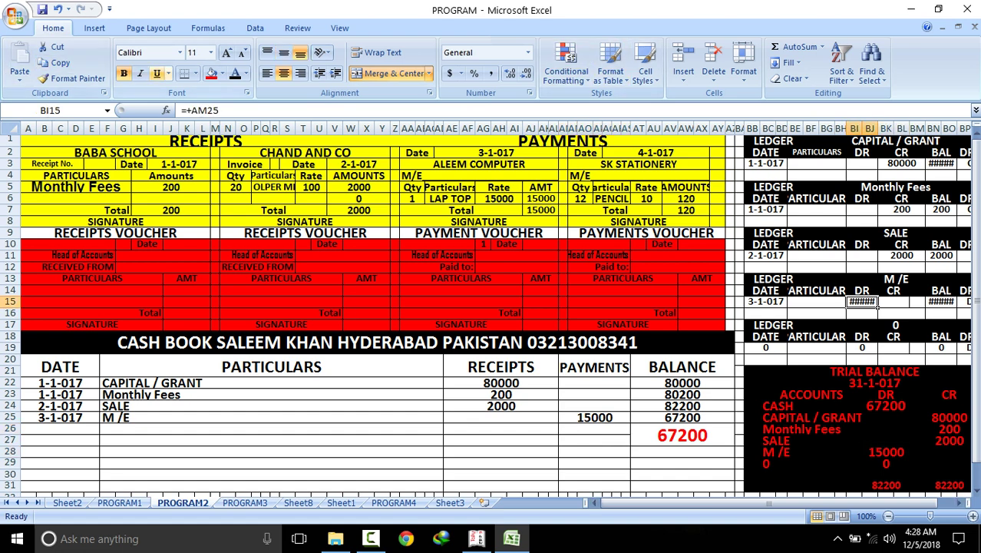
{"action": "left_click", "coordinate": [243, 52]}
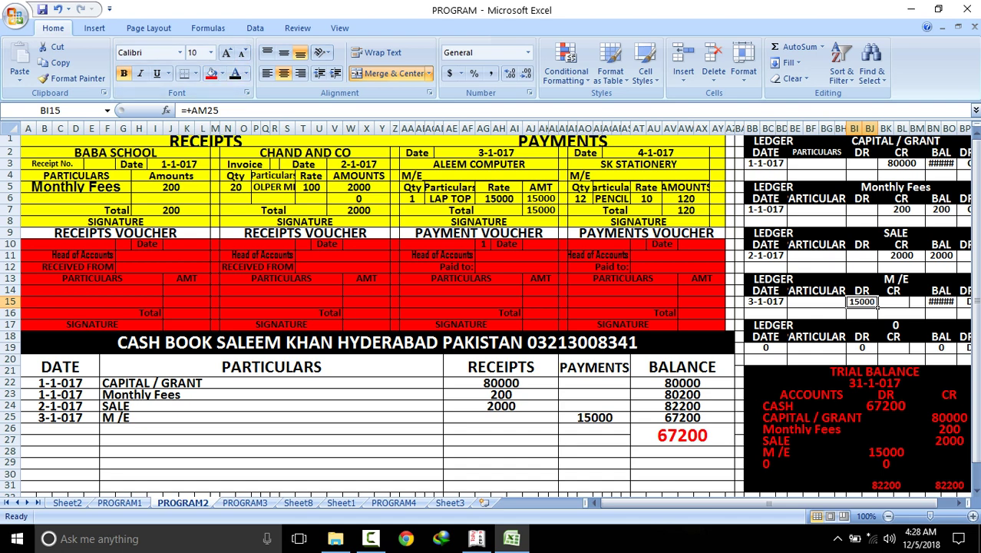
{"action": "left_click", "coordinate": [952, 302]}
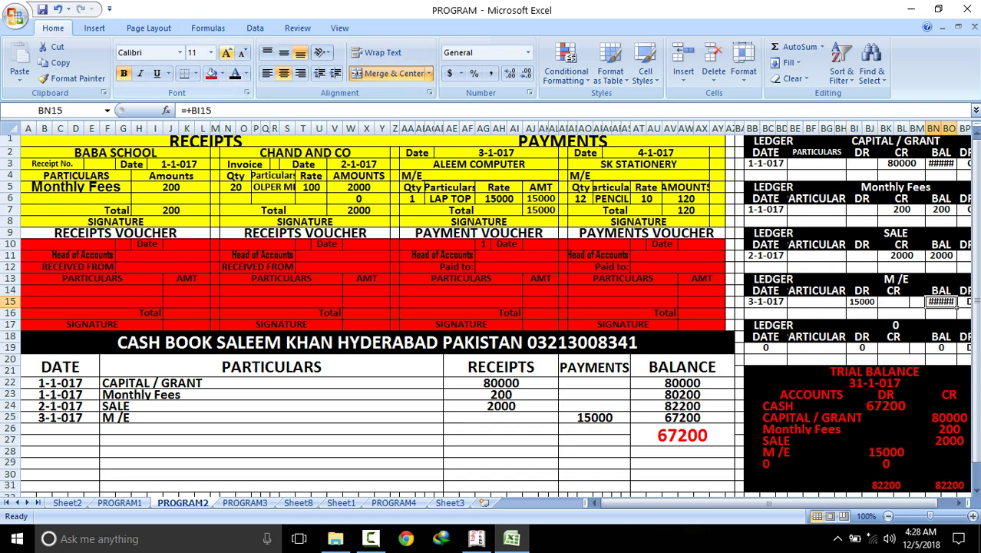
{"action": "left_click", "coordinate": [243, 52]}
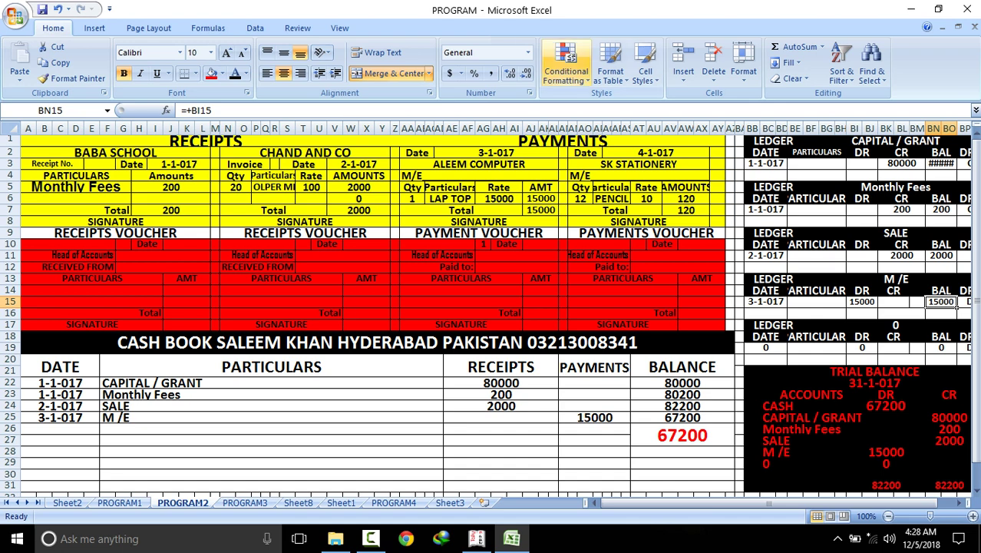
Confirm the 67200 cash balance matches the trial balance CASH debit, glancing at PROGRAM1
{"action": "left_click", "coordinate": [682, 435]}
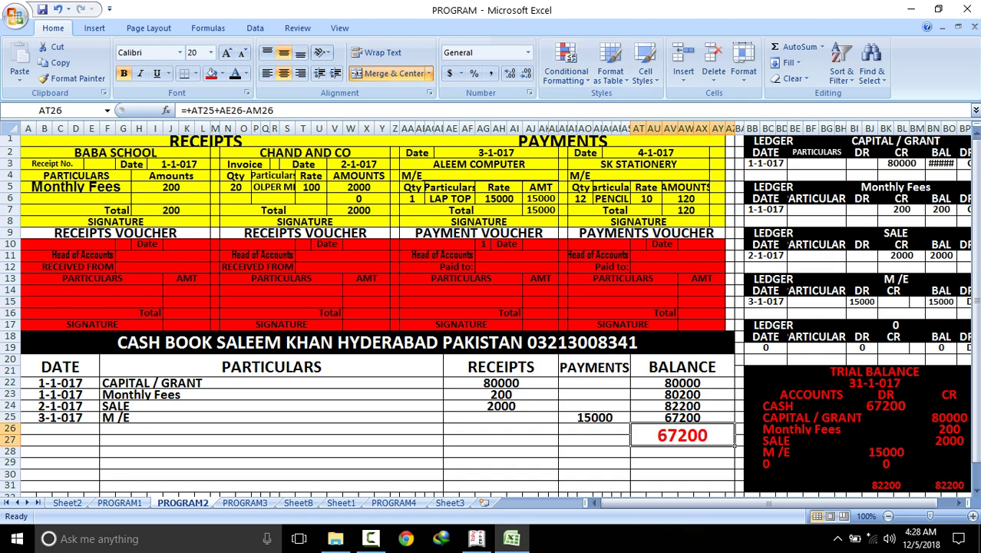
{"action": "left_click", "coordinate": [885, 406]}
{"action": "left_click", "coordinate": [681, 435]}
{"action": "left_click", "coordinate": [885, 405]}
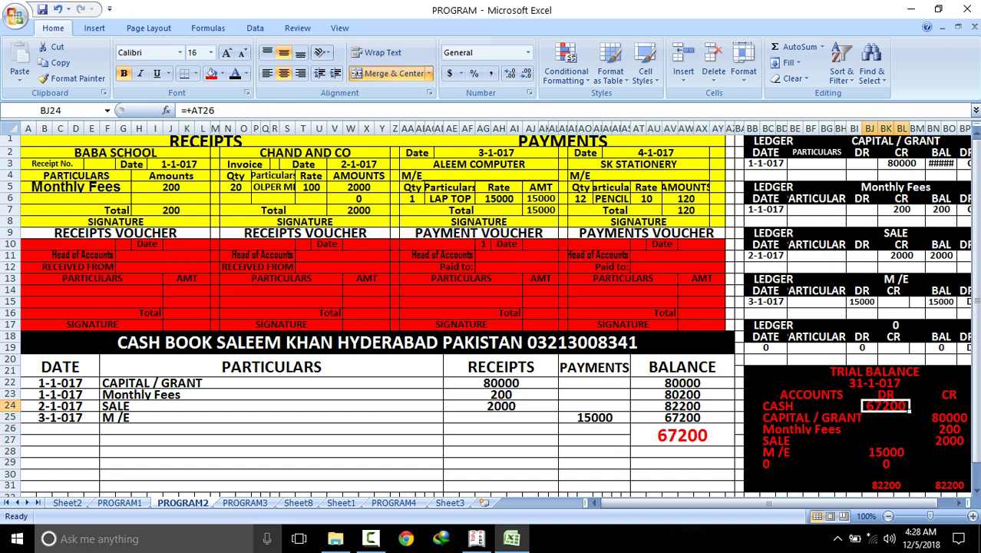
{"action": "left_click", "coordinate": [120, 502]}
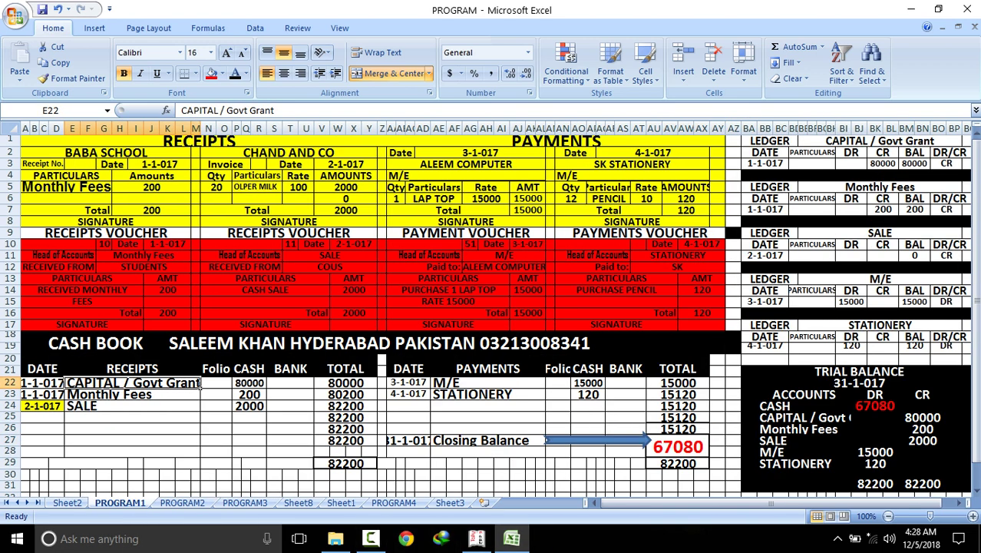
{"action": "key", "text": "ctrl+Page_Down"}
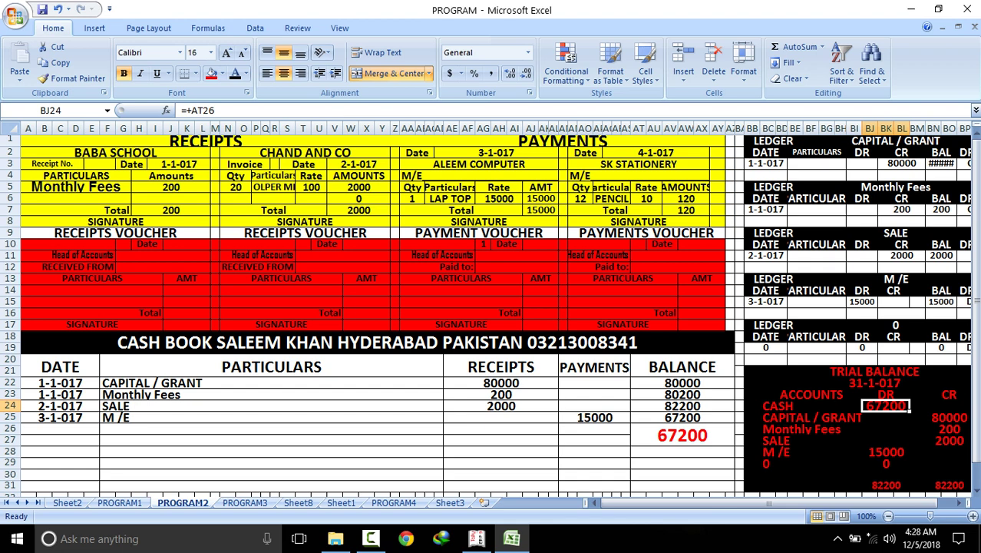
Enter the date 4-1-017 in A26 to start the next cash book row
{"action": "left_click", "coordinate": [60, 428]}
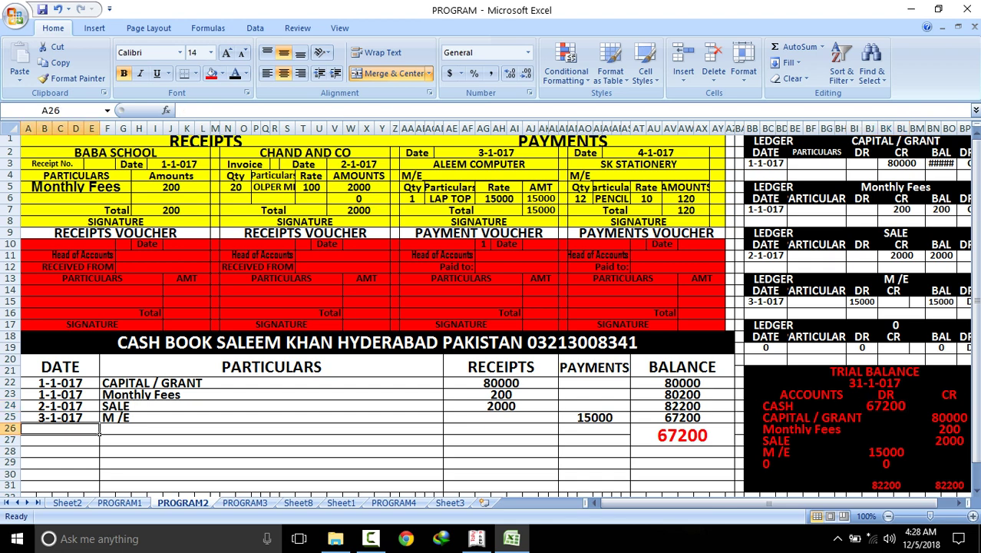
{"action": "type", "text": "4-1-017"}
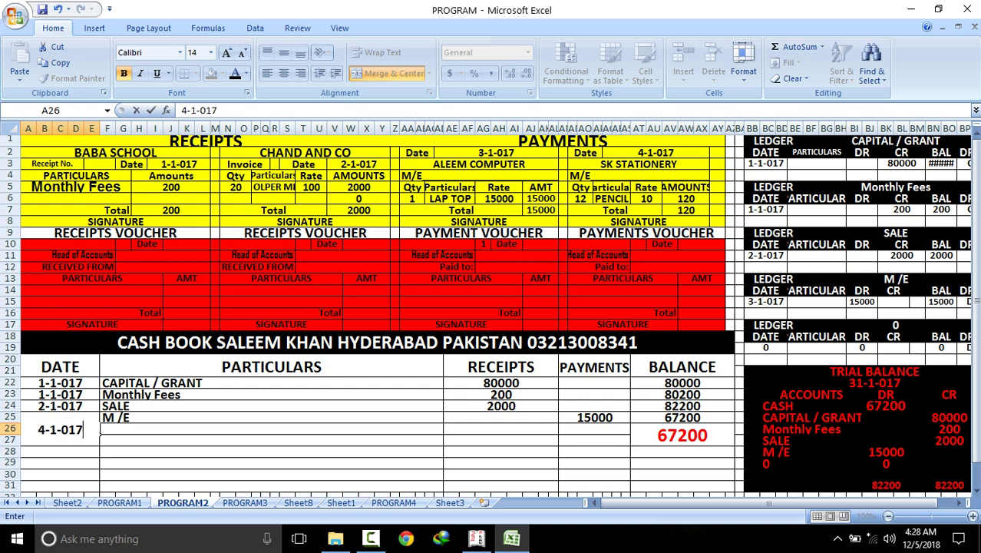
{"action": "key", "text": "Return"}
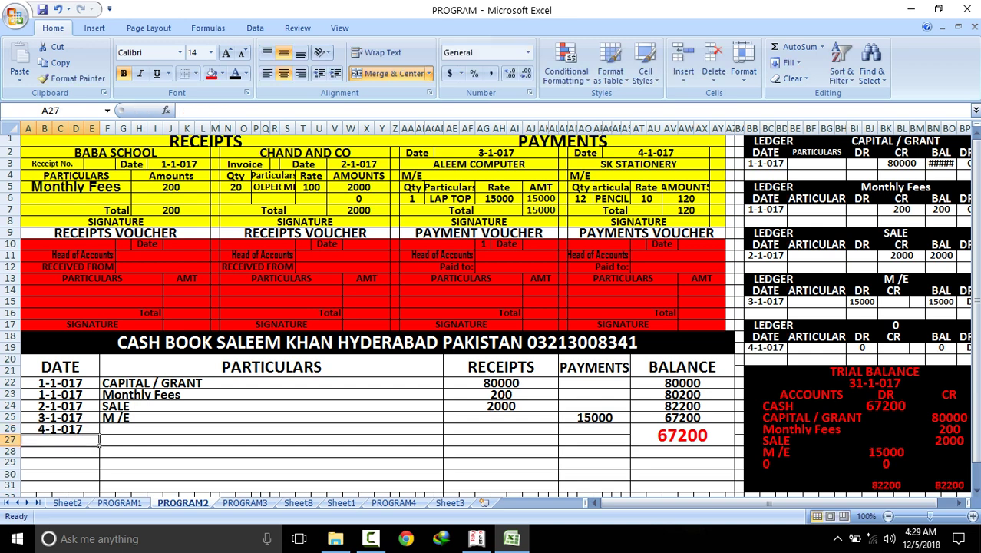
{"action": "left_click", "coordinate": [271, 428]}
Enter STATIONER as row 26 particulars with a 120 payment, reducing cash to 67080
{"action": "type", "text": "ST"}
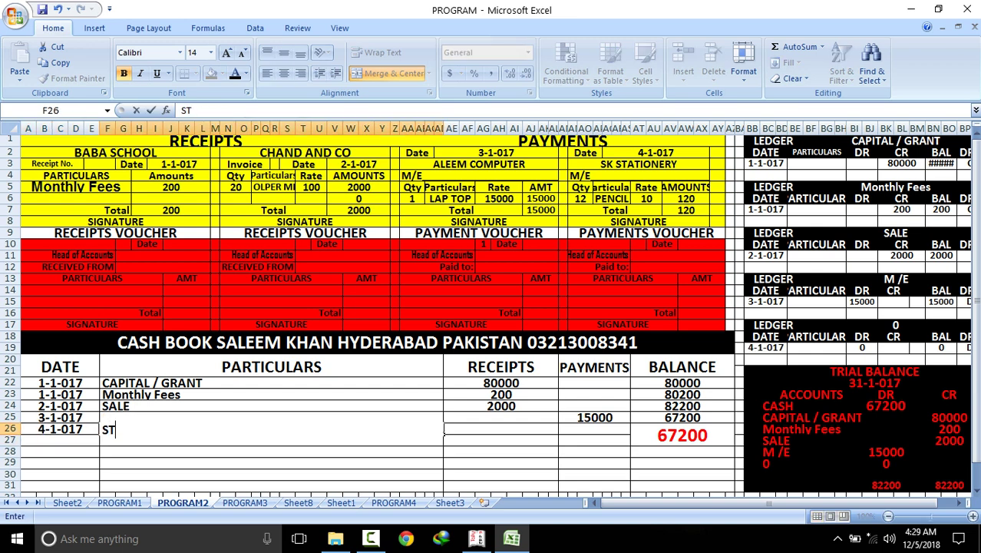
{"action": "type", "text": "ATIONER"}
{"action": "key", "text": "Return"}
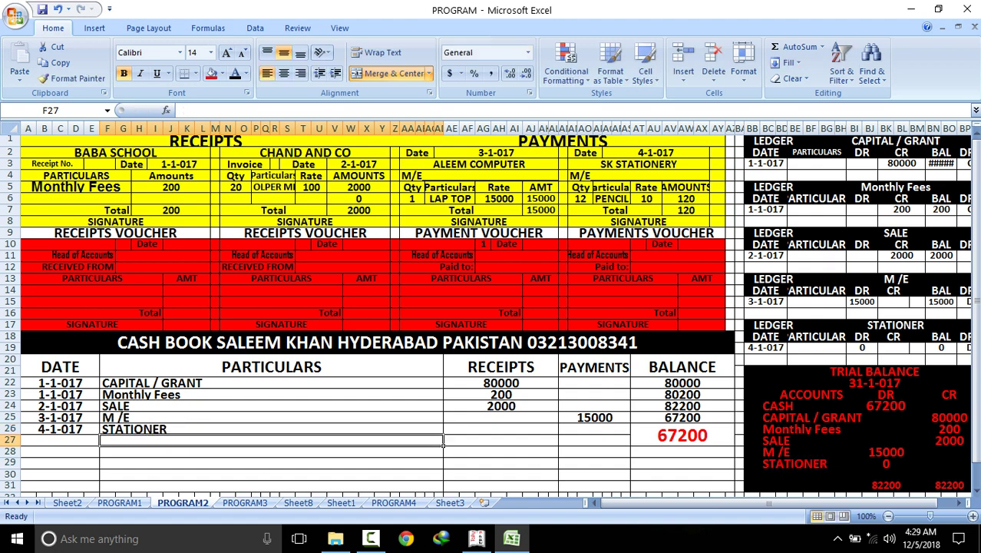
{"action": "left_click", "coordinate": [686, 210]}
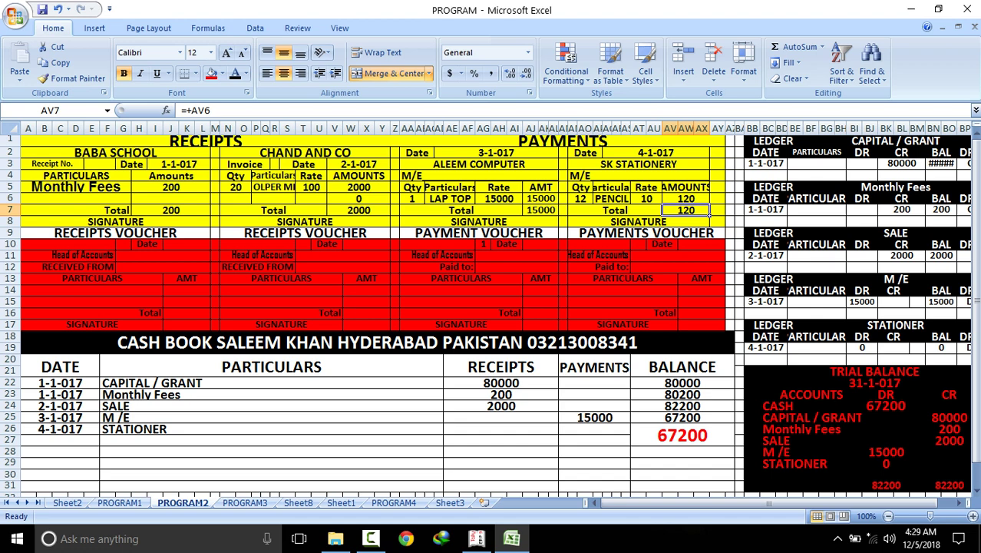
{"action": "left_click", "coordinate": [595, 429]}
{"action": "type", "text": "120"}
{"action": "key", "text": "Return"}
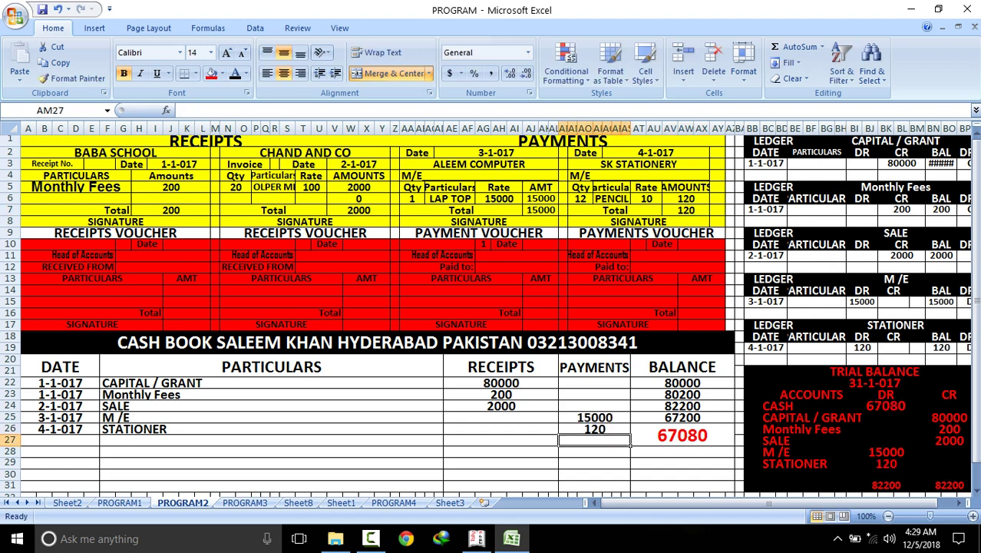
Check the 67080 balance formula against the trial balance CASH debit and both totals
{"action": "left_click", "coordinate": [683, 435]}
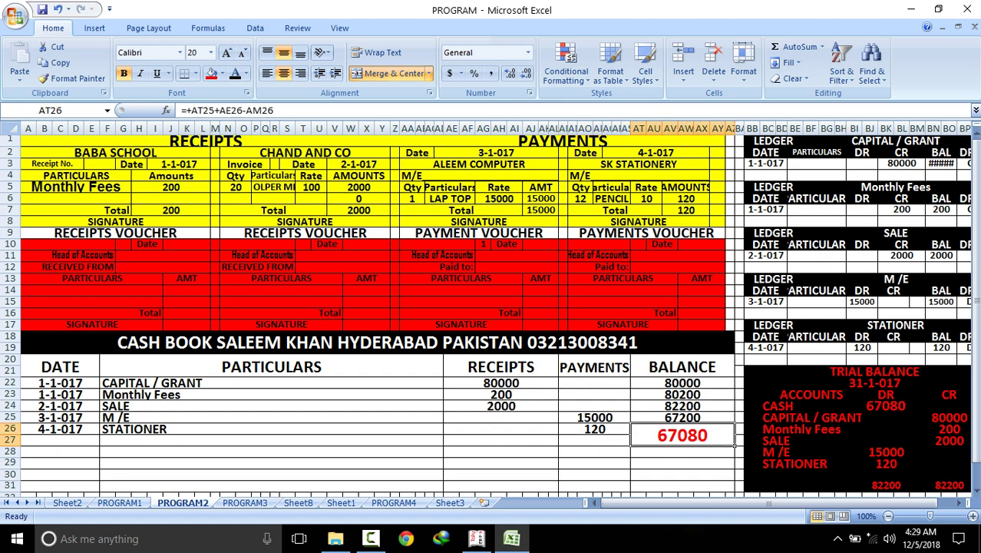
{"action": "left_click", "coordinate": [886, 405]}
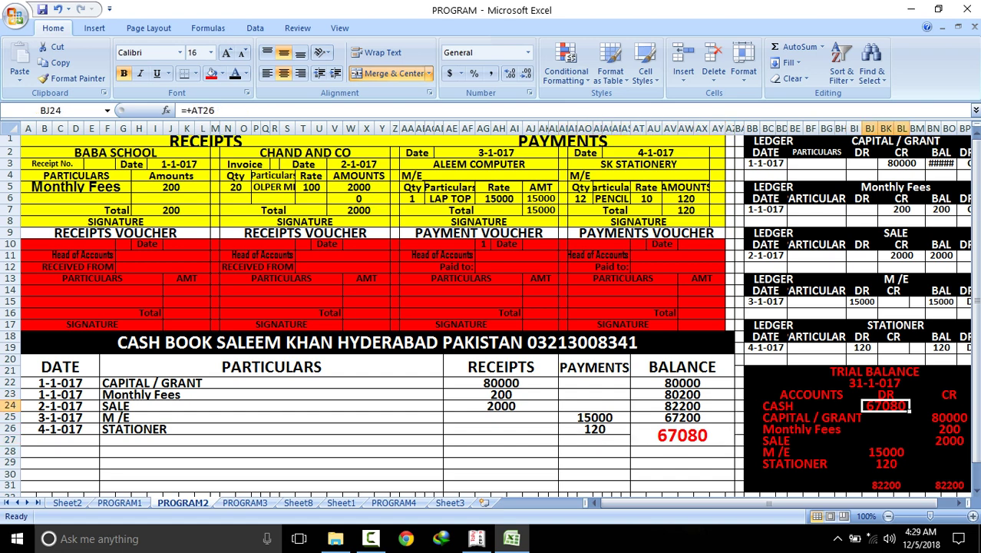
{"action": "left_click", "coordinate": [886, 484]}
{"action": "left_click", "coordinate": [947, 485]}
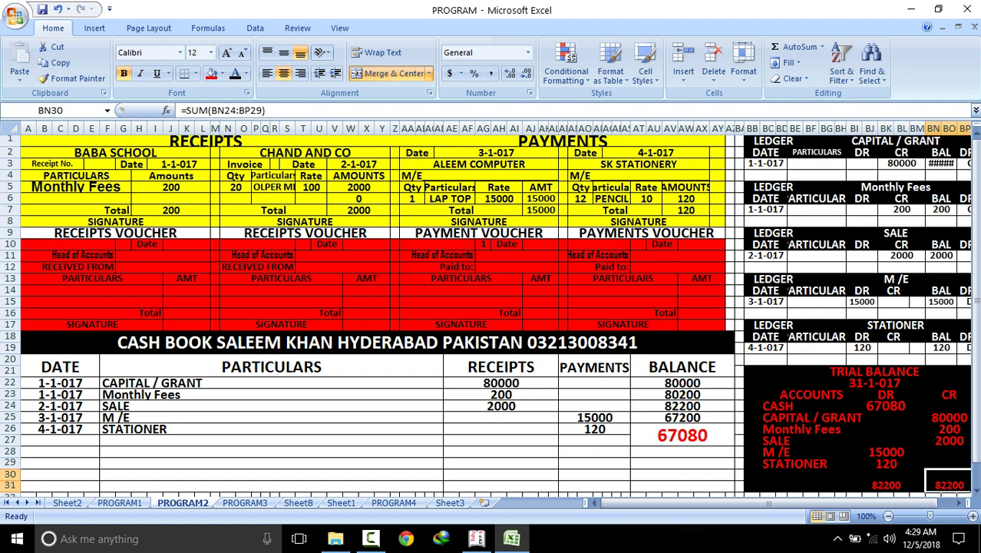
Review the CAPITAL/GRANT, Monthly Fees, SALE, M/E and STATIONER ledger amounts, then go to PROGRAM1
{"action": "left_click", "coordinate": [920, 165]}
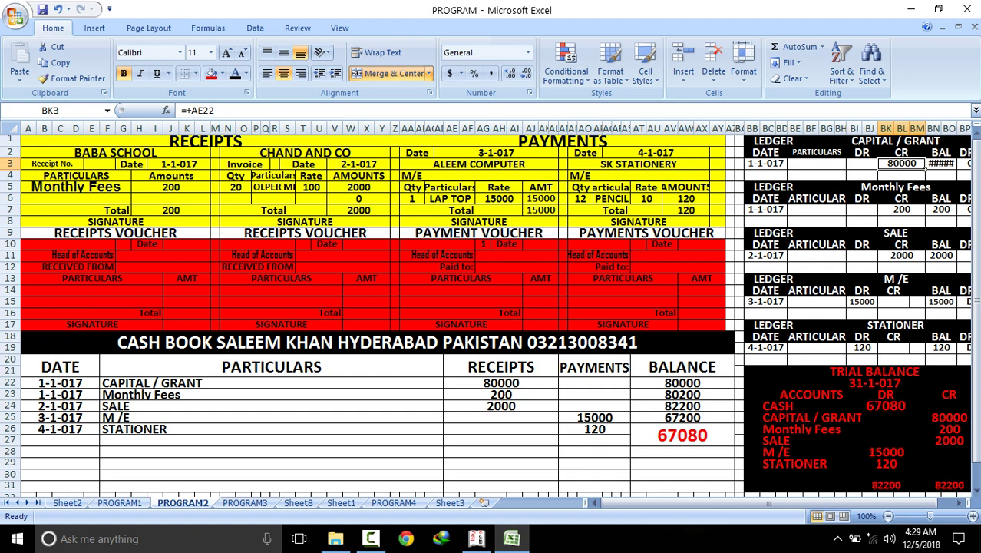
{"action": "left_click", "coordinate": [921, 211]}
{"action": "left_click", "coordinate": [910, 256]}
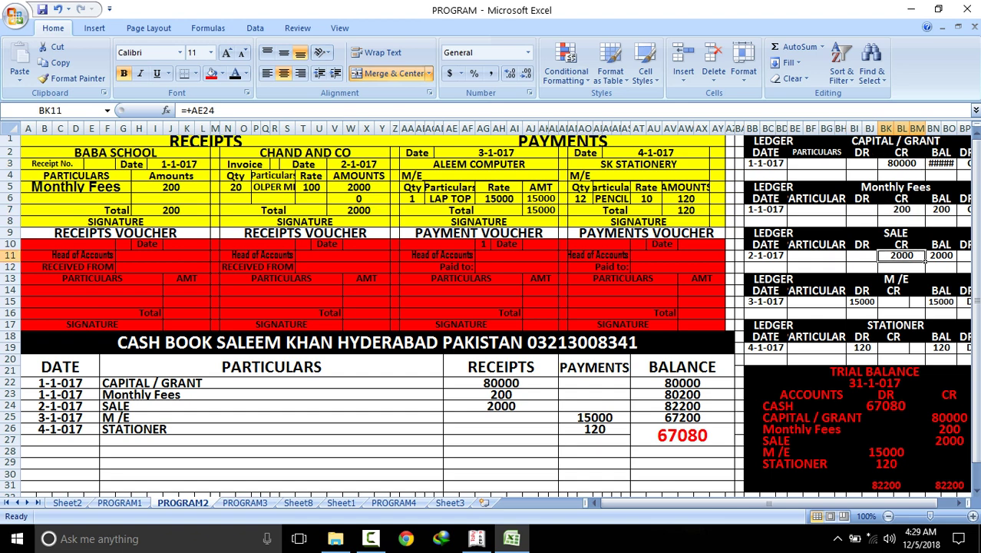
{"action": "left_click", "coordinate": [876, 303]}
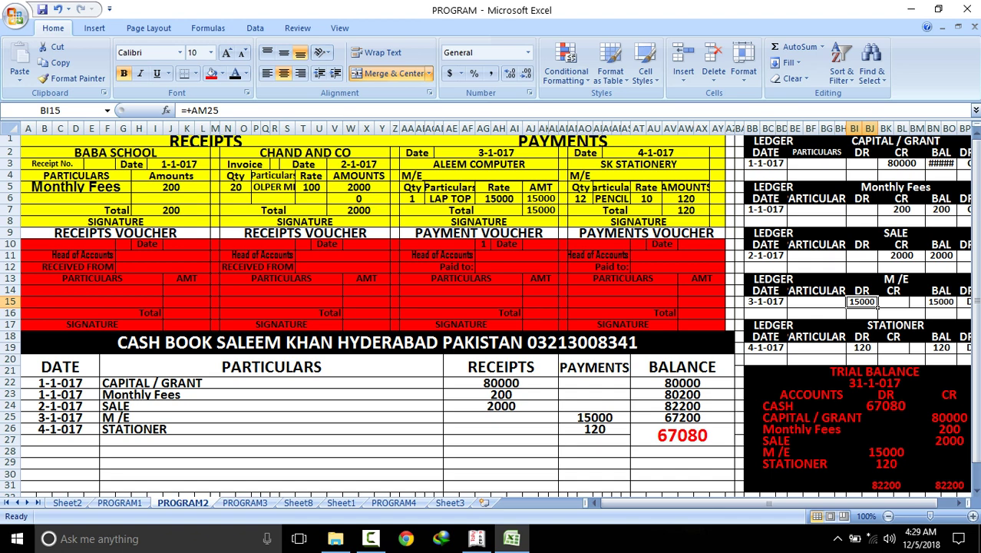
{"action": "left_click", "coordinate": [875, 349]}
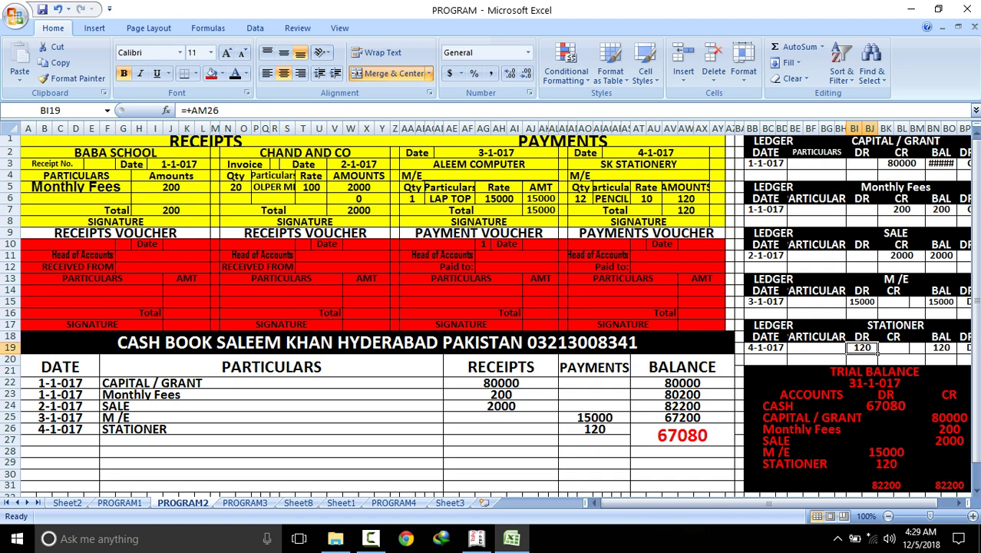
{"action": "left_click", "coordinate": [120, 502]}
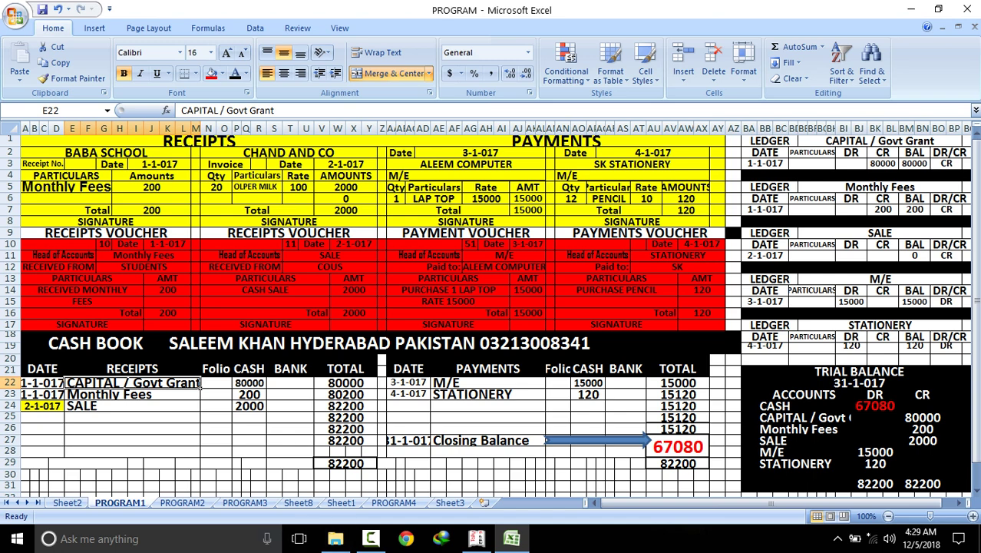
Flip through the PROGRAM2 and PROGRAM3 sheets and come back to PROGRAM1
{"action": "key", "text": "ctrl+Page_Down"}
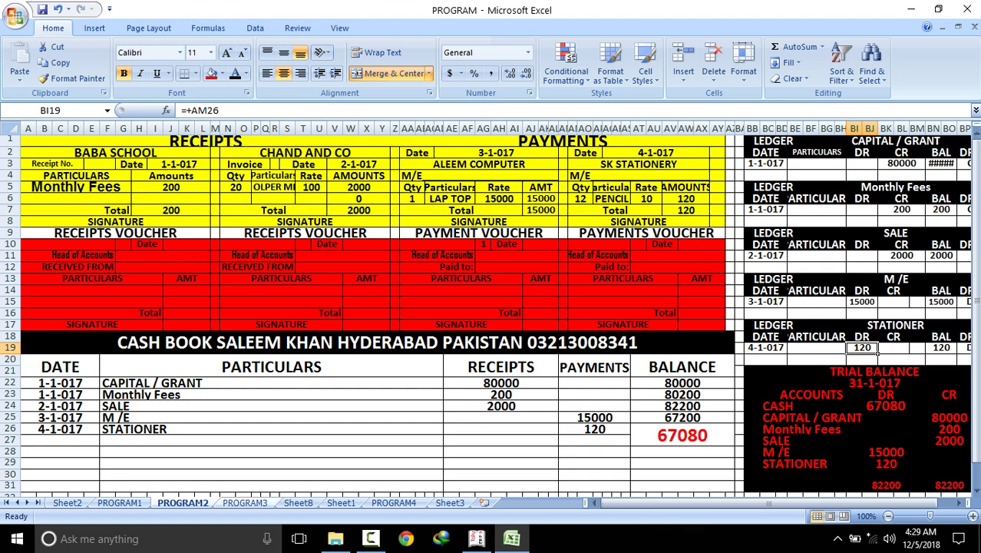
{"action": "left_click", "coordinate": [245, 502]}
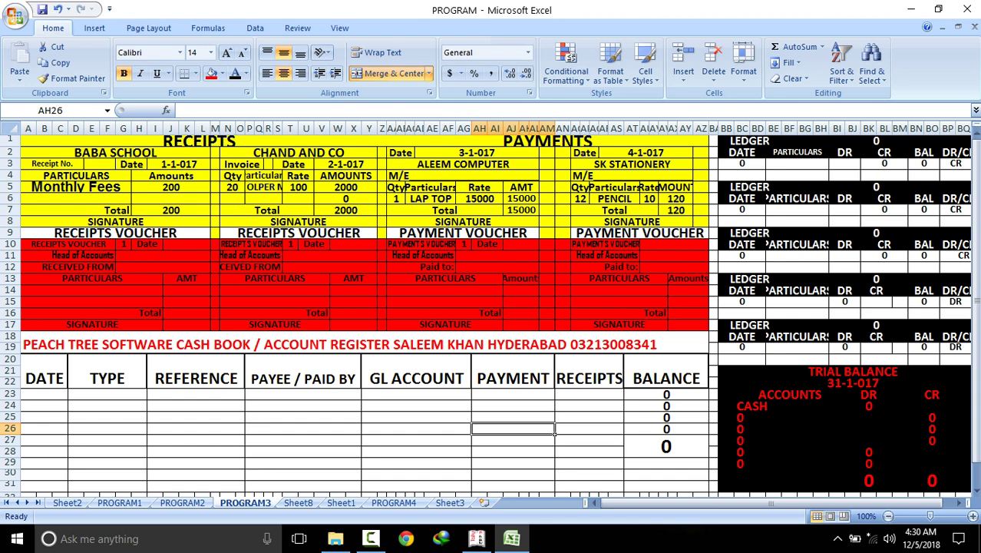
{"action": "left_click", "coordinate": [119, 502]}
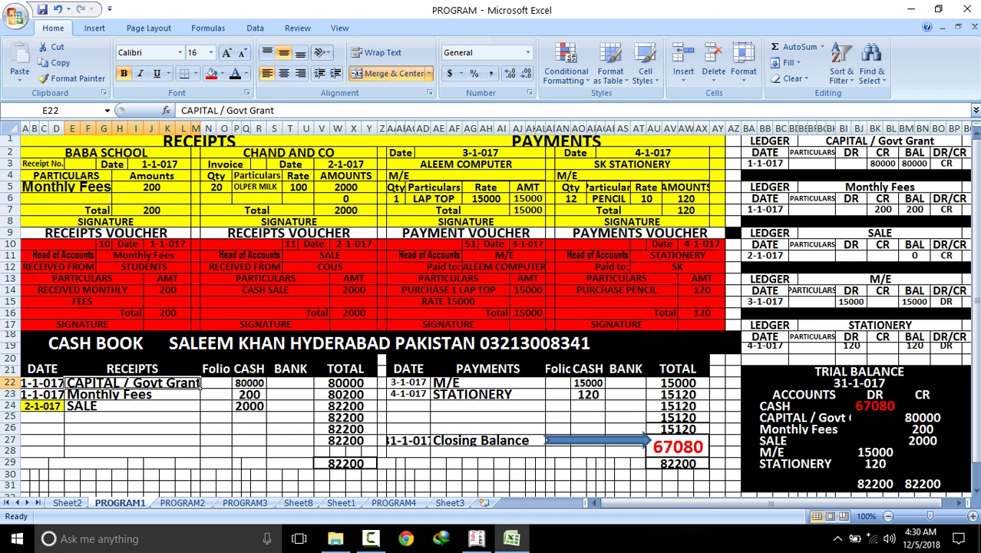
Inspect PROGRAM1's row 25 running total and 67080 closing balance formula before returning to PROGRAM2
{"action": "left_click", "coordinate": [250, 417]}
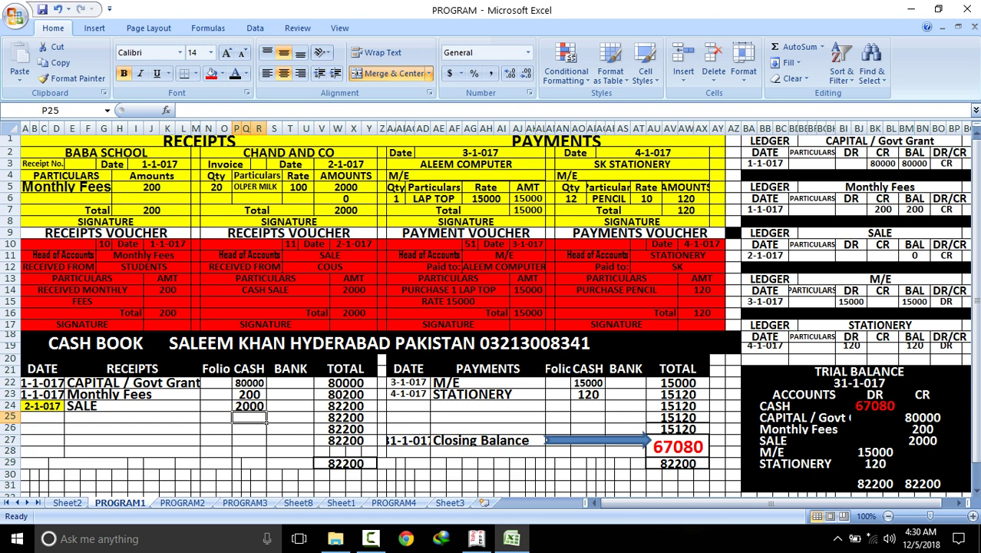
{"action": "left_click", "coordinate": [678, 446]}
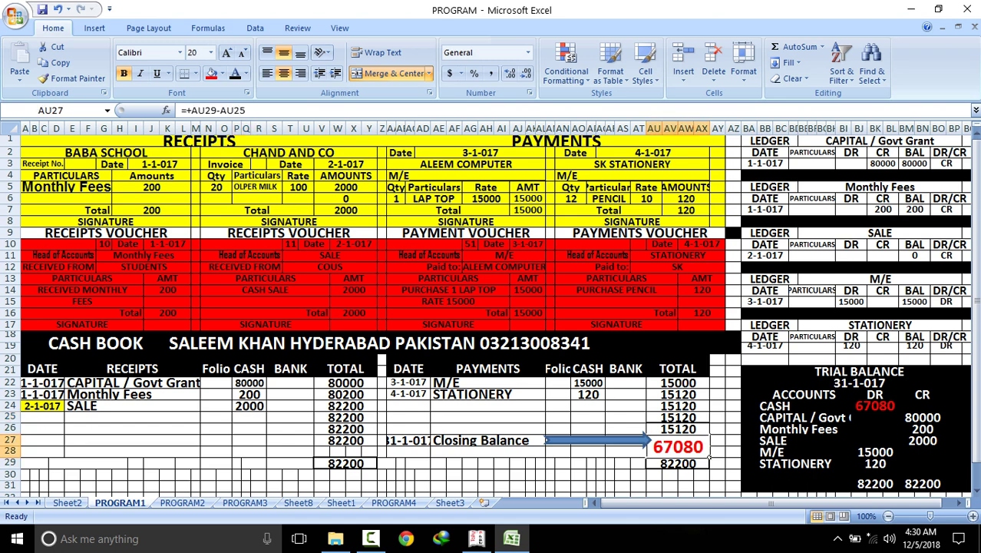
{"action": "left_click", "coordinate": [708, 420]}
{"action": "left_click", "coordinate": [710, 454]}
{"action": "key", "text": "ctrl+Page_Down"}
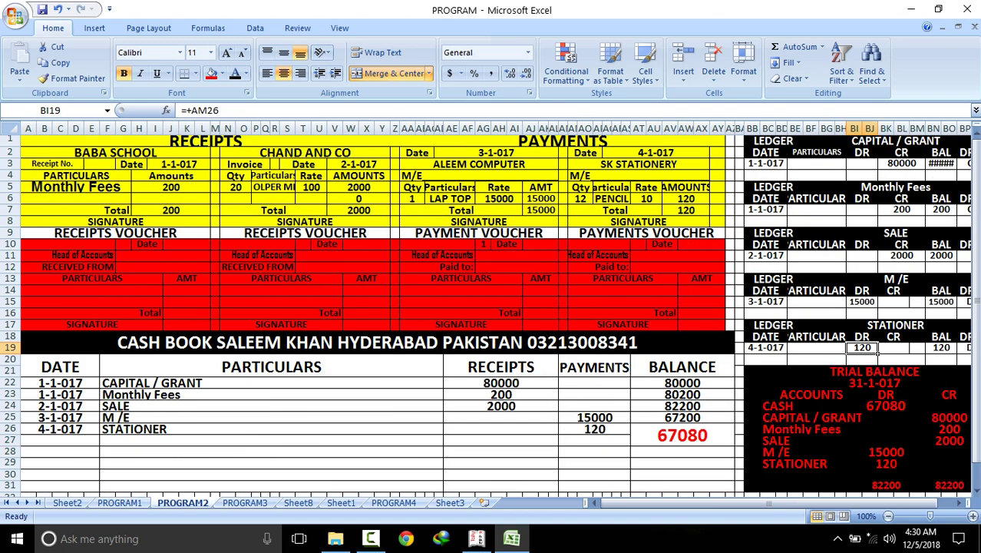
Walk the BALANCE column formulas from the 80000 opening balance through 80200, 82200 and 67200
{"action": "left_click", "coordinate": [682, 429]}
{"action": "key", "text": "Up"}
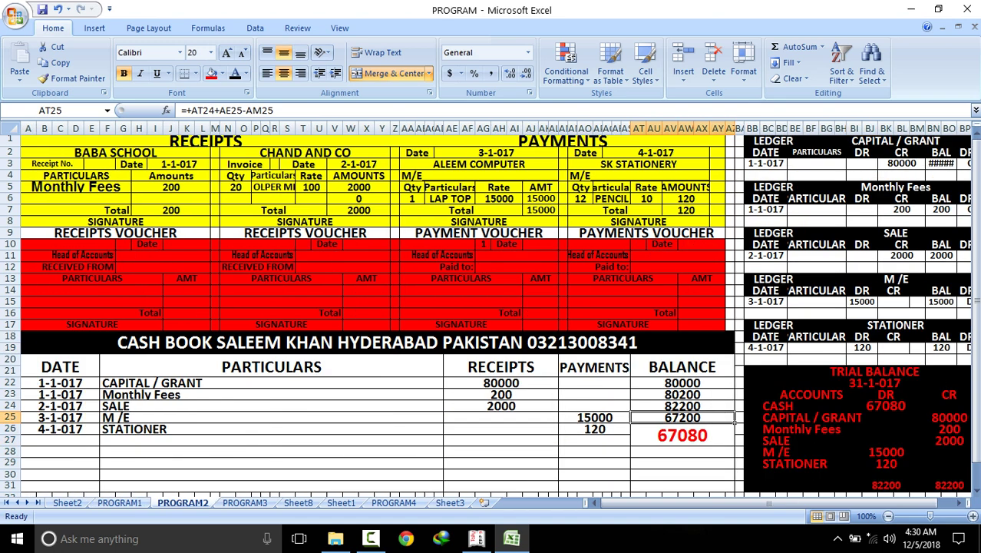
{"action": "key", "text": "Up"}
{"action": "key", "text": "Up"}
{"action": "left_click", "coordinate": [682, 405]}
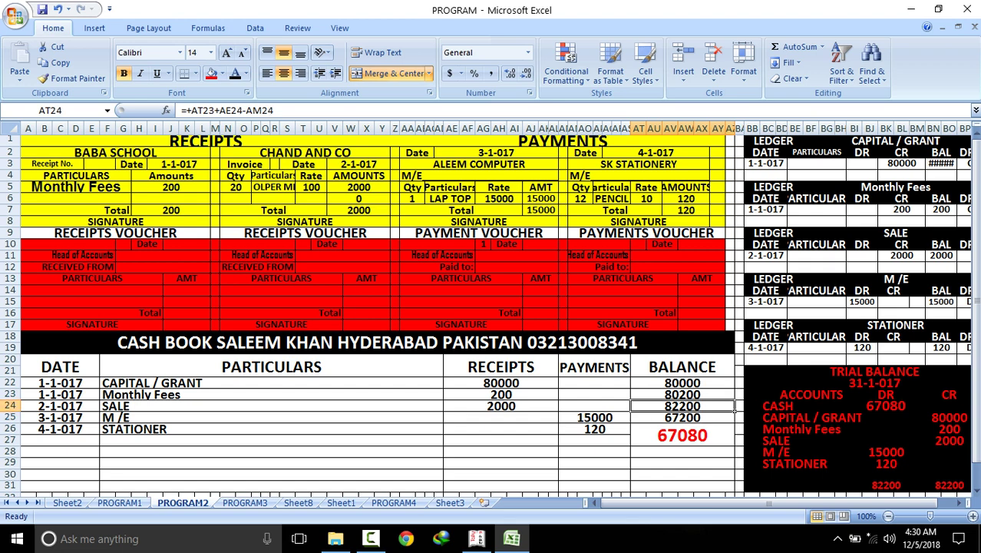
{"action": "left_click", "coordinate": [682, 383]}
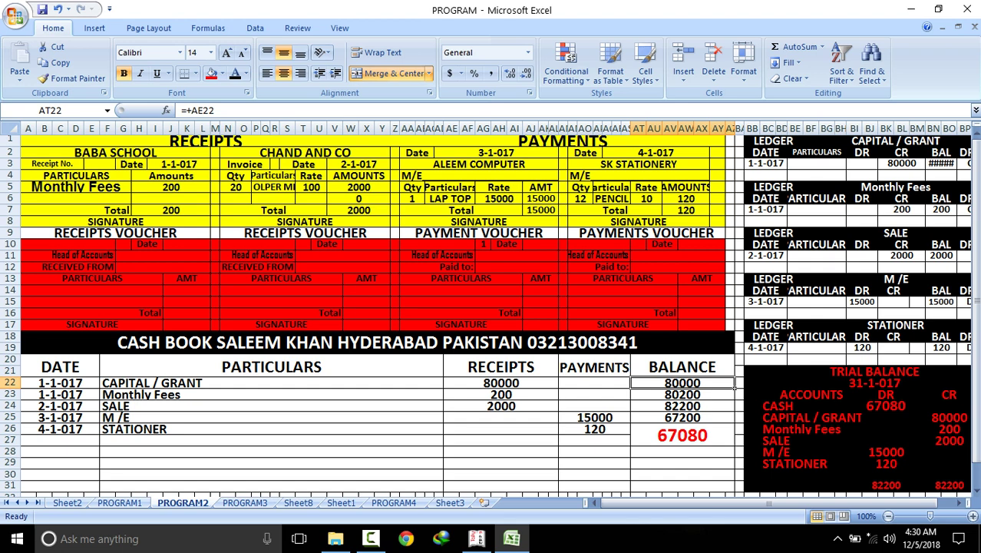
{"action": "left_click", "coordinate": [681, 394]}
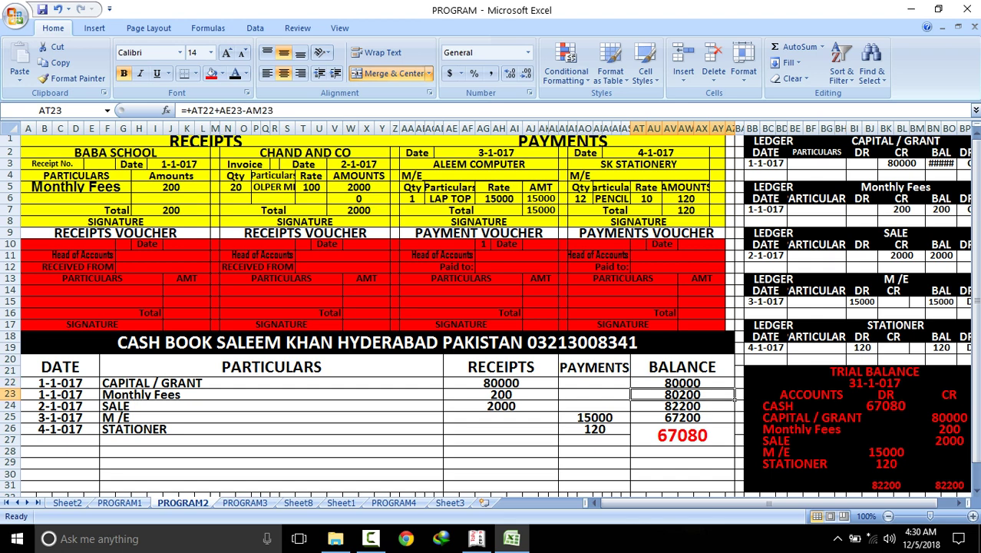
{"action": "left_click", "coordinate": [682, 405]}
{"action": "left_click", "coordinate": [682, 417]}
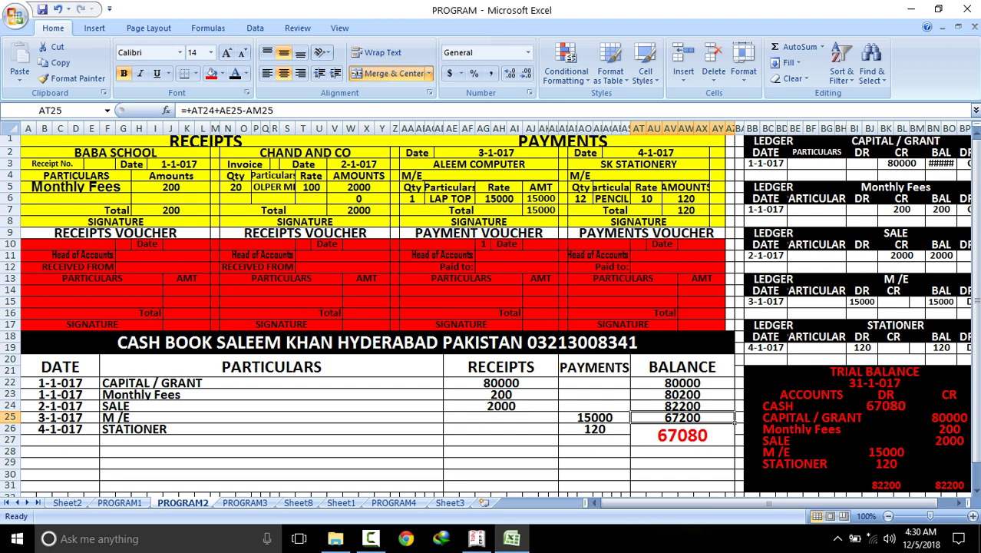
Point out the 80200, 82200 and final 67080 balances, then return to PROGRAM1
{"action": "left_click", "coordinate": [681, 394]}
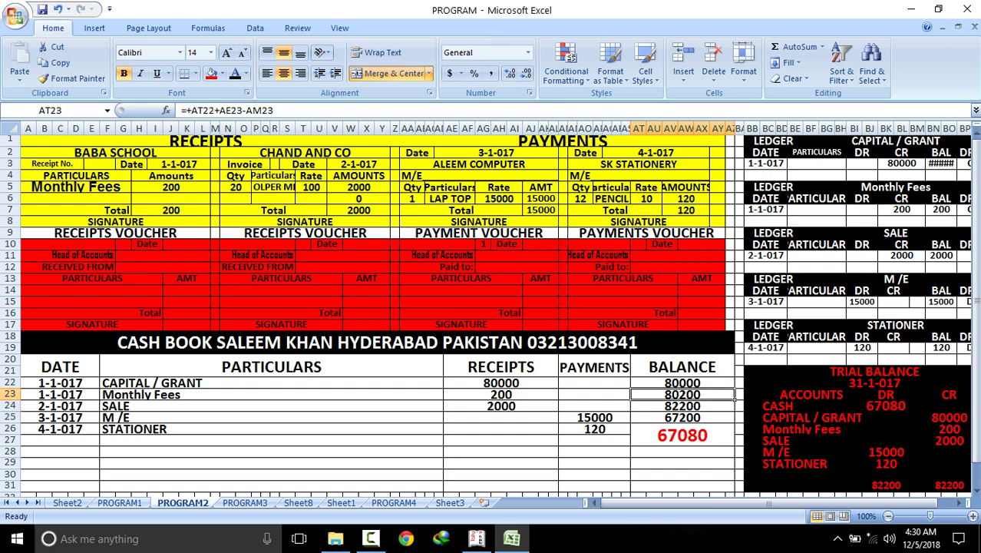
{"action": "left_click", "coordinate": [682, 434]}
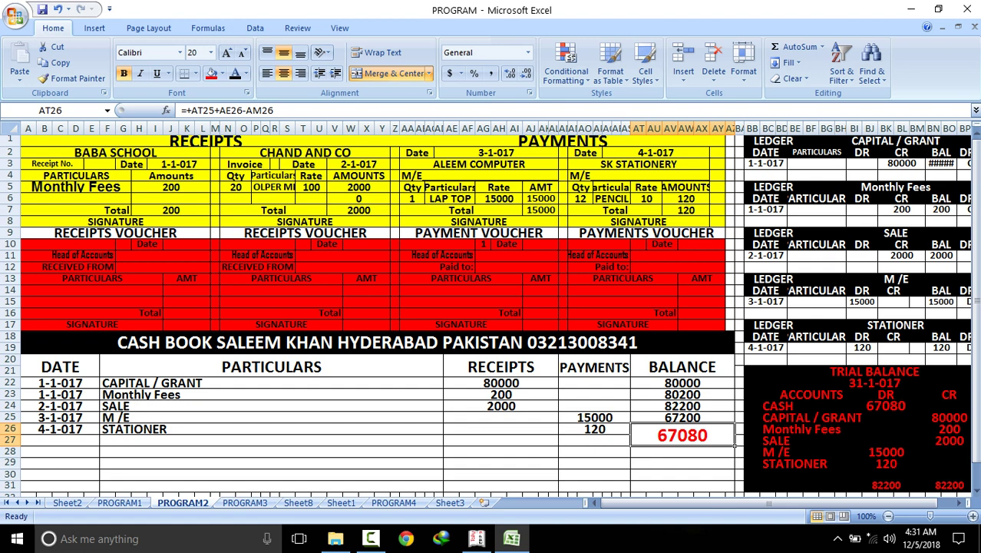
{"action": "left_click", "coordinate": [682, 406]}
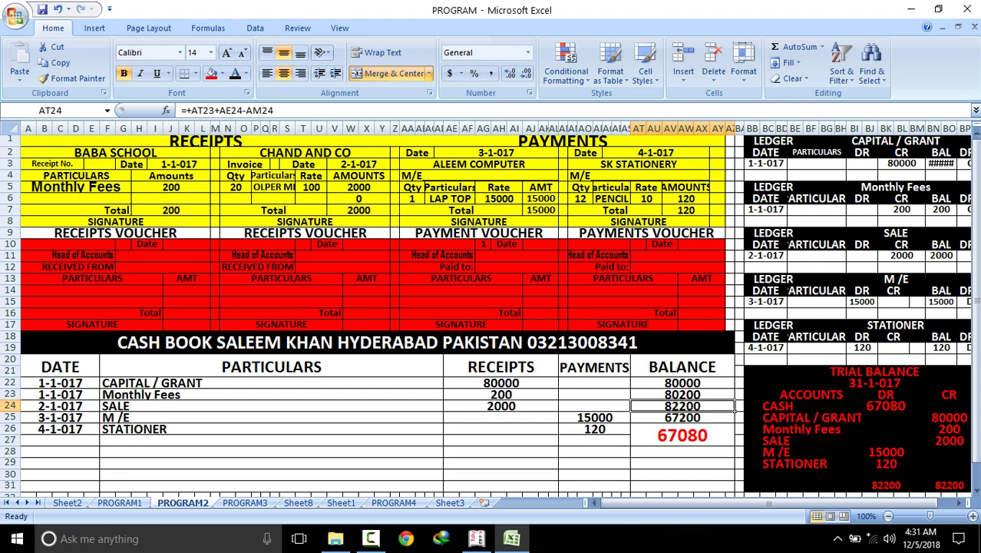
{"action": "left_click", "coordinate": [682, 394]}
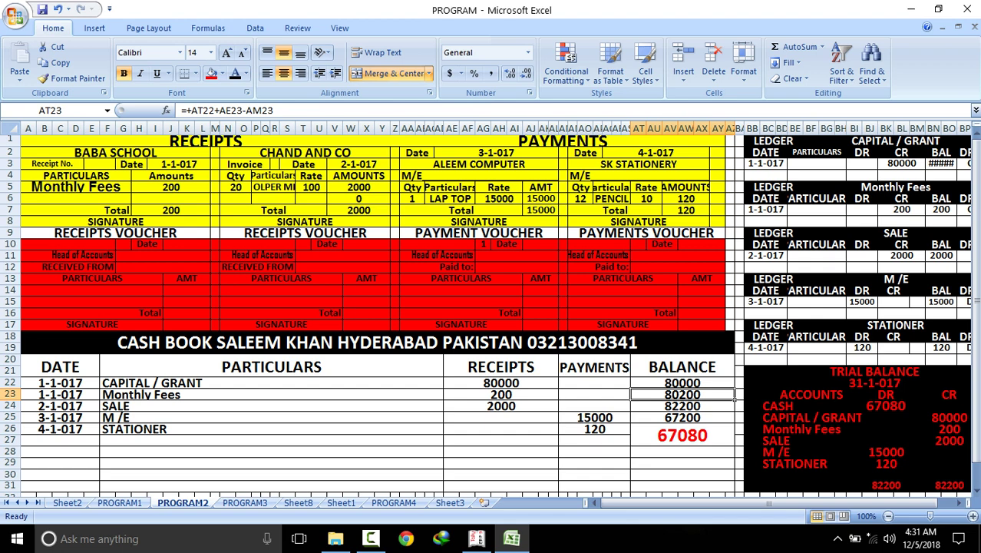
{"action": "left_click", "coordinate": [683, 406]}
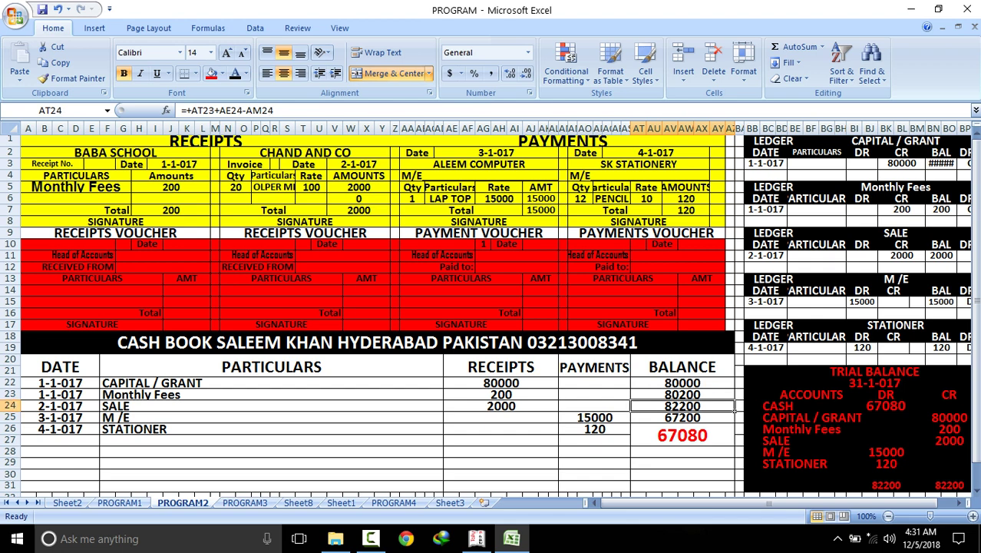
{"action": "key", "text": "ctrl+Page_Up"}
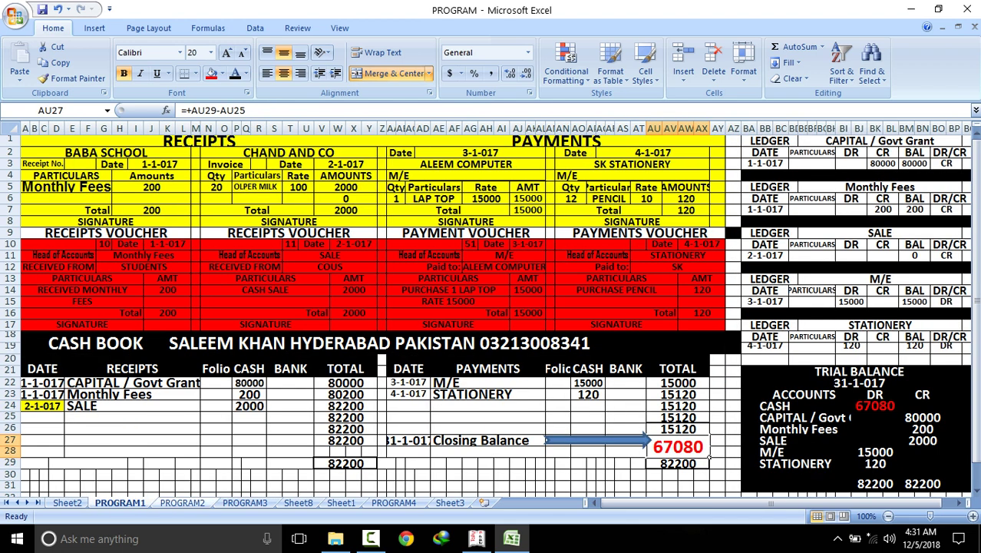
Move to the PROGRAM3 sheet and select the Peach Tree cash book title cell
{"action": "key", "text": "ctrl+Page_Down"}
{"action": "key", "text": "ctrl+Page_Down"}
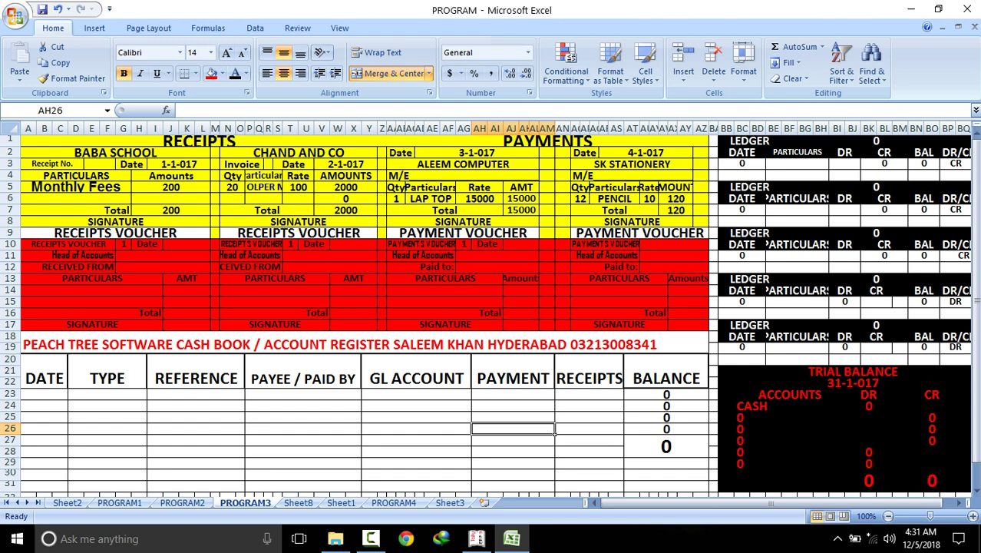
{"action": "left_click", "coordinate": [706, 352]}
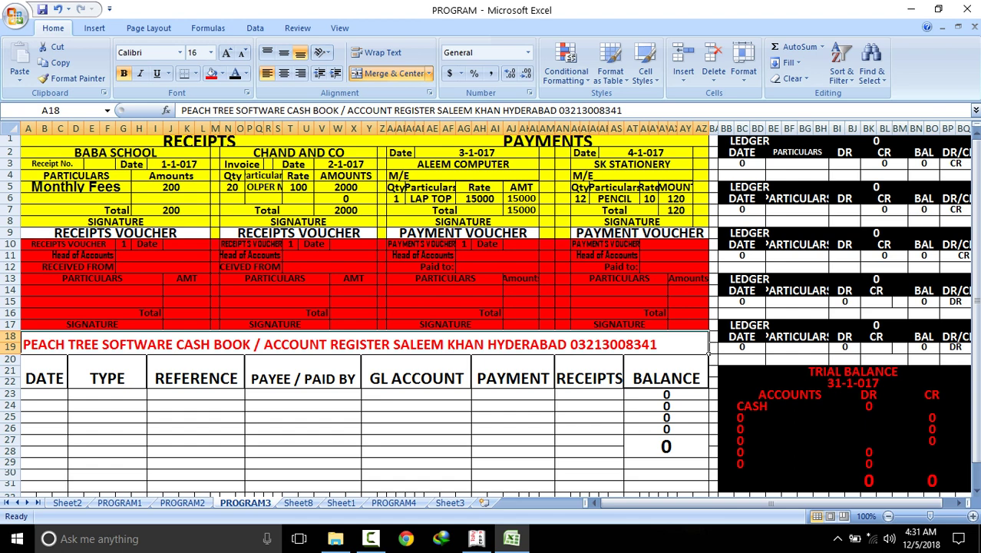
Copy the receipt date 1-1-017 from I3 and paste it into the first DATE cell A23
{"action": "left_click", "coordinate": [192, 164]}
{"action": "right_click", "coordinate": [193, 163]}
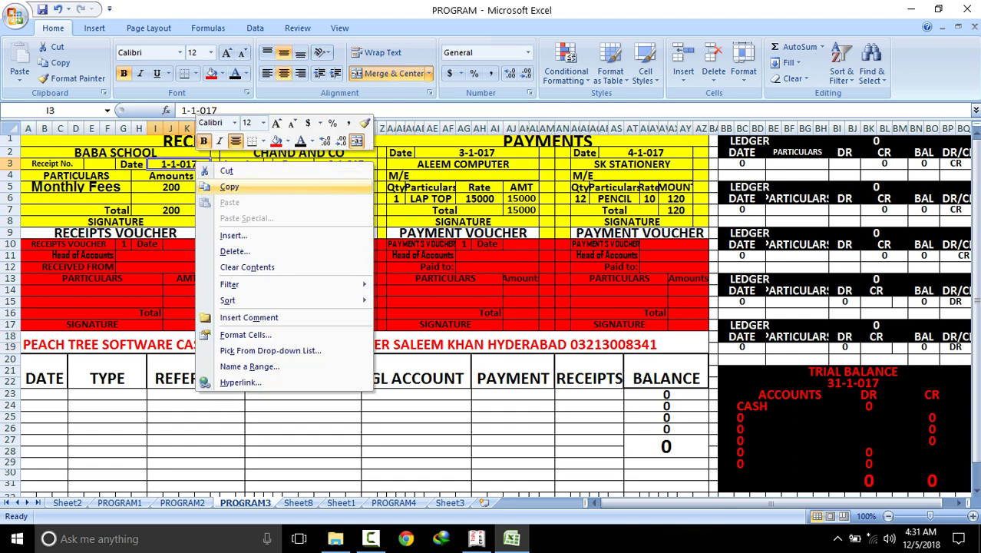
{"action": "left_click", "coordinate": [222, 187]}
{"action": "left_click", "coordinate": [43, 394]}
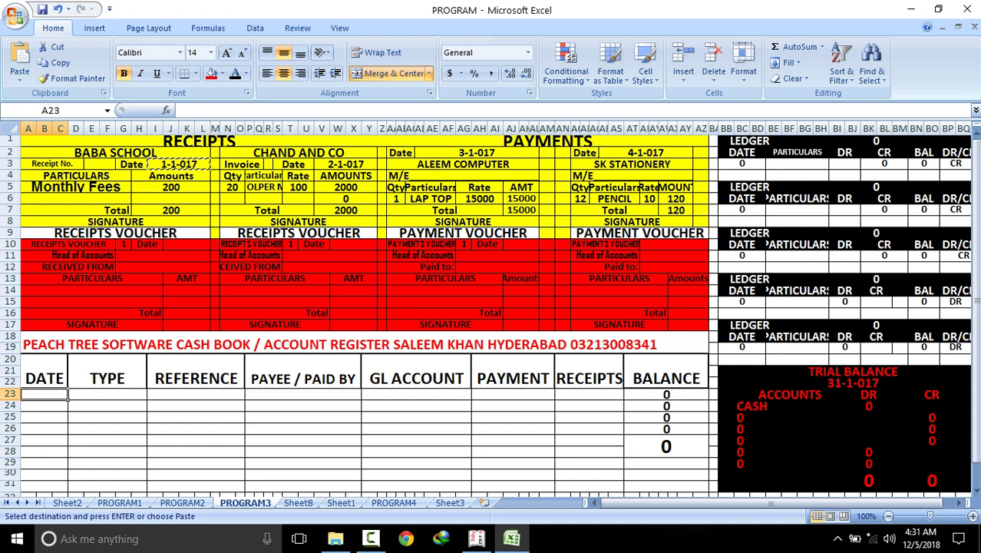
{"action": "right_click", "coordinate": [49, 399]}
{"action": "left_click", "coordinate": [77, 205]}
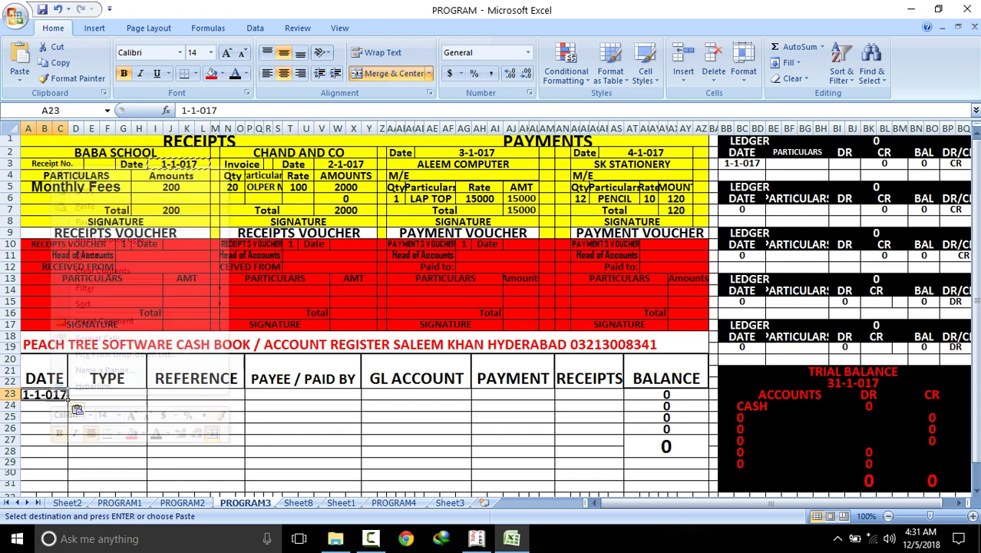
{"action": "left_click", "coordinate": [107, 394]}
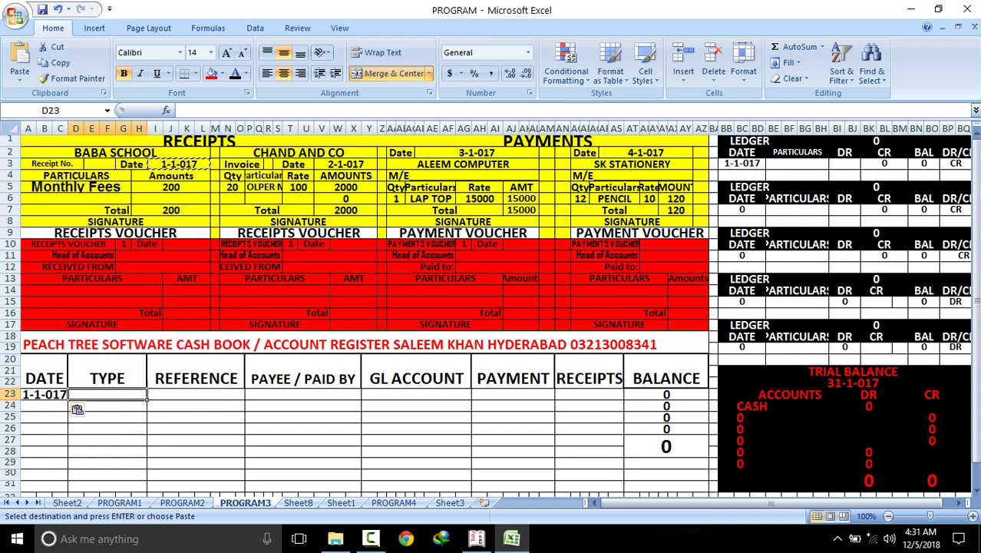
Enter type RECEIPTS, reference CASH, and 'RECEIVED' plus the payer's name as payee
{"action": "type", "text": "R"}
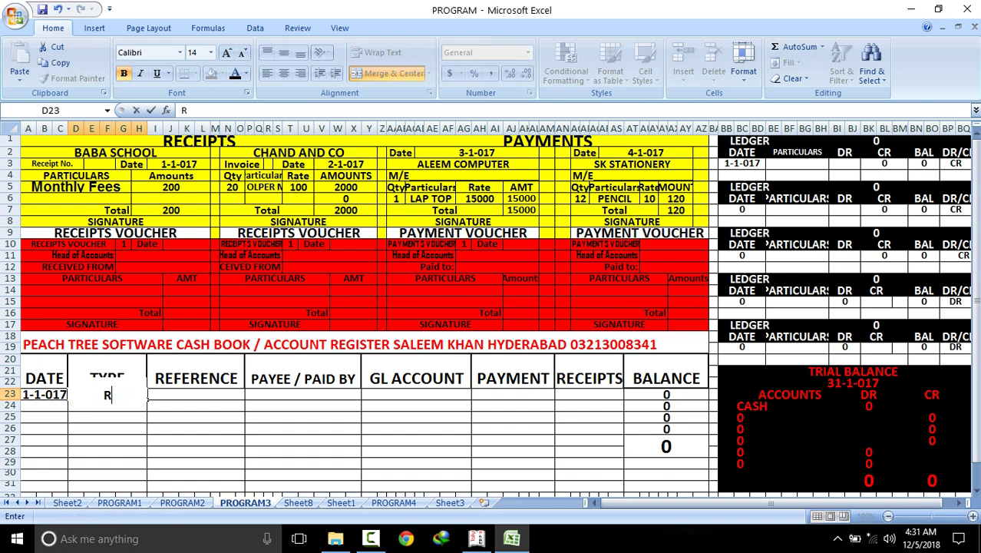
{"action": "type", "text": "ECEIPTS"}
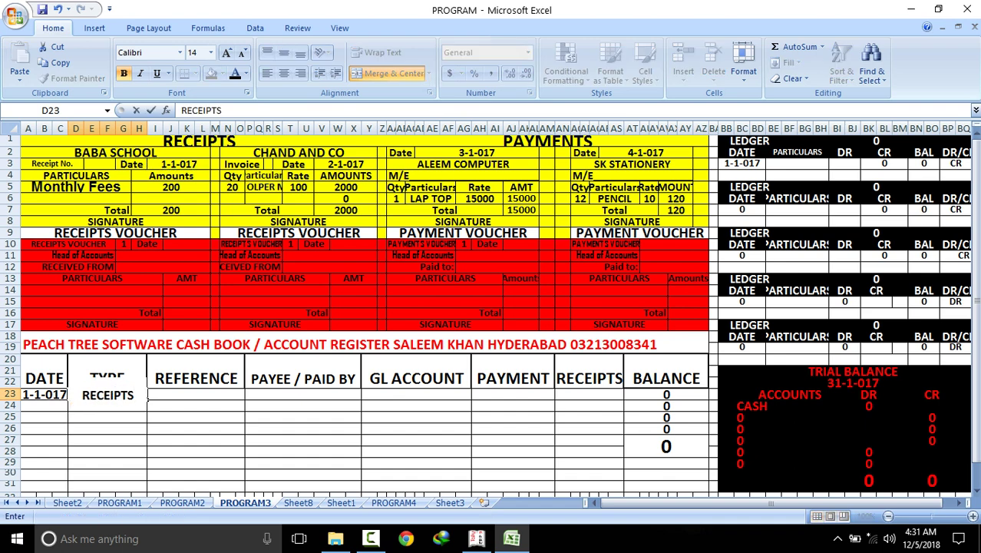
{"action": "key", "text": "Tab"}
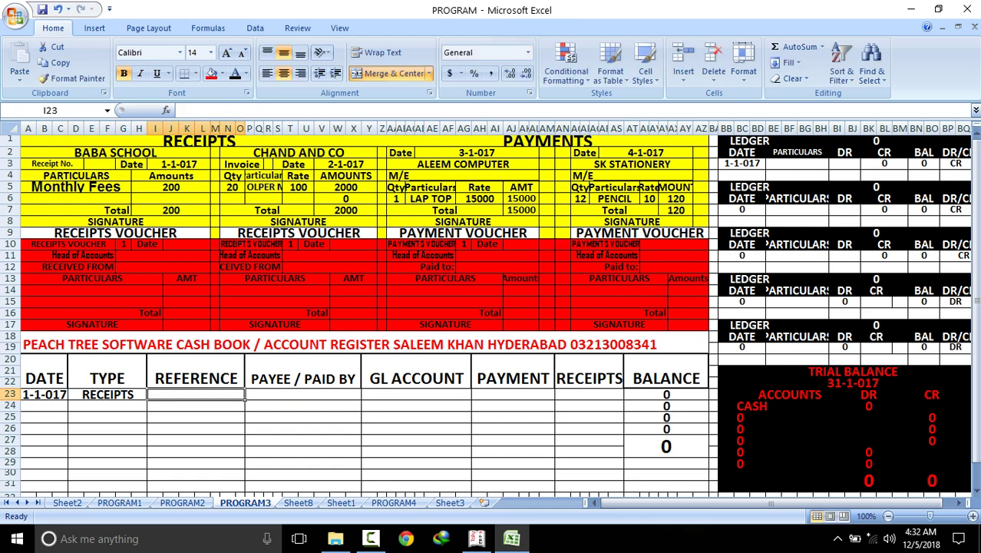
{"action": "type", "text": "CASH"}
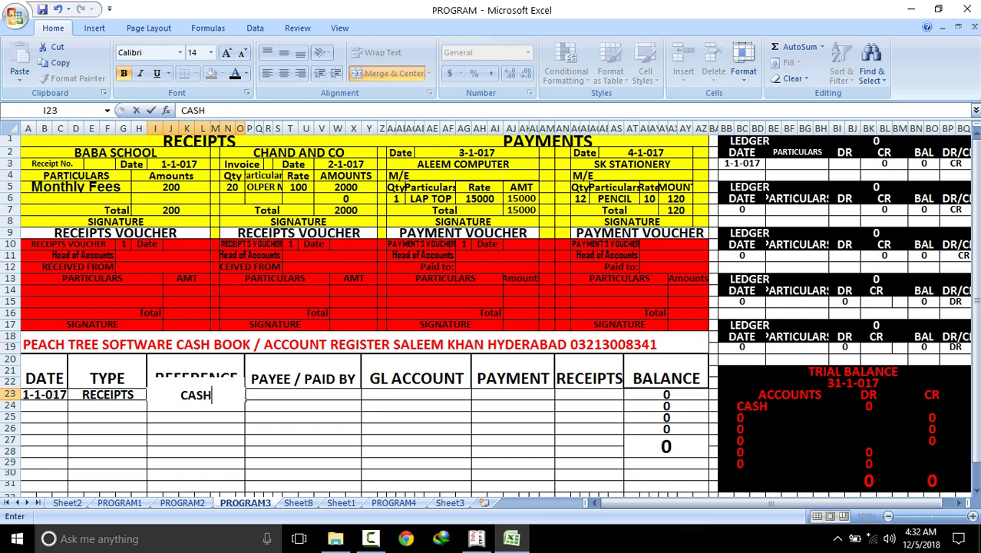
{"action": "key", "text": "Tab"}
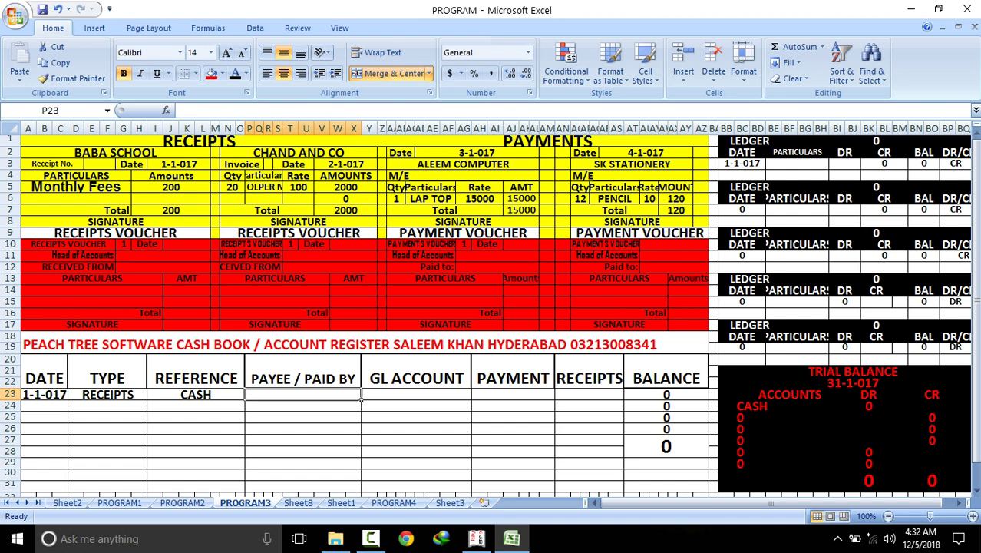
{"action": "type", "text": "RE"}
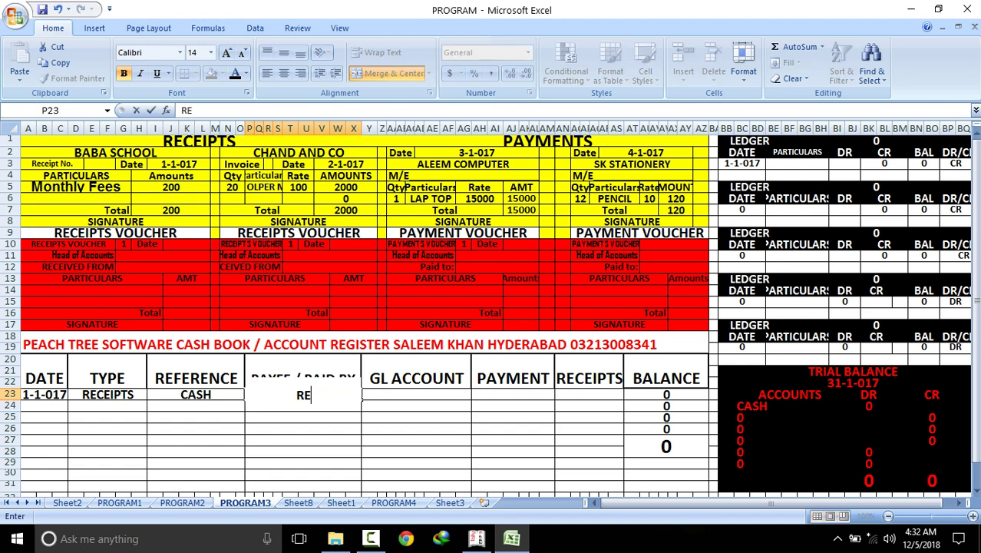
{"action": "type", "text": "CEIVED"}
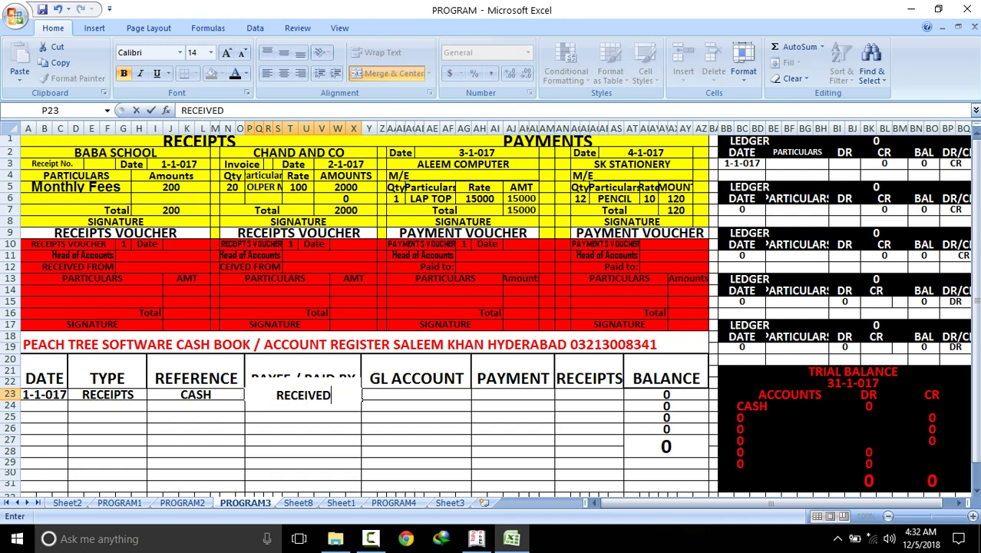
{"action": "key", "text": "ctrl+Return"}
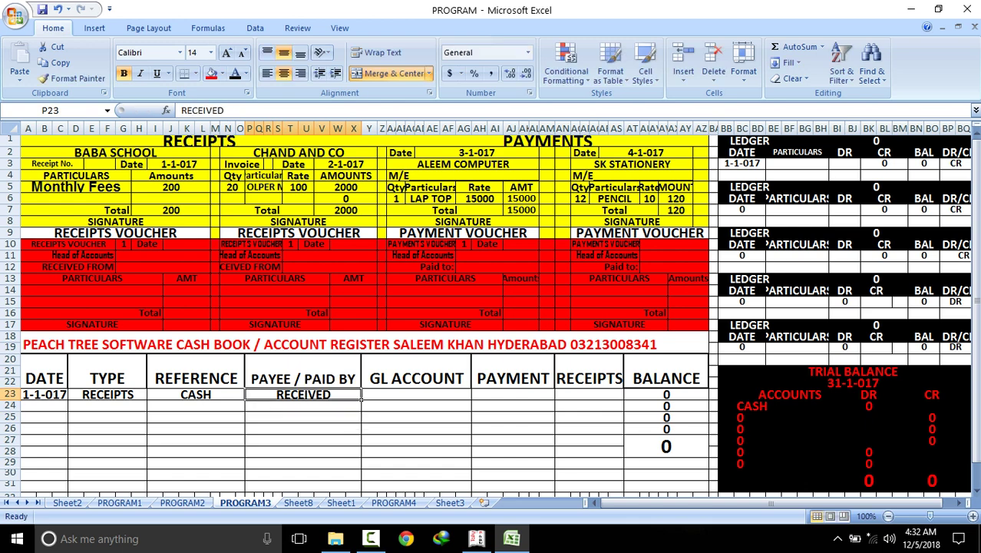
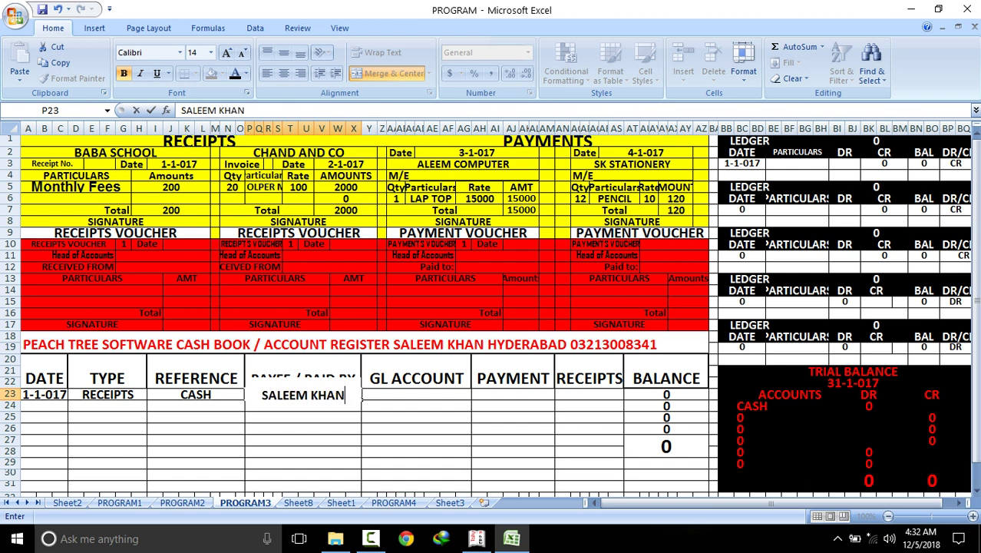
{"action": "key", "text": "Tab"}
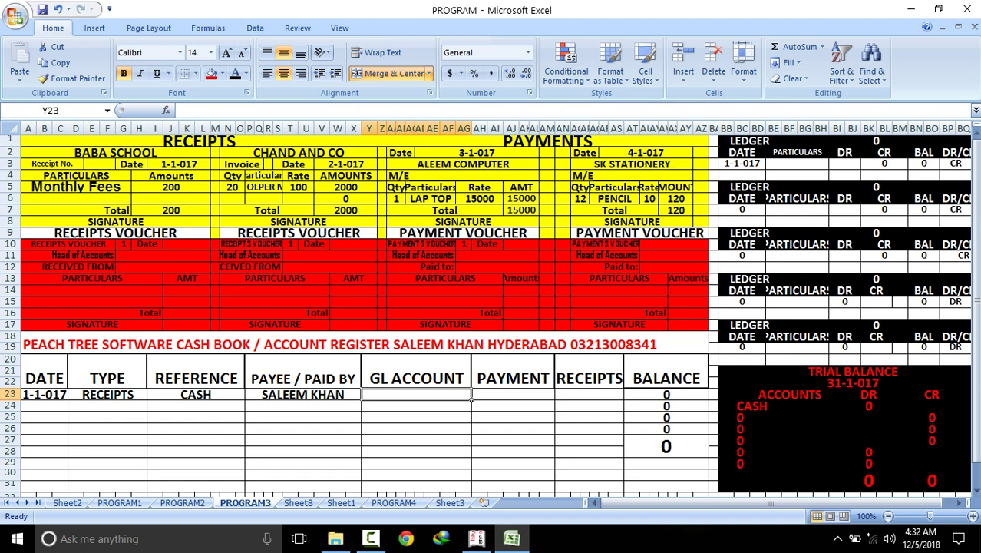
Enter CAPITAL as the GL account with an 80000 receipt on cash book row 23
{"action": "type", "text": "C"}
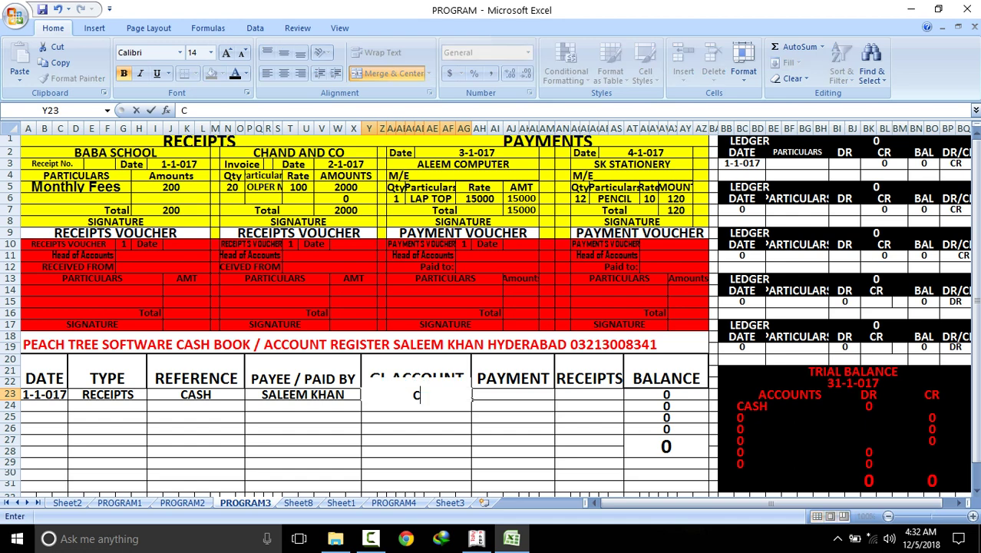
{"action": "type", "text": "APITAL"}
{"action": "key", "text": "Return"}
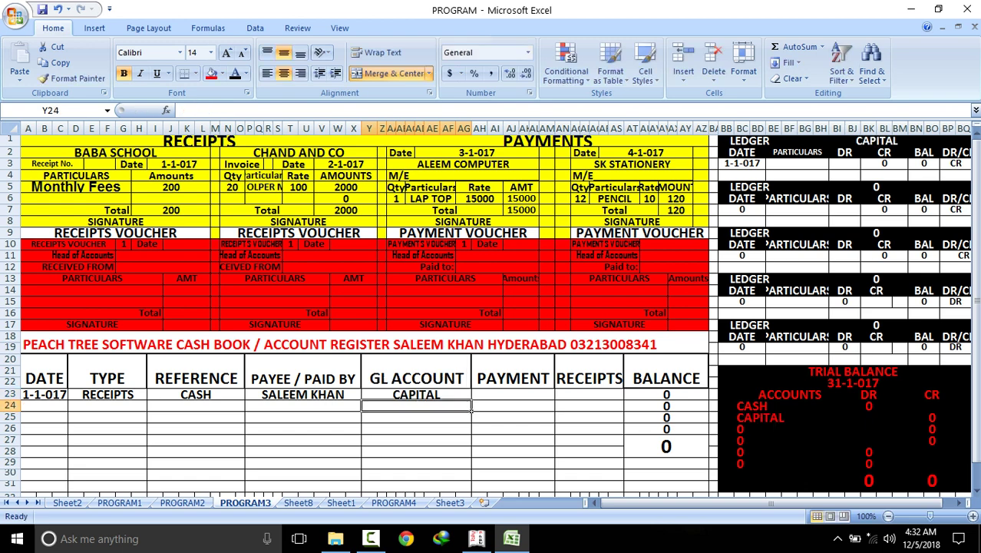
{"action": "left_click", "coordinate": [875, 141]}
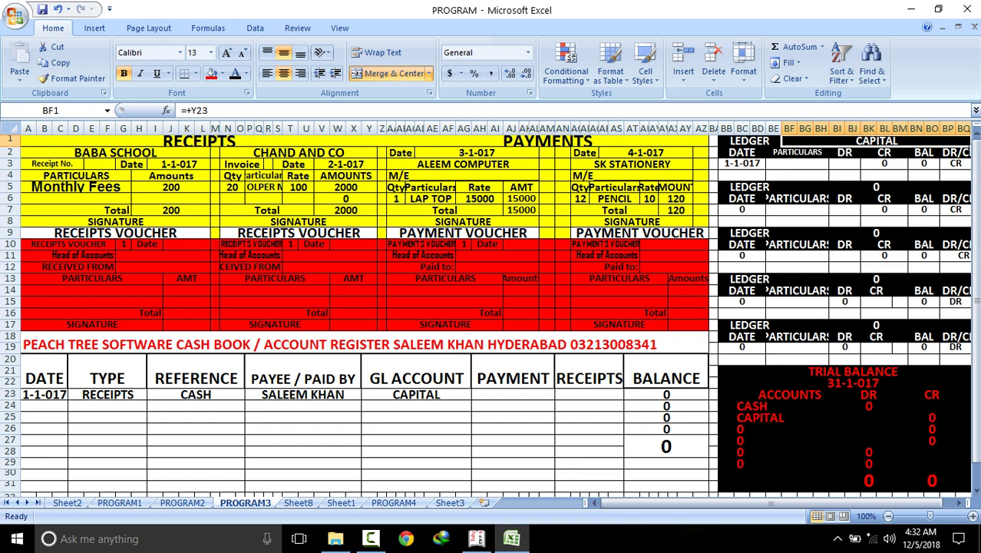
{"action": "left_click", "coordinate": [589, 394]}
{"action": "type", "text": "80000"}
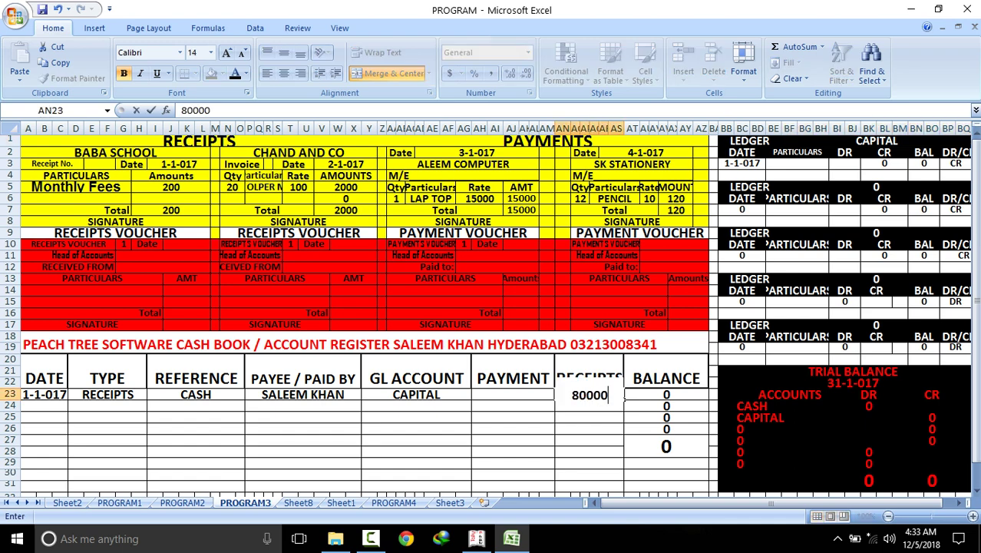
{"action": "key", "text": "Return"}
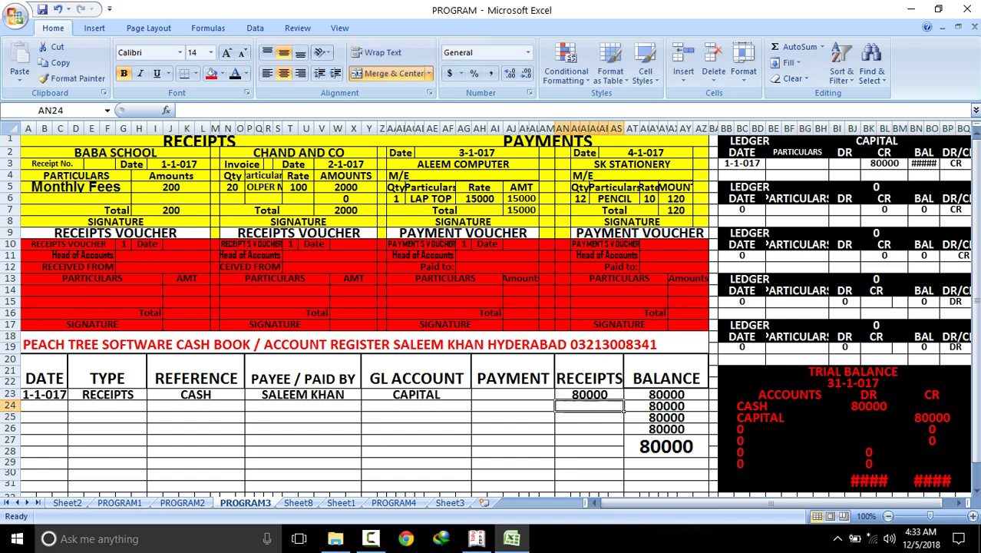
Decrease the font twice on the DR and CR trial balance totals so 80000 displays
{"action": "left_click", "coordinate": [875, 481]}
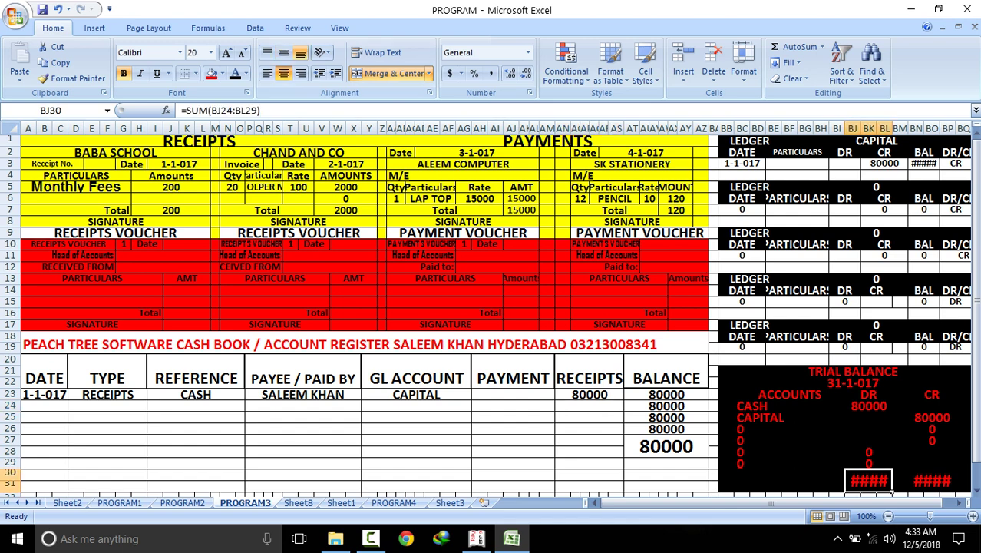
{"action": "left_click", "coordinate": [243, 53]}
{"action": "left_click", "coordinate": [243, 53]}
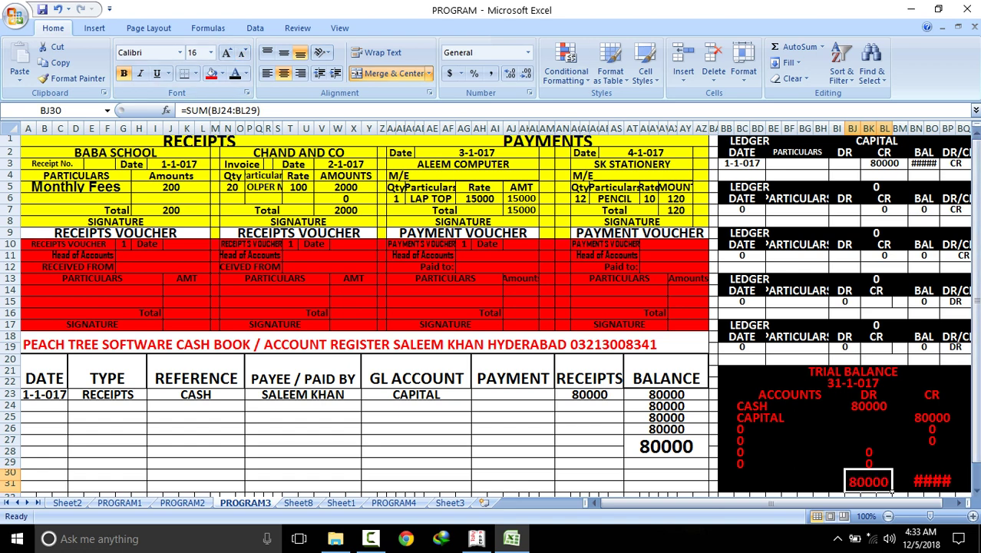
{"action": "left_click", "coordinate": [948, 484]}
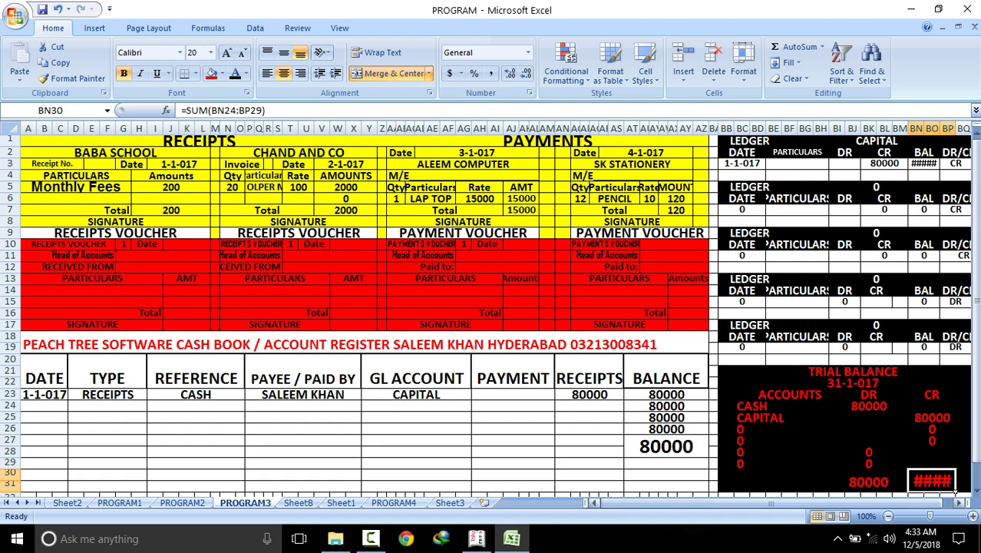
{"action": "key", "text": "alt+h"}
{"action": "key", "text": "f"}
{"action": "key", "text": "k"}
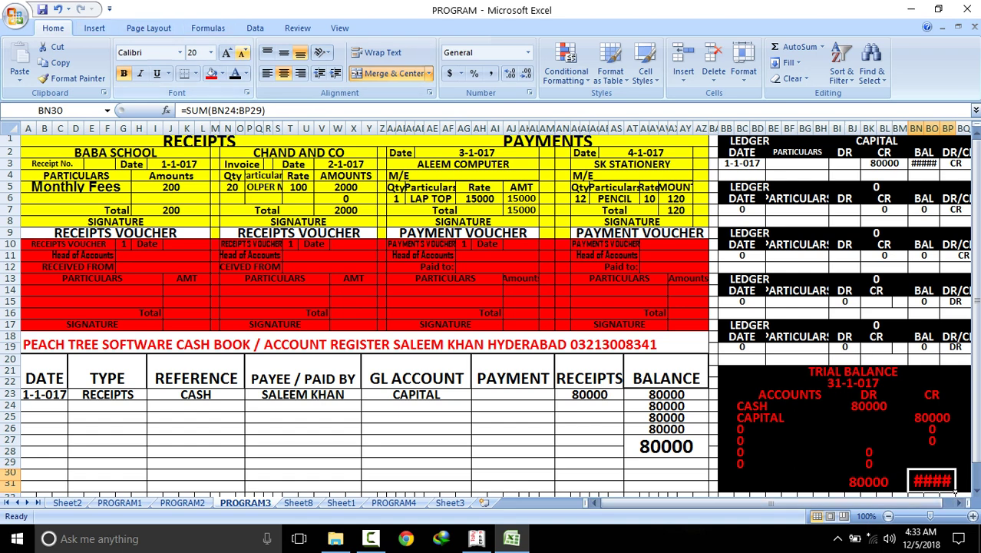
{"action": "key", "text": "alt+h"}
{"action": "key", "text": "f"}
{"action": "key", "text": "k"}
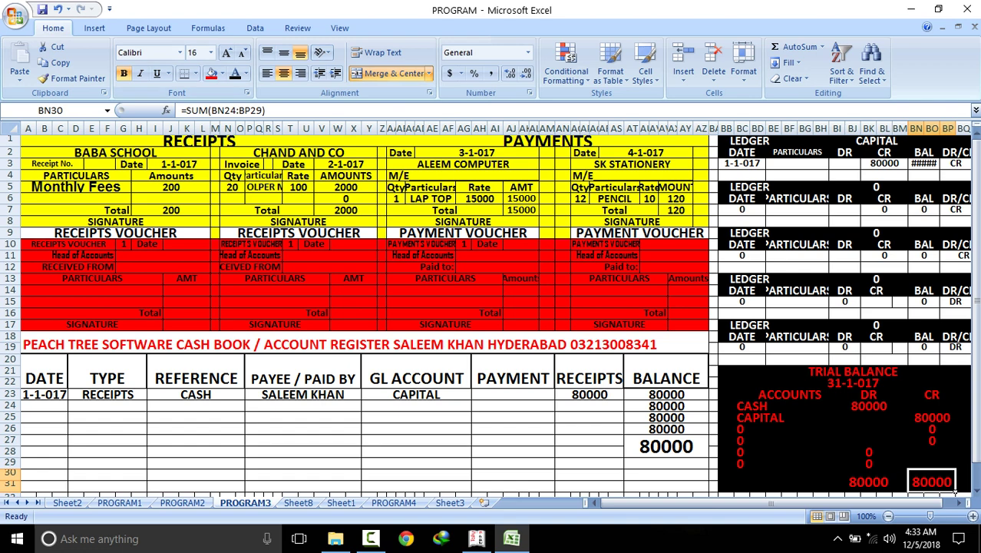
{"action": "left_click", "coordinate": [706, 456]}
{"action": "left_click", "coordinate": [868, 406]}
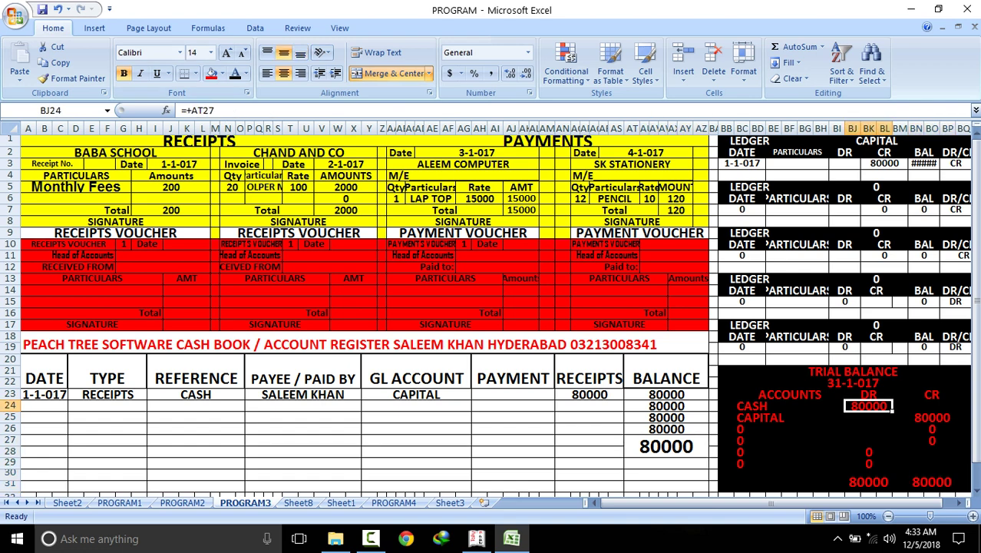
Start row 24 with the copied 1-1-017 date, RECEIPTS, CASH and payee STUDENTS
{"action": "left_click", "coordinate": [179, 165]}
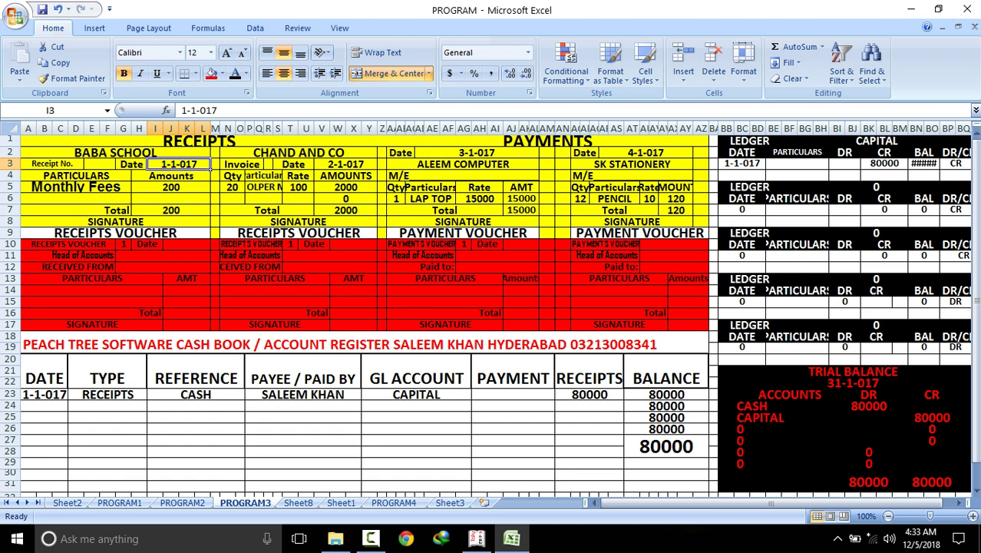
{"action": "right_click", "coordinate": [198, 164]}
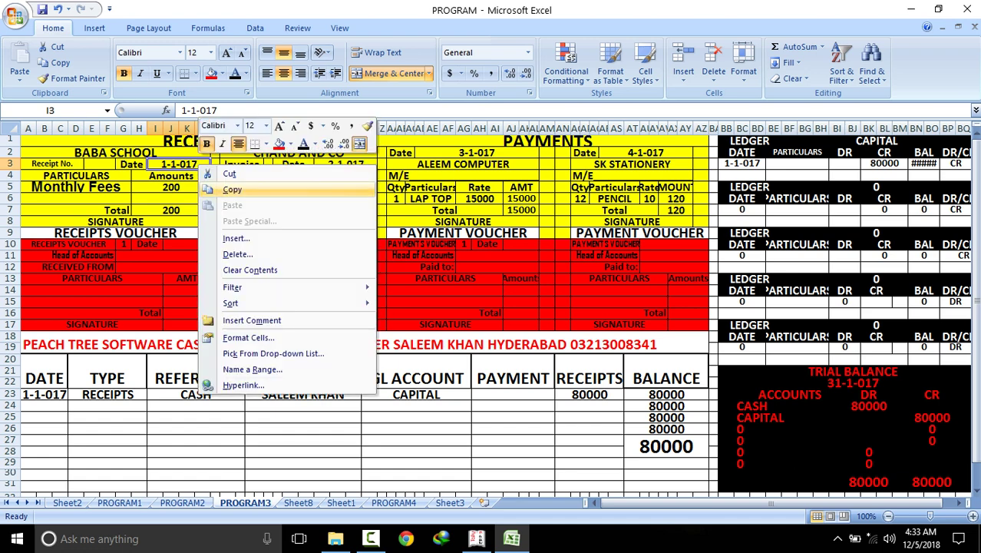
{"action": "left_click", "coordinate": [232, 189]}
{"action": "left_click", "coordinate": [60, 407]}
{"action": "right_click", "coordinate": [60, 406]}
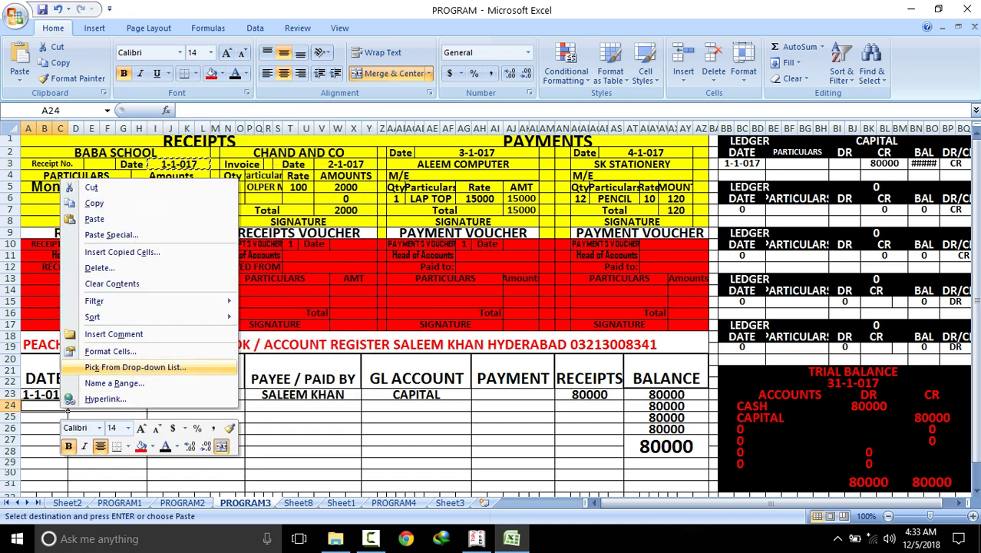
{"action": "left_click", "coordinate": [93, 219]}
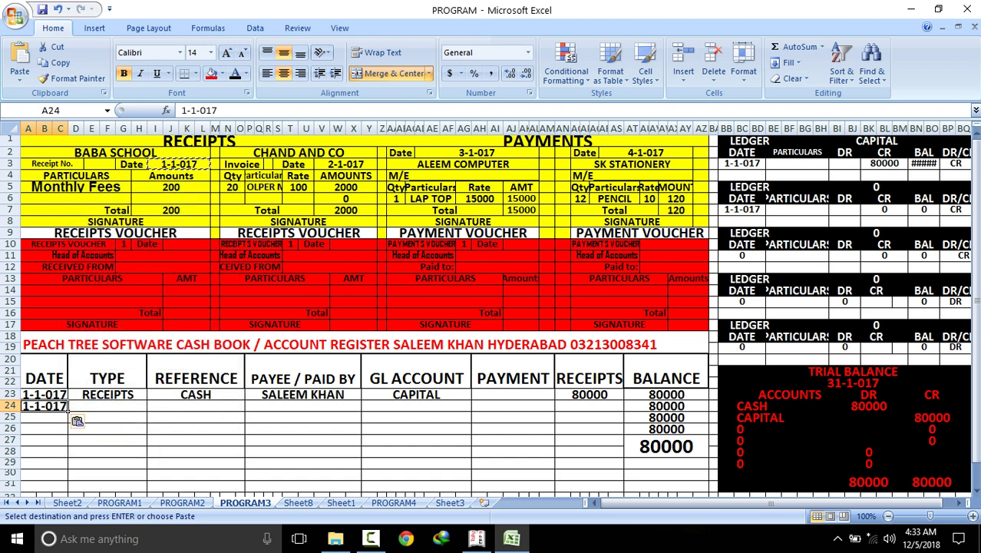
{"action": "key", "text": "Right"}
{"action": "type", "text": "R"}
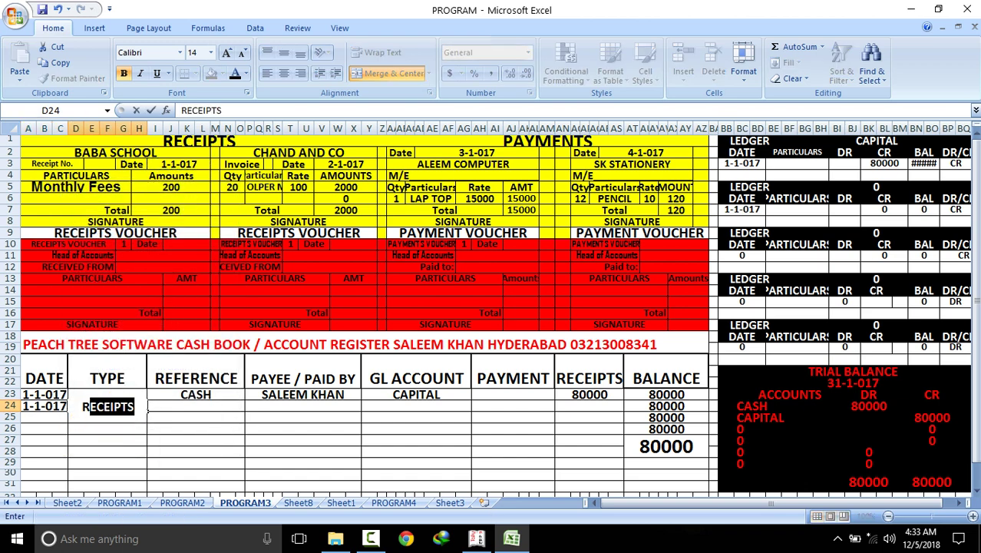
{"action": "key", "text": "Right"}
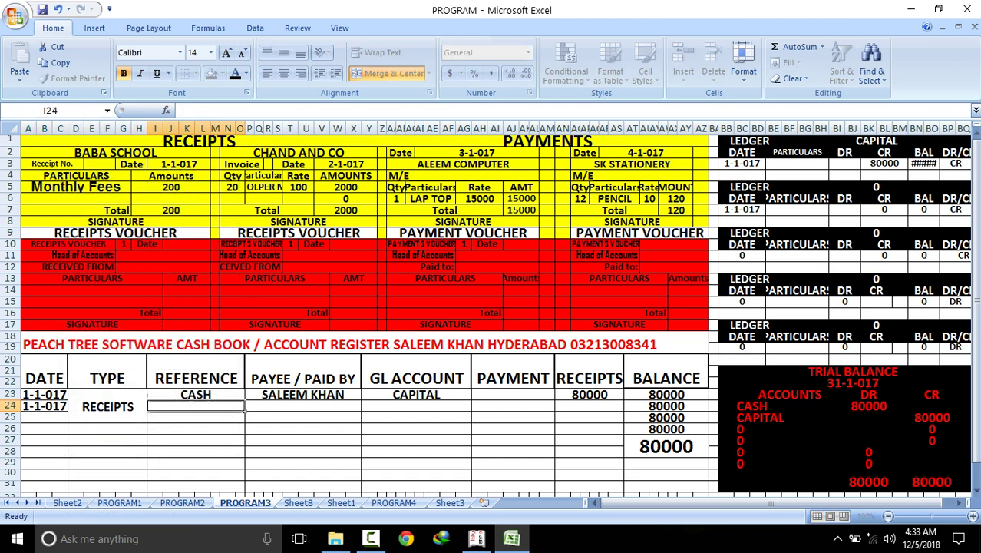
{"action": "type", "text": "C"}
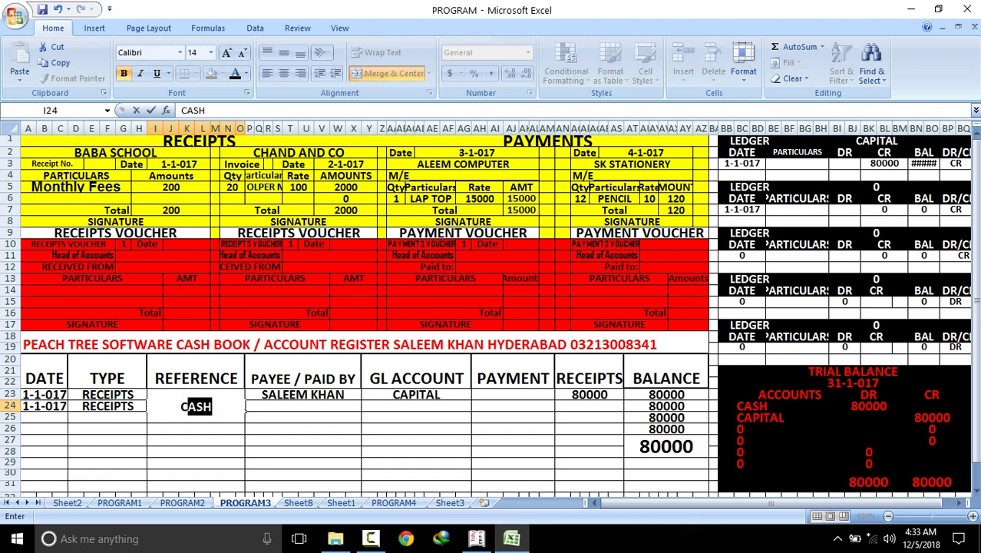
{"action": "key", "text": "Right"}
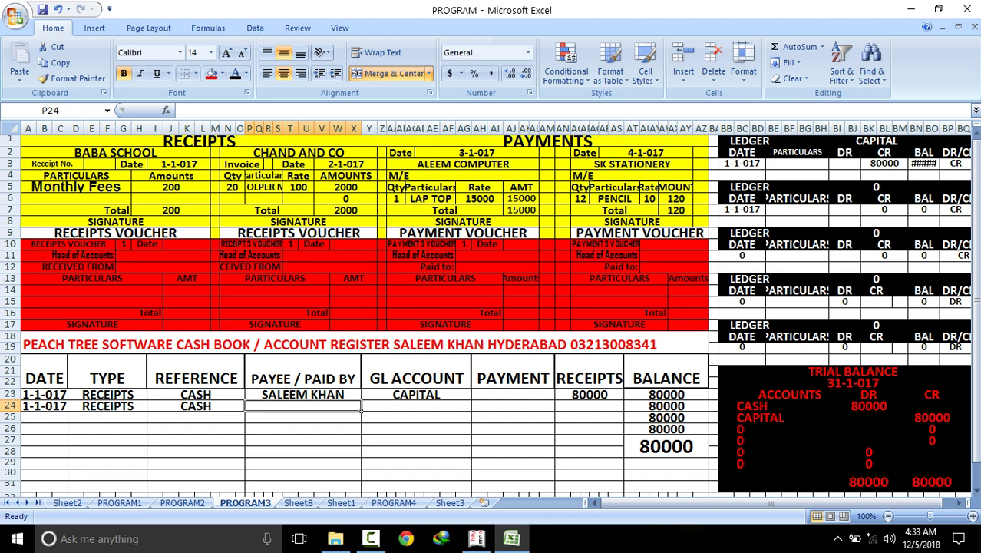
{"action": "type", "text": "STUDEN"}
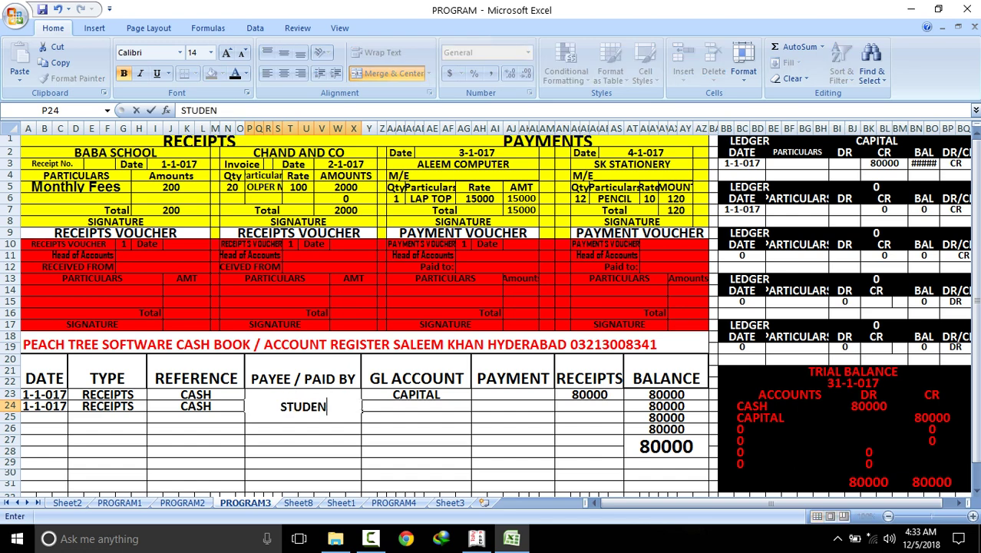
{"action": "type", "text": "TS"}
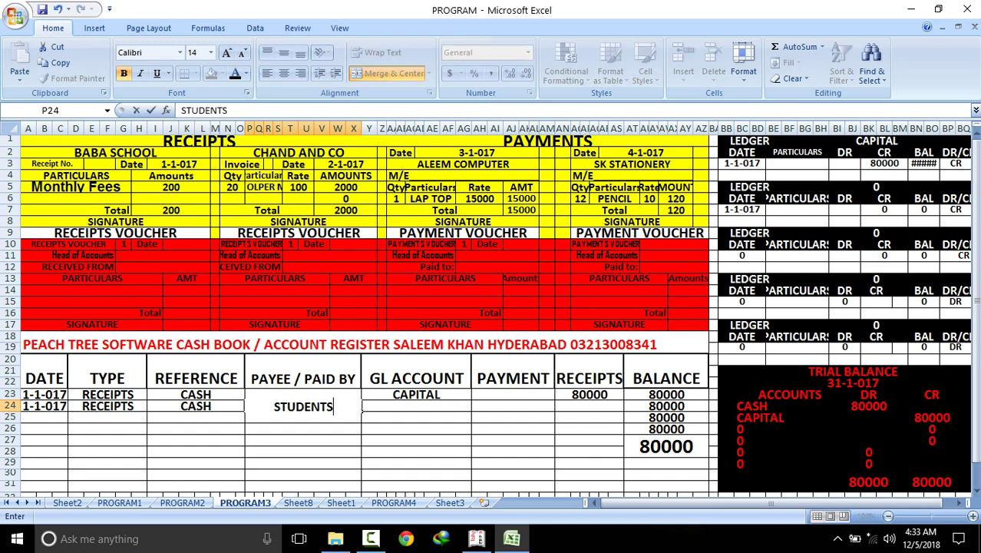
{"action": "key", "text": "Right"}
Copy Monthly Fees into row 24's GL ACCOUNT cell and check its ledger heading
{"action": "left_click", "coordinate": [77, 187]}
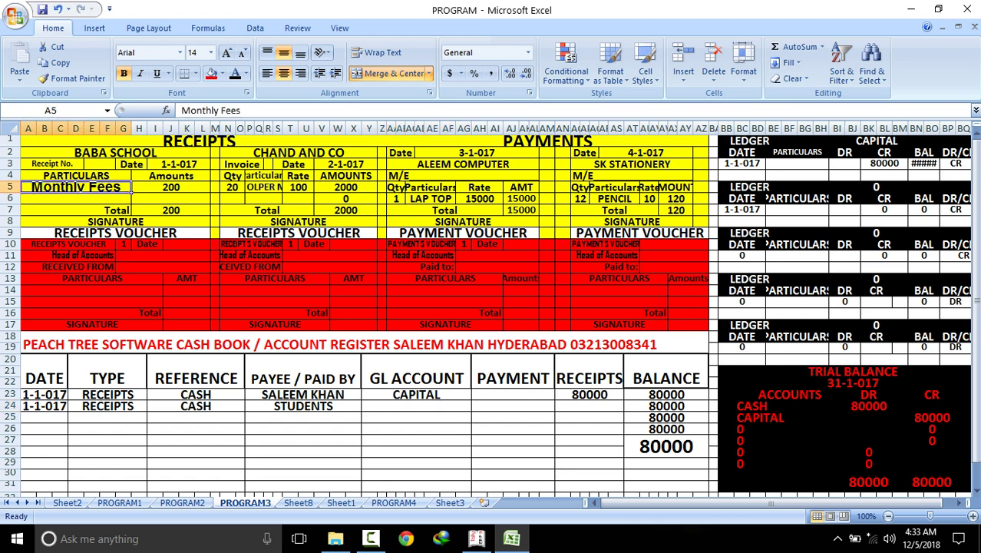
{"action": "right_click", "coordinate": [78, 185]}
{"action": "left_click", "coordinate": [112, 211]}
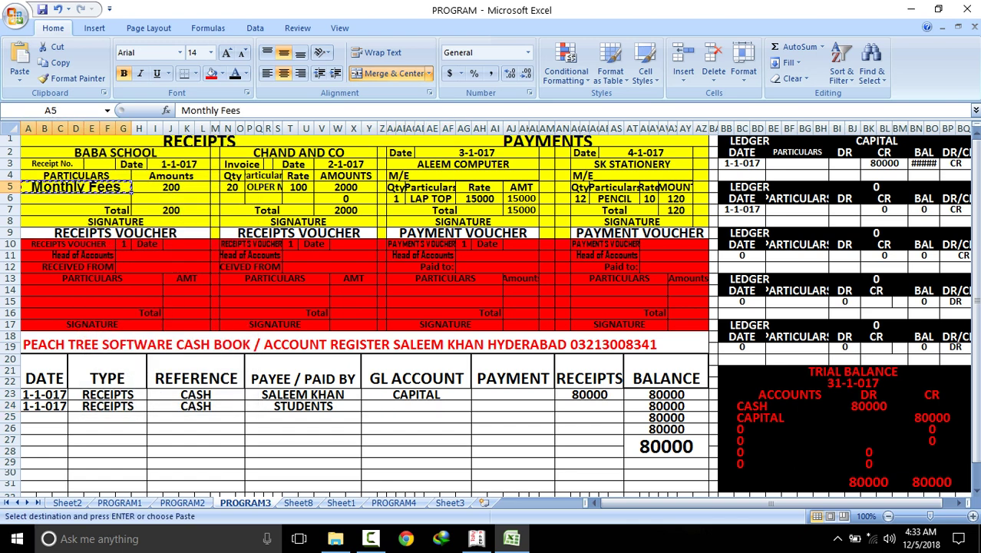
{"action": "left_click", "coordinate": [468, 406]}
{"action": "right_click", "coordinate": [468, 406]}
{"action": "key", "text": "Return"}
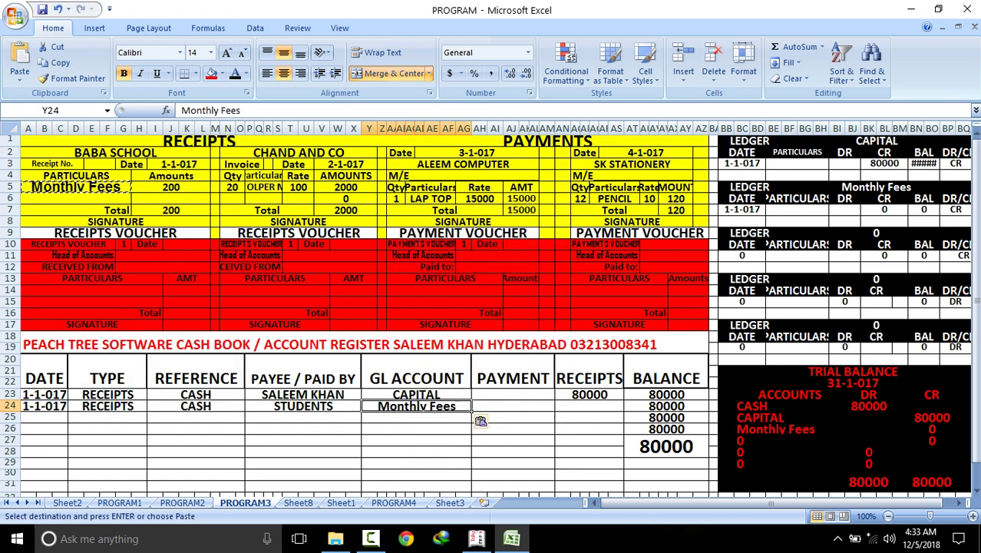
{"action": "key", "text": "ctrl+bracketright"}
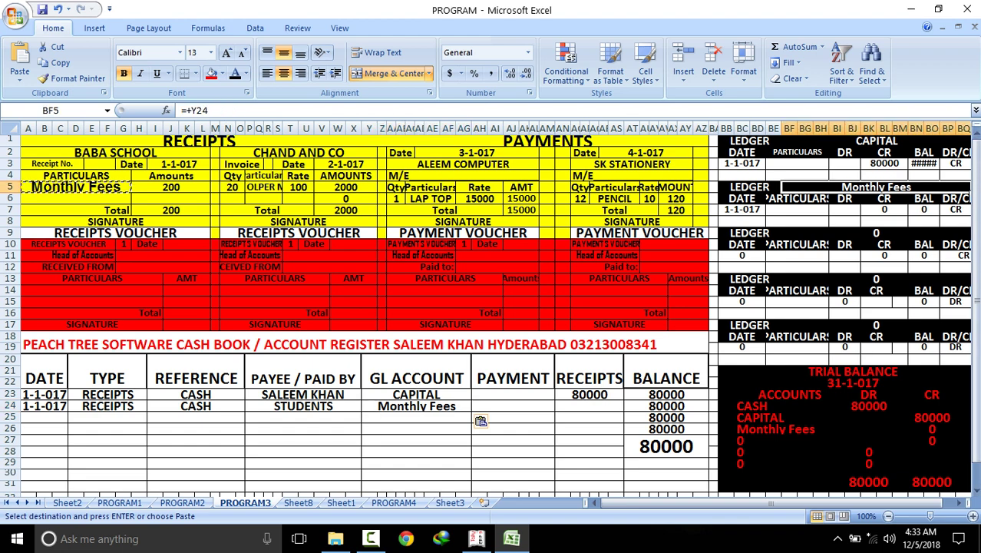
{"action": "key", "text": "ctrl+bracketleft"}
{"action": "key", "text": "Right"}
{"action": "key", "text": "Right"}
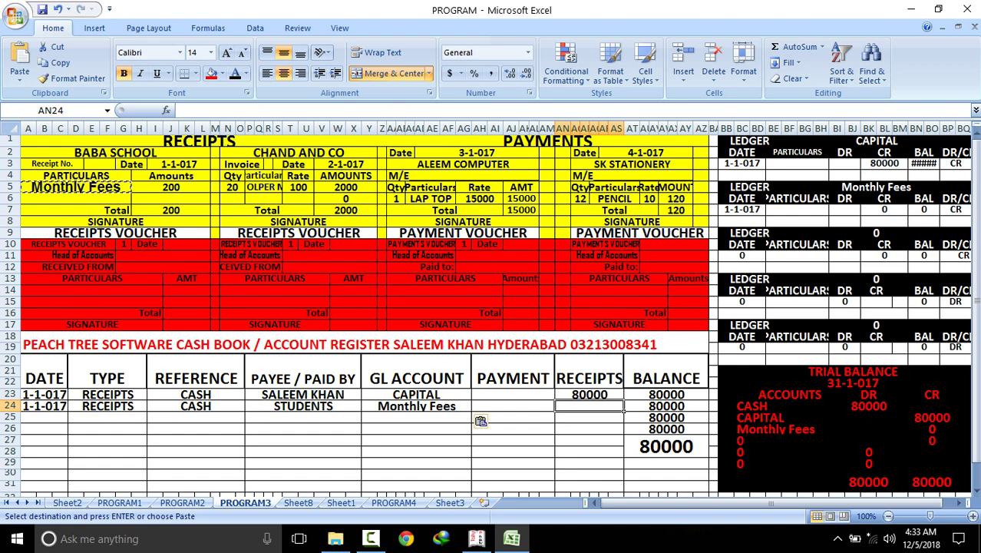
Enter the 200 Monthly Fees receipt and check the trial balance DR total
{"action": "type", "text": "200"}
{"action": "key", "text": "Return"}
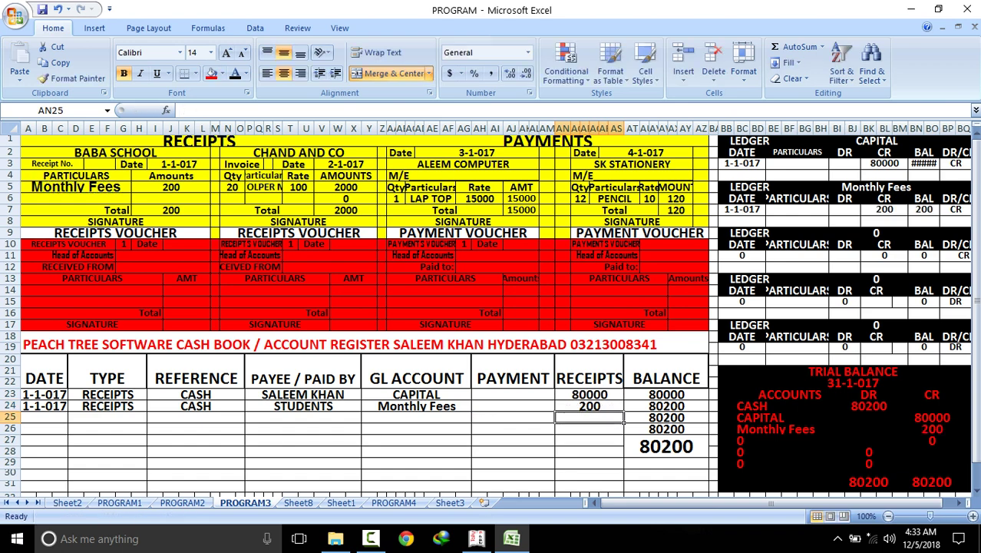
{"action": "left_click", "coordinate": [868, 482]}
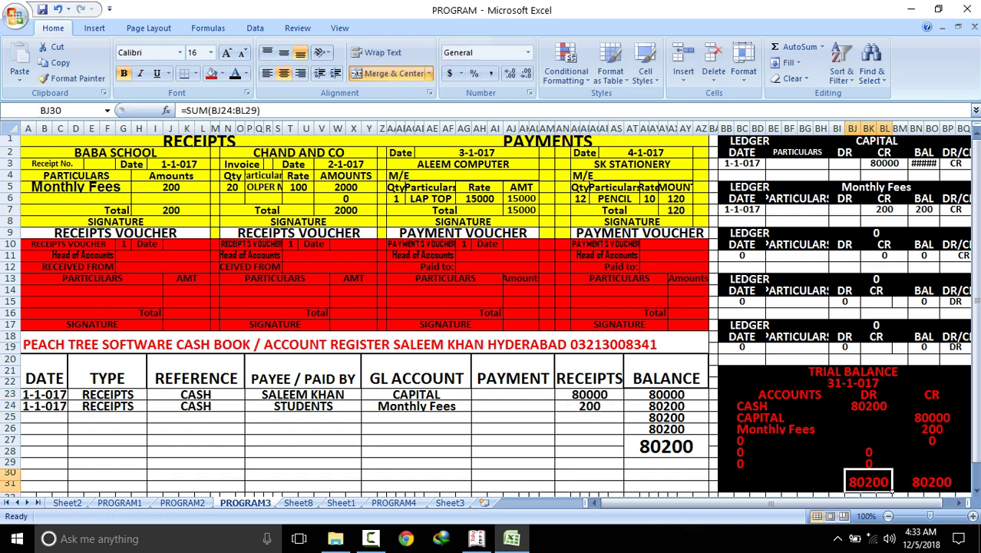
{"action": "left_click", "coordinate": [869, 405]}
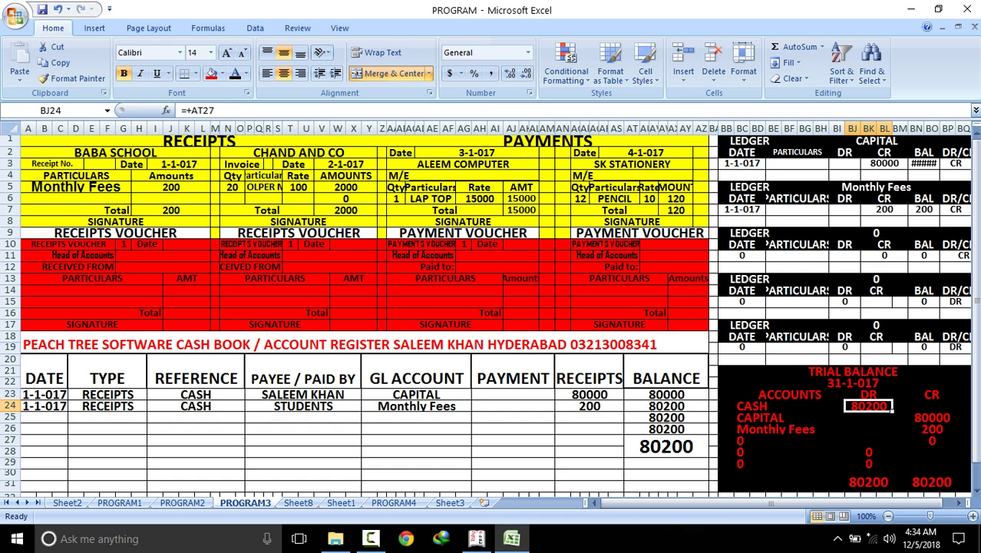
{"action": "left_click", "coordinate": [278, 190]}
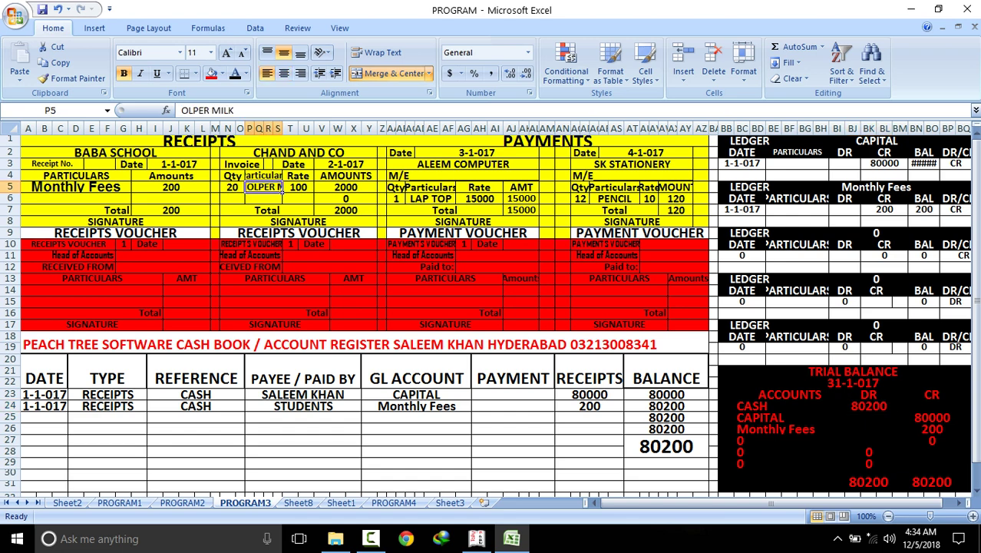
{"action": "left_click", "coordinate": [45, 417]}
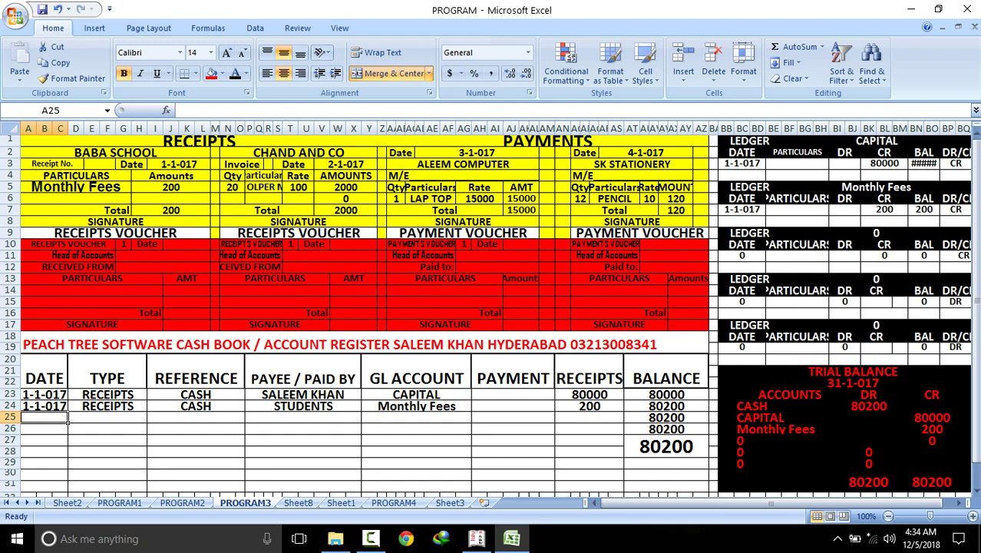
Fill row 25 with date 2-1-017, RECEIPTS, CASH and payee ALEEM
{"action": "type", "text": "2-1-017"}
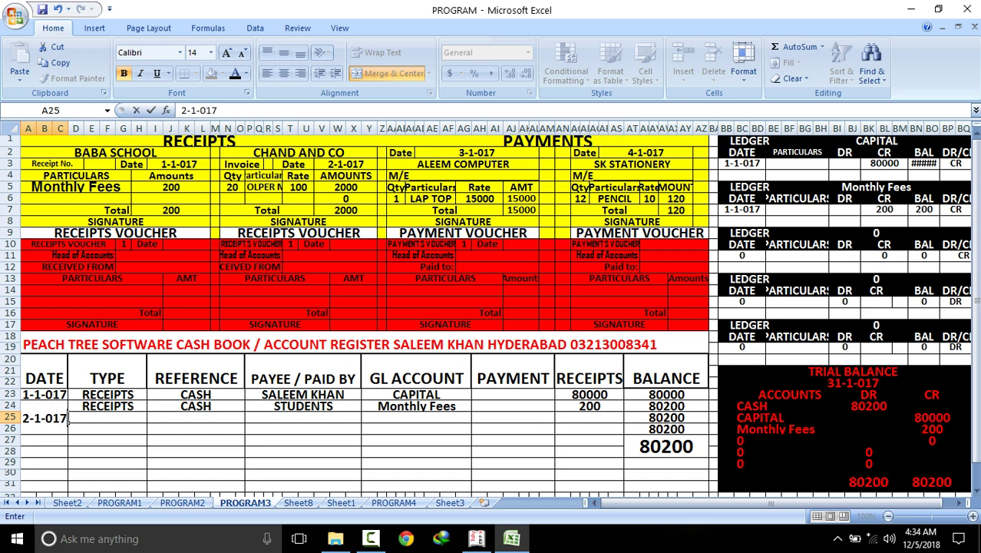
{"action": "key", "text": "Tab"}
{"action": "type", "text": "R"}
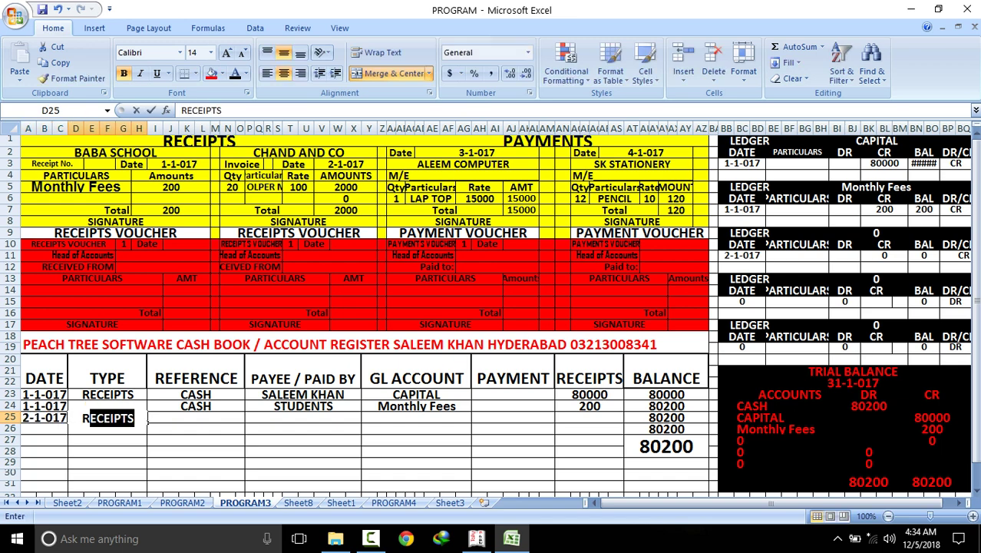
{"action": "key", "text": "Tab"}
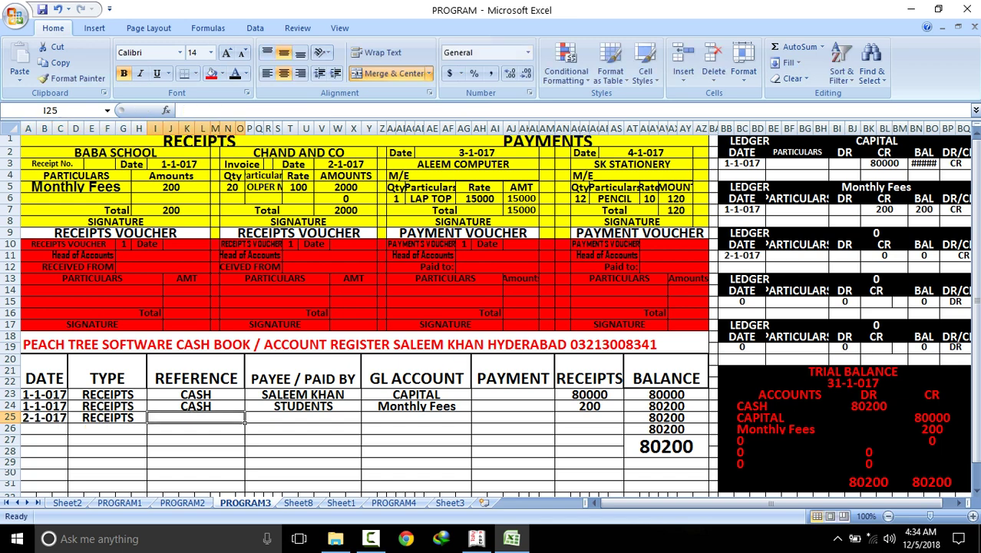
{"action": "type", "text": "CASH"}
{"action": "key", "text": "Tab"}
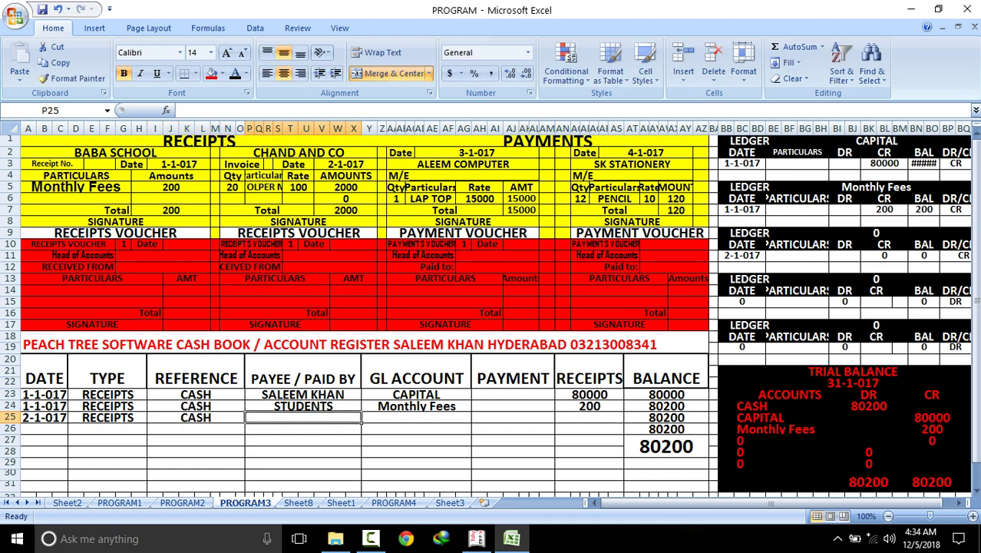
{"action": "type", "text": "C"}
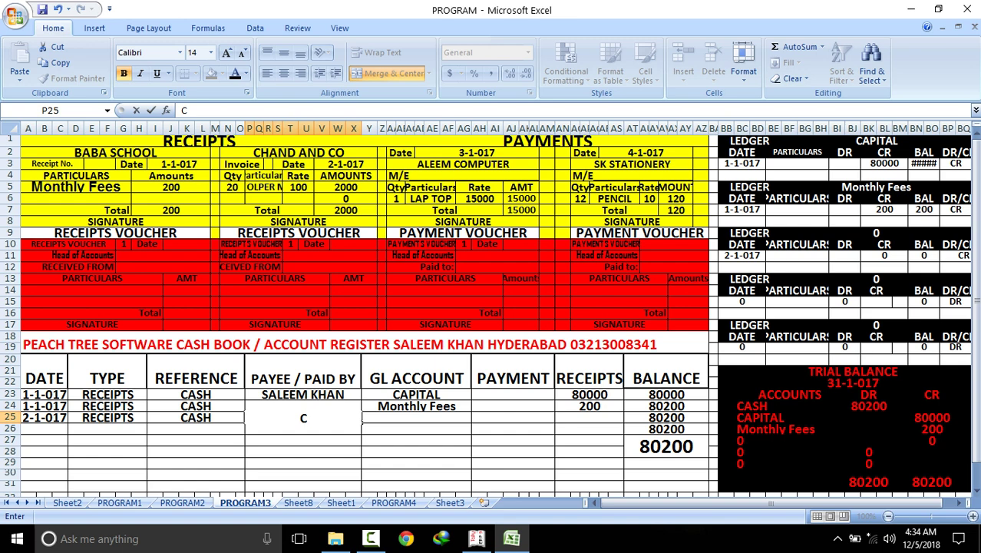
{"action": "key", "text": "BackSpace"}
{"action": "type", "text": "ALEEM"}
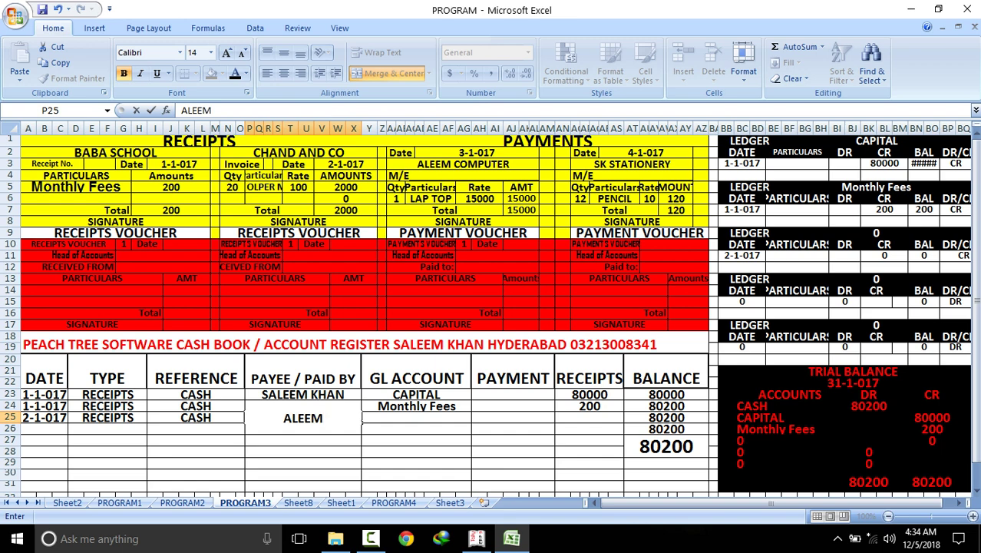
{"action": "key", "text": "Return"}
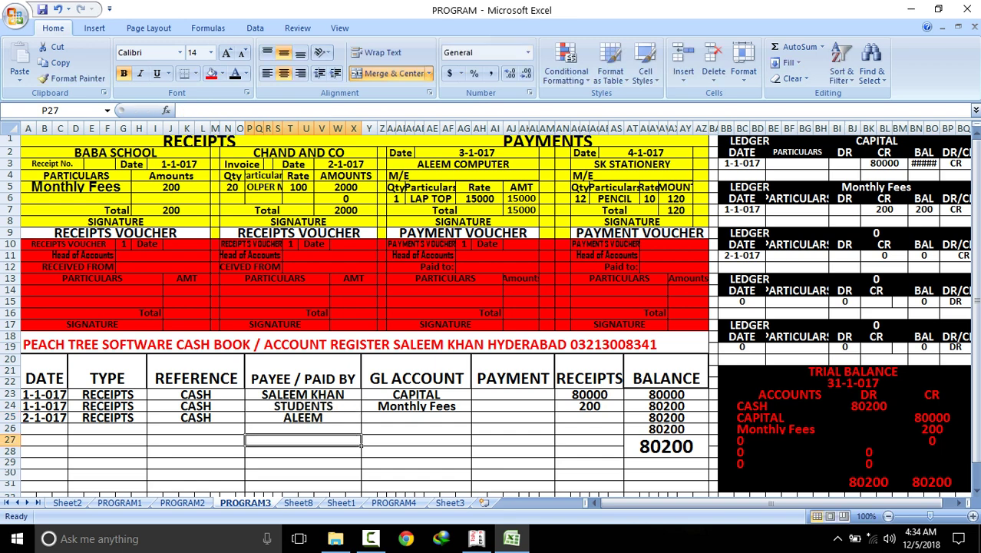
Post a 2000 receipt to the SALE account and check the SALE ledger and trial balance
{"action": "left_click", "coordinate": [416, 417]}
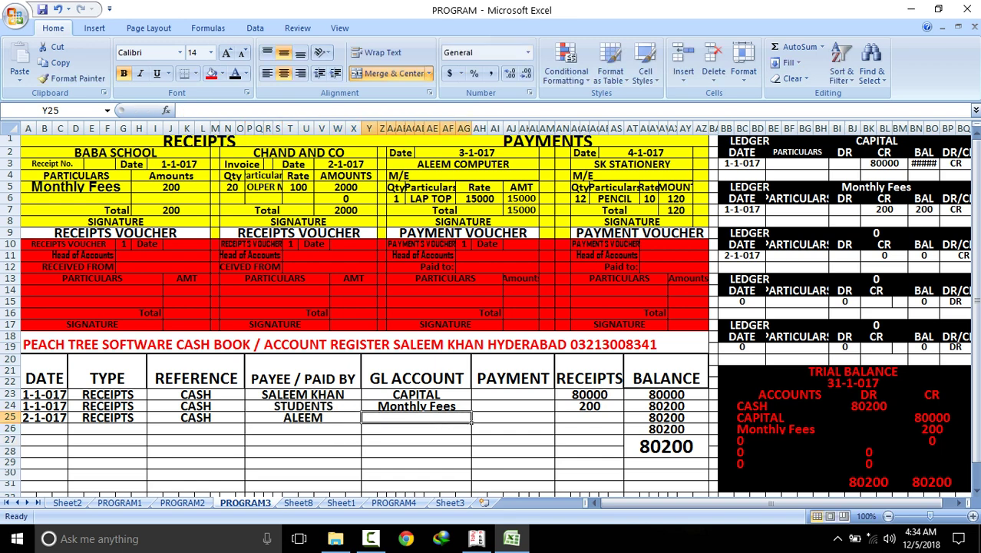
{"action": "type", "text": "SALE"}
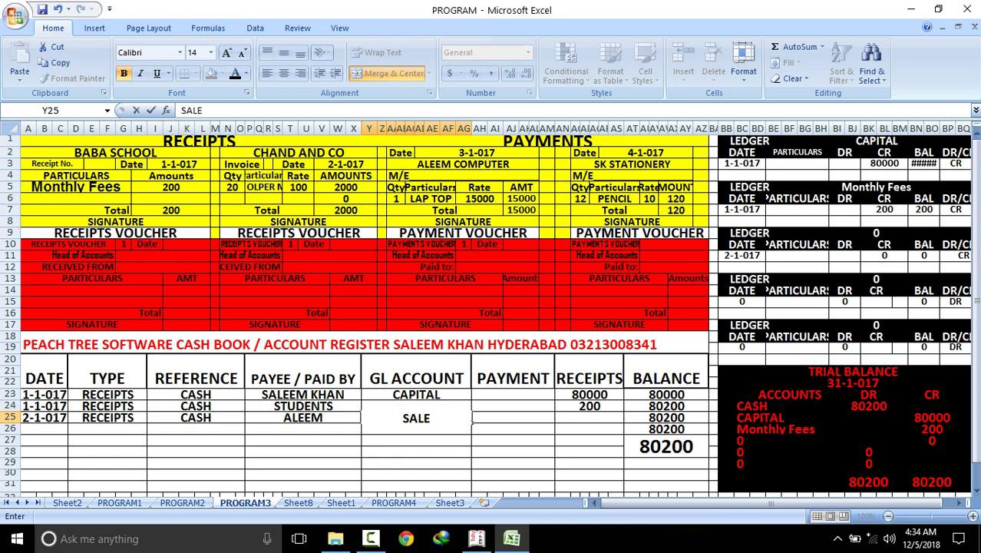
{"action": "key", "text": "Tab"}
{"action": "key", "text": "Tab"}
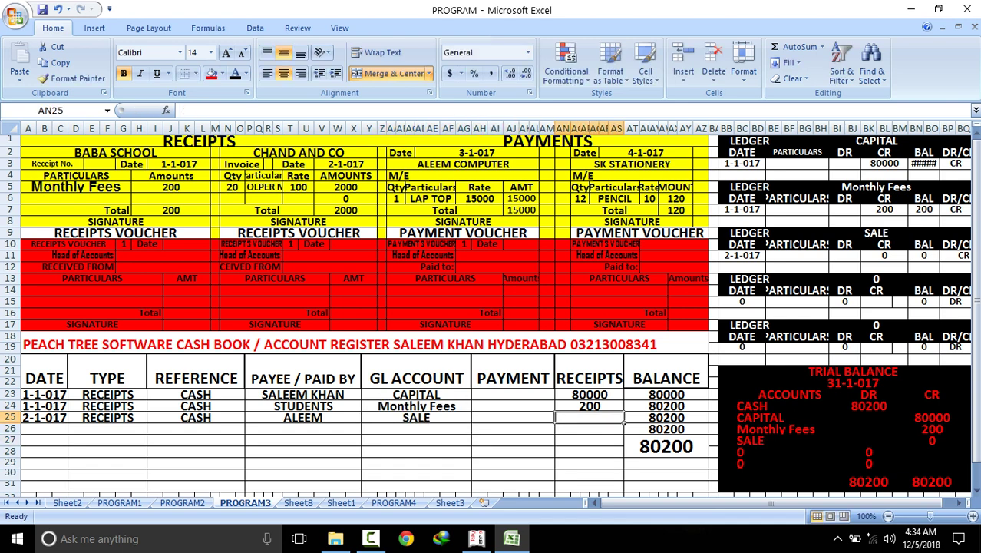
{"action": "left_click", "coordinate": [345, 187]}
{"action": "left_click", "coordinate": [346, 210]}
{"action": "left_click", "coordinate": [589, 417]}
{"action": "type", "text": "2000"}
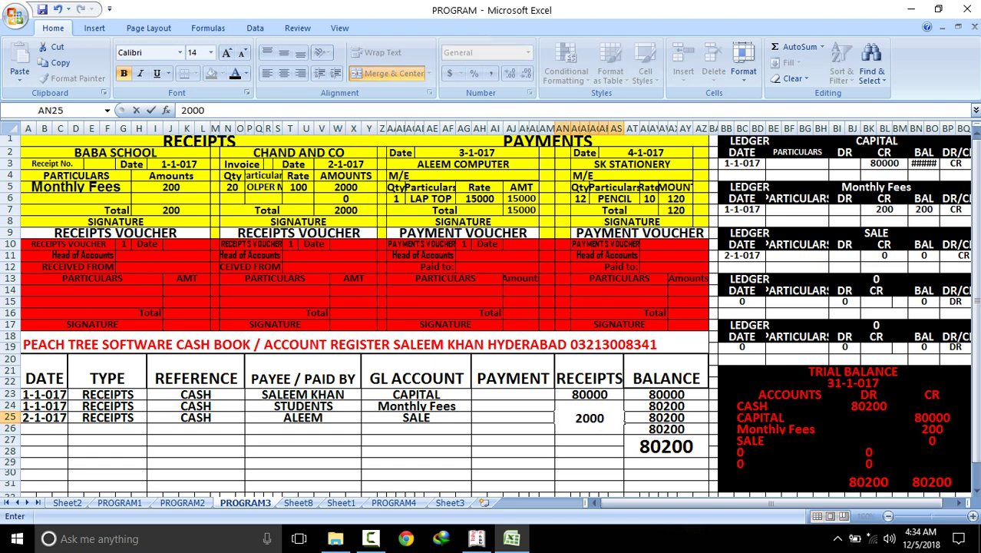
{"action": "key", "text": "Return"}
{"action": "left_click", "coordinate": [932, 440]}
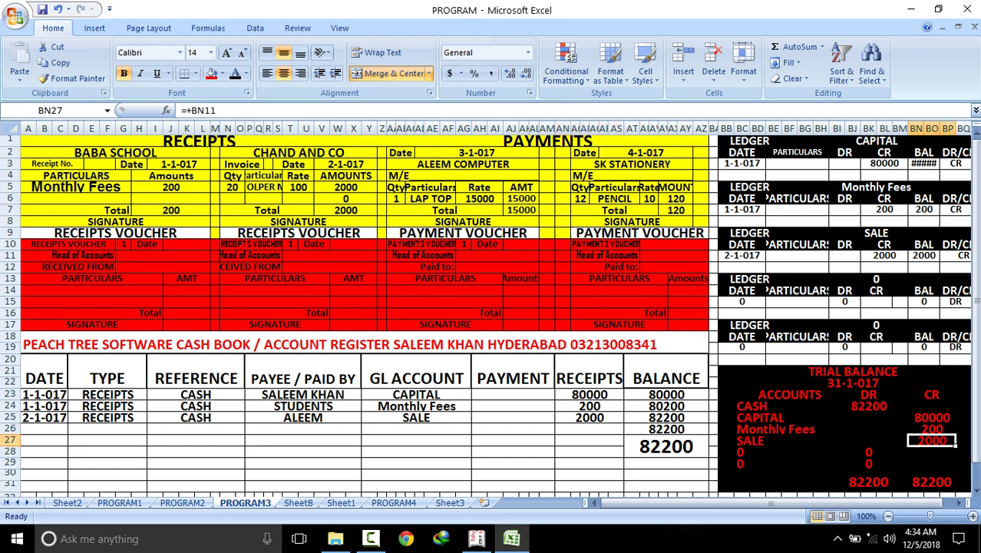
{"action": "left_click", "coordinate": [884, 255]}
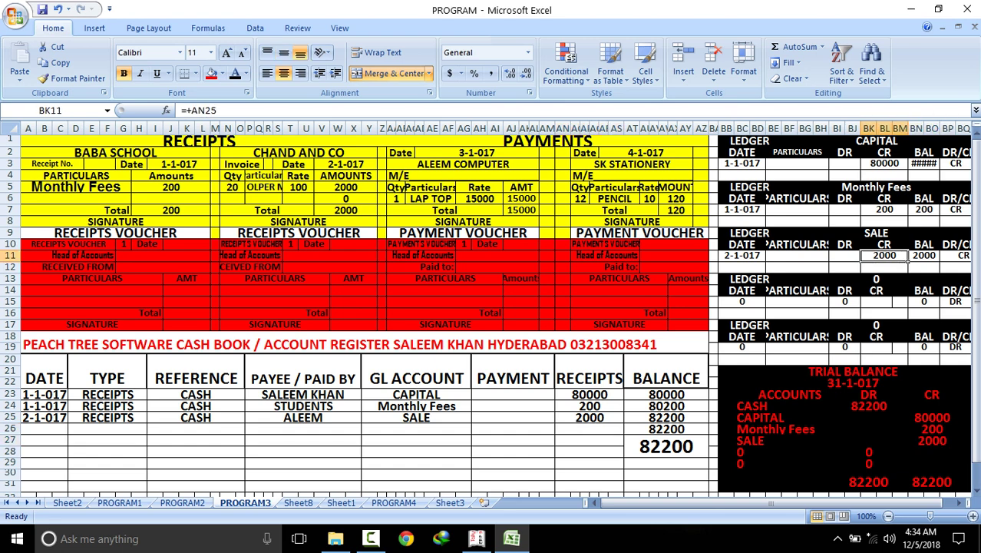
{"action": "left_click", "coordinate": [882, 486]}
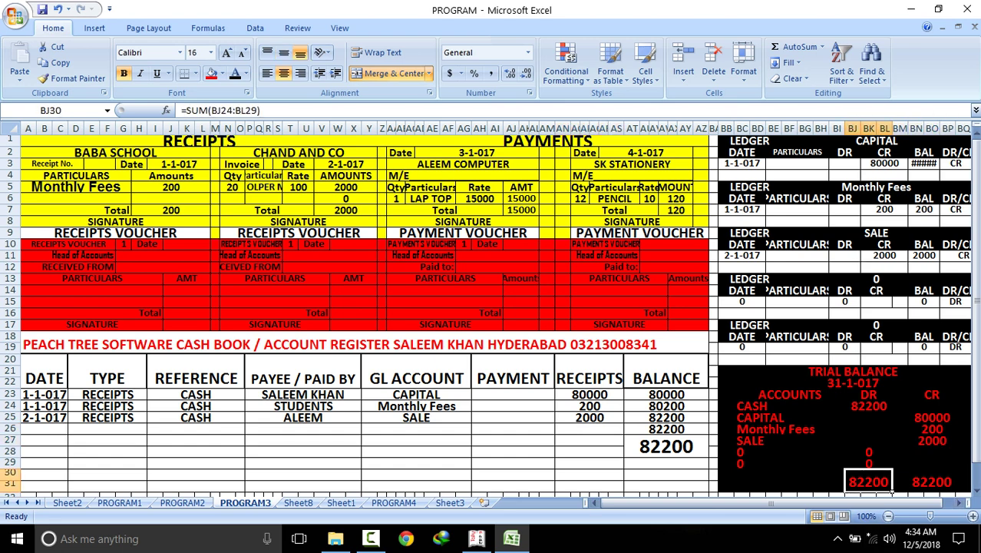
{"action": "left_click", "coordinate": [937, 482]}
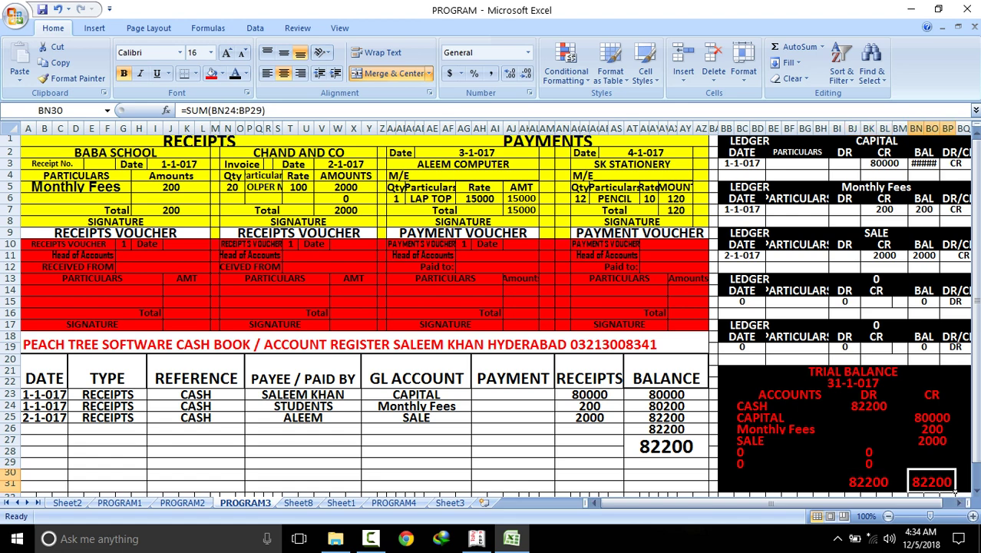
{"action": "left_click", "coordinate": [666, 446]}
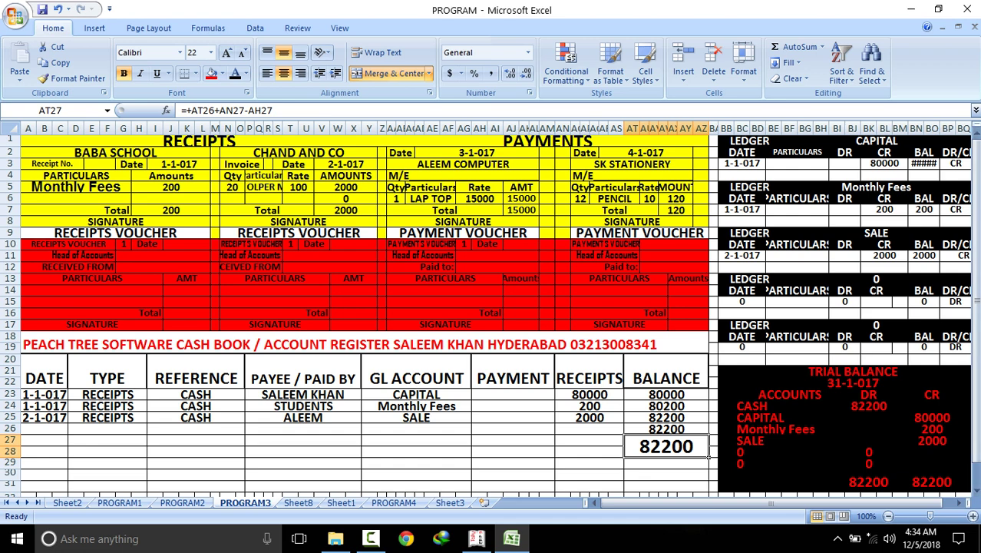
{"action": "left_click", "coordinate": [869, 405]}
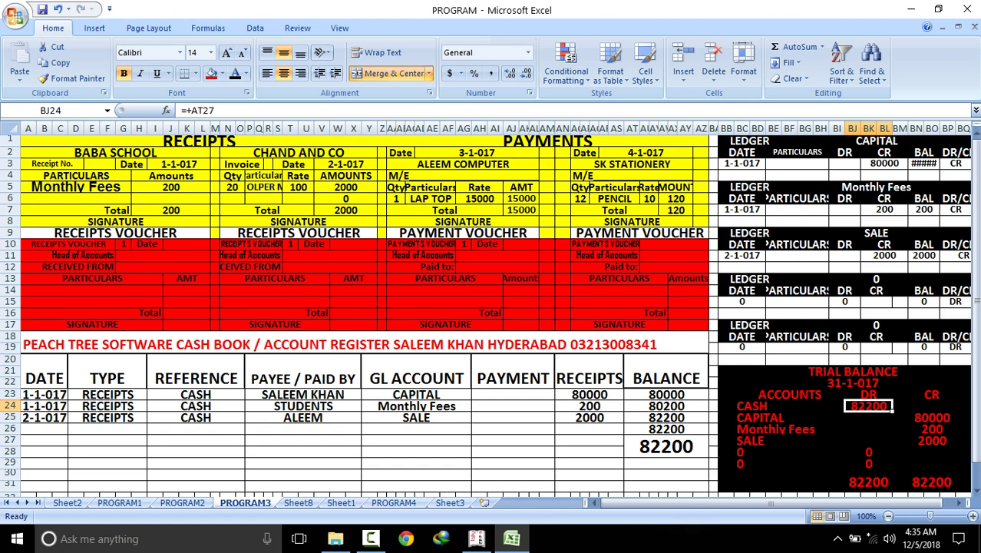
{"action": "left_click_drag", "start_coordinate": [400, 152], "coordinate": [537, 244]}
{"action": "left_click_drag", "start_coordinate": [585, 152], "coordinate": [707, 244]}
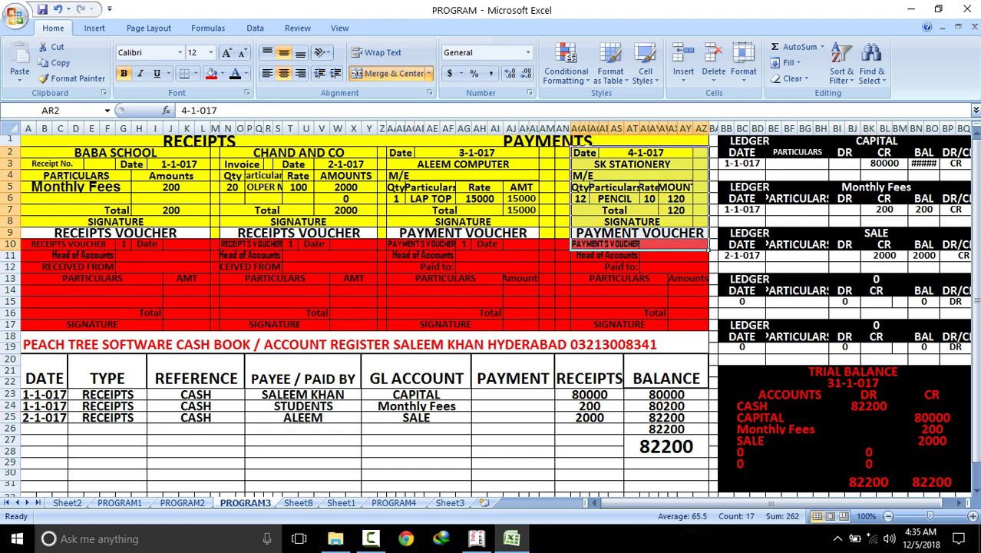
{"action": "left_click_drag", "start_coordinate": [400, 152], "coordinate": [537, 261]}
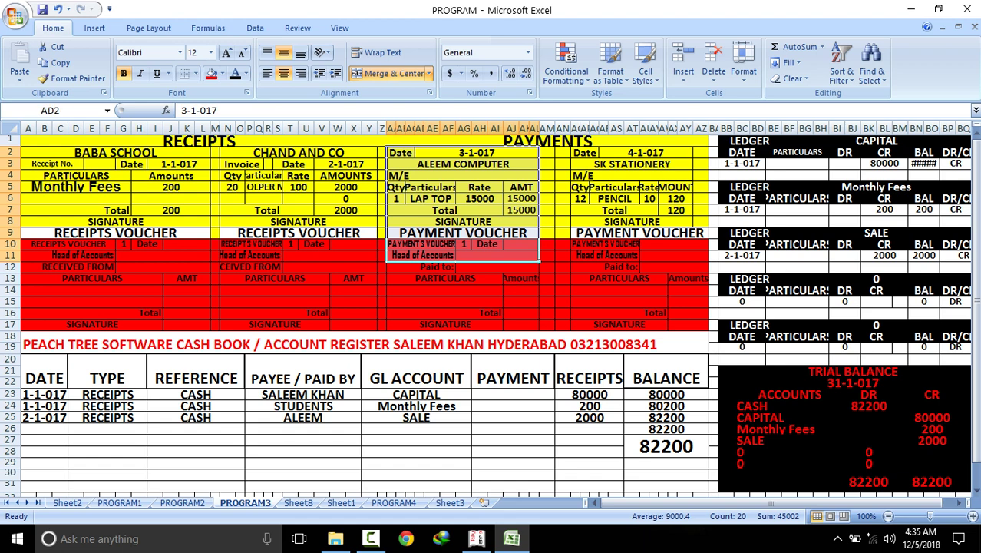
{"action": "left_click_drag", "start_coordinate": [585, 152], "coordinate": [707, 259]}
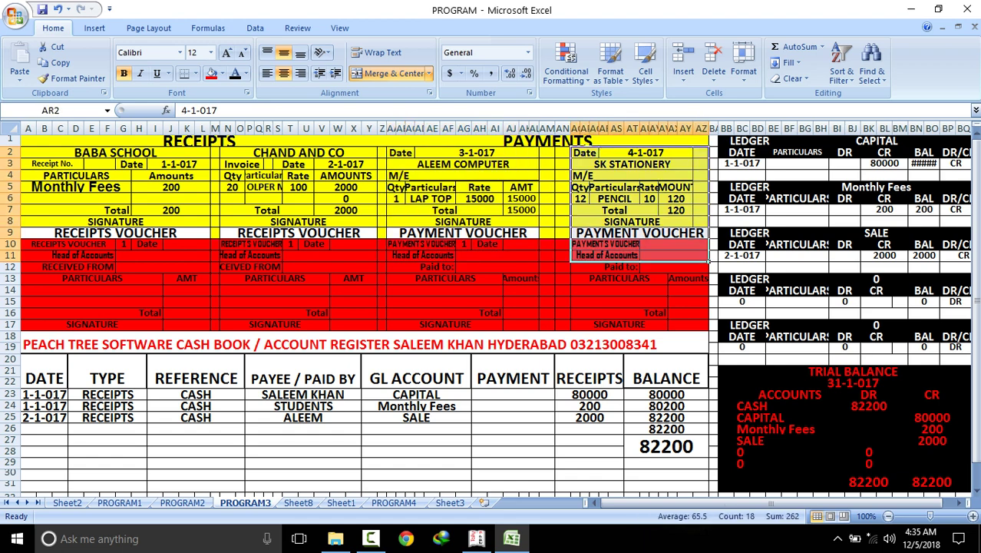
{"action": "left_click", "coordinate": [44, 429]}
Start row 26 with 3-1-017, PAYMENTS, CASH and payee ALEEM COMPUTER copied from the voucher
{"action": "type", "text": "3"}
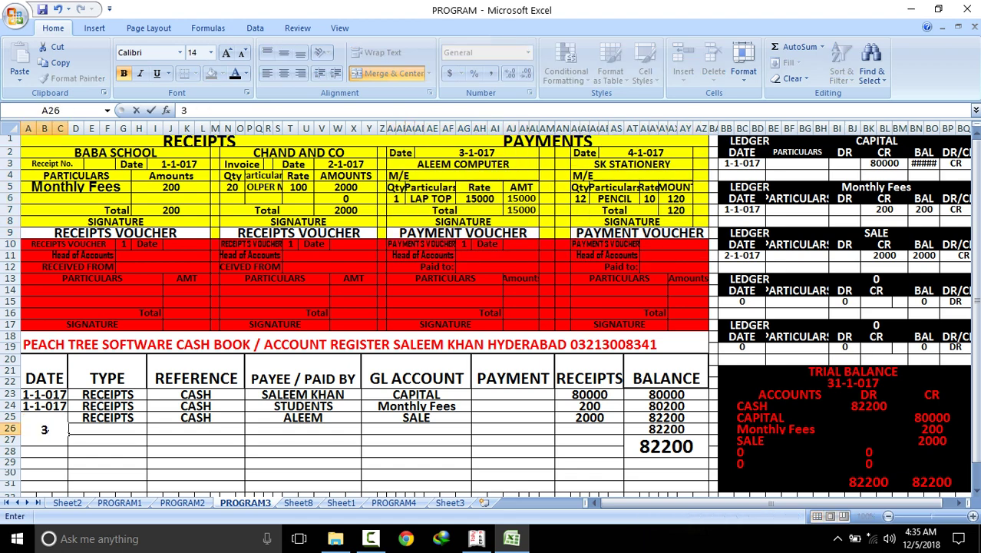
{"action": "type", "text": "-1-017"}
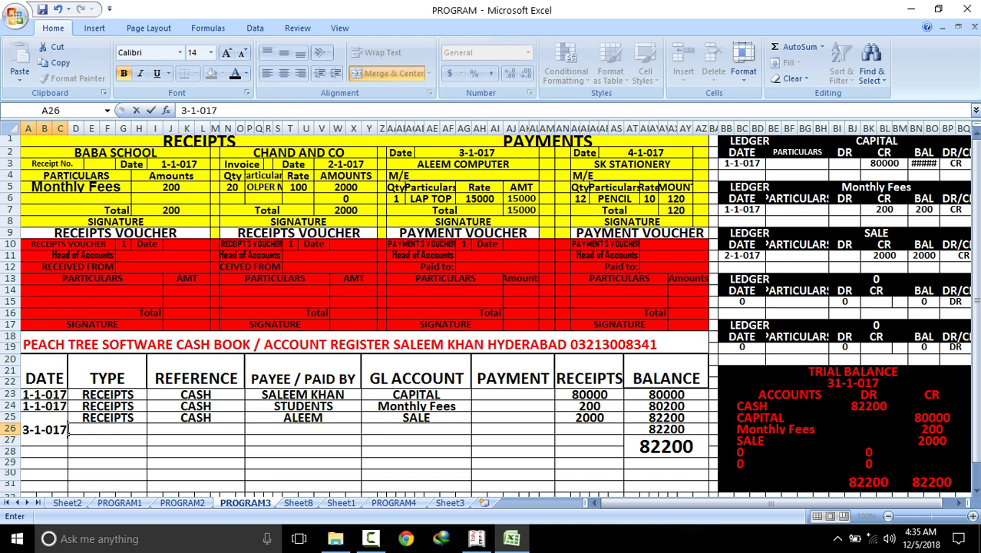
{"action": "key", "text": "Tab"}
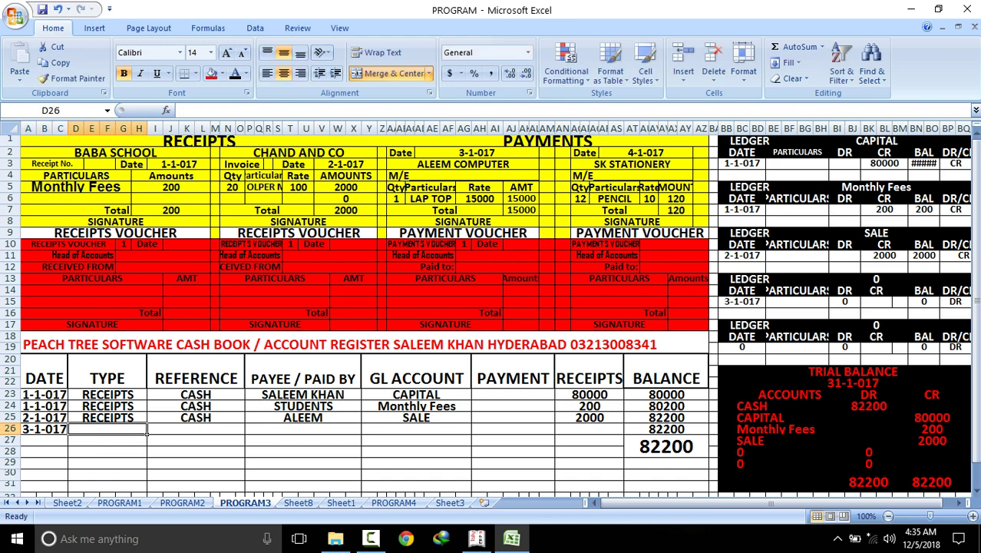
{"action": "type", "text": "PAYMEN"}
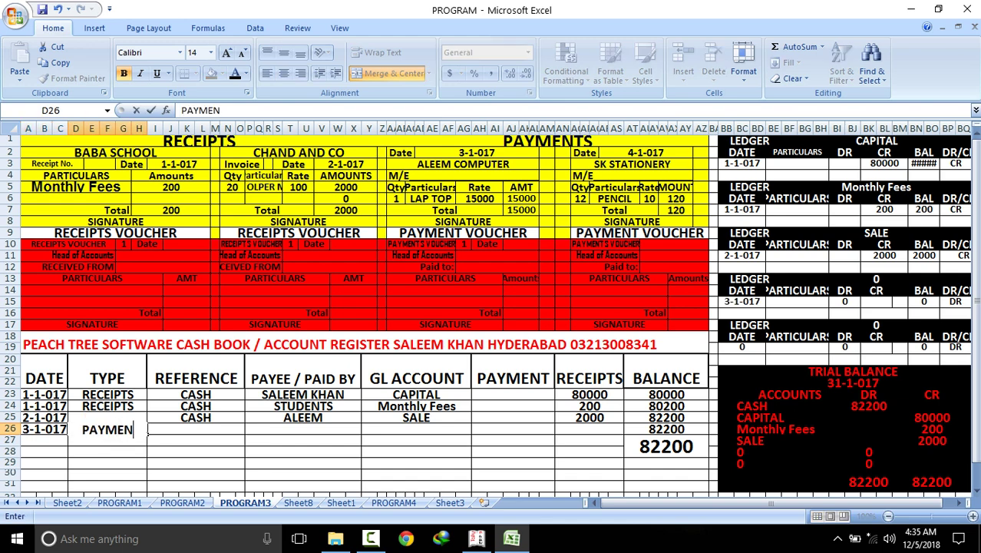
{"action": "type", "text": "TS"}
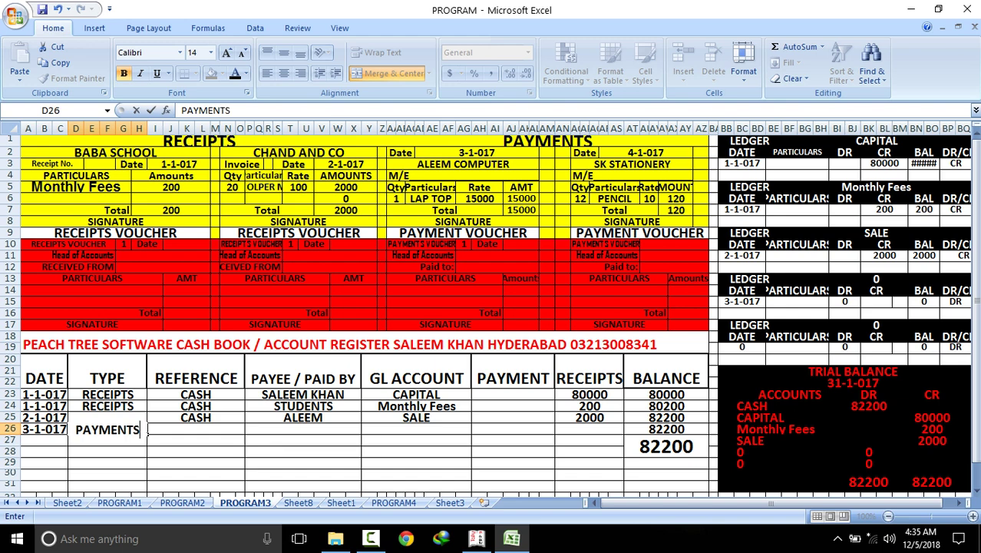
{"action": "key", "text": "Tab"}
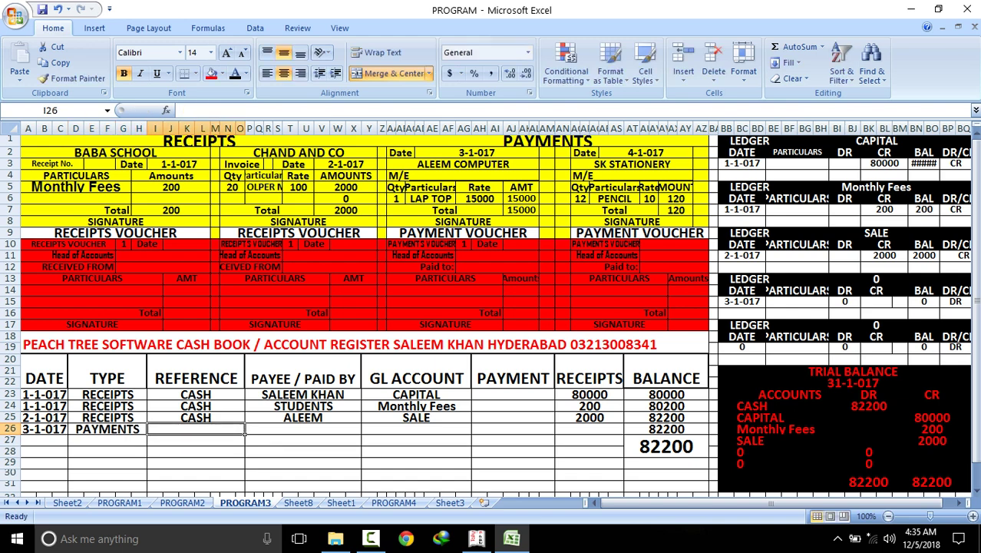
{"action": "type", "text": "CASH"}
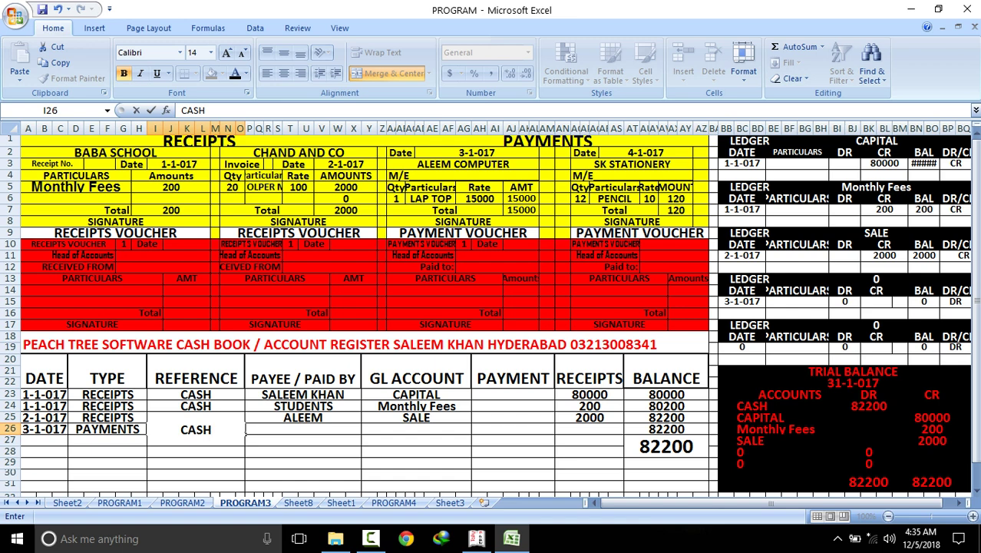
{"action": "key", "text": "Tab"}
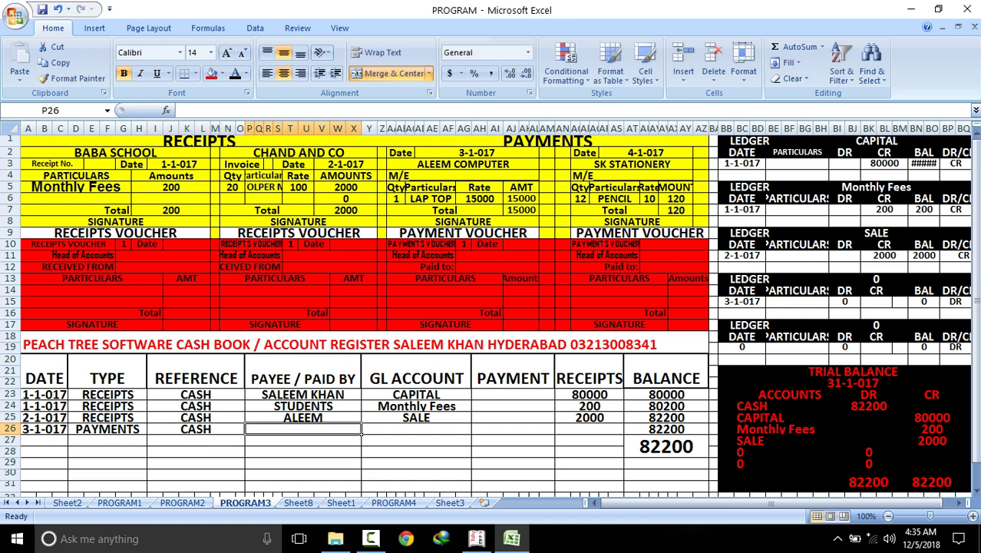
{"action": "left_click", "coordinate": [463, 164]}
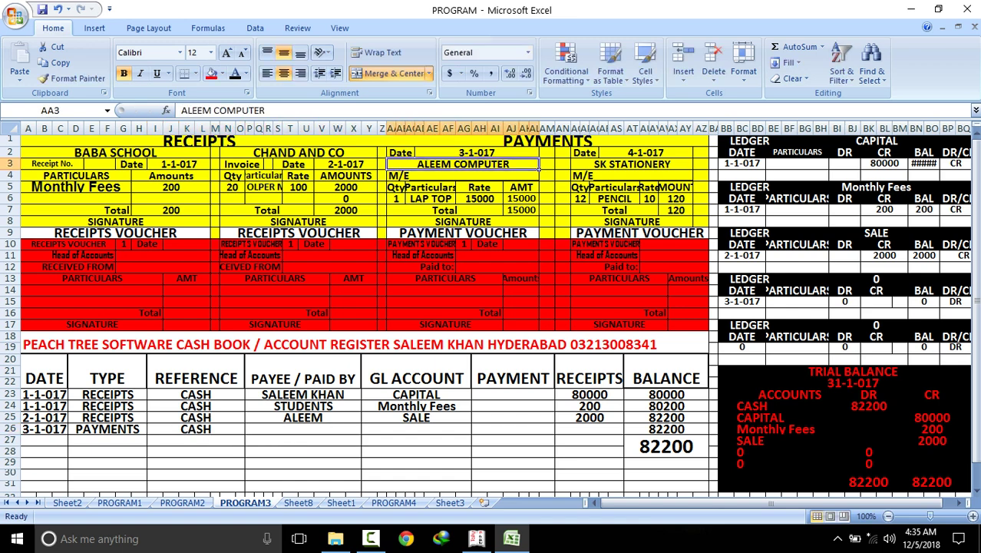
{"action": "right_click", "coordinate": [449, 164]}
{"action": "left_click", "coordinate": [461, 189]}
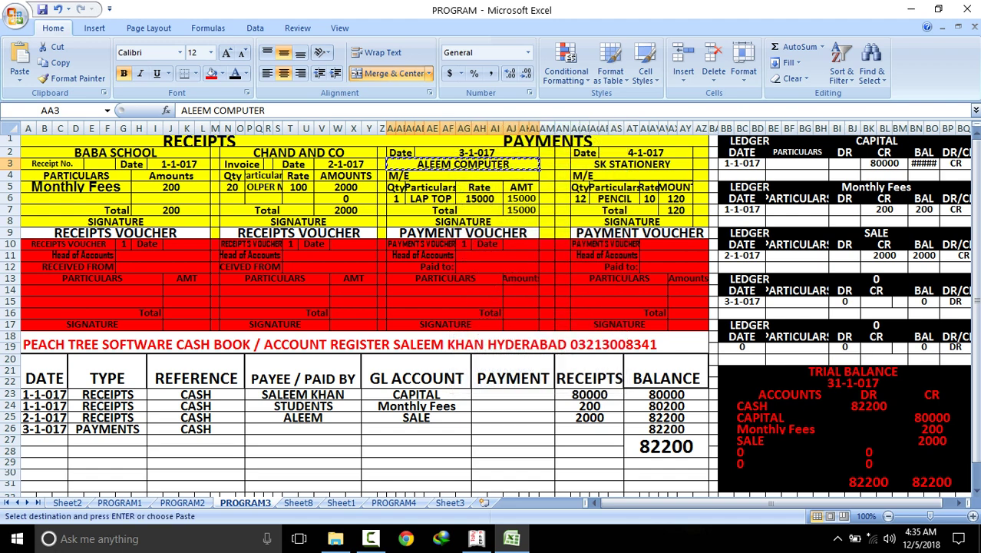
{"action": "left_click", "coordinate": [303, 428]}
{"action": "right_click", "coordinate": [277, 429]}
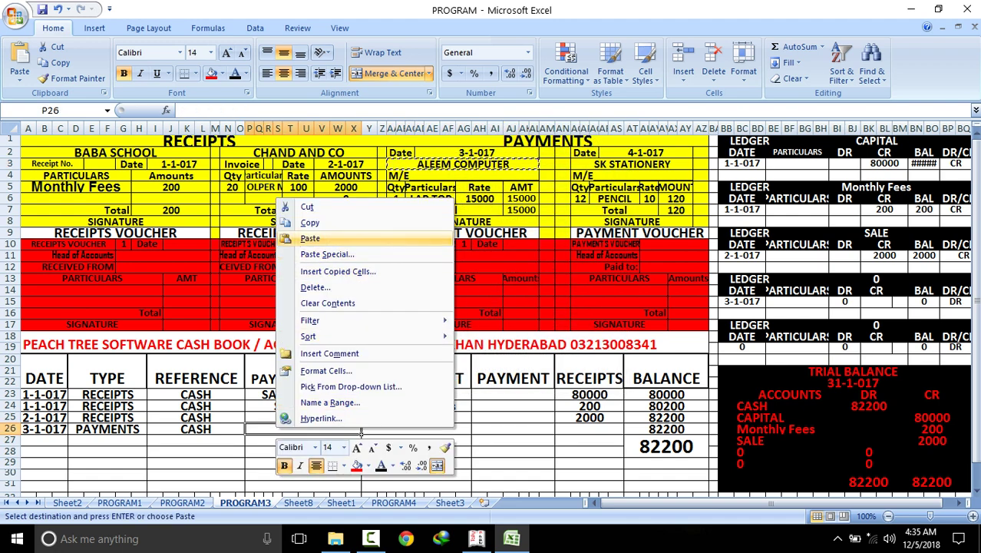
{"action": "left_click", "coordinate": [303, 238]}
Enter M / E as the GL account with a 15000 payment
{"action": "key", "text": "Tab"}
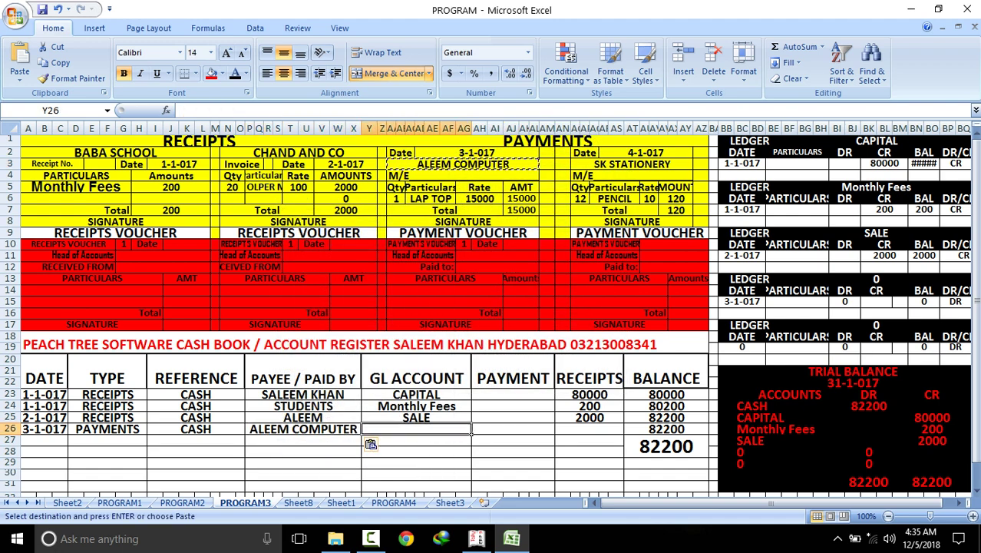
{"action": "type", "text": "M "}
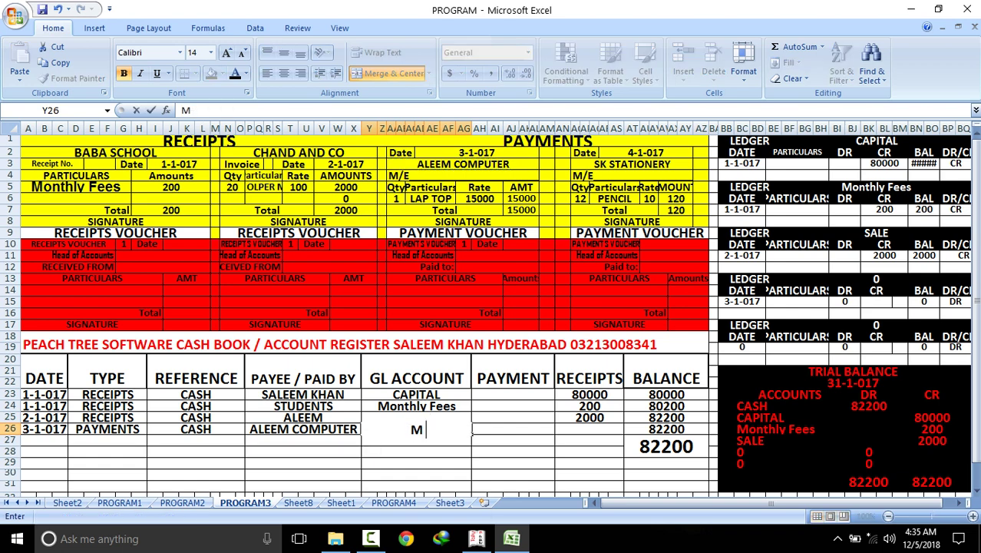
{"action": "type", "text": "/ E"}
{"action": "left_click", "coordinate": [589, 462]}
{"action": "left_click", "coordinate": [876, 279]}
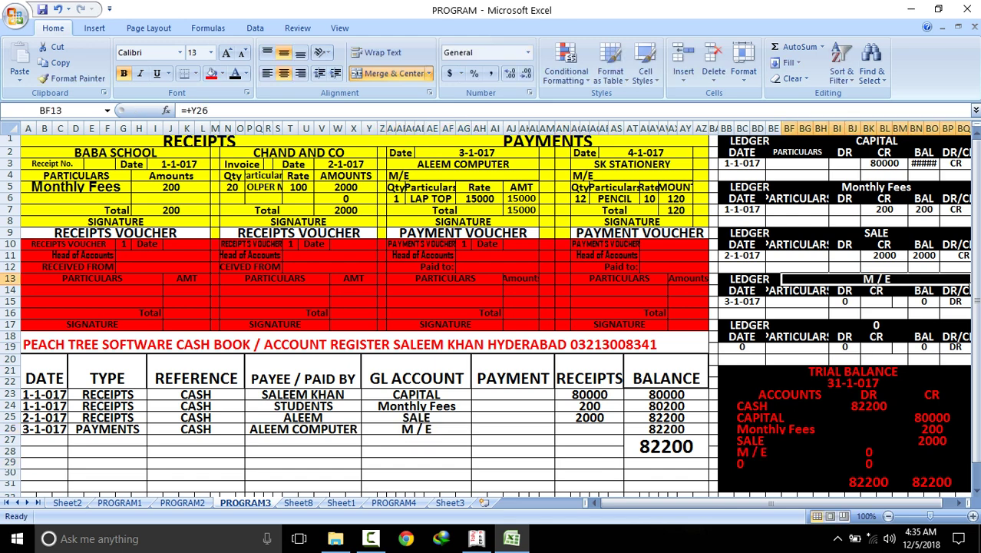
{"action": "left_click", "coordinate": [512, 429]}
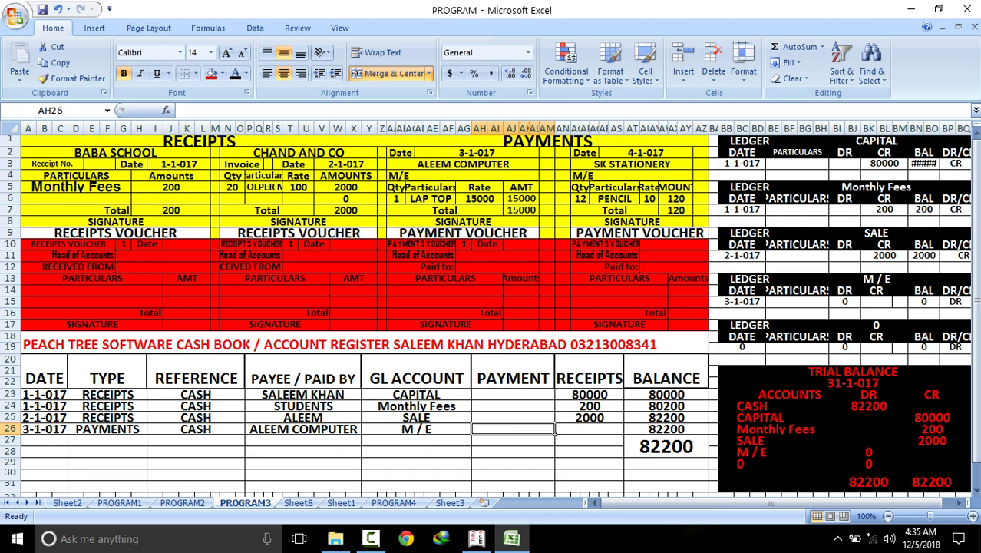
{"action": "left_click", "coordinate": [521, 210]}
{"action": "left_click", "coordinate": [513, 429]}
{"action": "type", "text": "15000"}
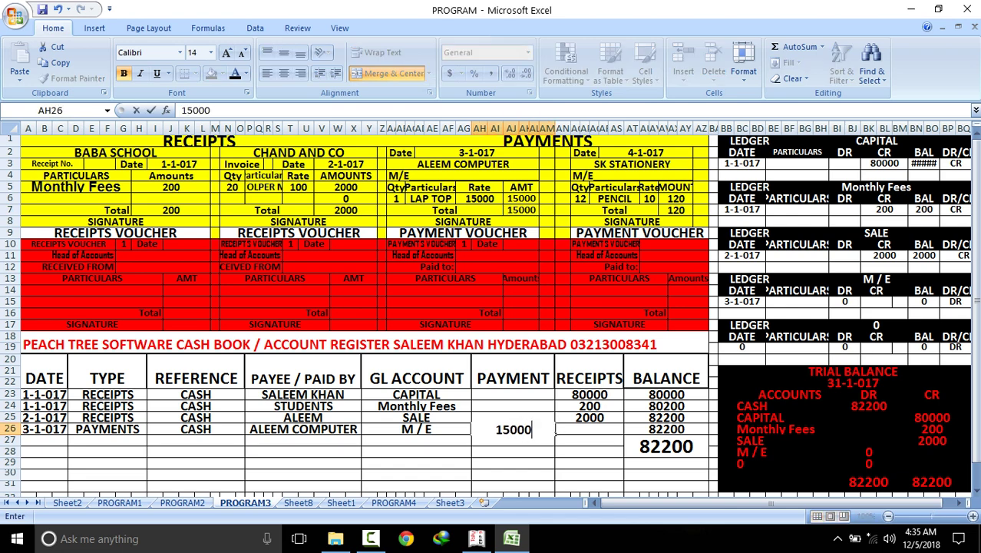
{"action": "key", "text": "Return"}
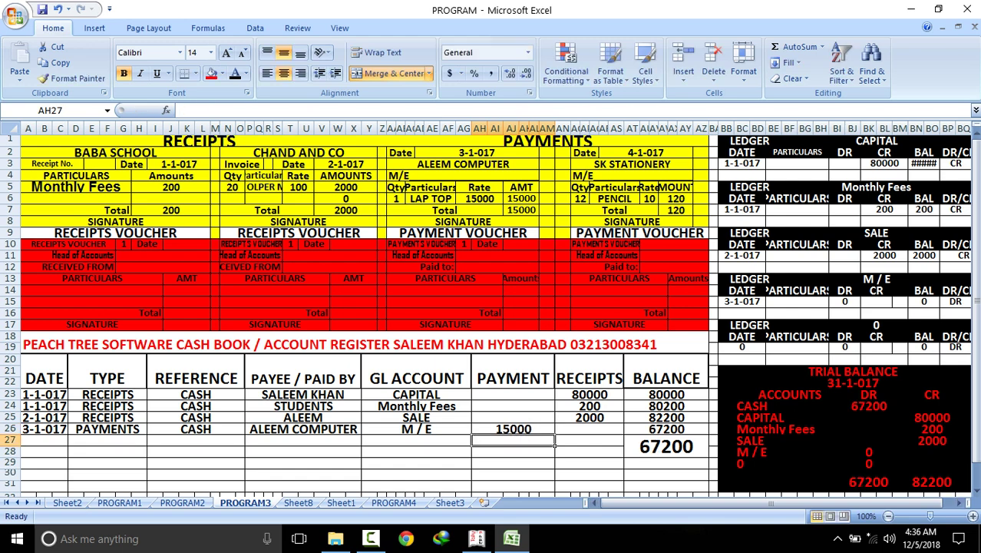
Link the trial balance M / E debit to =+BN15 and ledger debit BI15 to =+AH26
{"action": "left_click", "coordinate": [868, 452]}
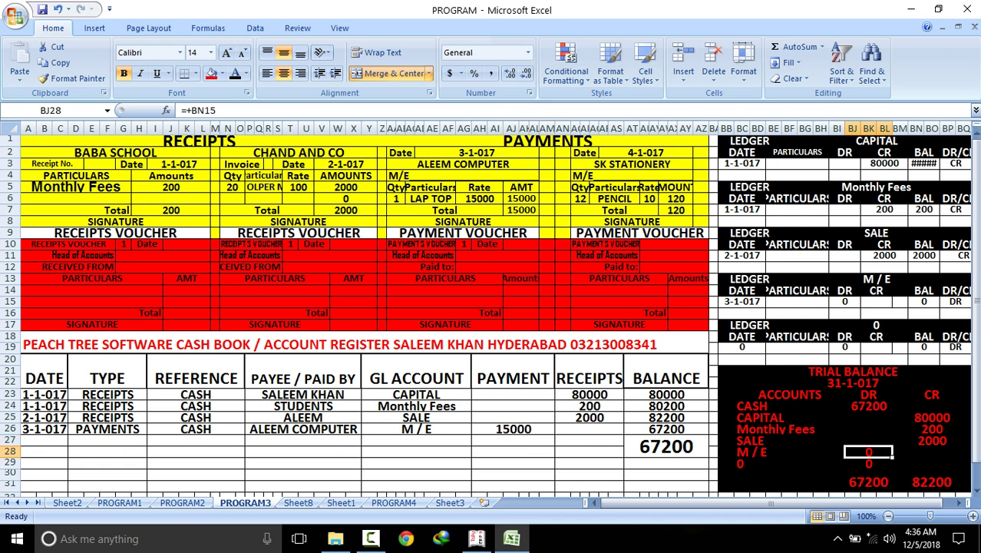
{"action": "type", "text": "+"}
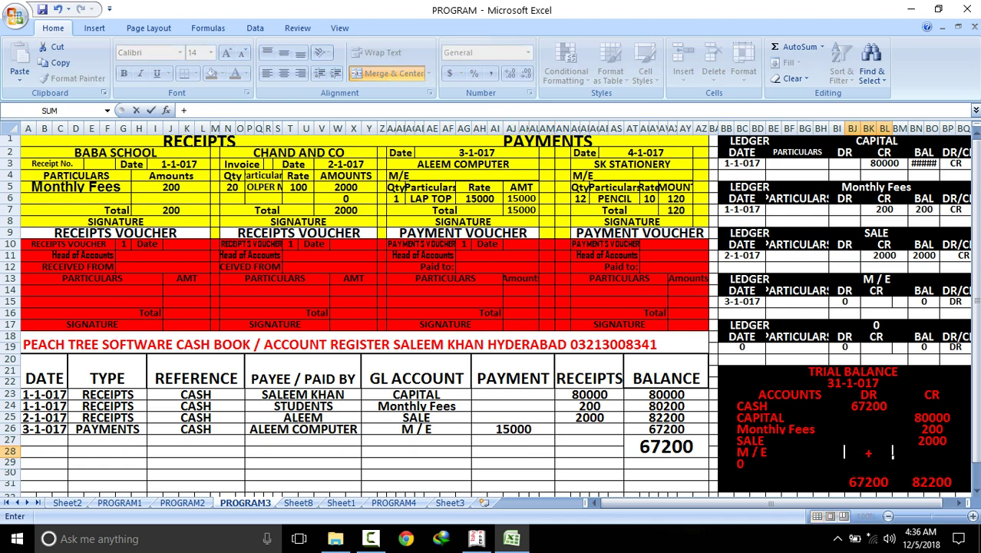
{"action": "left_click", "coordinate": [923, 301]}
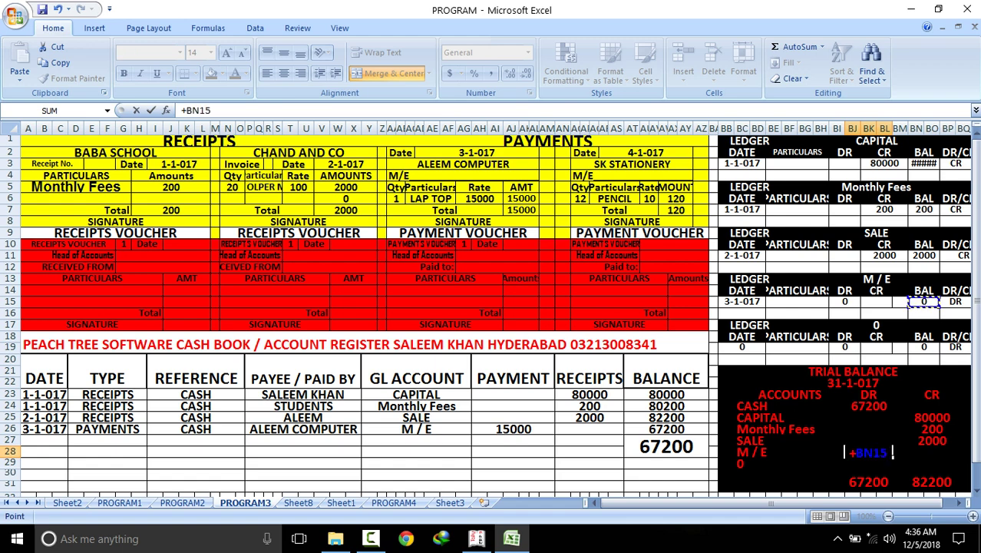
{"action": "key", "text": "Return"}
{"action": "left_click", "coordinate": [844, 301]}
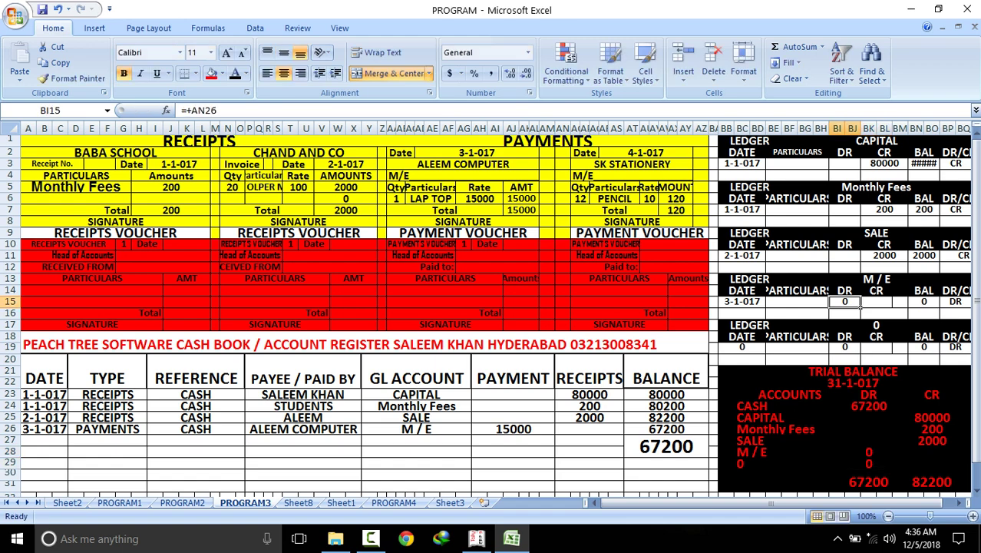
{"action": "type", "text": "+"}
{"action": "left_click", "coordinate": [512, 428]}
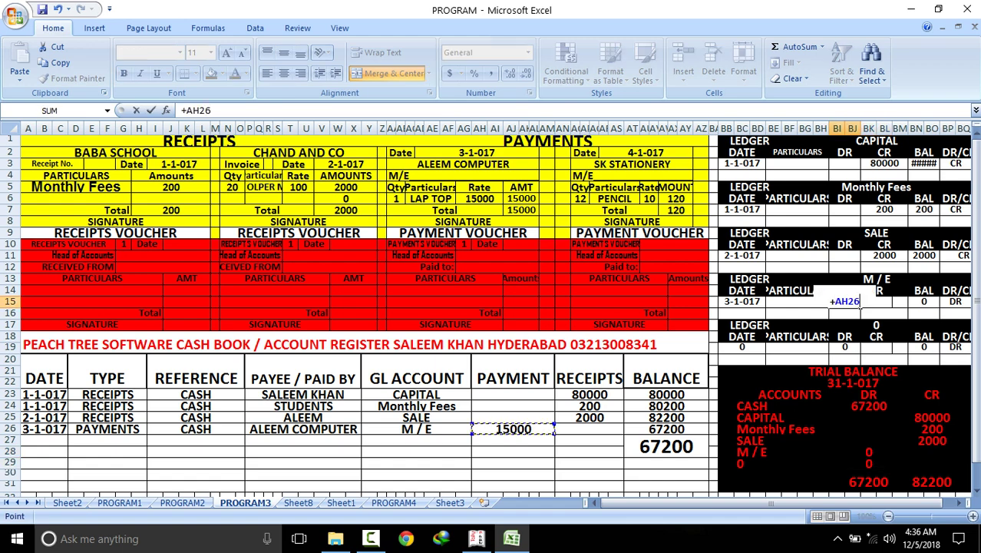
{"action": "key", "text": "Return"}
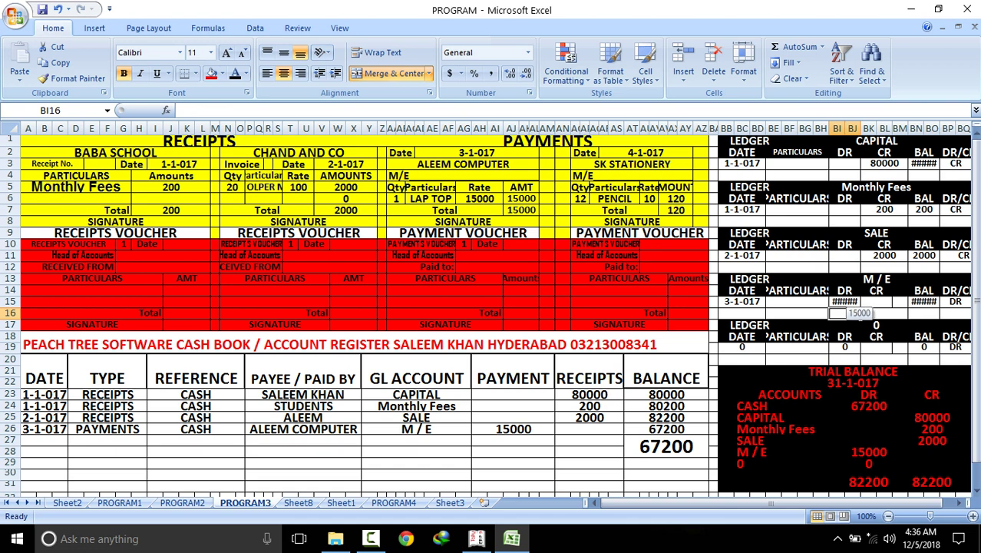
Decrease the font of the M / E ledger debit and balance cells so 15000 shows
{"action": "left_click", "coordinate": [845, 302]}
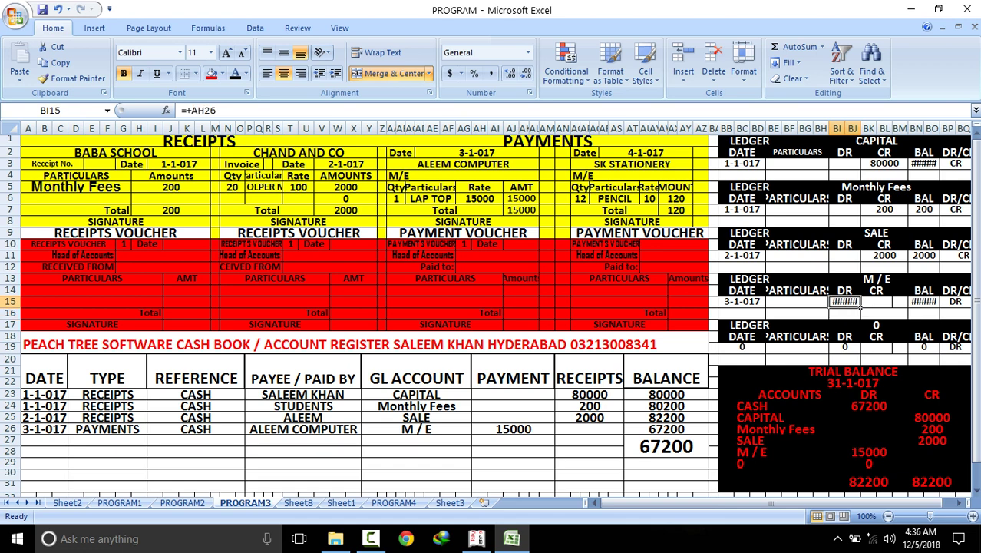
{"action": "left_click", "coordinate": [242, 52]}
{"action": "left_click", "coordinate": [936, 303]}
{"action": "left_click", "coordinate": [242, 52]}
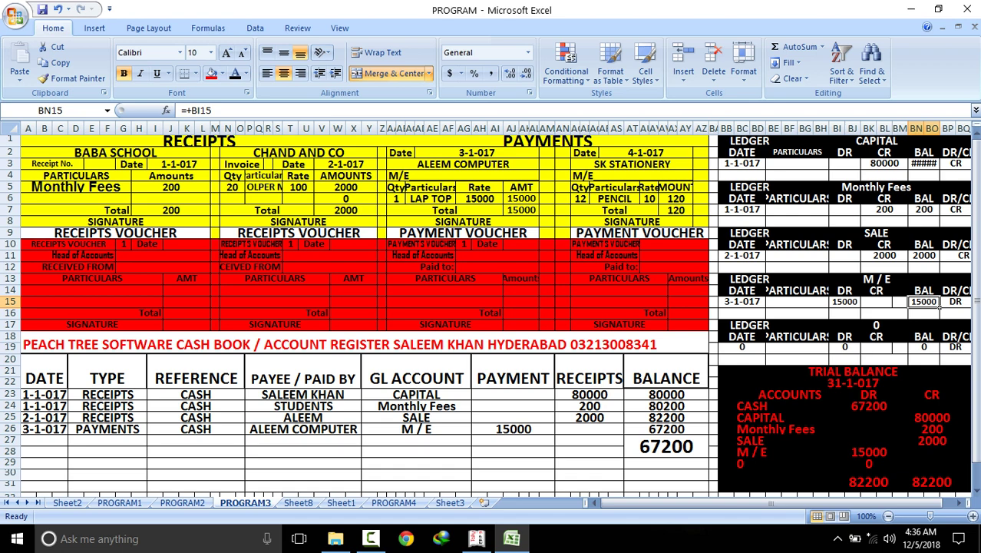
Start row 27 with 4-1-017, PAYMENTS, CASH and payee SK STATIONERY copied from the voucher
{"action": "left_click", "coordinate": [44, 440]}
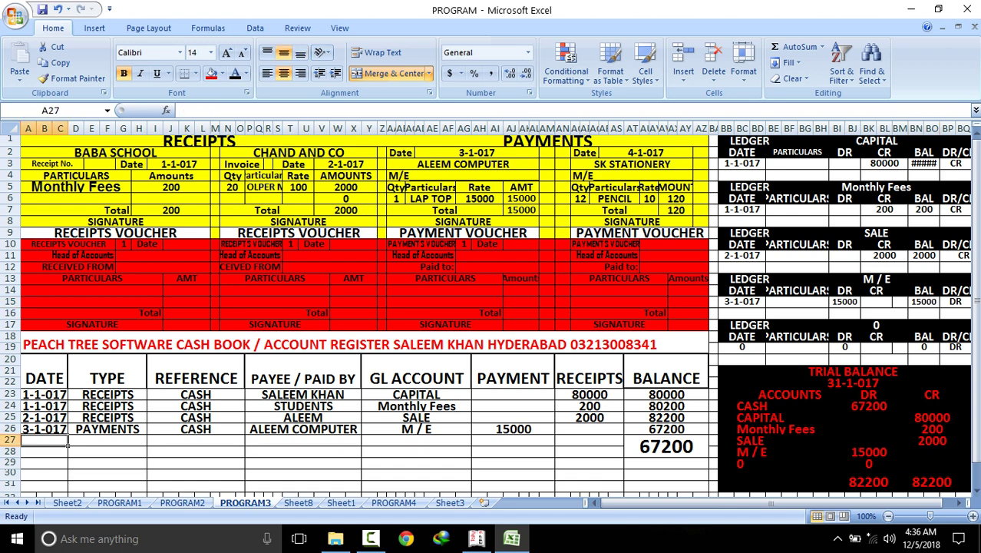
{"action": "type", "text": "4-1-017"}
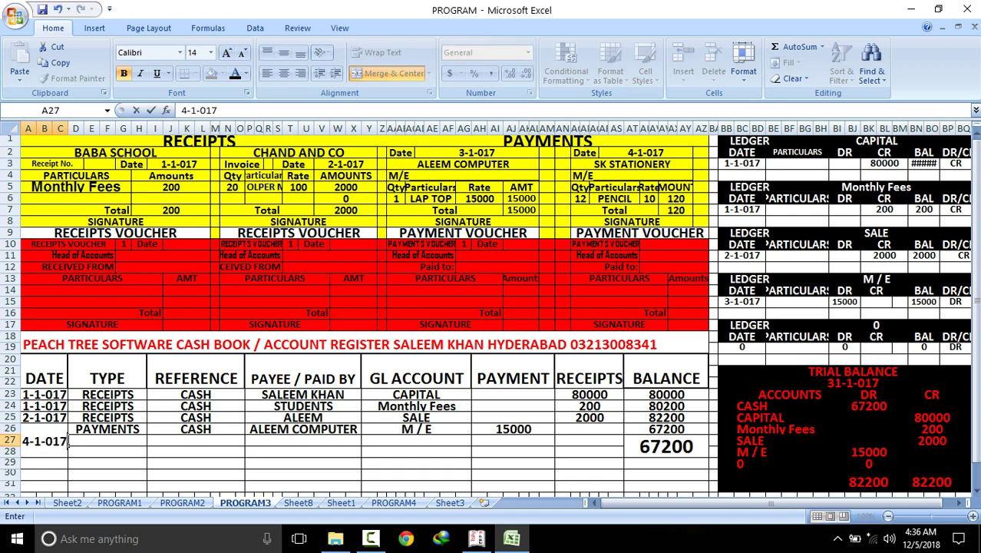
{"action": "key", "text": "Tab"}
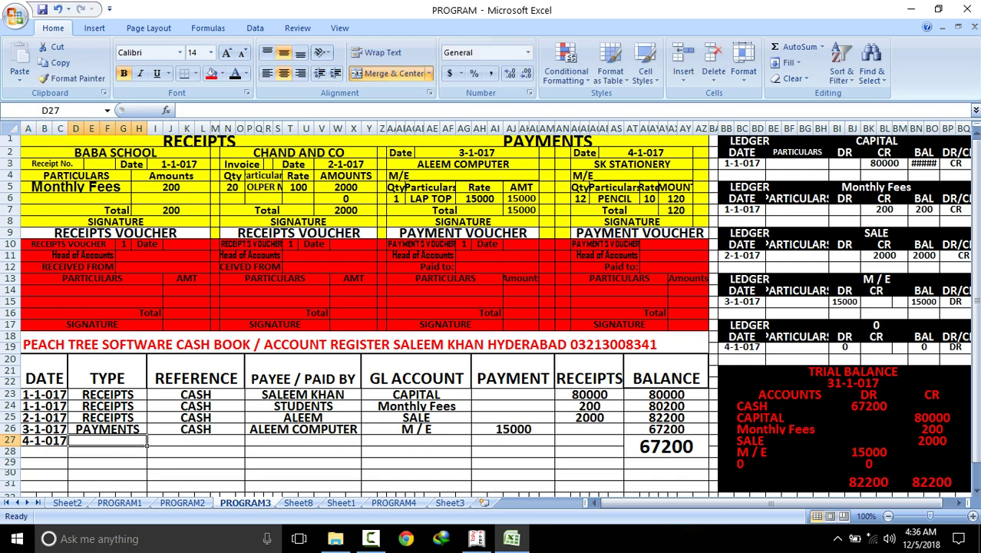
{"action": "type", "text": "PAYMENTS"}
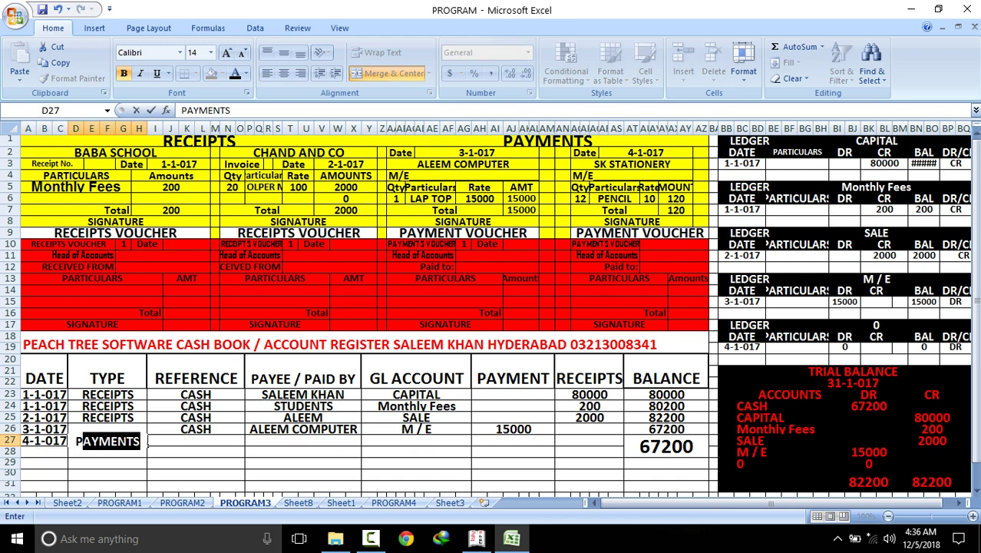
{"action": "key", "text": "Tab"}
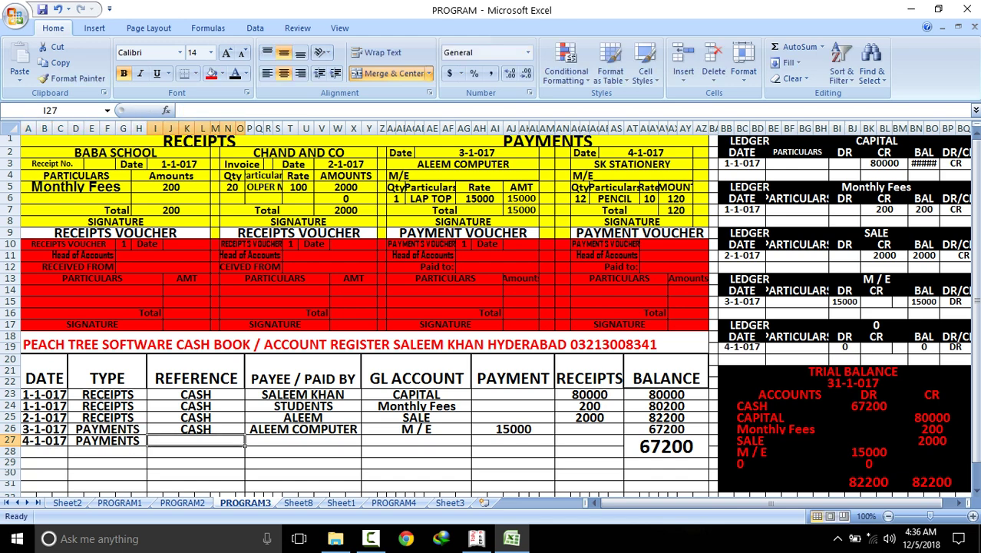
{"action": "type", "text": "CASH"}
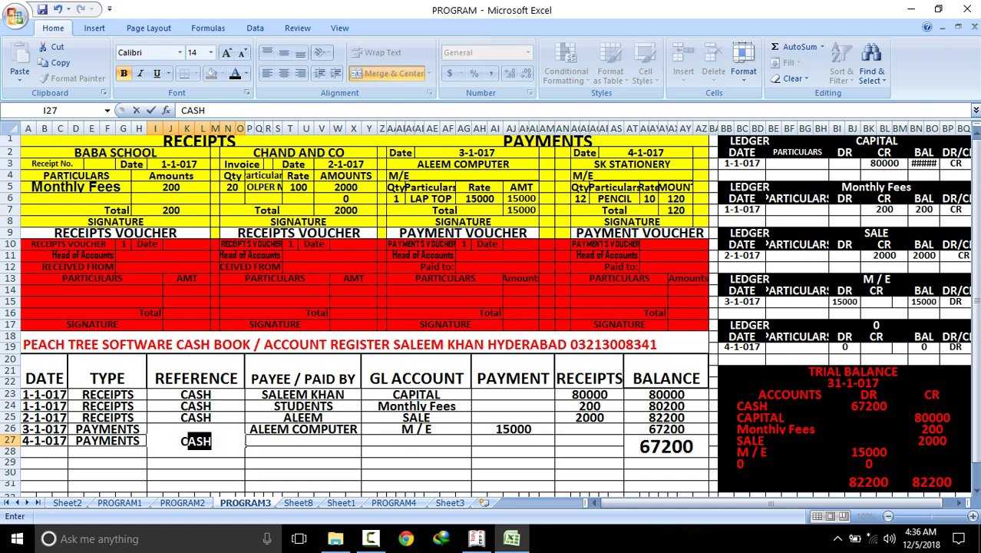
{"action": "left_click", "coordinate": [607, 163]}
{"action": "right_click", "coordinate": [607, 163]}
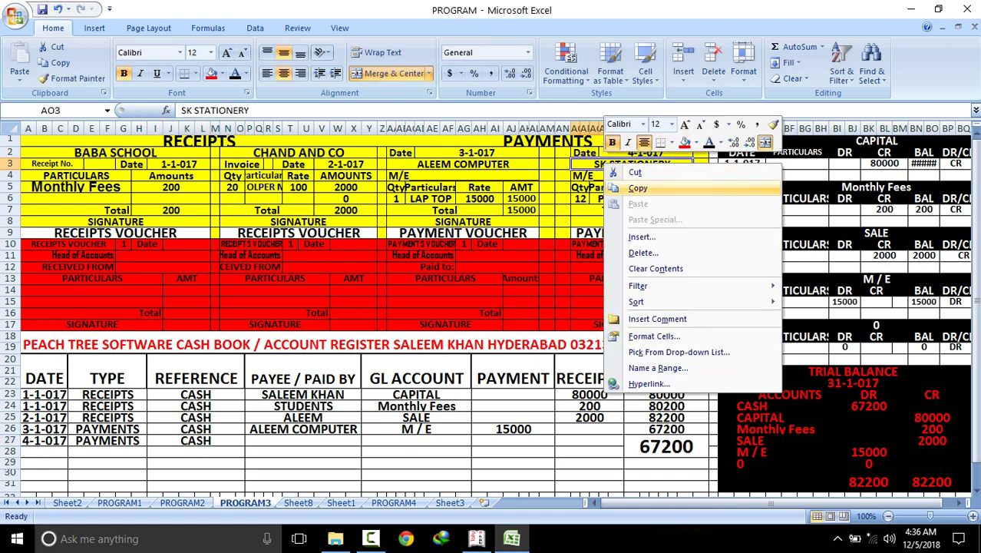
{"action": "left_click", "coordinate": [637, 188]}
{"action": "left_click", "coordinate": [359, 441]}
{"action": "right_click", "coordinate": [361, 443]}
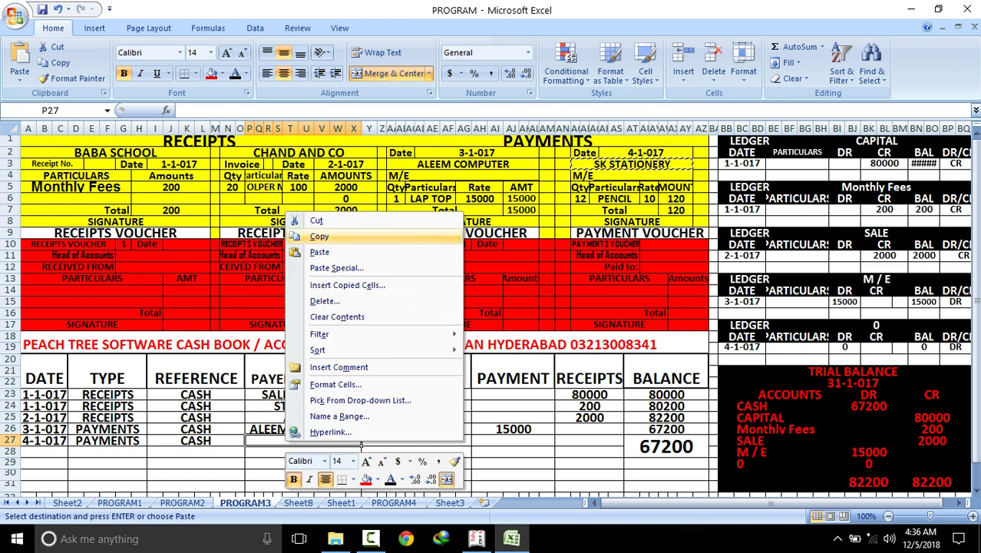
{"action": "left_click", "coordinate": [319, 252]}
Enter STATIONER as the GL account with a 120 payment
{"action": "key", "text": "Tab"}
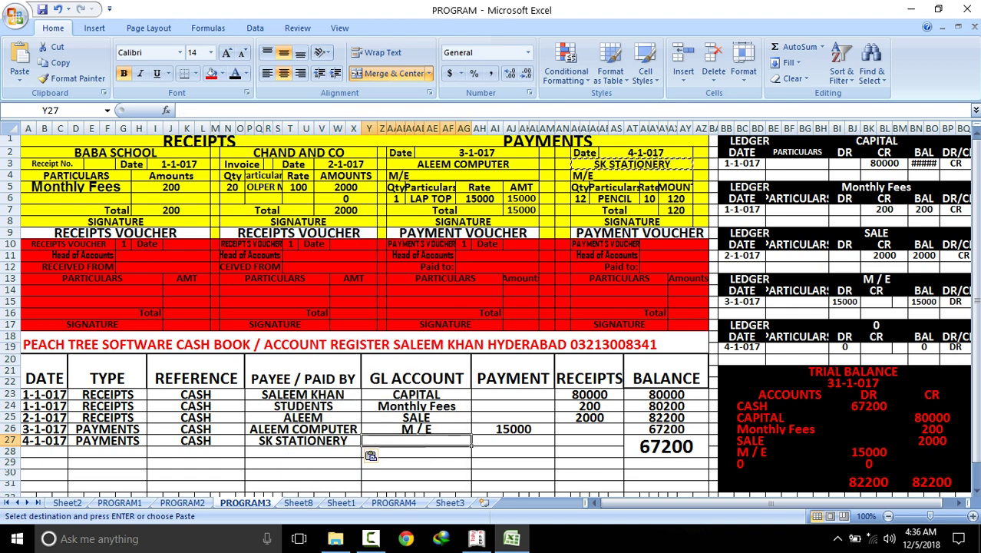
{"action": "type", "text": "STATIONER"}
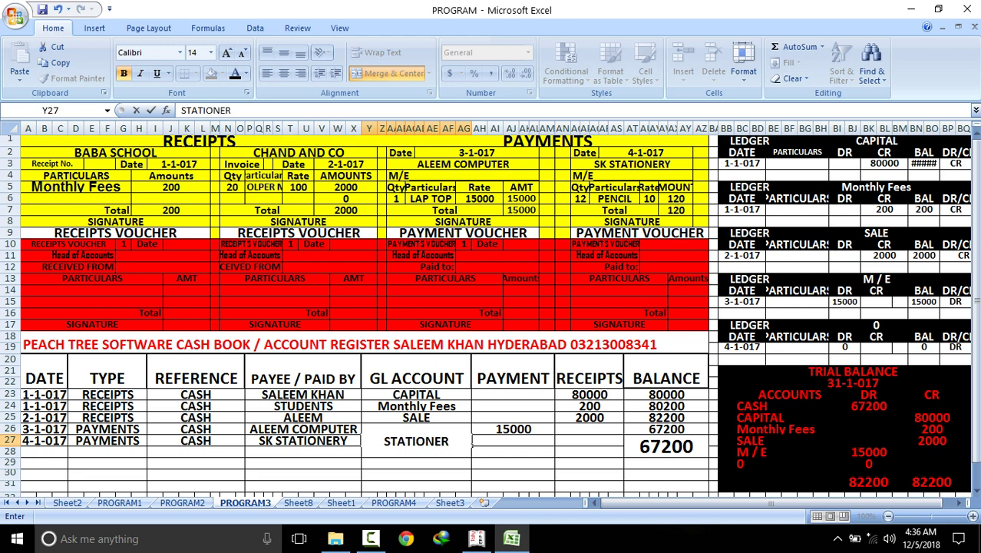
{"action": "key", "text": "Tab"}
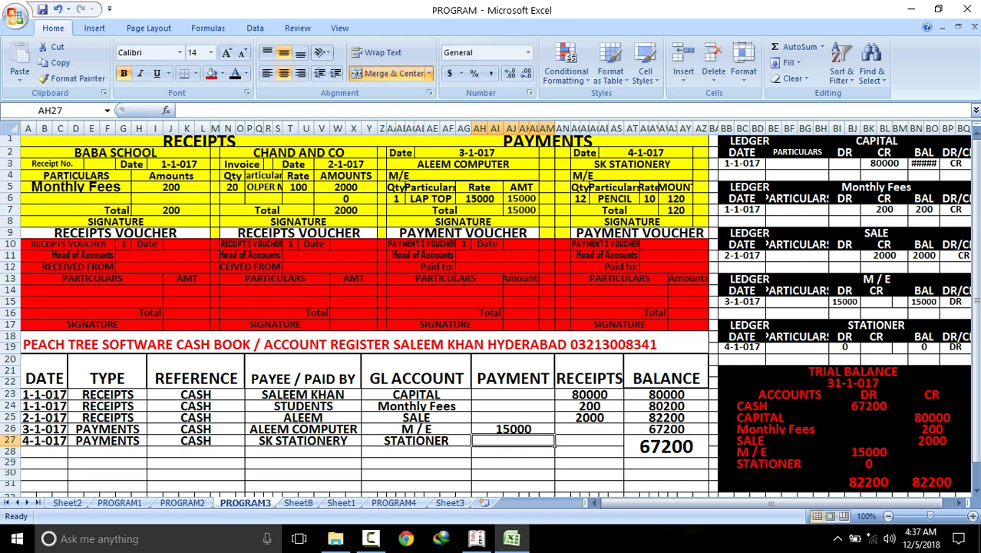
{"action": "type", "text": "120"}
{"action": "key", "text": "Return"}
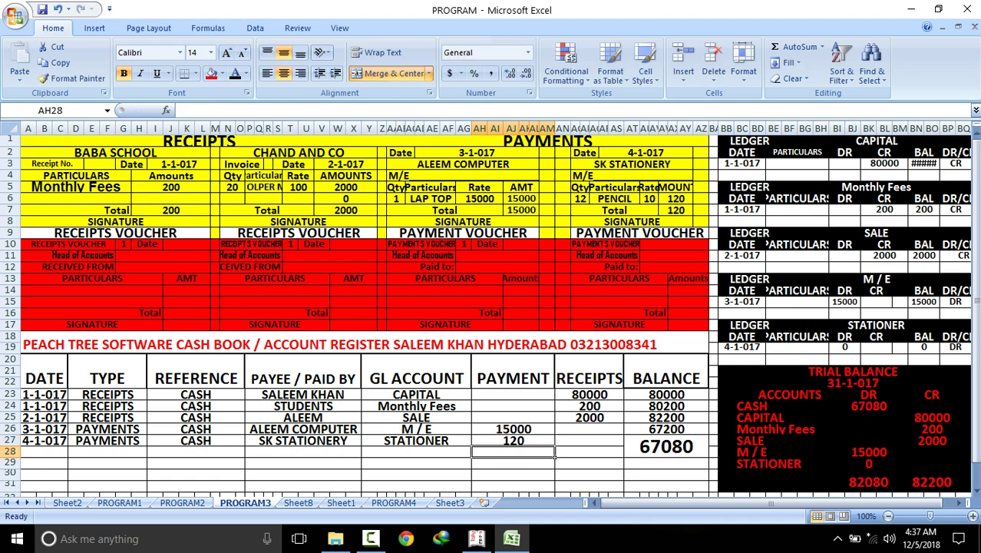
{"action": "left_click", "coordinate": [868, 463]}
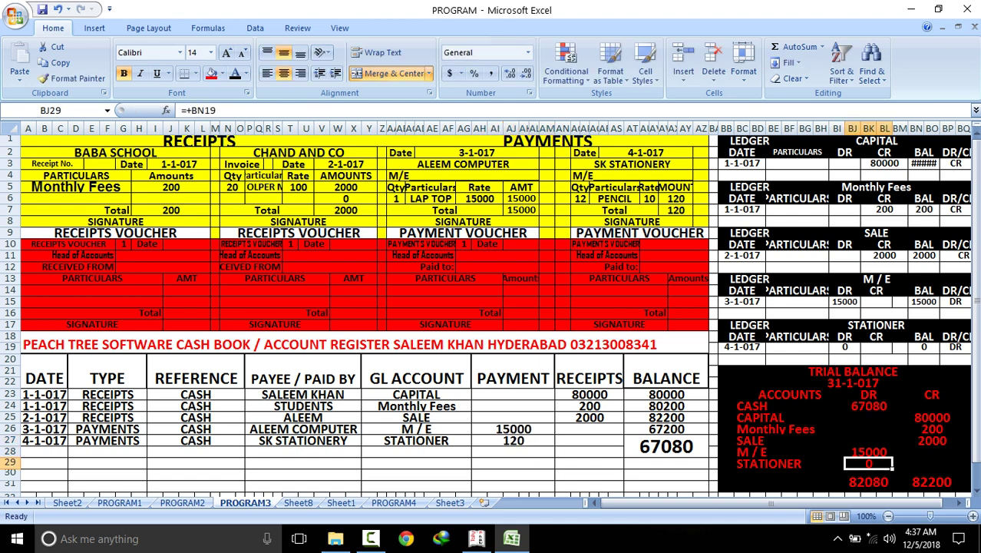
{"action": "type", "text": "+"}
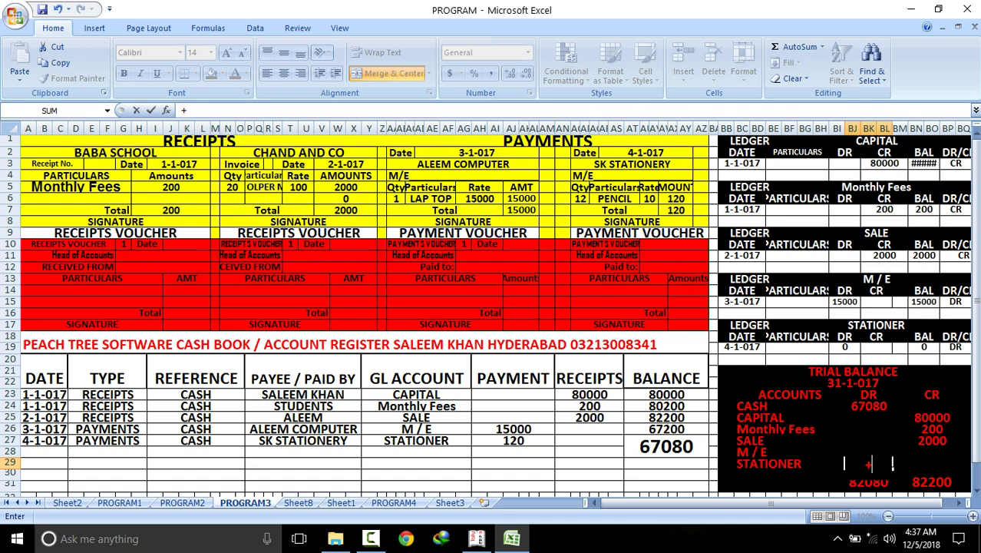
Set the trial balance STATIONER debit BJ29 to =+BN19, removing a stray plus sign
{"action": "left_click", "coordinate": [923, 347]}
{"action": "type", "text": "+"}
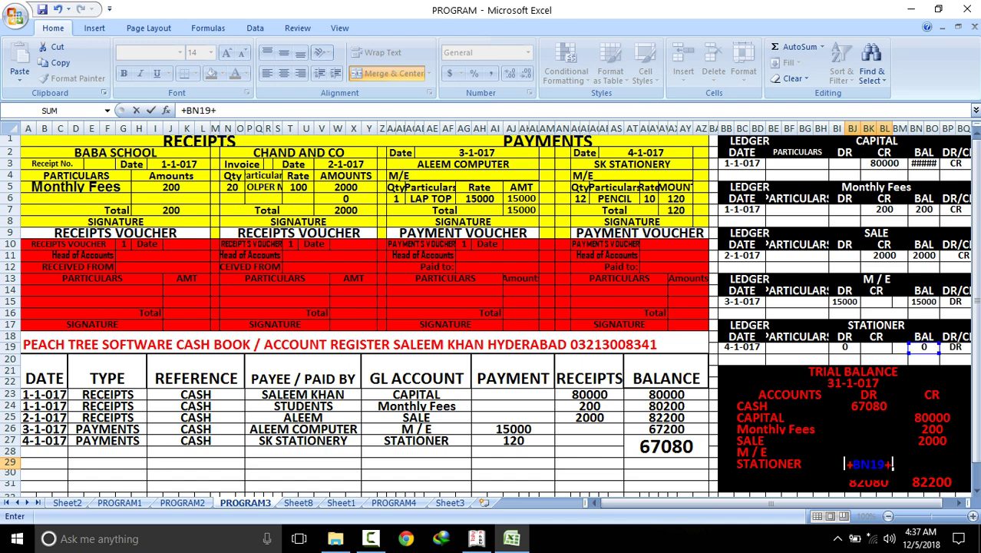
{"action": "key", "text": "BackSpace"}
{"action": "key", "text": "ctrl+Return"}
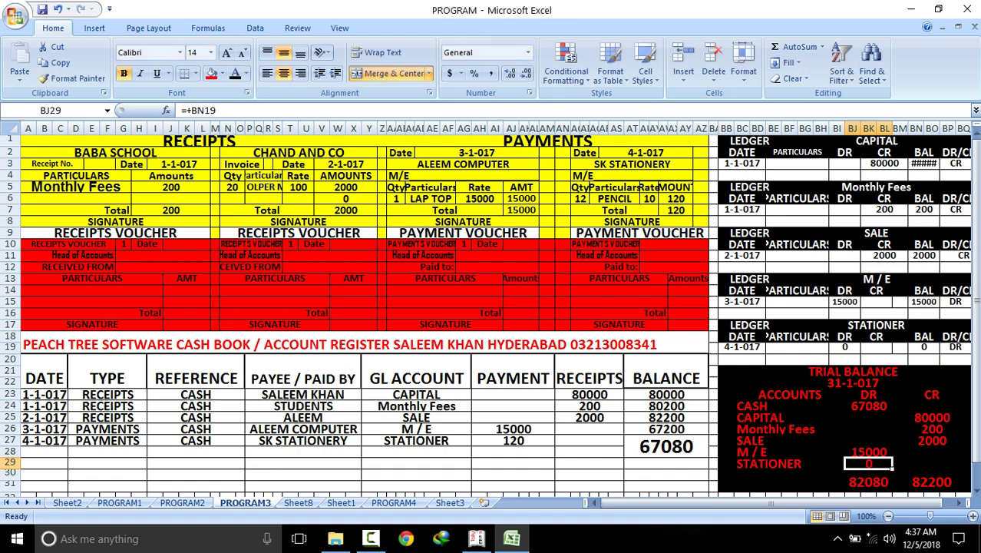
{"action": "type", "text": "+"}
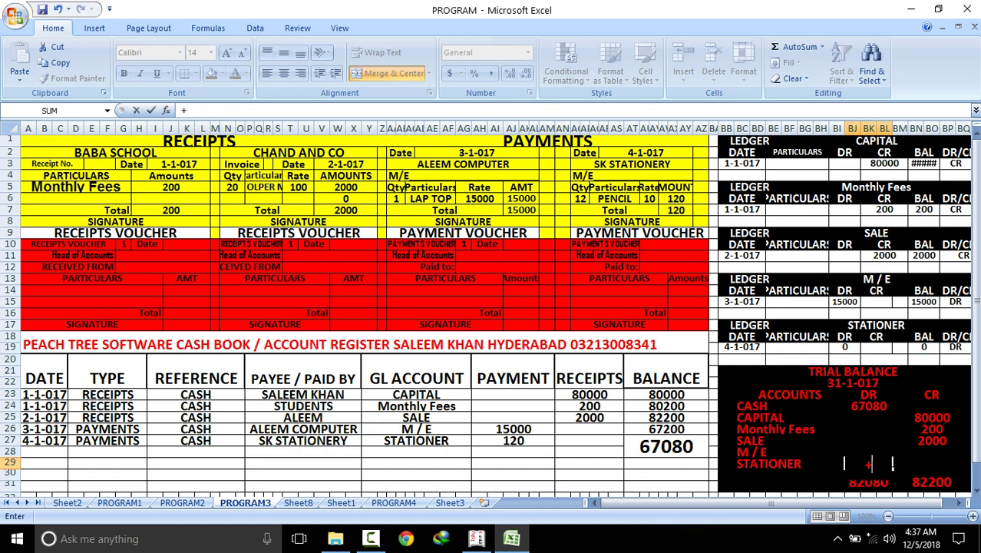
{"action": "left_click", "coordinate": [924, 347]}
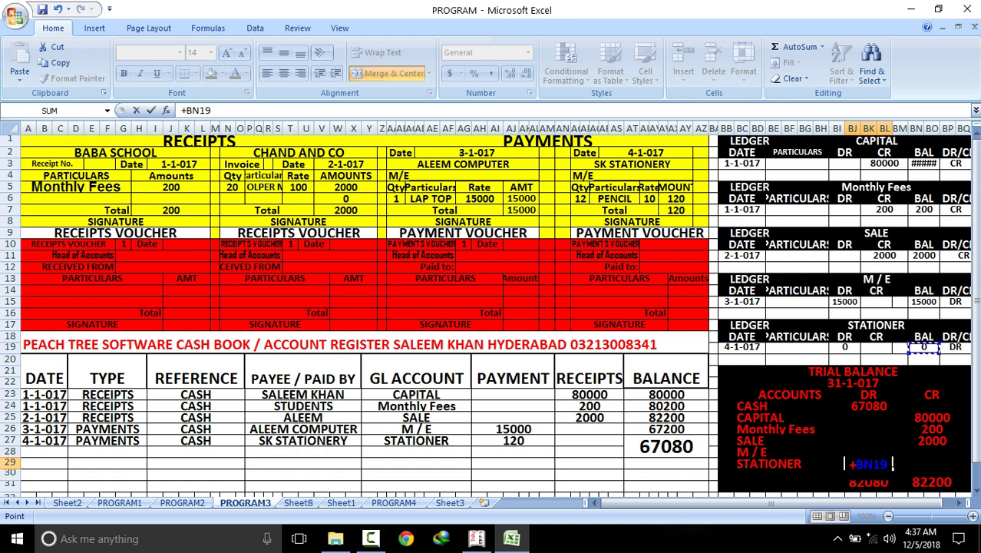
{"action": "key", "text": "Return"}
Link the STATIONER ledger debit BI19 to the 120 payment in AN27 and check the total
{"action": "left_click", "coordinate": [859, 349]}
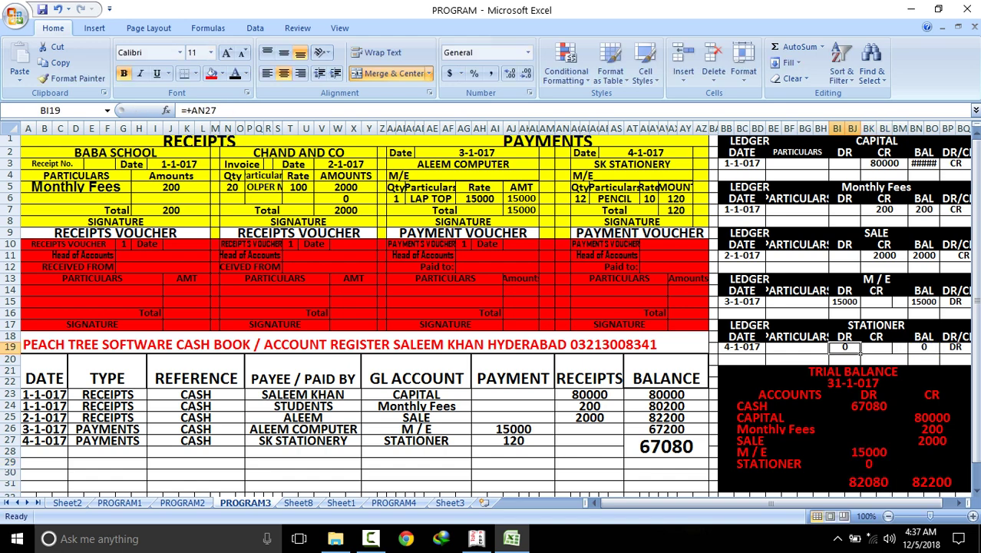
{"action": "type", "text": "+"}
{"action": "left_click", "coordinate": [513, 440]}
{"action": "key", "text": "Return"}
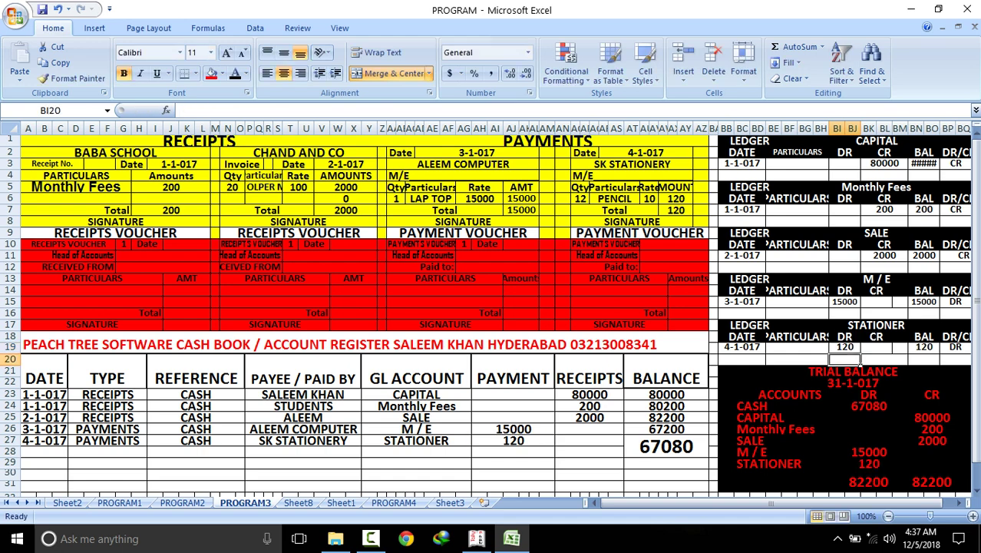
{"action": "left_click", "coordinate": [890, 490]}
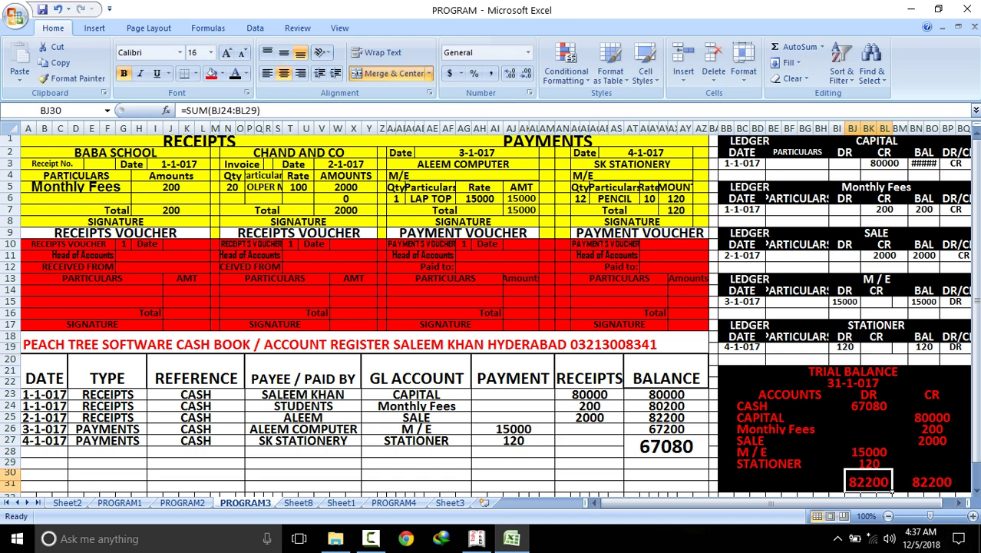
Check the CR total, review the PROGRAM1 and PROGRAM2 sheets, return to PROGRAM3, then switch to Tally
{"action": "left_click", "coordinate": [953, 489]}
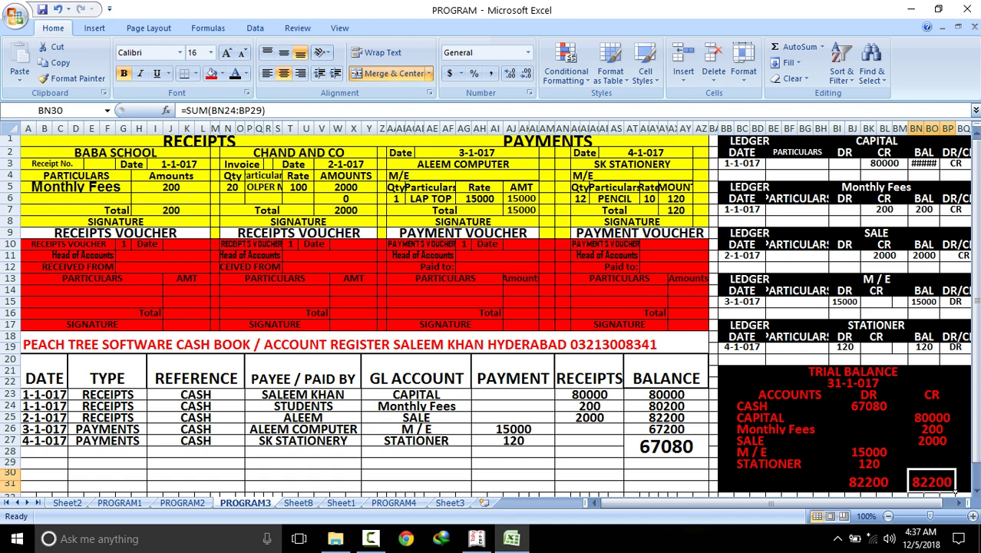
{"action": "left_click", "coordinate": [303, 368]}
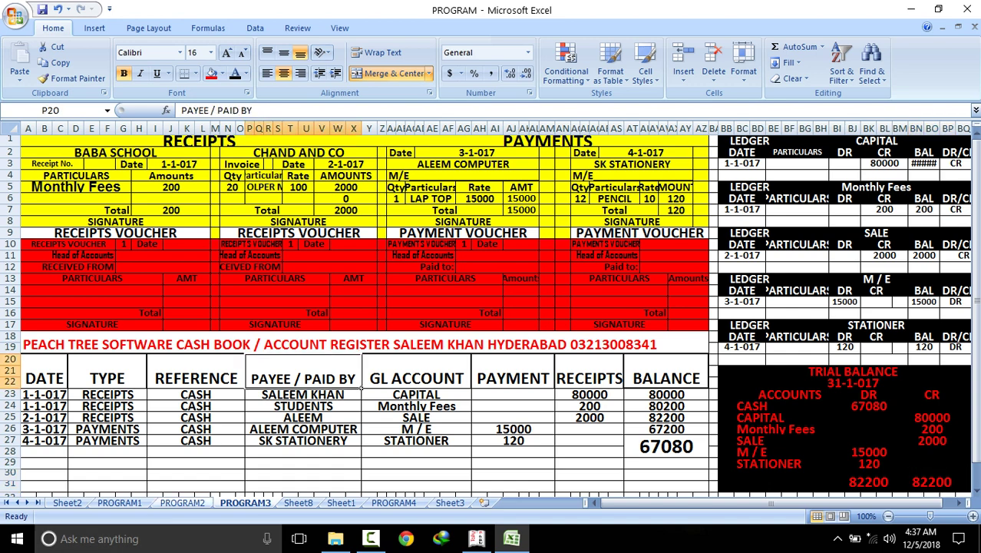
{"action": "key", "text": "ctrl+Page_Up"}
{"action": "key", "text": "ctrl+Page_Up"}
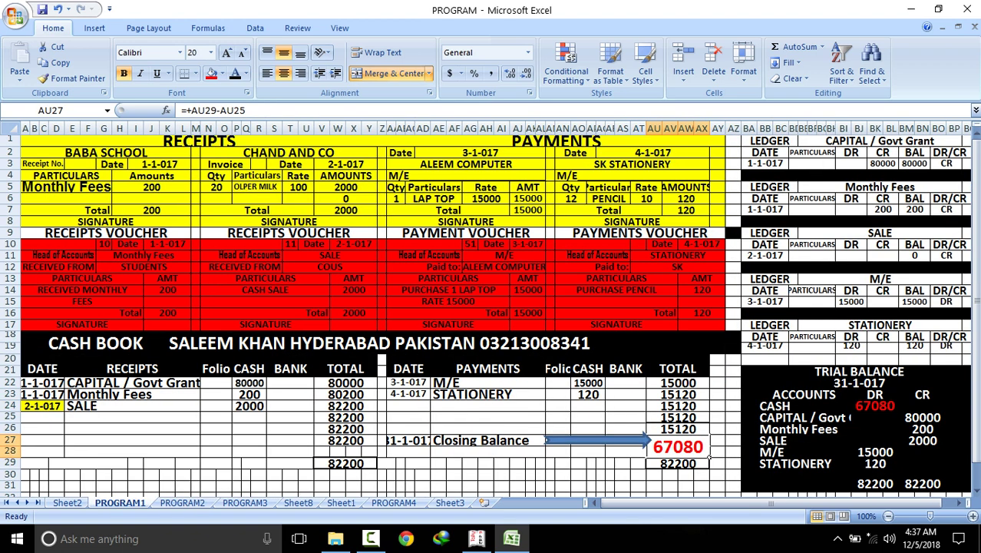
{"action": "key", "text": "ctrl+Page_Down"}
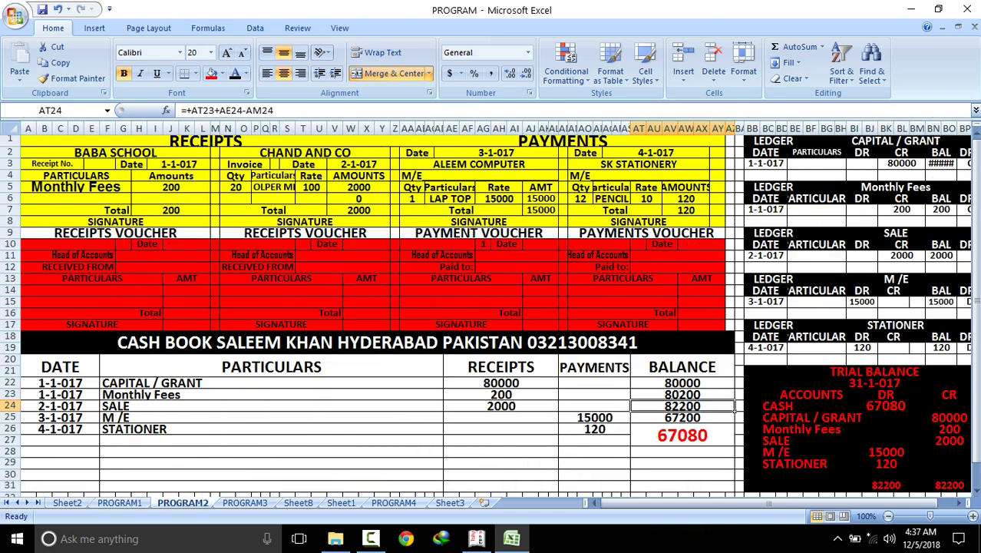
{"action": "left_click", "coordinate": [682, 436]}
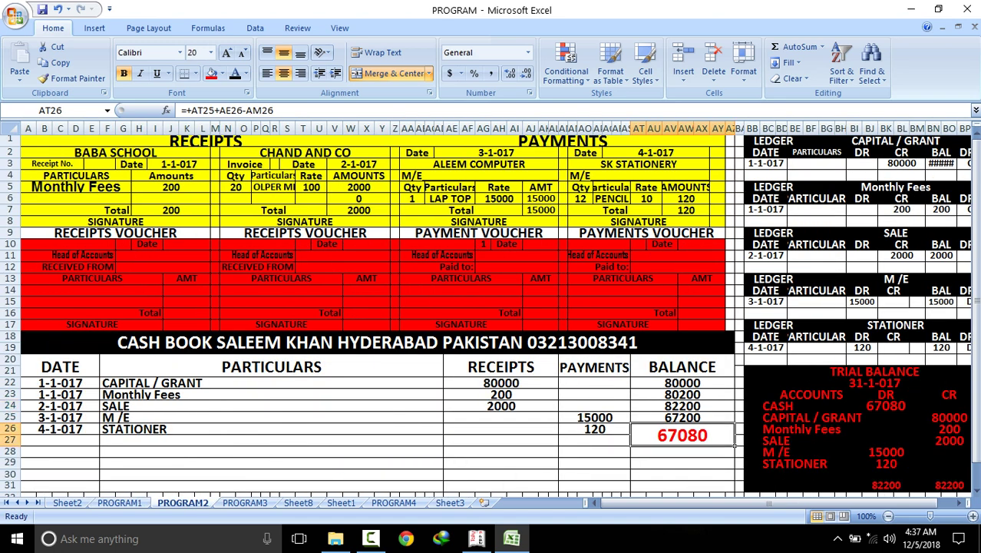
{"action": "key", "text": "ctrl+Page_Down"}
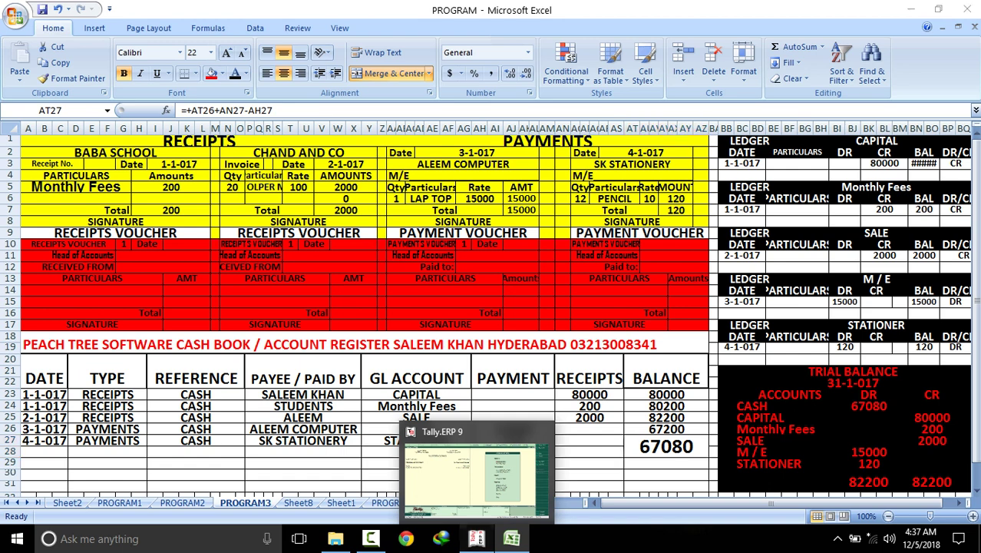
{"action": "left_click", "coordinate": [476, 538]}
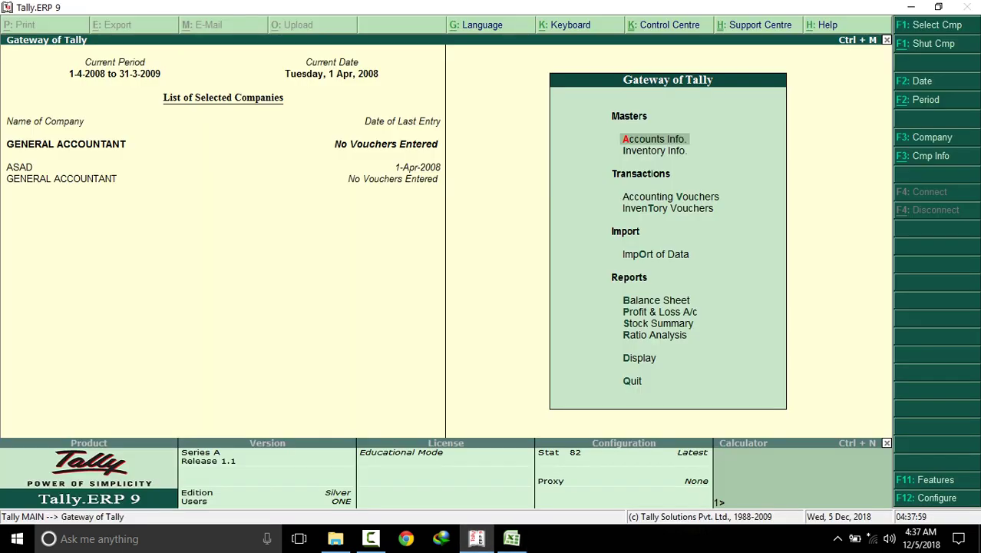
Create the CAPITAL ledger under the Capital Account group via Accounts Info > Ledgers > Create
{"action": "key", "text": "Return"}
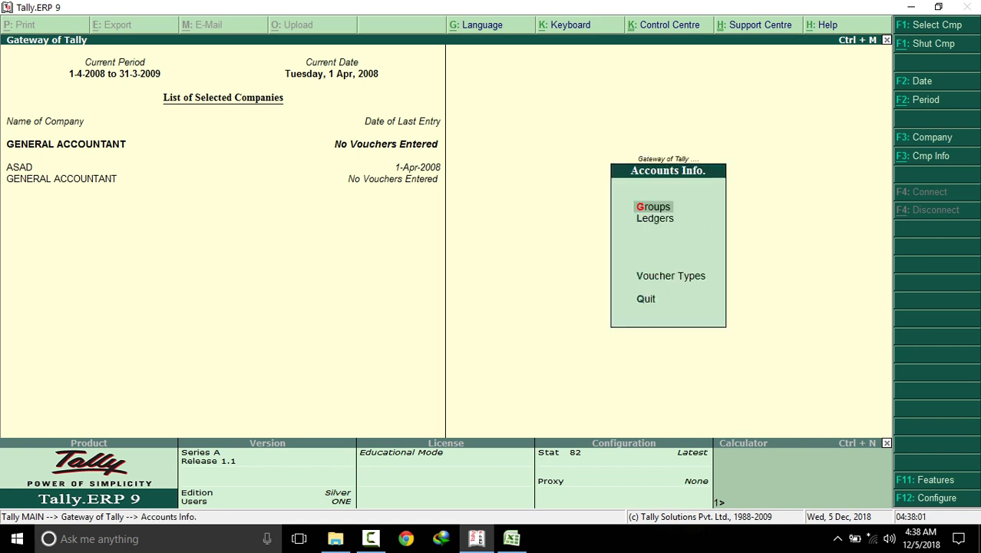
{"action": "key", "text": "Down"}
{"action": "key", "text": "Return"}
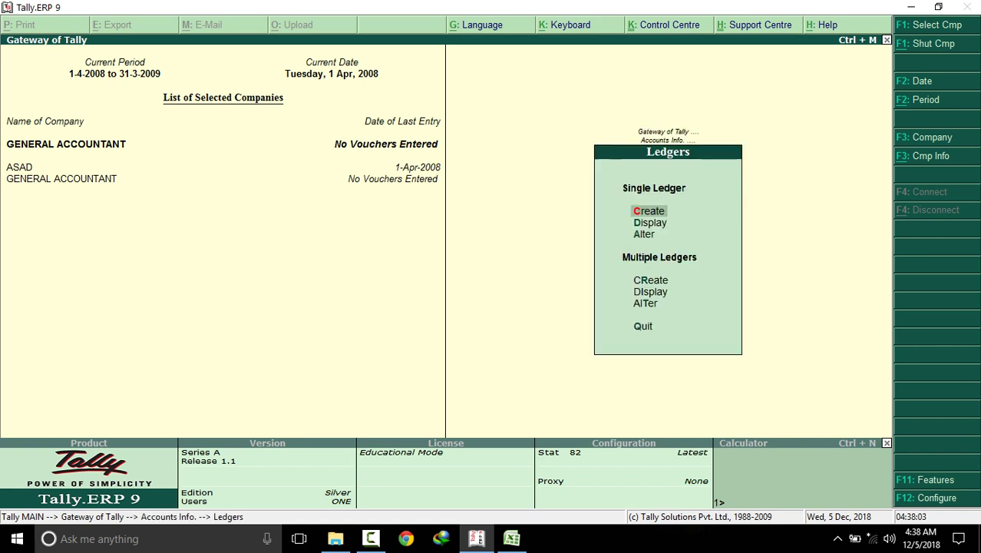
{"action": "key", "text": "Return"}
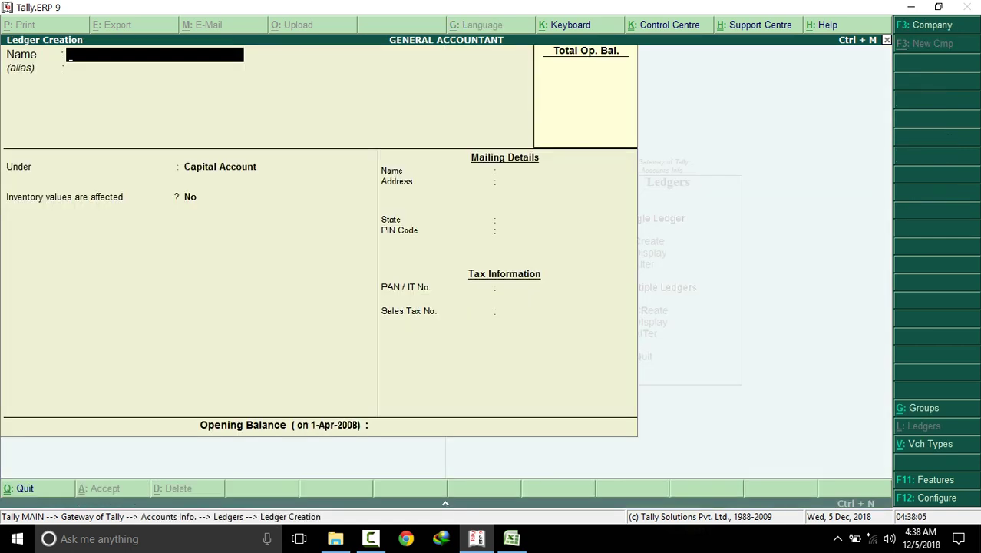
{"action": "type", "text": "CAPITAL"}
{"action": "key", "text": "Return"}
{"action": "key", "text": "Return"}
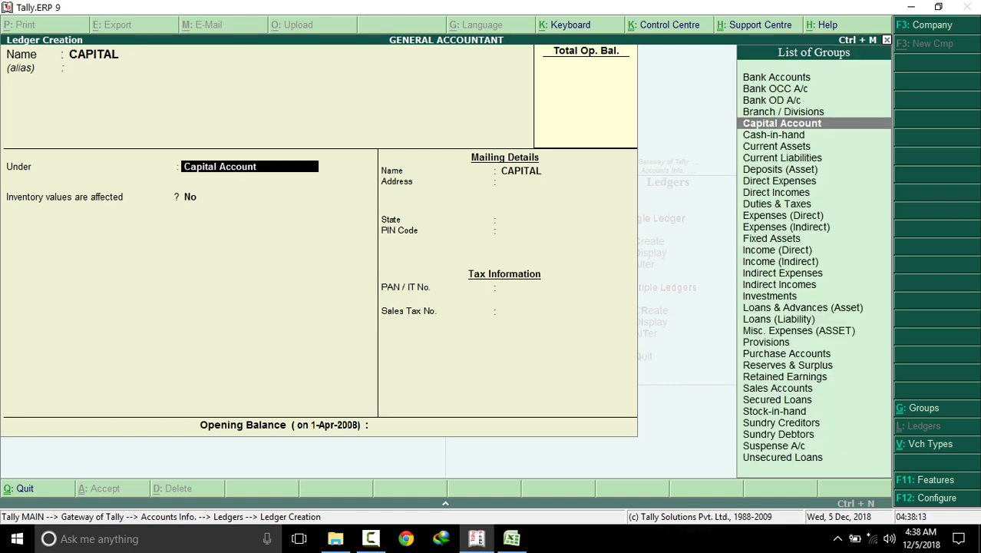
{"action": "key", "text": "Return"}
{"action": "key", "text": "Return"}
{"action": "key", "text": "Return"}
{"action": "key", "text": "Return"}
{"action": "key", "text": "Return"}
{"action": "key", "text": "Return"}
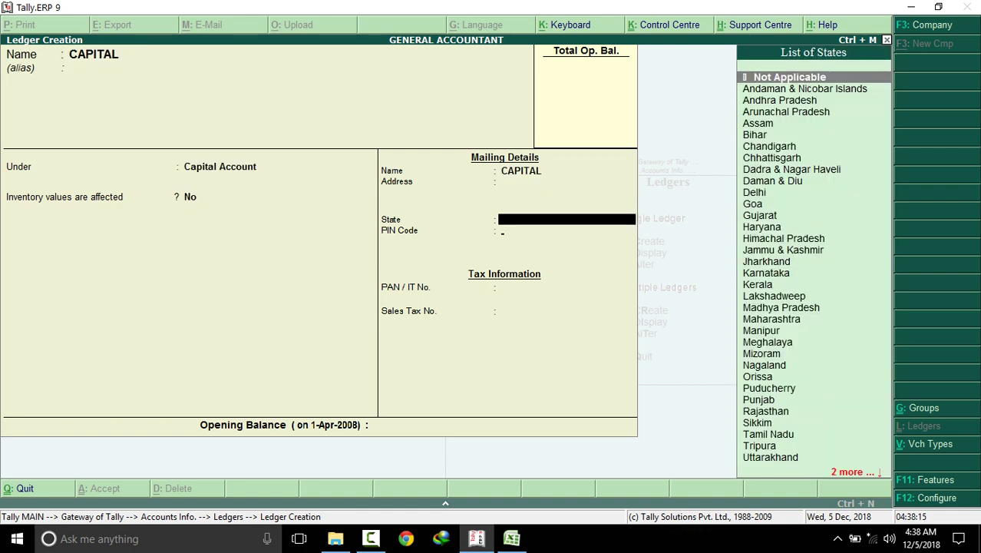
{"action": "key", "text": "Return"}
{"action": "key", "text": "Return"}
{"action": "key", "text": "Return"}
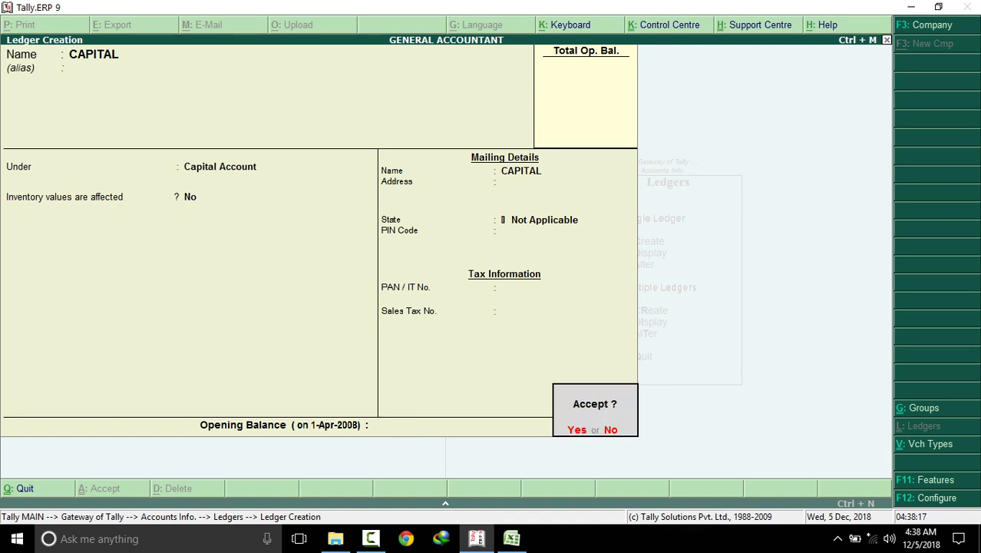
{"action": "key", "text": "Return"}
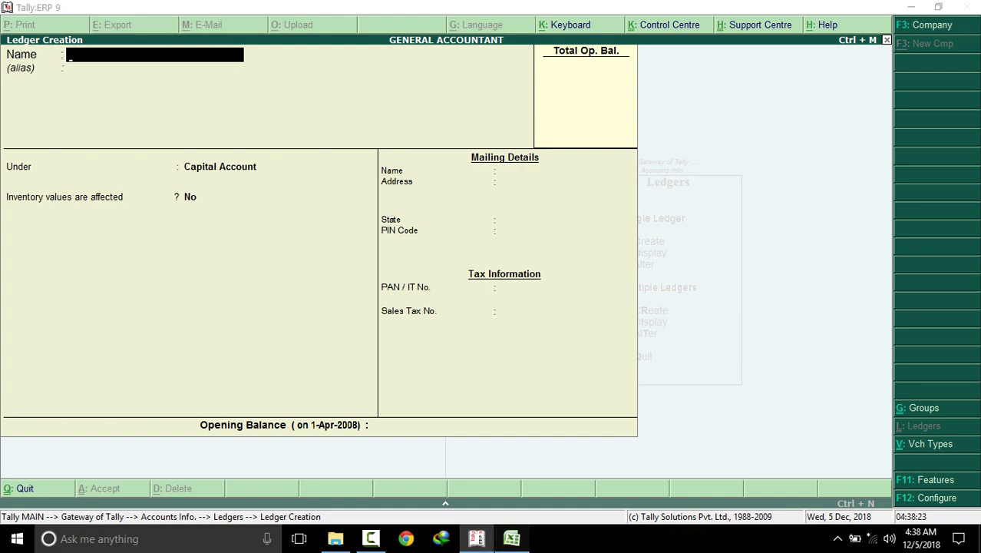
{"action": "left_click", "coordinate": [512, 538]}
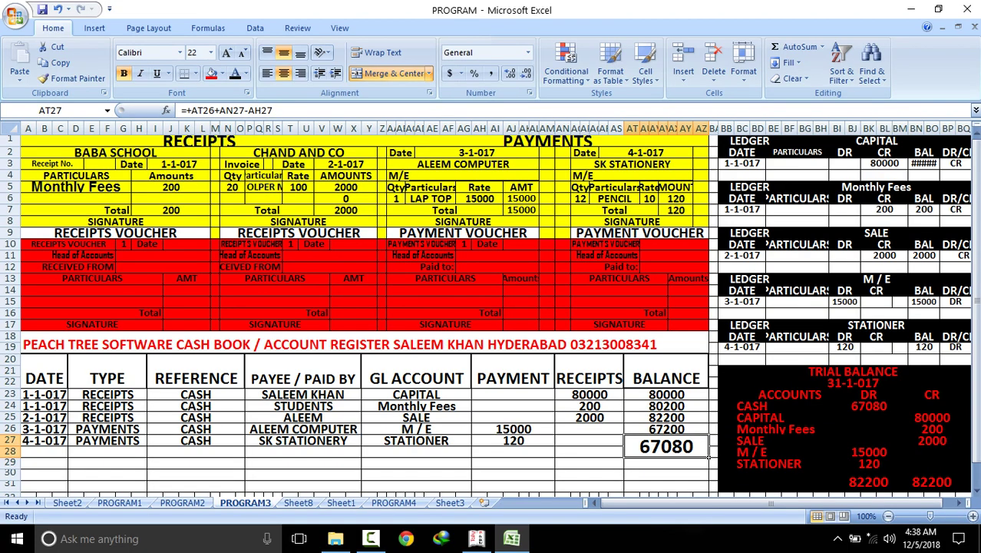
Name the new ledger MONTHLY FEES and file it under Direct Incomes
{"action": "left_click", "coordinate": [476, 539]}
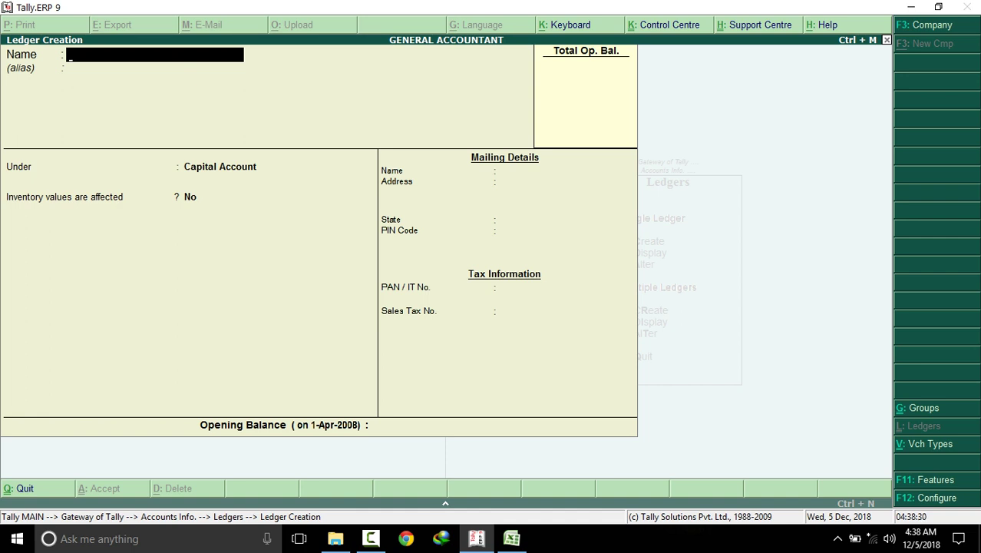
{"action": "type", "text": "MONTHLY FEES"}
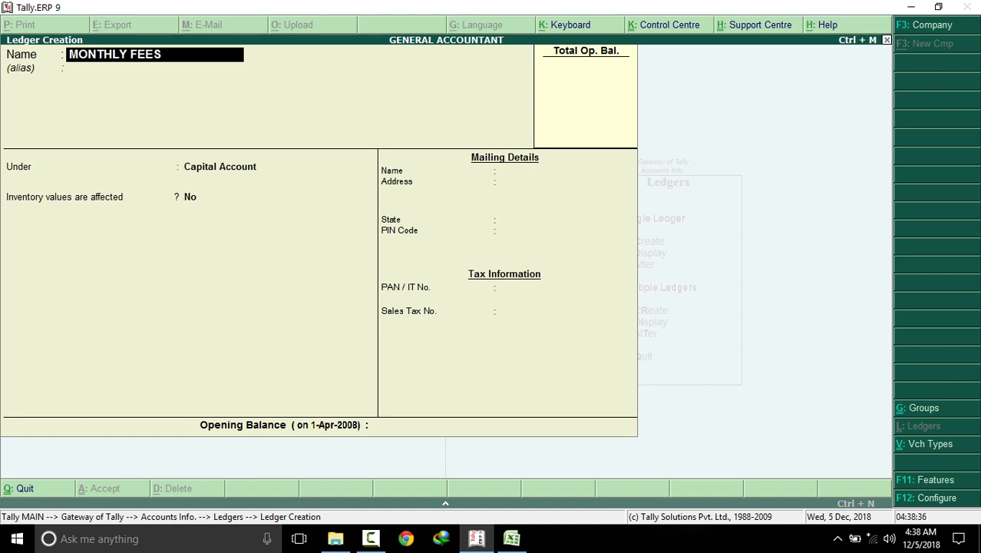
{"action": "key", "text": "Return"}
{"action": "key", "text": "Return"}
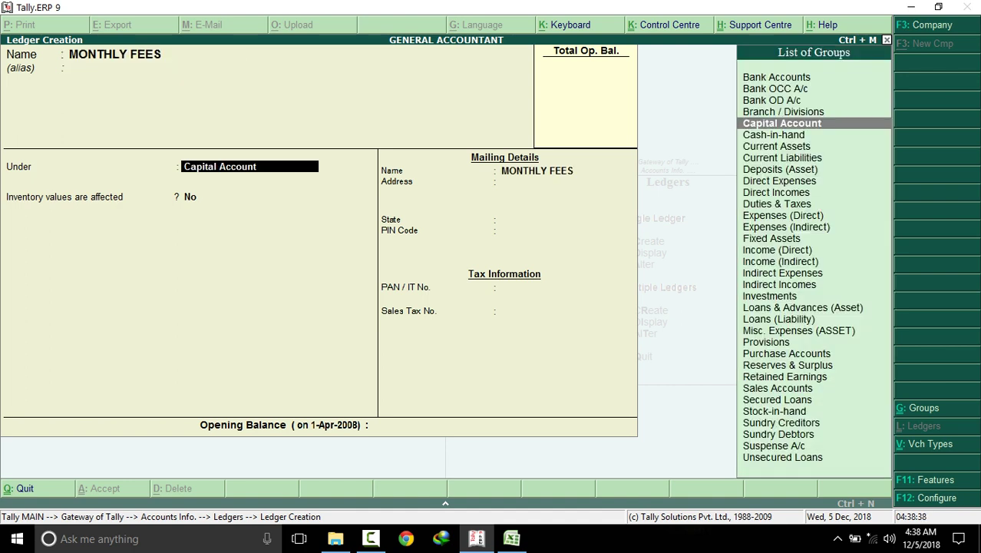
{"action": "key", "text": "Down"}
{"action": "key", "text": "Down"}
{"action": "key", "text": "Down"}
{"action": "key", "text": "Down"}
{"action": "key", "text": "Down"}
{"action": "key", "text": "Down"}
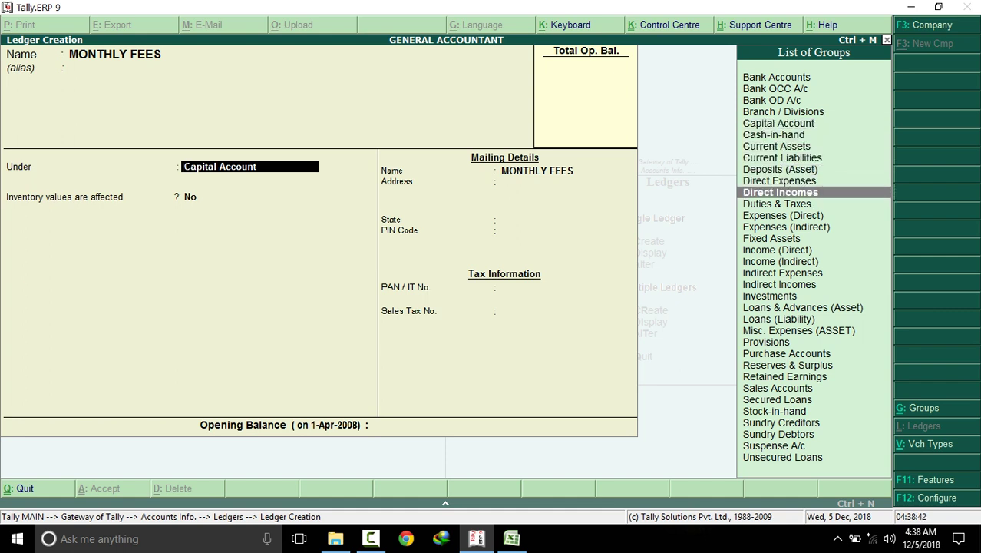
{"action": "key", "text": "Return"}
{"action": "key", "text": "Return"}
{"action": "key", "text": "Return"}
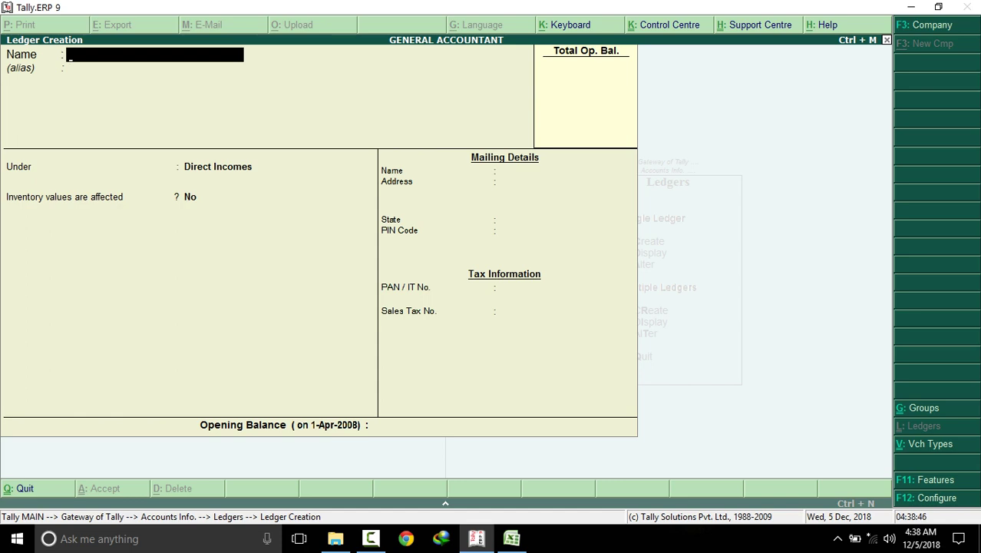
Check the CHAND AND CO receipt voucher in Excel and create the SALE ledger under Direct Incomes
{"action": "left_click", "coordinate": [511, 539]}
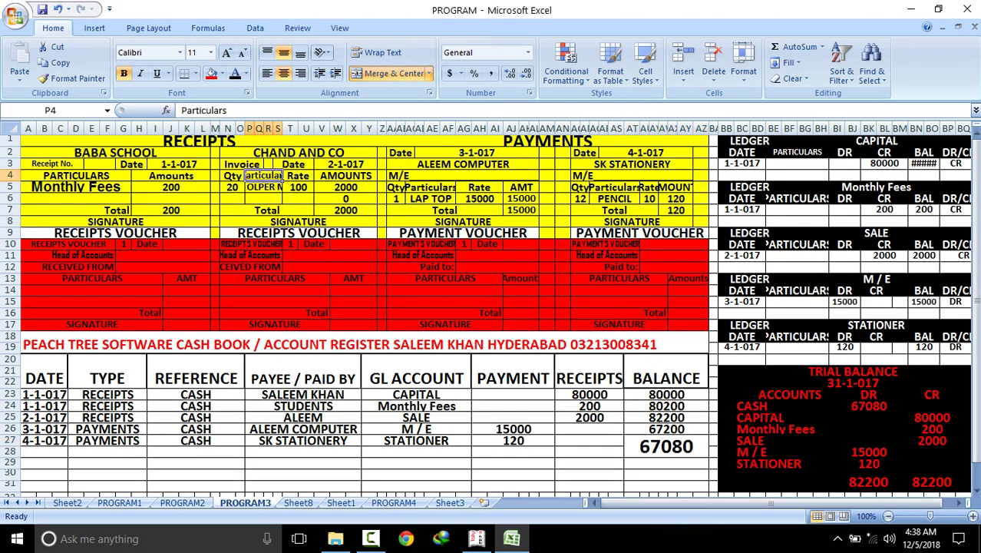
{"action": "left_click_drag", "start_coordinate": [231, 153], "coordinate": [378, 226]}
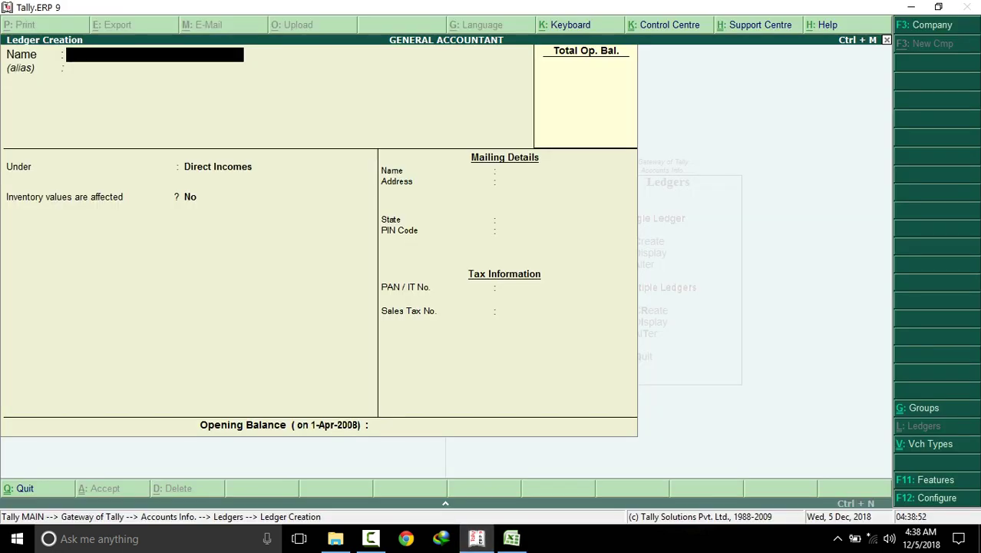
{"action": "type", "text": "SALE"}
{"action": "key", "text": "Return"}
{"action": "key", "text": "Return"}
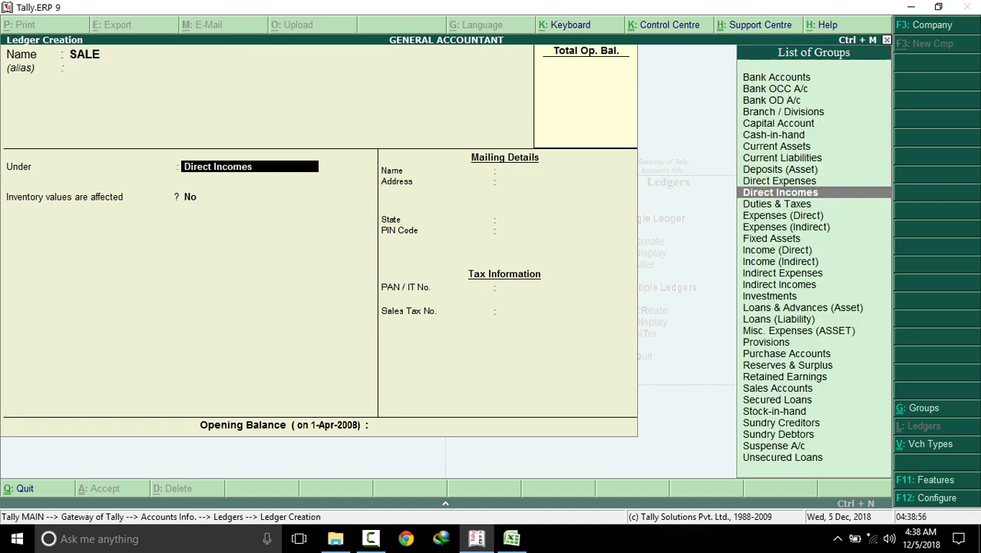
{"action": "key", "text": "Return"}
{"action": "key", "text": "Return"}
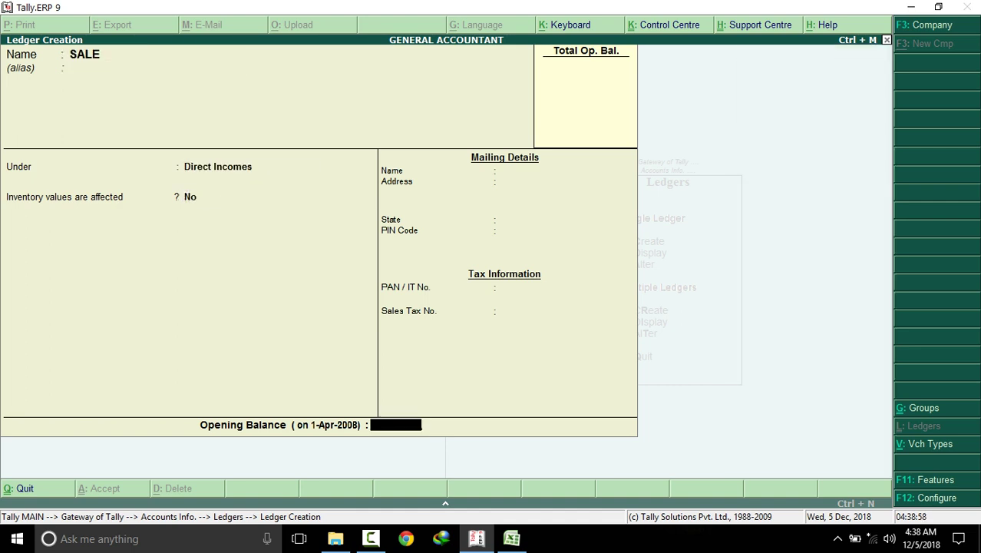
{"action": "key", "text": "Return"}
{"action": "key", "text": "Return"}
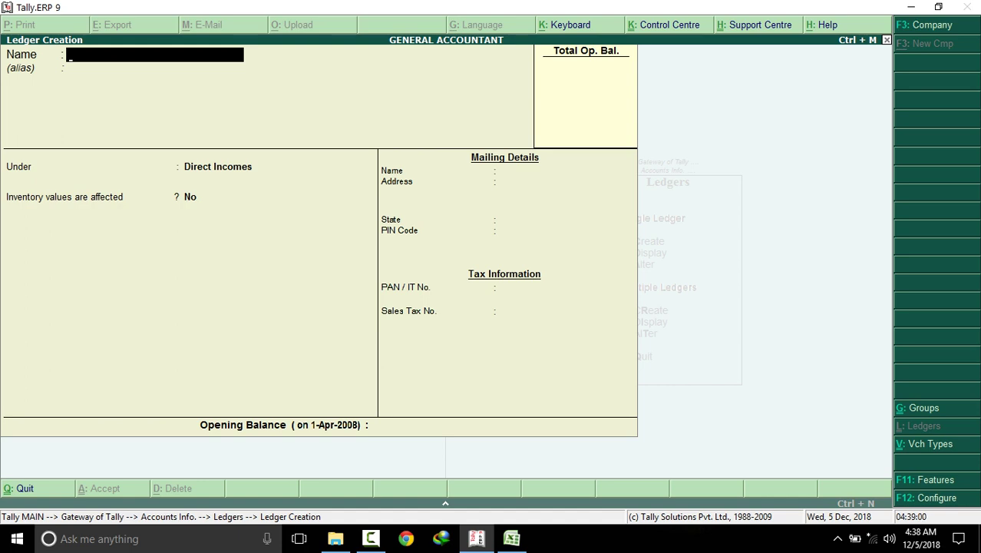
Check the ALEEM COMPUTER payment voucher and create the M / E ledger under Fixed Assets
{"action": "left_click", "coordinate": [512, 538]}
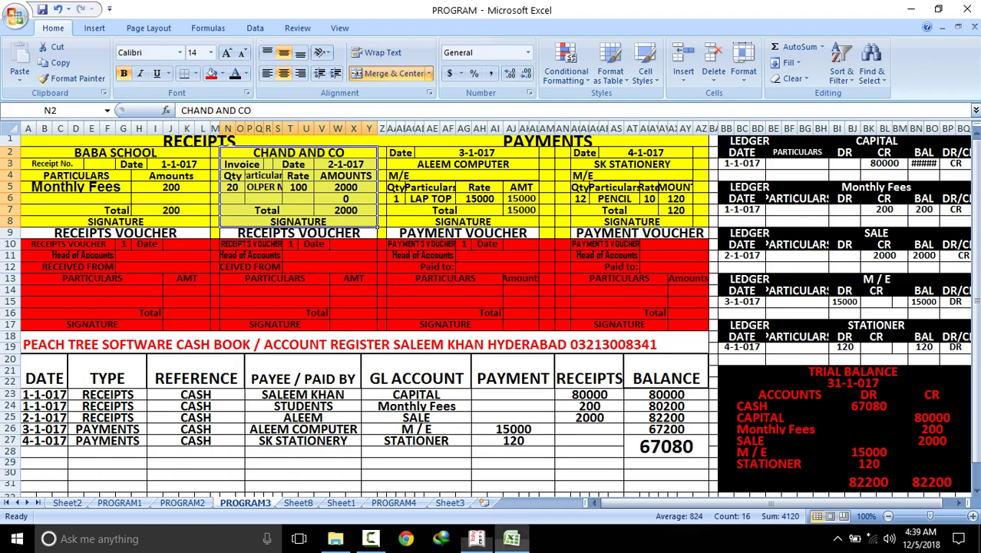
{"action": "left_click_drag", "start_coordinate": [392, 164], "coordinate": [540, 217]}
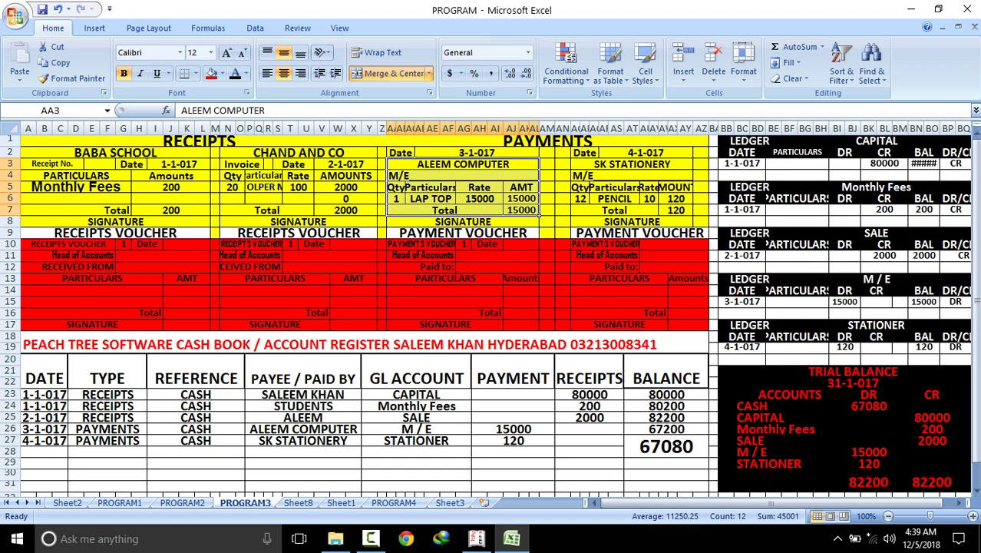
{"action": "left_click", "coordinate": [476, 538]}
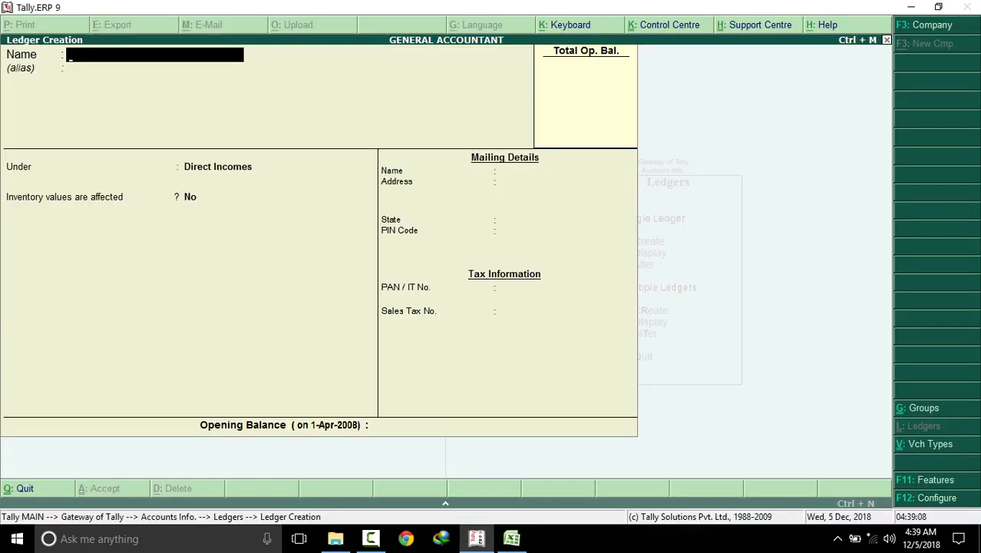
{"action": "type", "text": "M / E"}
{"action": "key", "text": "Return"}
{"action": "key", "text": "Return"}
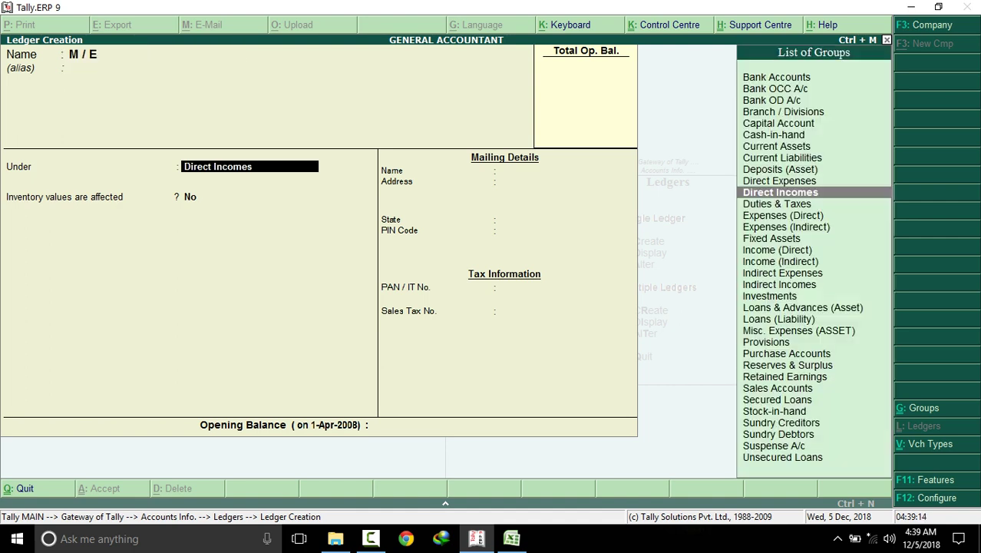
{"action": "key", "text": "Down"}
{"action": "key", "text": "Down"}
{"action": "key", "text": "Down"}
{"action": "key", "text": "Down"}
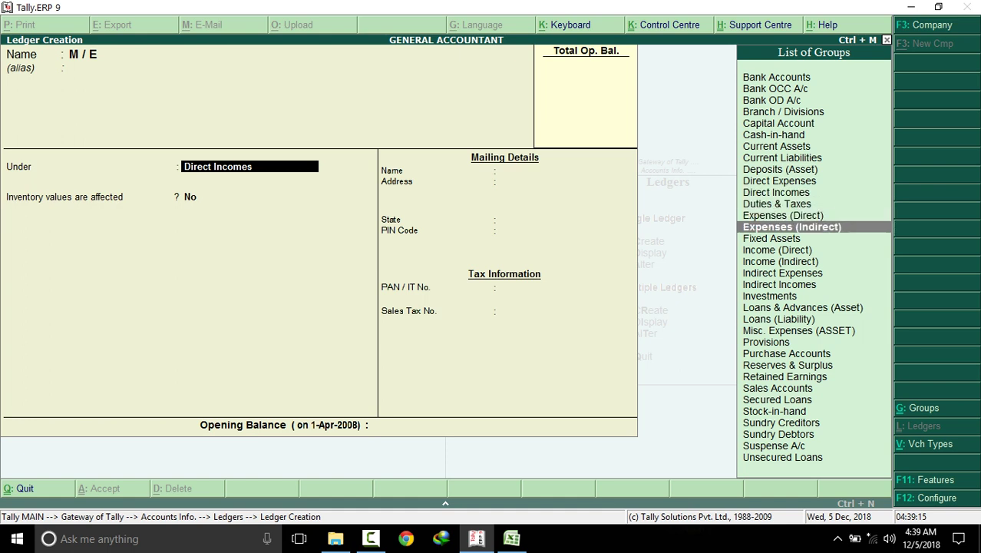
{"action": "key", "text": "Return"}
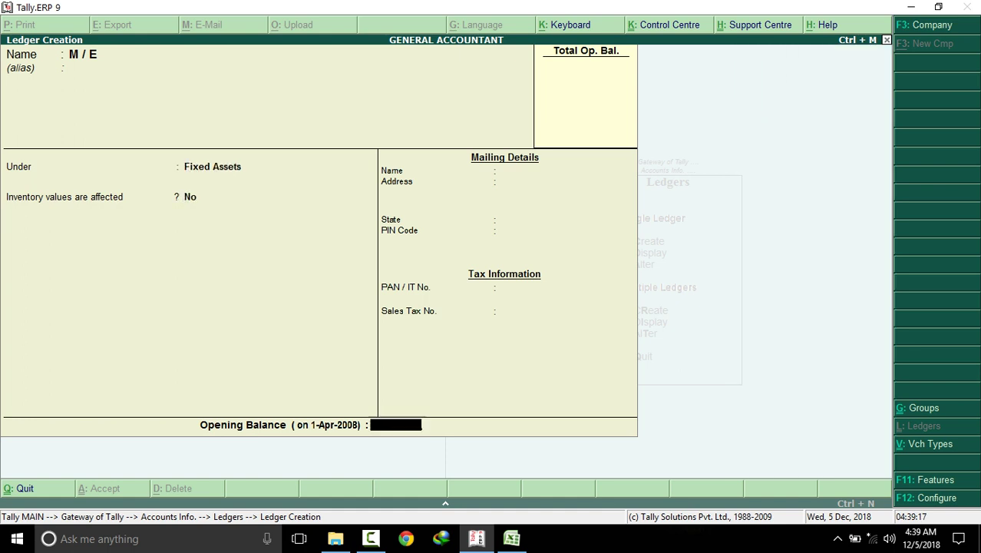
{"action": "key", "text": "Return"}
{"action": "key", "text": "Return"}
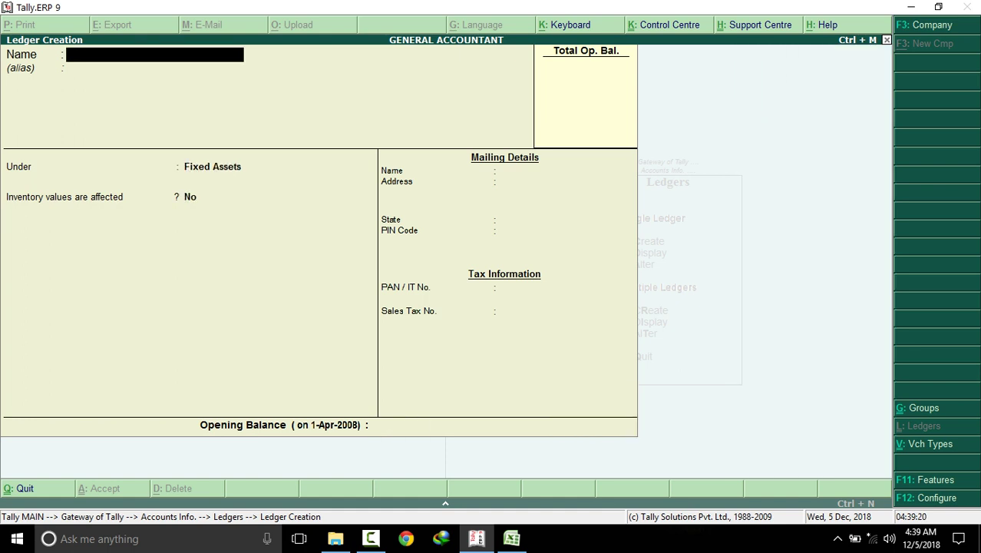
Check the SK STATIONERY voucher and create the STATIONERY ledger under Indirect Expenses
{"action": "left_click", "coordinate": [512, 538]}
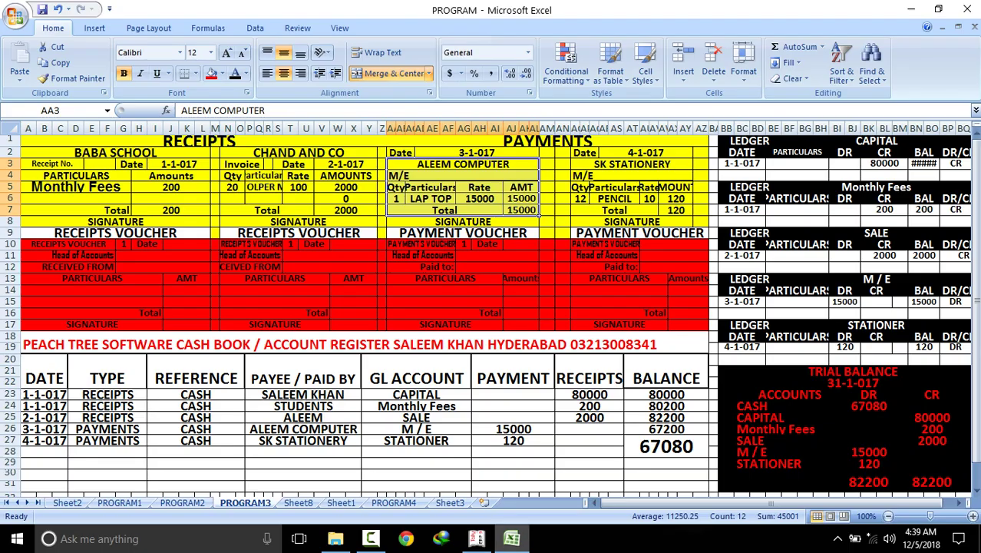
{"action": "left_click_drag", "start_coordinate": [575, 164], "coordinate": [693, 223]}
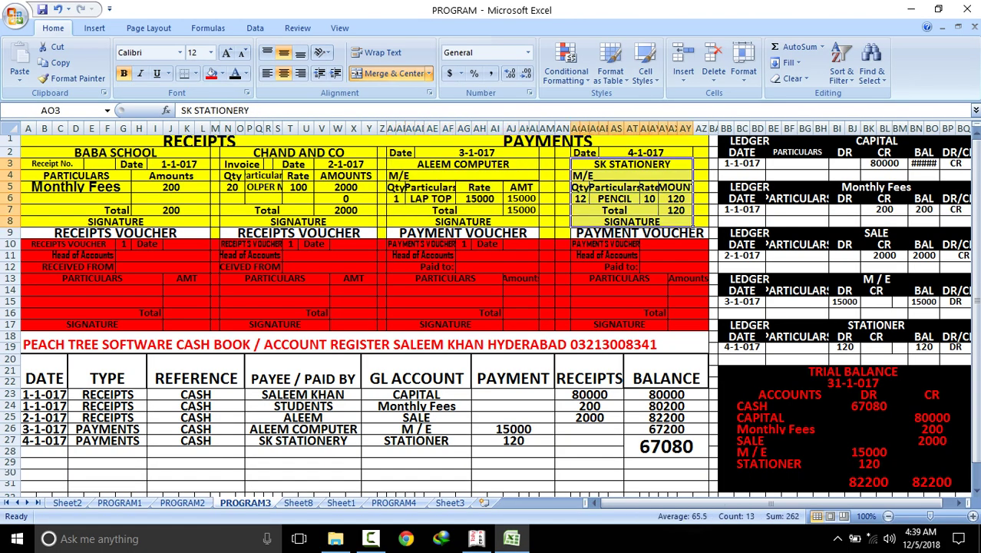
{"action": "left_click", "coordinate": [476, 538]}
{"action": "type", "text": "STATIONERY"}
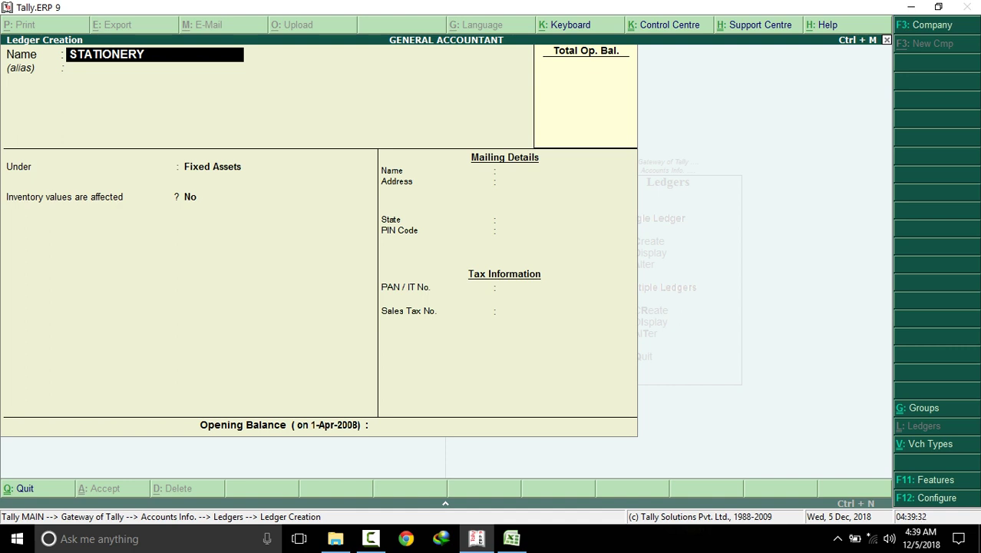
{"action": "key", "text": "Return"}
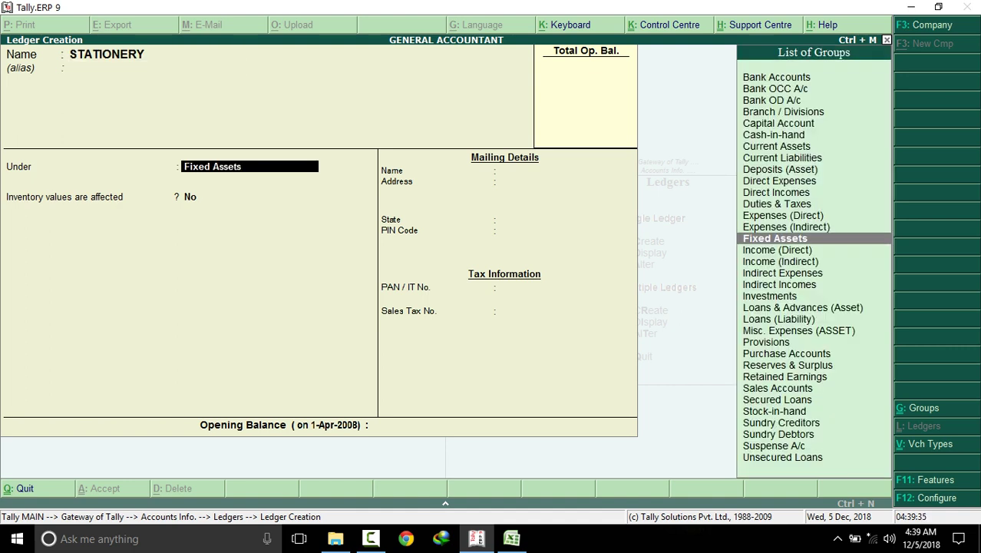
{"action": "key", "text": "Up"}
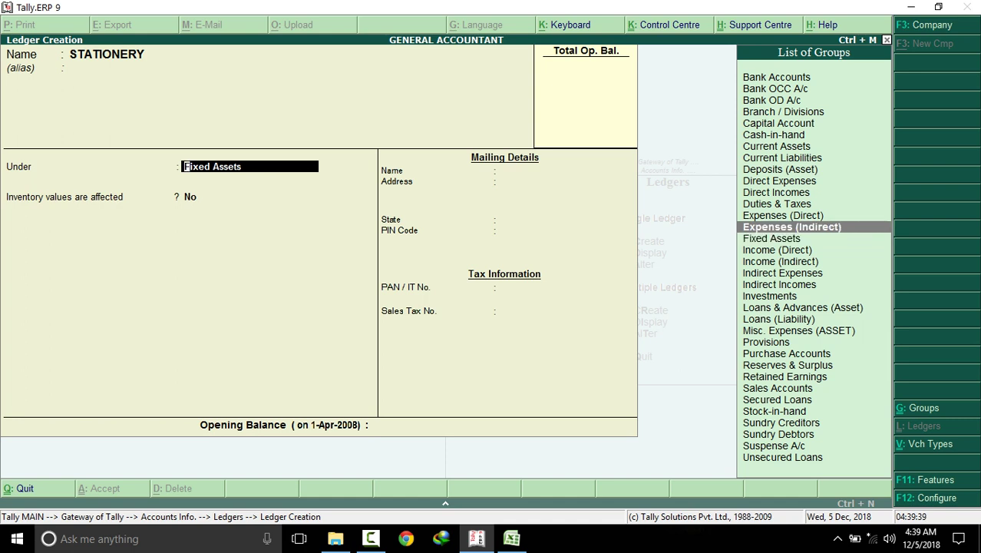
{"action": "key", "text": "Down"}
{"action": "key", "text": "Down"}
{"action": "key", "text": "Down"}
{"action": "key", "text": "Down"}
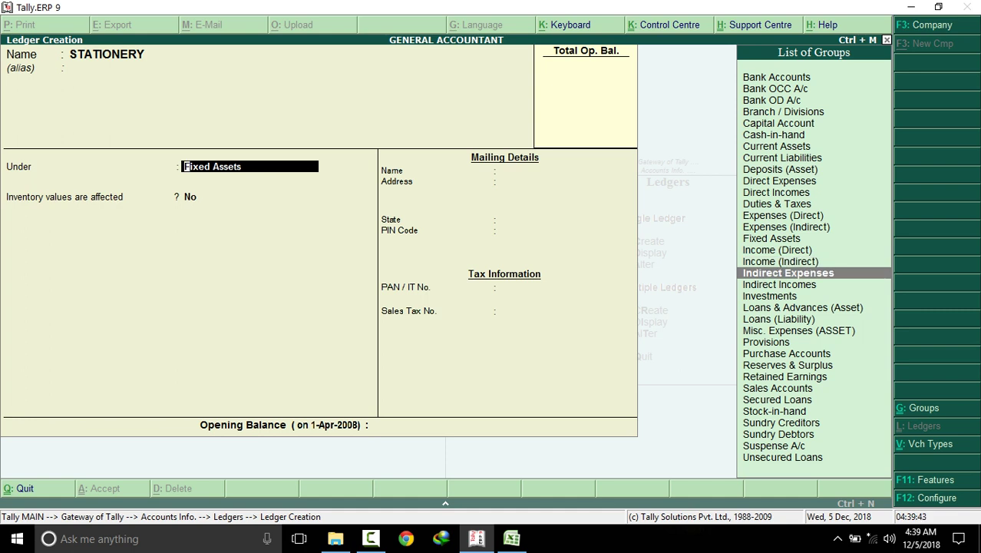
{"action": "key", "text": "Return"}
{"action": "key", "text": "Return"}
{"action": "key", "text": "Return"}
{"action": "key", "text": "Return"}
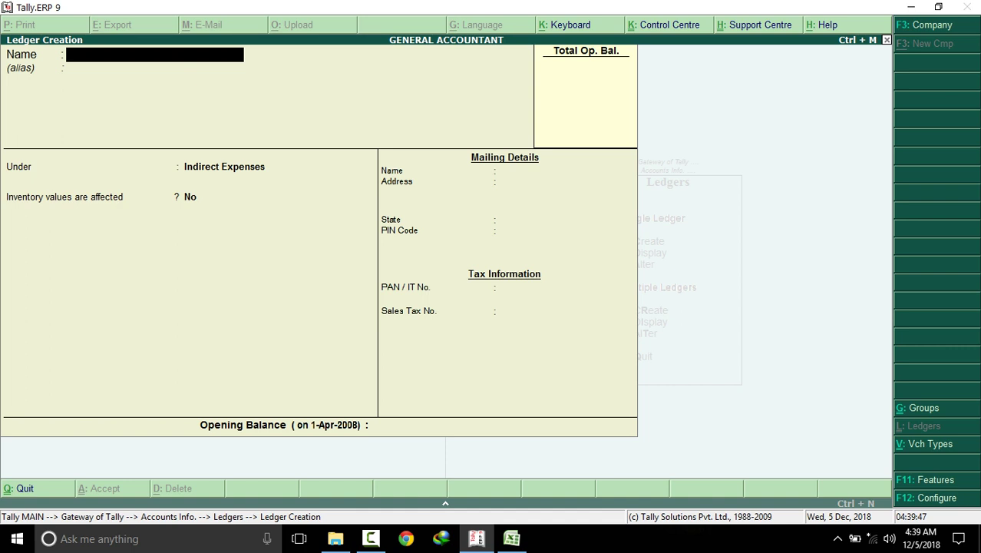
Quit ledger creation and return to the Gateway of Tally
{"action": "key", "text": "Escape"}
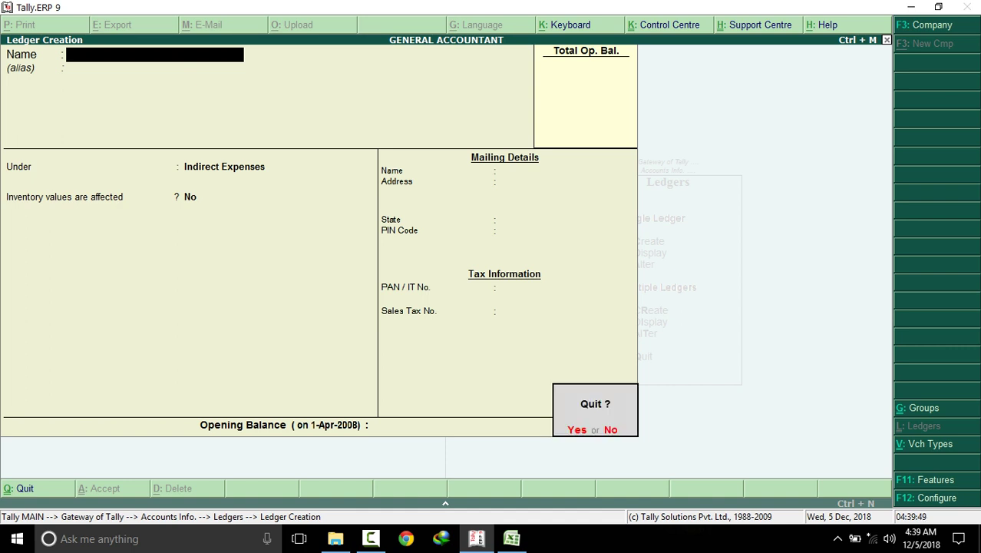
{"action": "key", "text": "Return"}
{"action": "key", "text": "Escape"}
{"action": "key", "text": "Escape"}
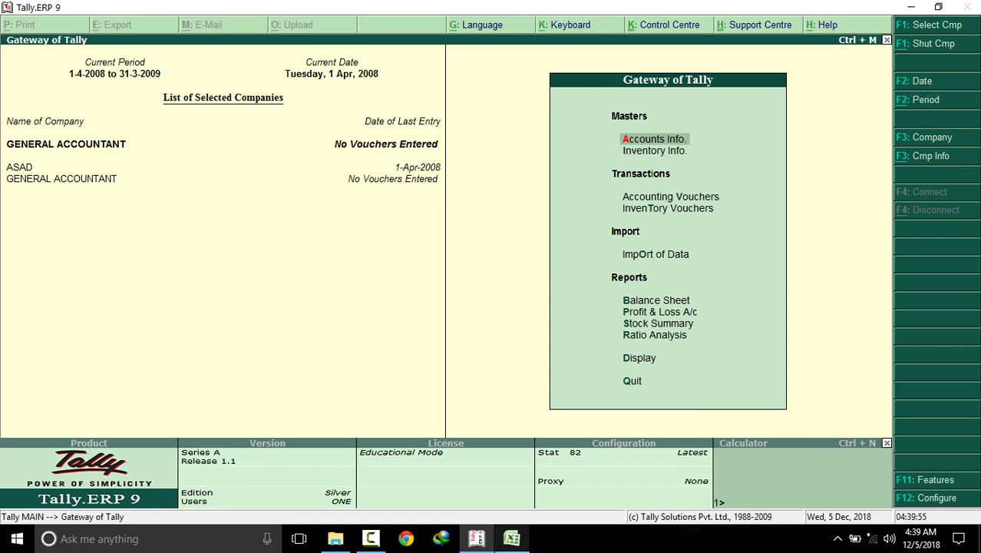
{"action": "key", "text": "alt+Tab"}
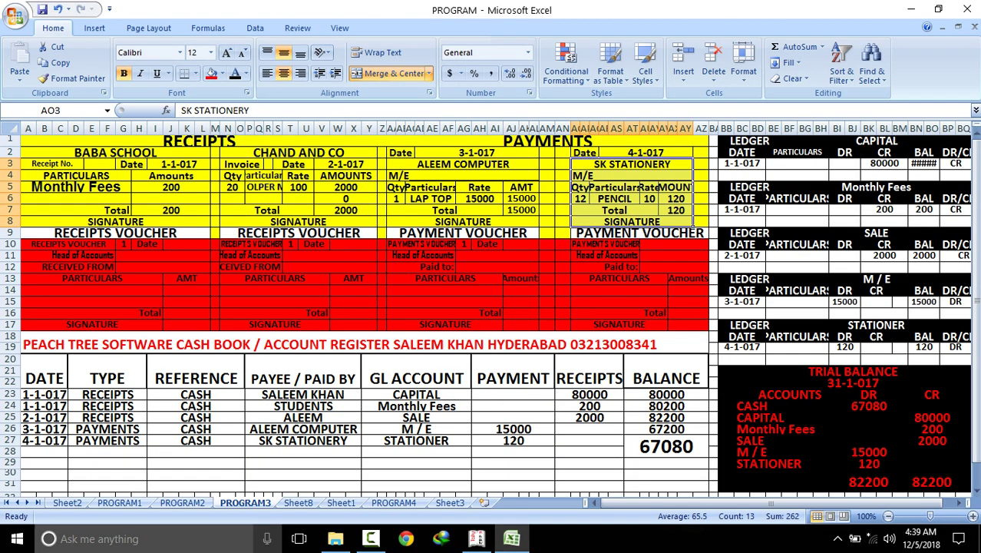
Review the PROGRAM1, PROGRAM2 and PROGRAM3 cash books, then select Accounting Vouchers in Tally
{"action": "left_click", "coordinate": [120, 503]}
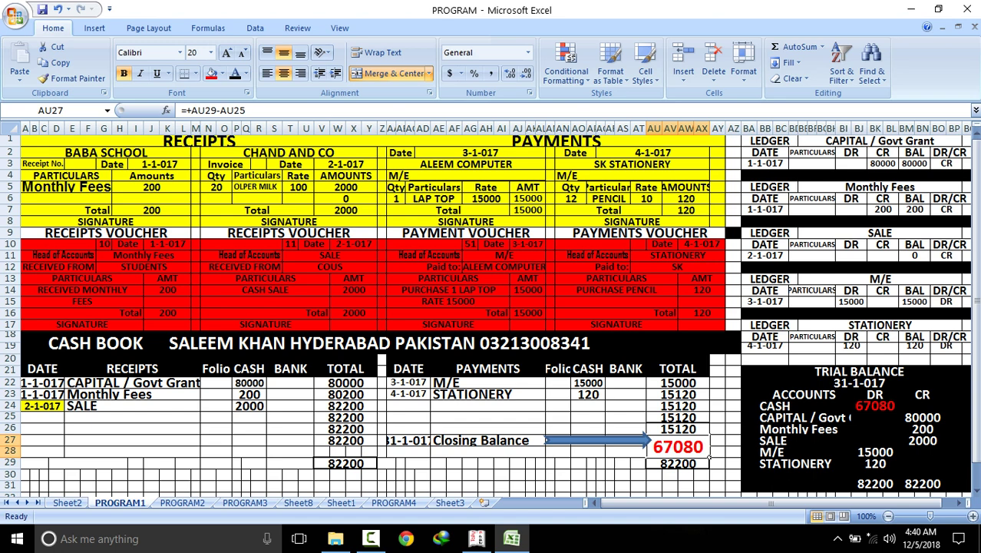
{"action": "left_click_drag", "start_coordinate": [92, 342], "coordinate": [717, 484]}
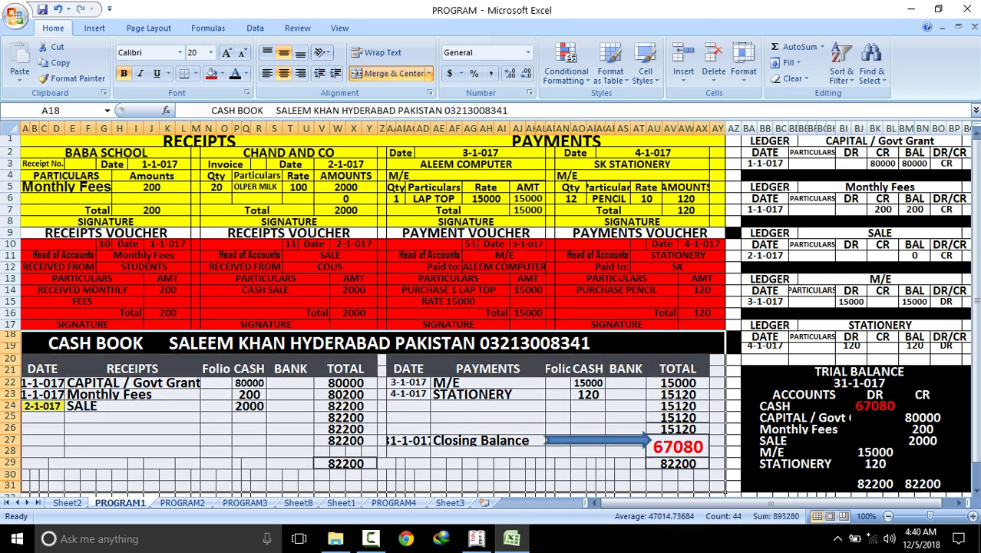
{"action": "left_click_drag", "start_coordinate": [231, 343], "coordinate": [718, 478]}
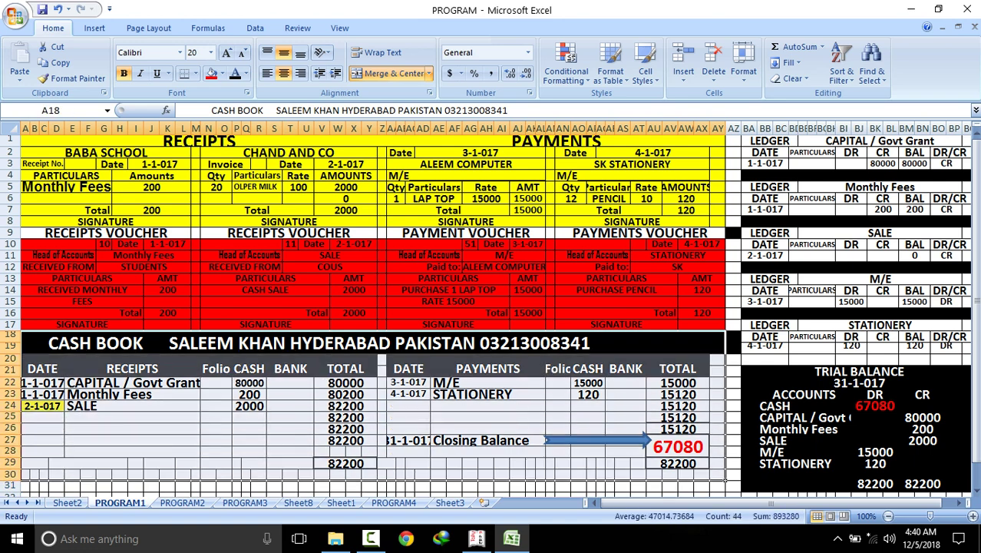
{"action": "key", "text": "ctrl+Page_Down"}
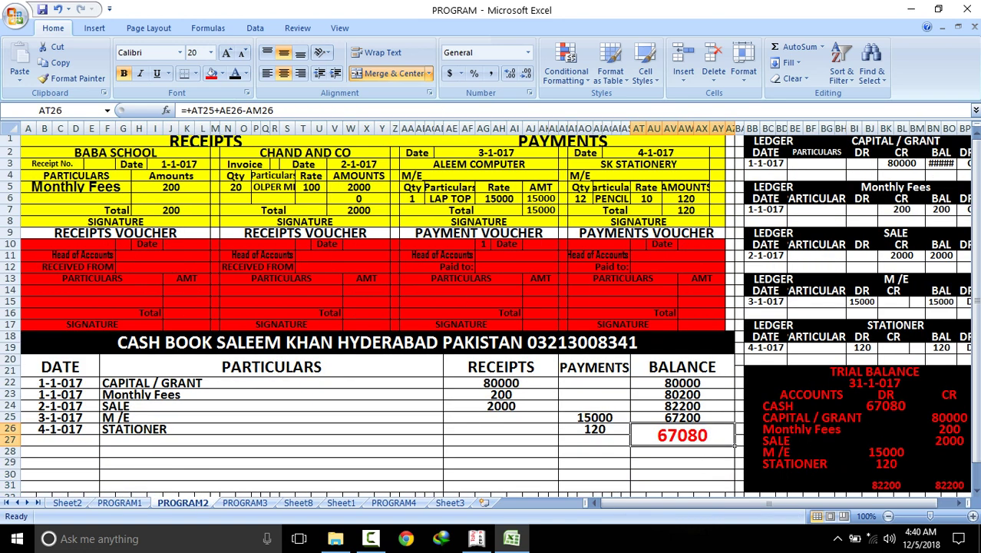
{"action": "left_click_drag", "start_coordinate": [231, 343], "coordinate": [718, 488]}
{"action": "key", "text": "ctrl+Page_Down"}
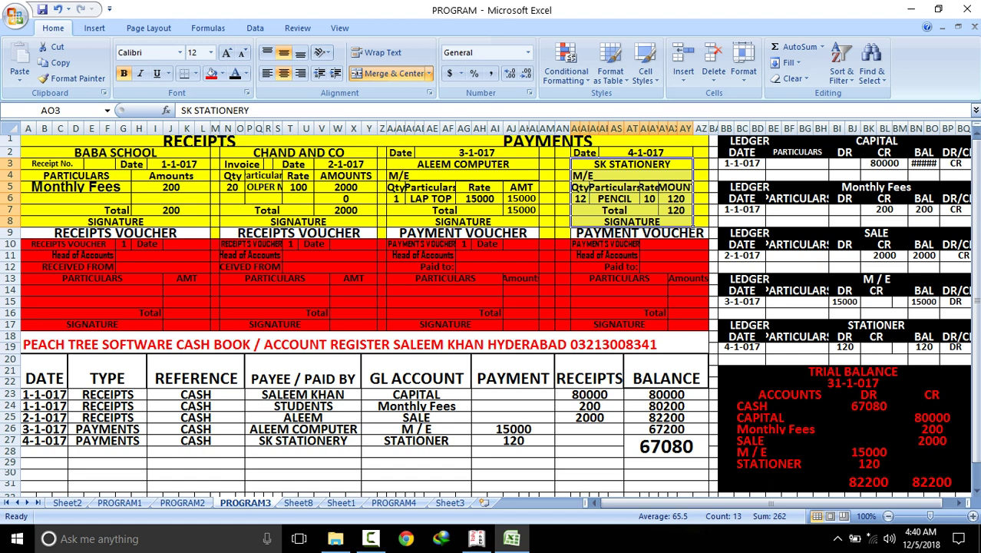
{"action": "left_click_drag", "start_coordinate": [231, 344], "coordinate": [711, 480]}
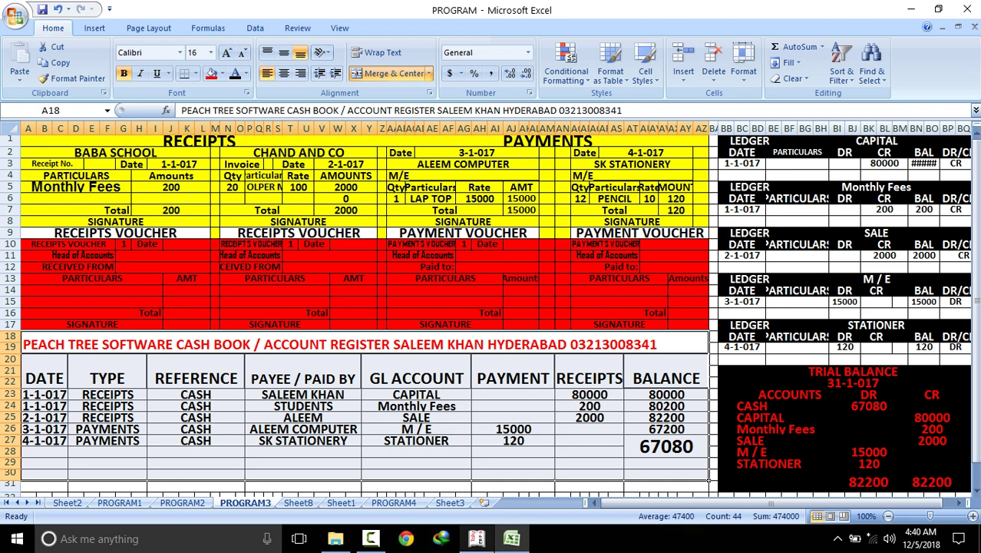
{"action": "left_click", "coordinate": [476, 538]}
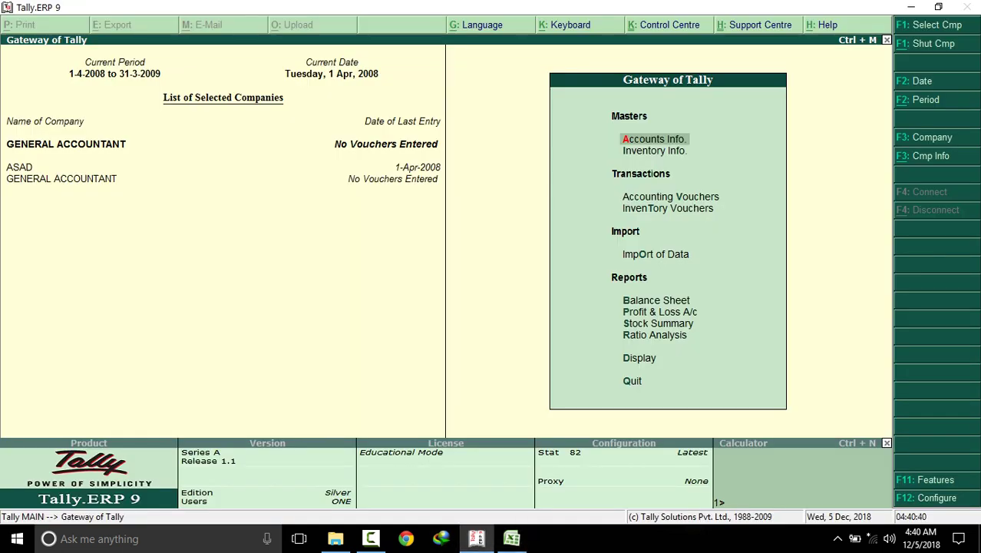
{"action": "left_click", "coordinate": [670, 196]}
Open a Receipt voucher and compare it with PROGRAM1's RECEIPTS and PAYMENTS sides
{"action": "key", "text": "Return"}
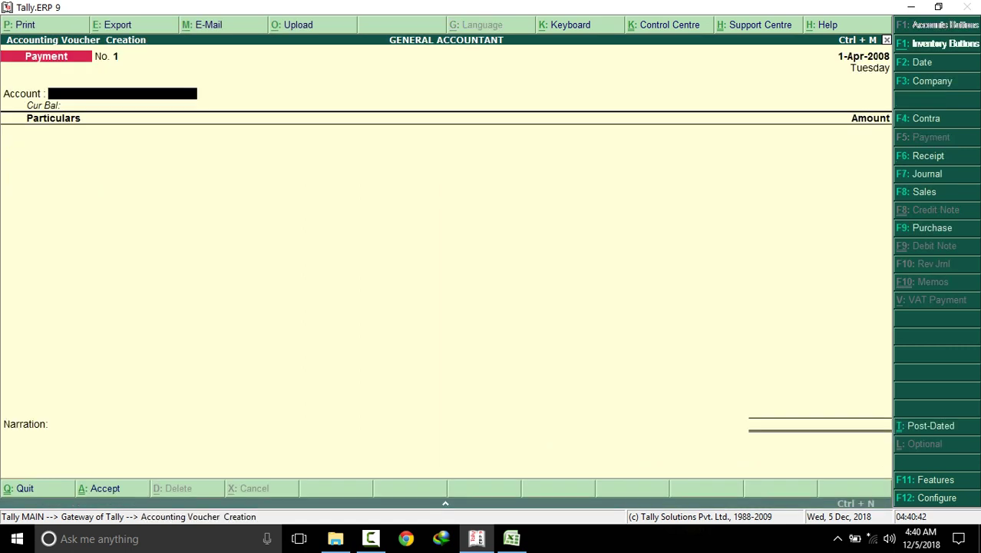
{"action": "key", "text": "F6"}
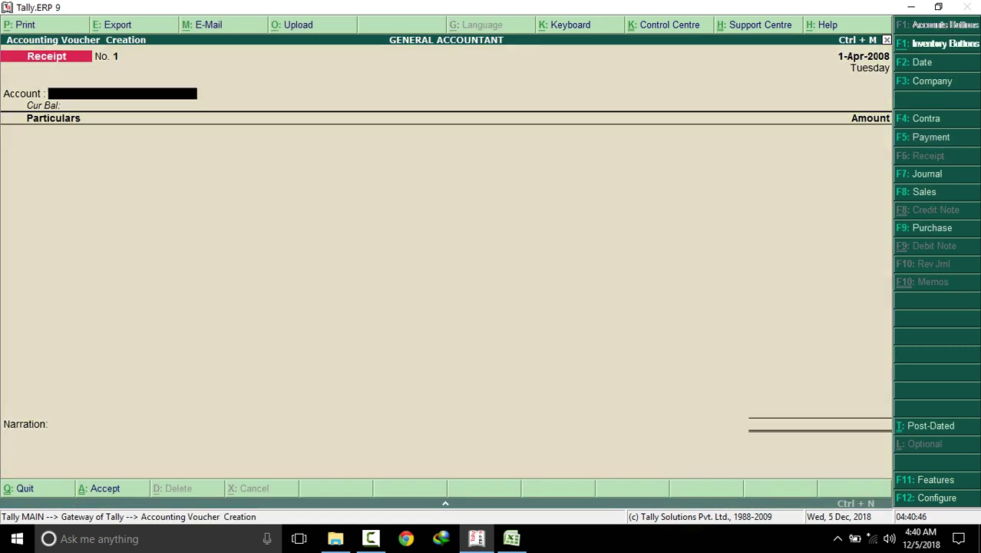
{"action": "left_click", "coordinate": [512, 538]}
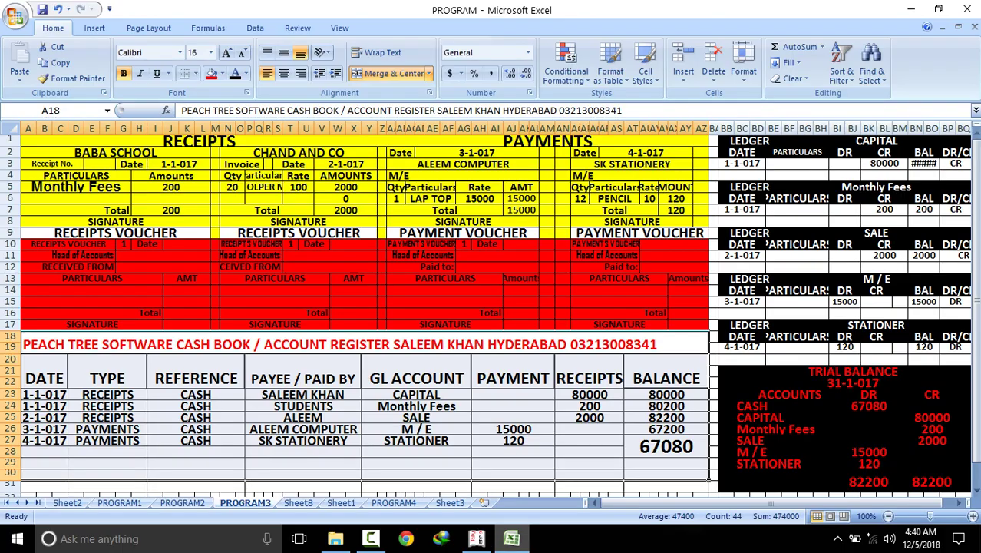
{"action": "left_click", "coordinate": [120, 502]}
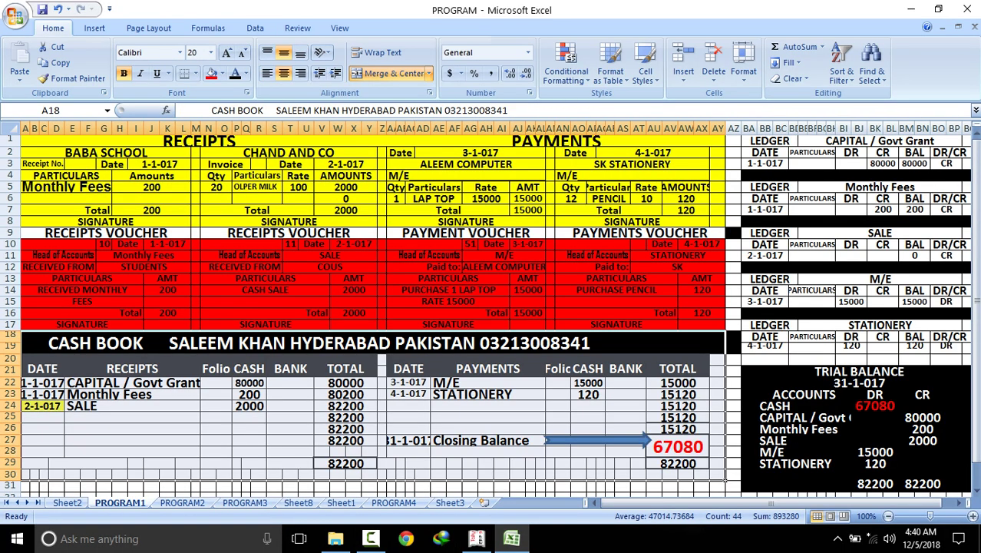
{"action": "left_click", "coordinate": [132, 368]}
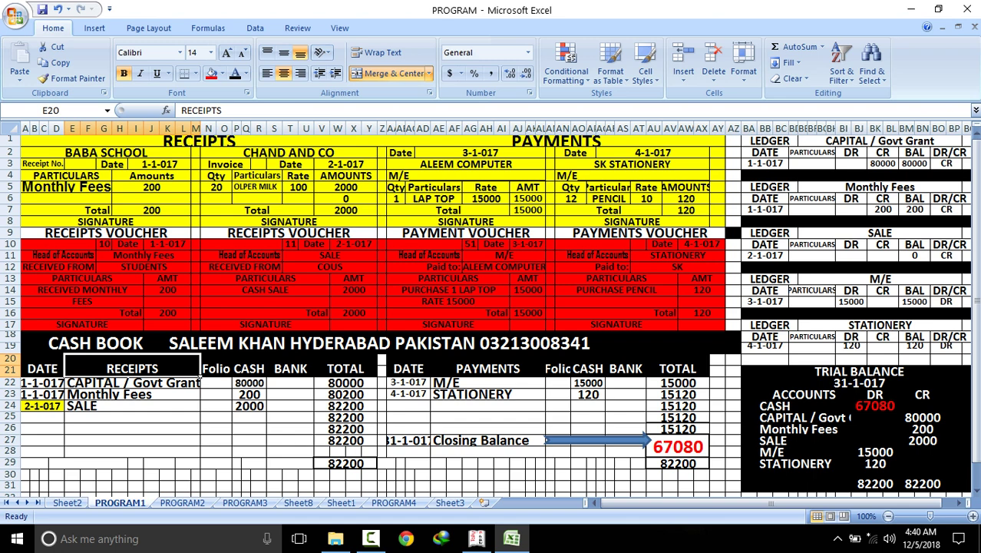
{"action": "left_click", "coordinate": [506, 372]}
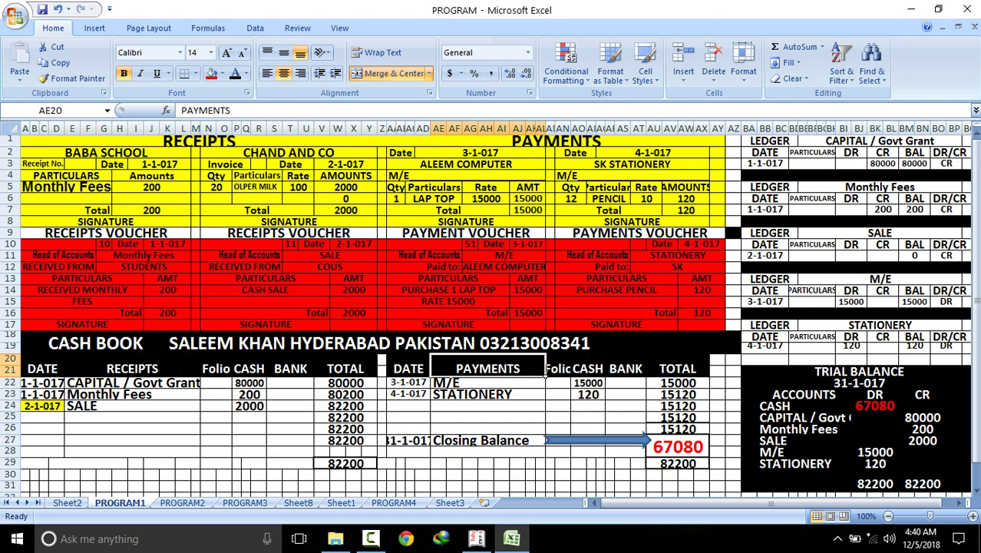
Switch the Tally voucher to Payment and return to Excel
{"action": "left_click", "coordinate": [476, 538]}
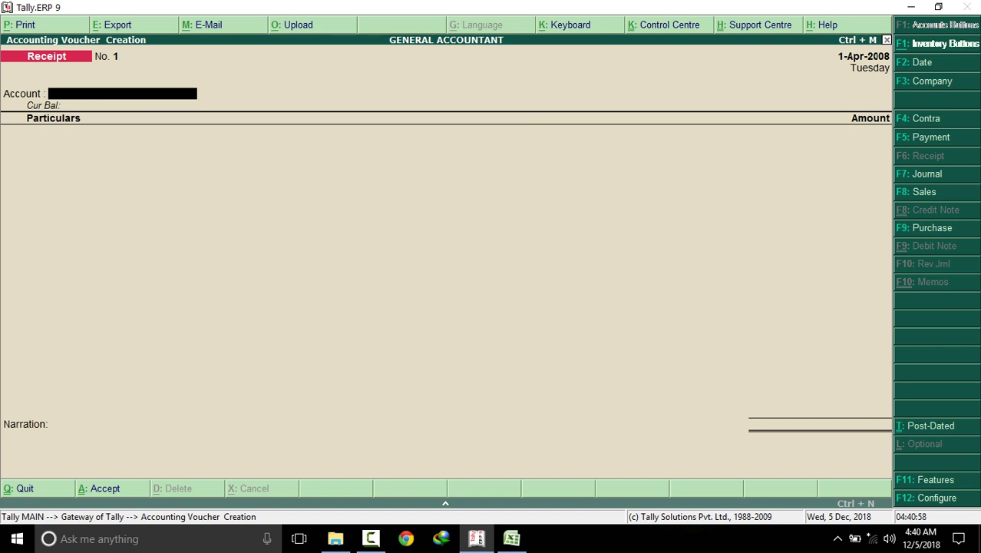
{"action": "key", "text": "F5"}
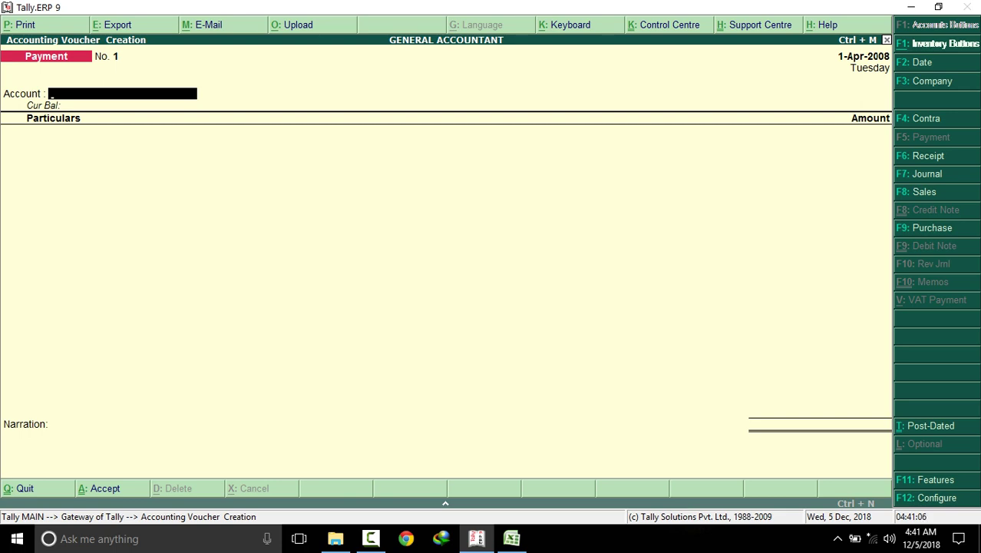
{"action": "left_click", "coordinate": [511, 539]}
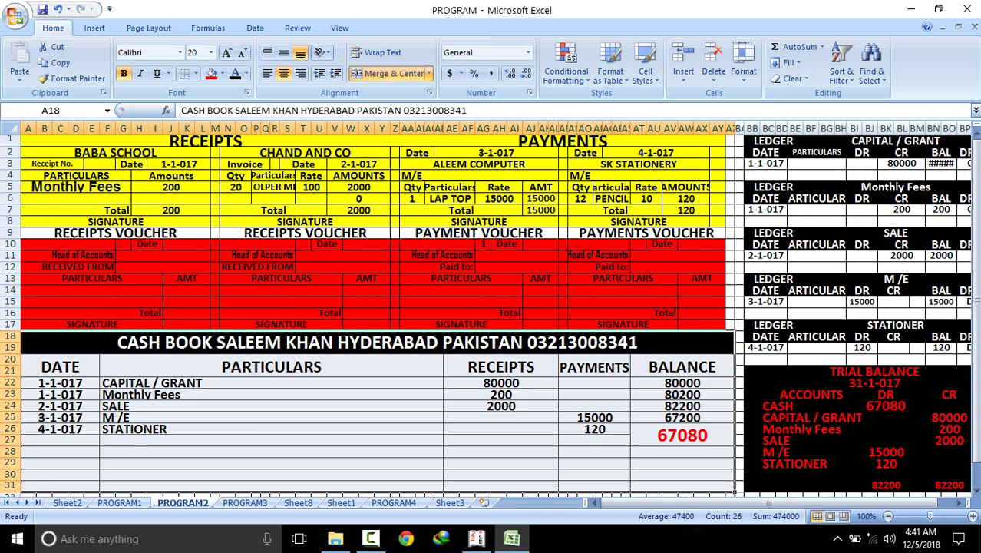
Compare the RECEIPTS and PAYMENTS columns with Tally's Receipt voucher type
{"action": "left_click", "coordinate": [556, 374]}
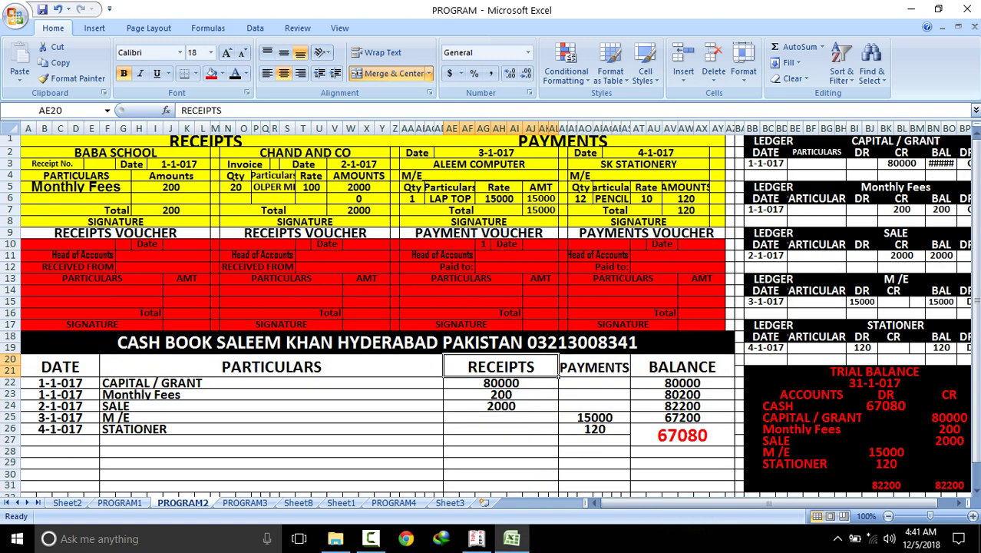
{"action": "left_click", "coordinate": [628, 375]}
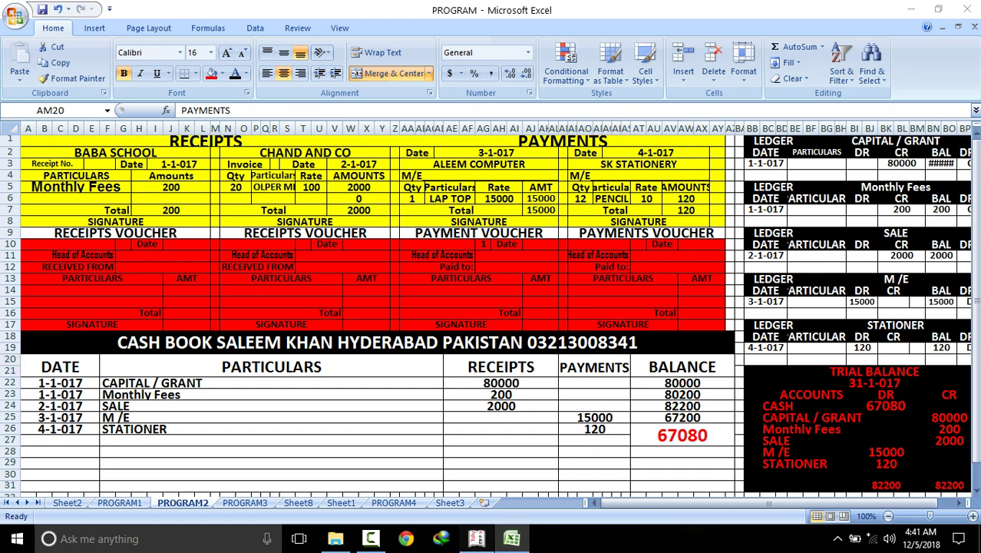
{"action": "left_click", "coordinate": [476, 538]}
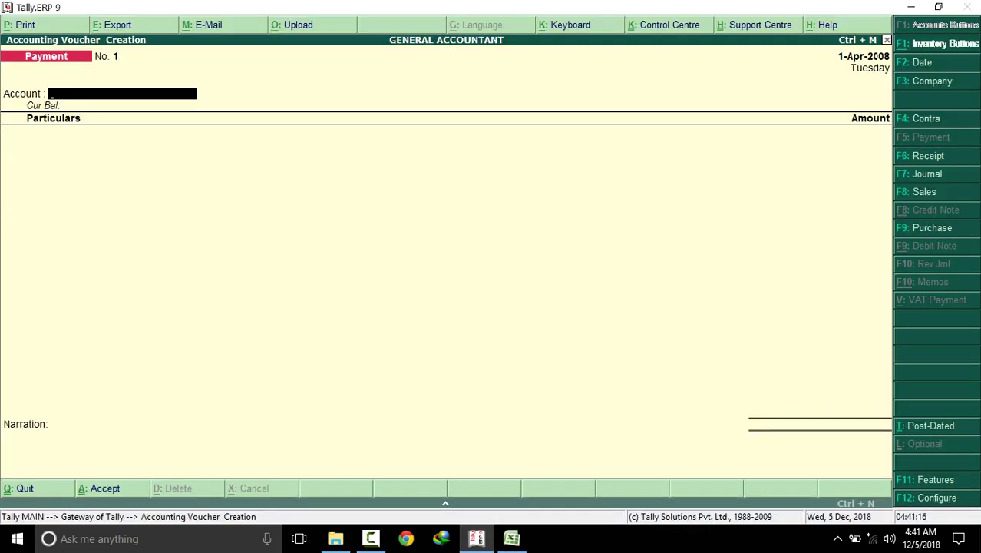
{"action": "key", "text": "F6"}
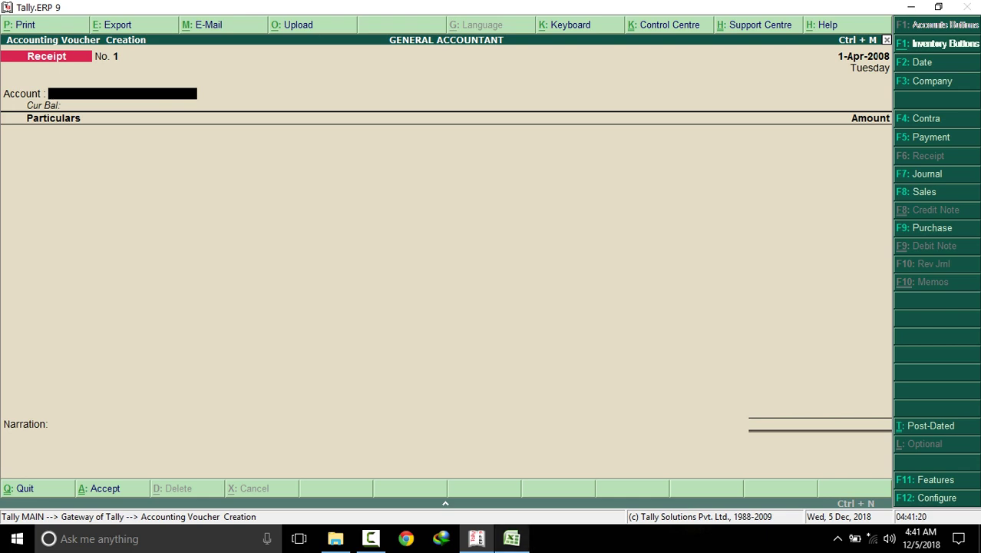
{"action": "left_click", "coordinate": [511, 538]}
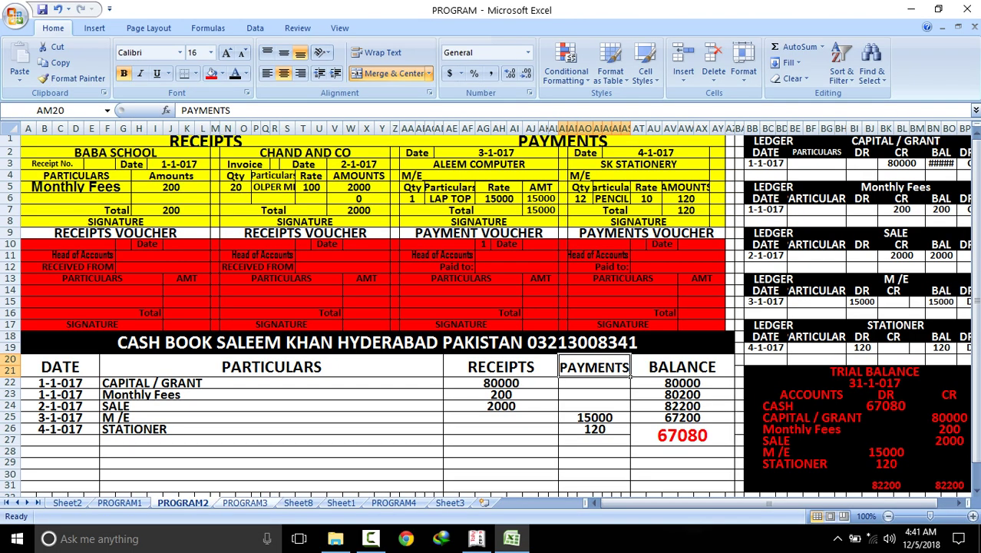
Review PROGRAM3's PAYMENT and RECEIPTS columns, then set the Tally voucher to Payment
{"action": "left_click", "coordinate": [245, 503]}
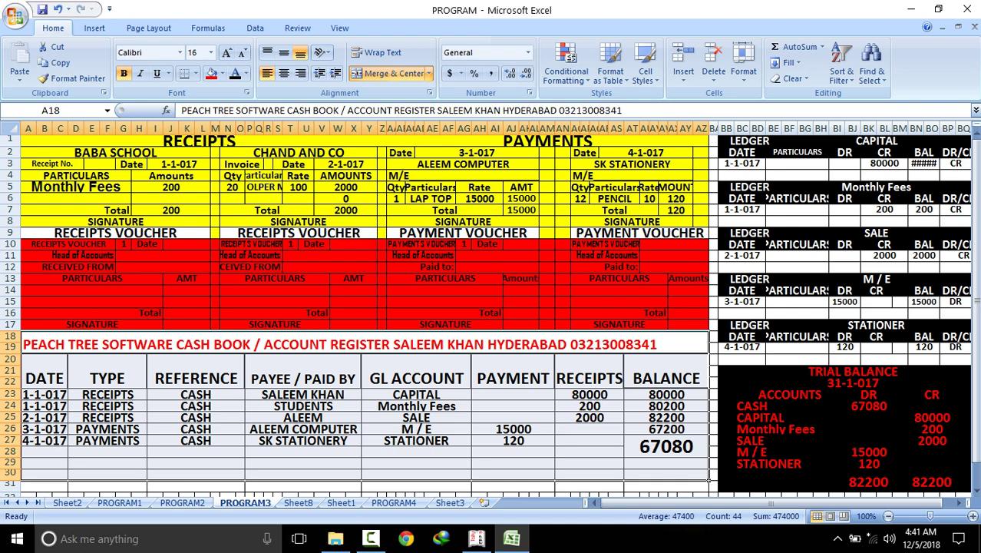
{"action": "left_click", "coordinate": [551, 388]}
{"action": "left_click", "coordinate": [622, 388]}
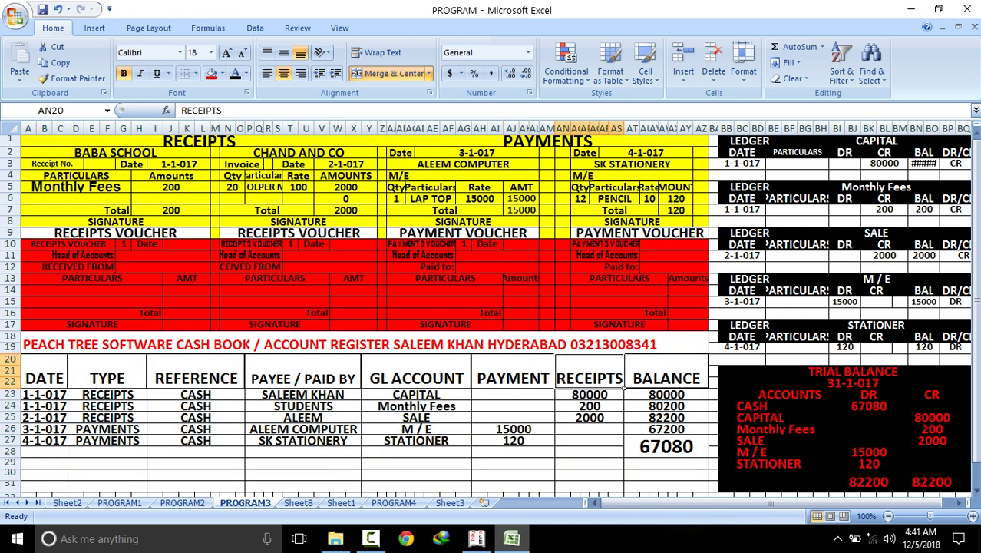
{"action": "left_click", "coordinate": [477, 538]}
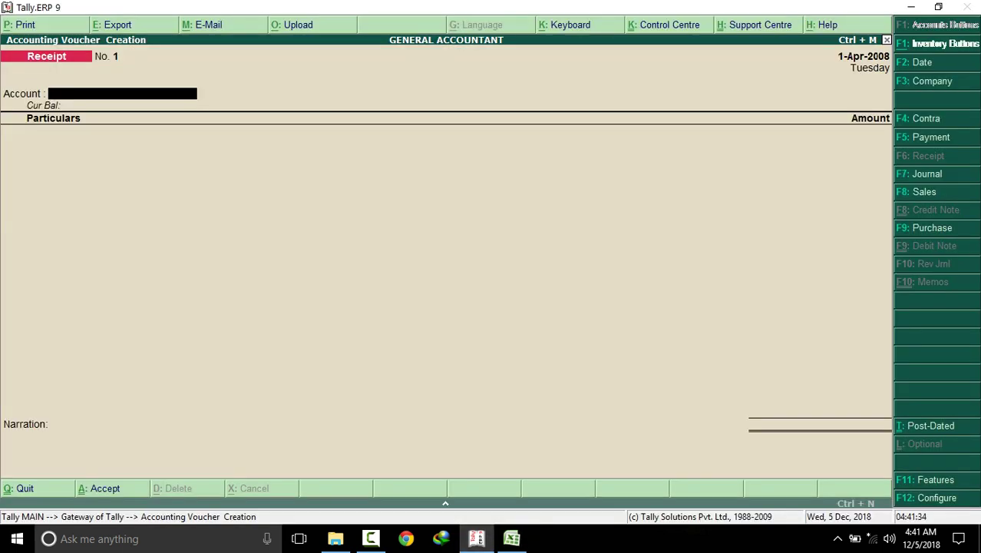
{"action": "key", "text": "F5"}
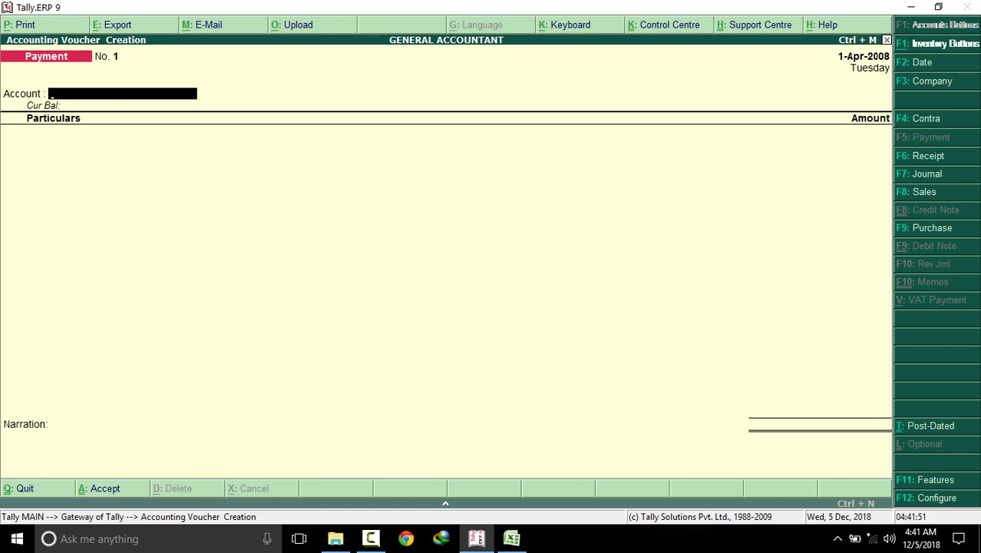
Start a Receipt voucher with Cash as the account and type C for the first ledger
{"action": "key", "text": "F6"}
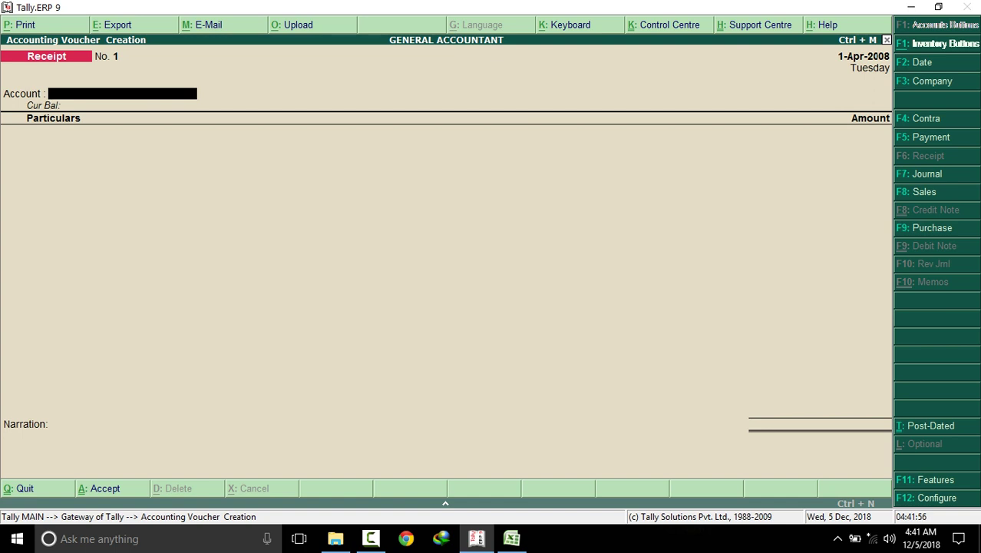
{"action": "key", "text": "Return"}
{"action": "type", "text": "C"}
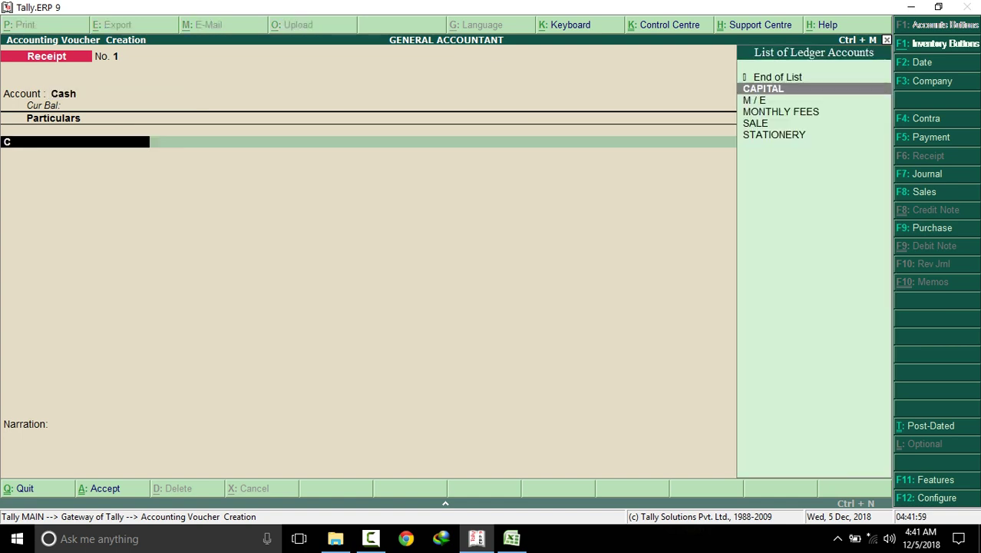
Credit CAPITAL with 80000 on the receipt voucher
{"action": "key", "text": "Down"}
{"action": "key", "text": "Up"}
{"action": "key", "text": "Return"}
{"action": "type", "text": "80000"}
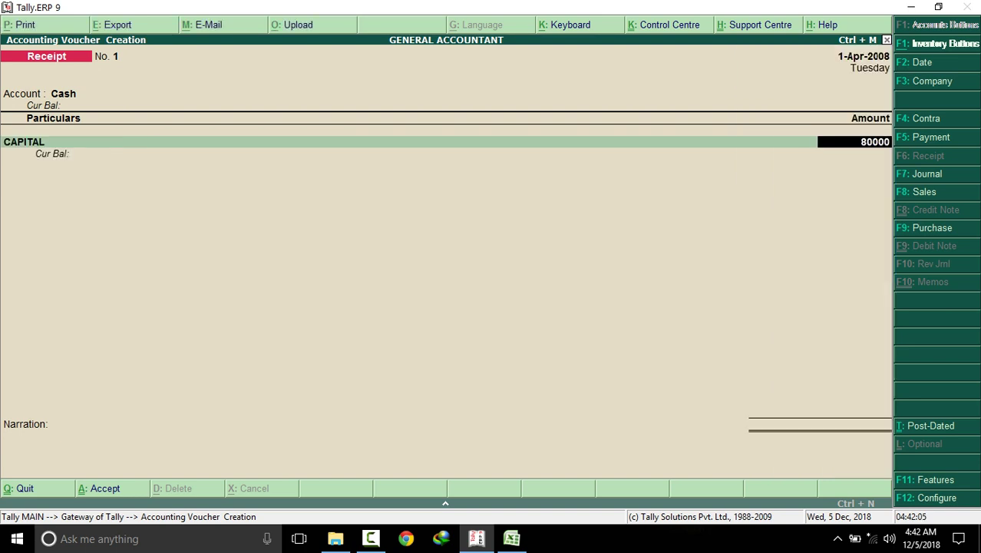
{"action": "key", "text": "Return"}
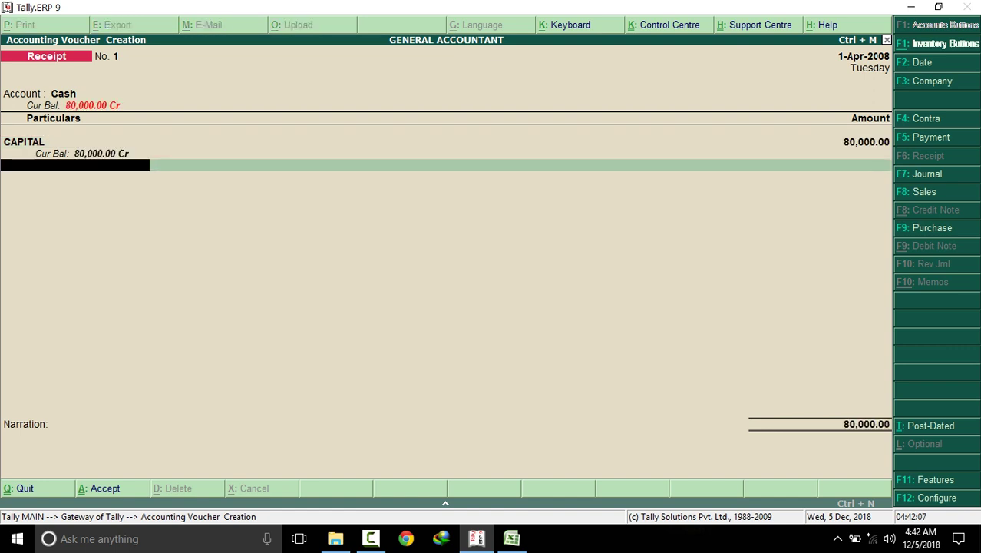
Add MONTHLY FEES for 200, checking the amount against the Excel voucher
{"action": "type", "text": "M"}
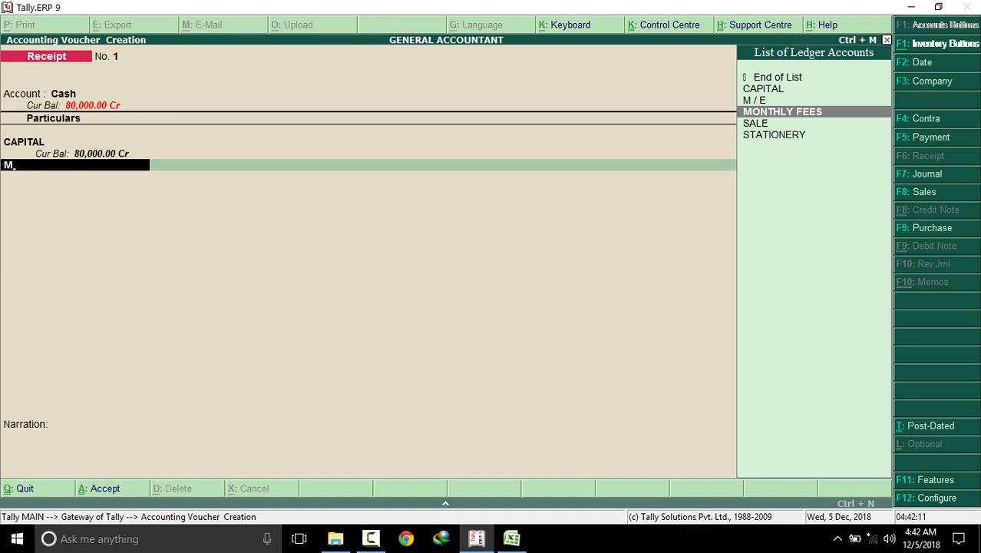
{"action": "key", "text": "Return"}
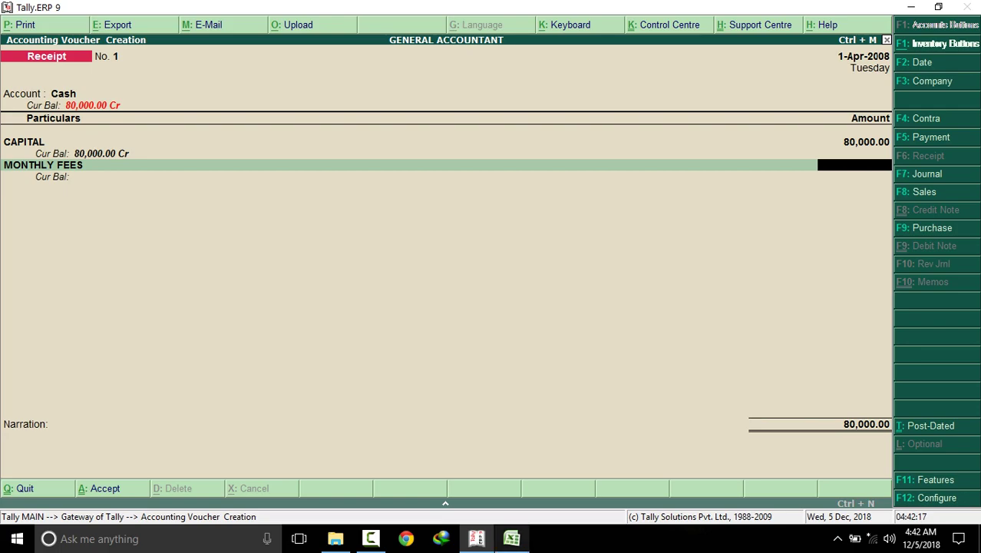
{"action": "left_click", "coordinate": [511, 538]}
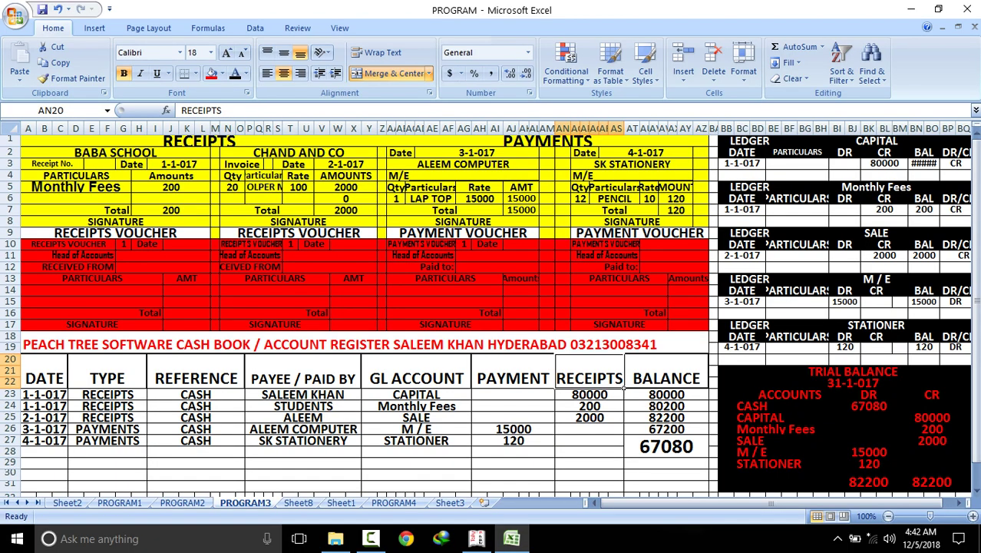
{"action": "left_click", "coordinate": [184, 209]}
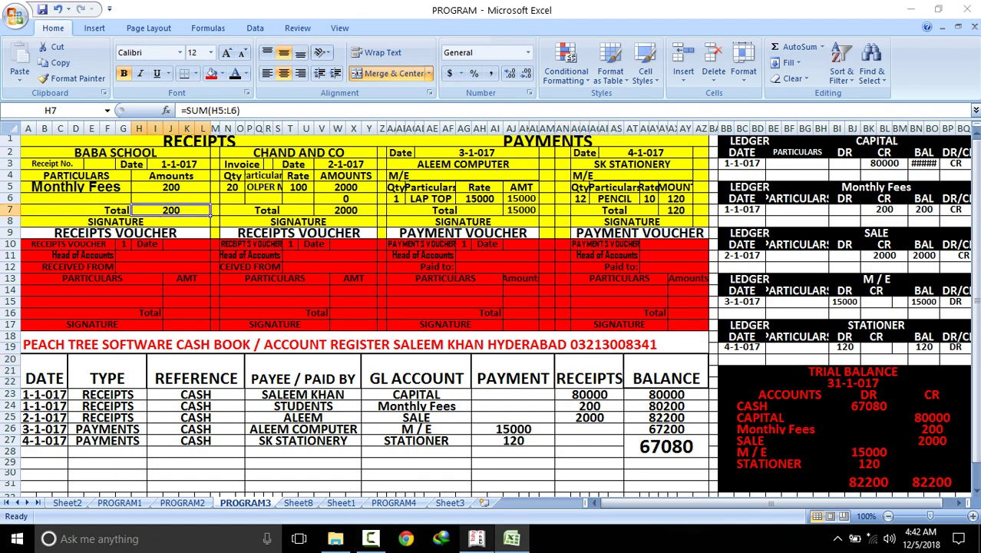
{"action": "left_click", "coordinate": [476, 538]}
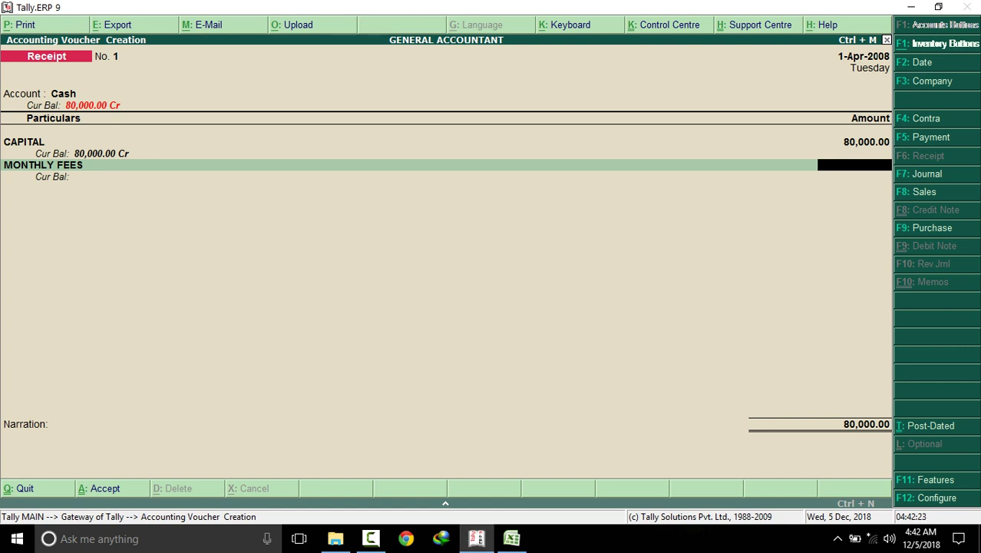
{"action": "type", "text": "200"}
{"action": "key", "text": "Return"}
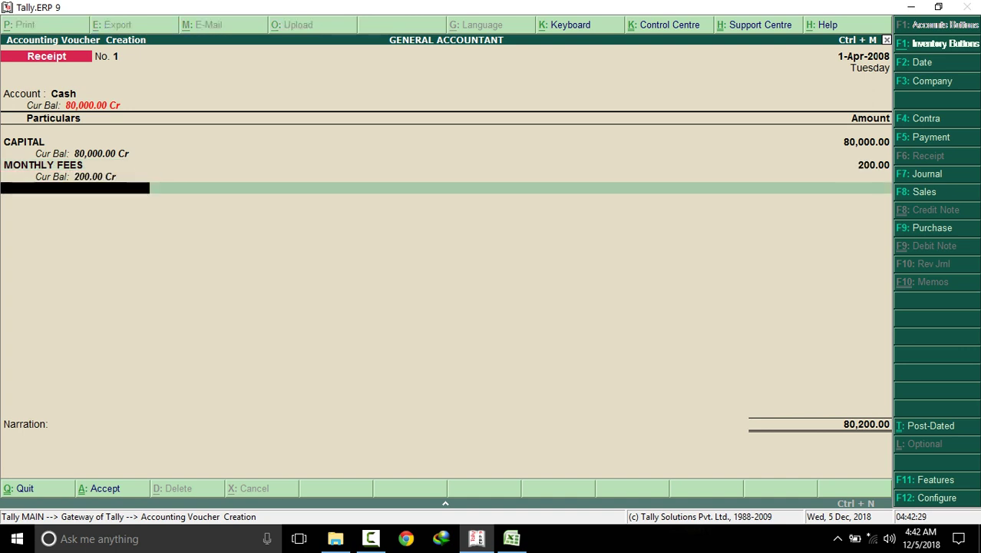
Add SALE for 2000, matching the CHAND AND CO voucher in Excel
{"action": "type", "text": "S"}
{"action": "key", "text": "Down"}
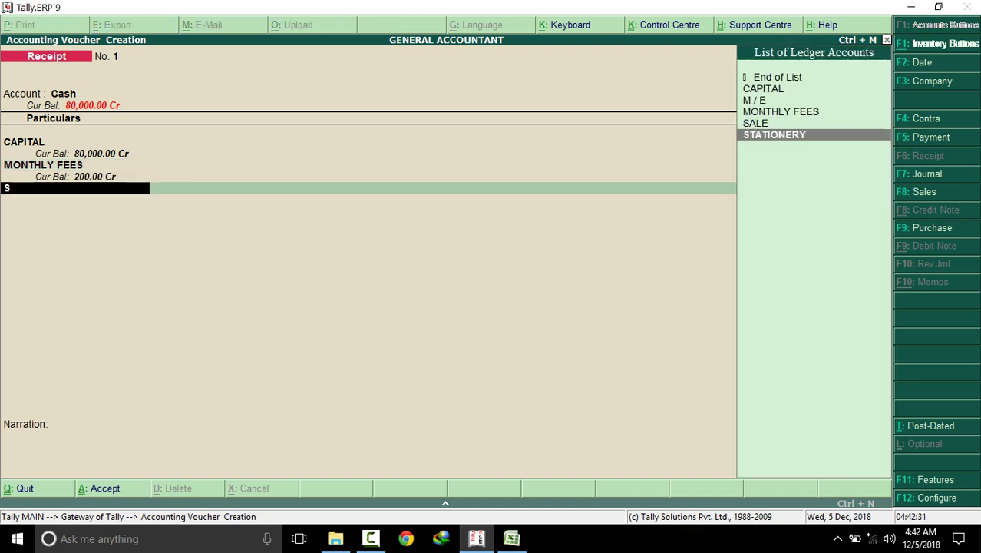
{"action": "key", "text": "Up"}
{"action": "key", "text": "Return"}
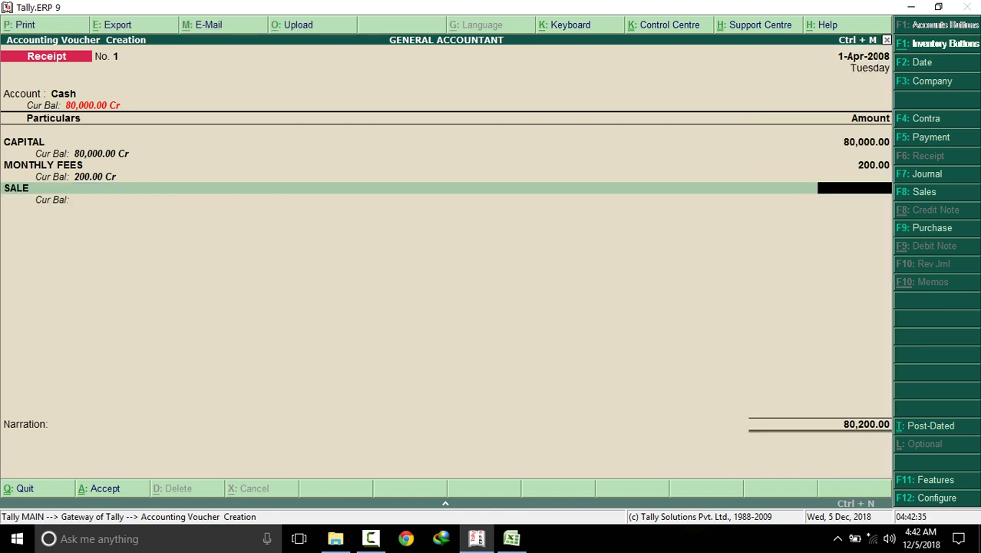
{"action": "type", "text": "2000"}
{"action": "left_click", "coordinate": [511, 539]}
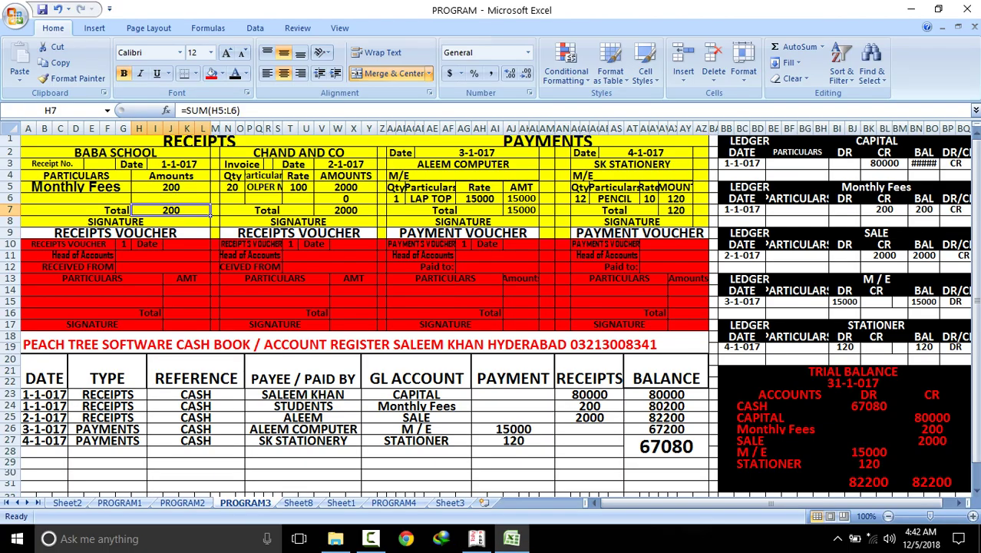
{"action": "left_click", "coordinate": [345, 210]}
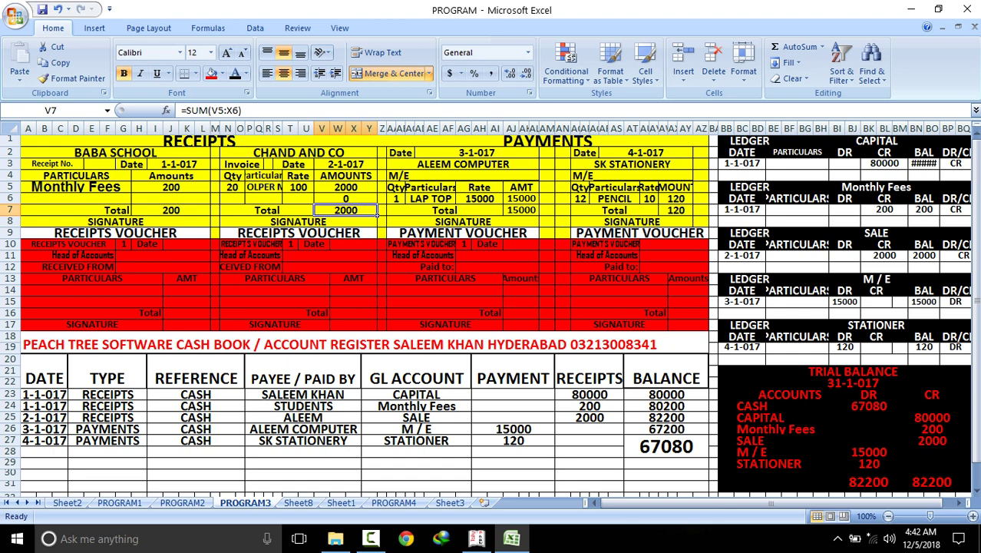
{"action": "left_click", "coordinate": [476, 539]}
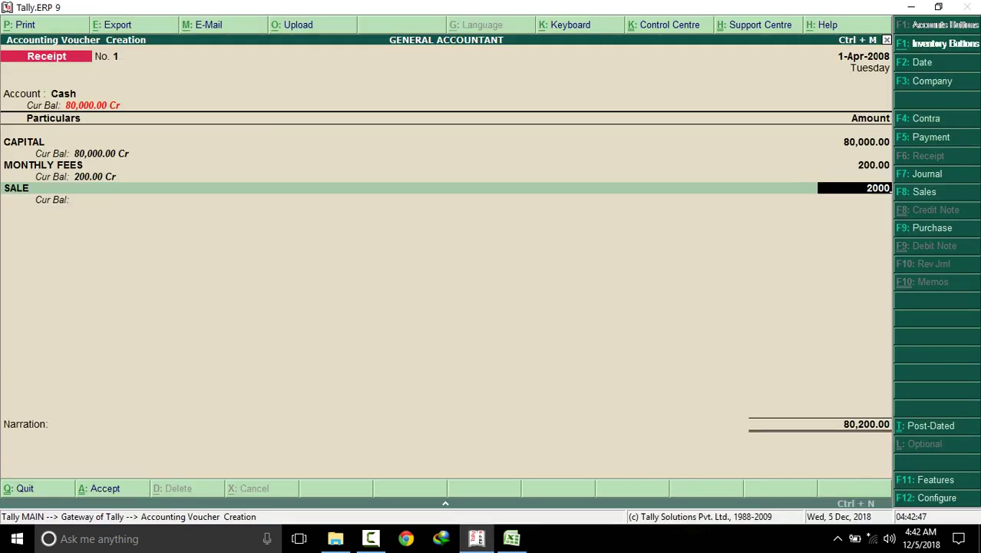
{"action": "key", "text": "Return"}
{"action": "key", "text": "Return"}
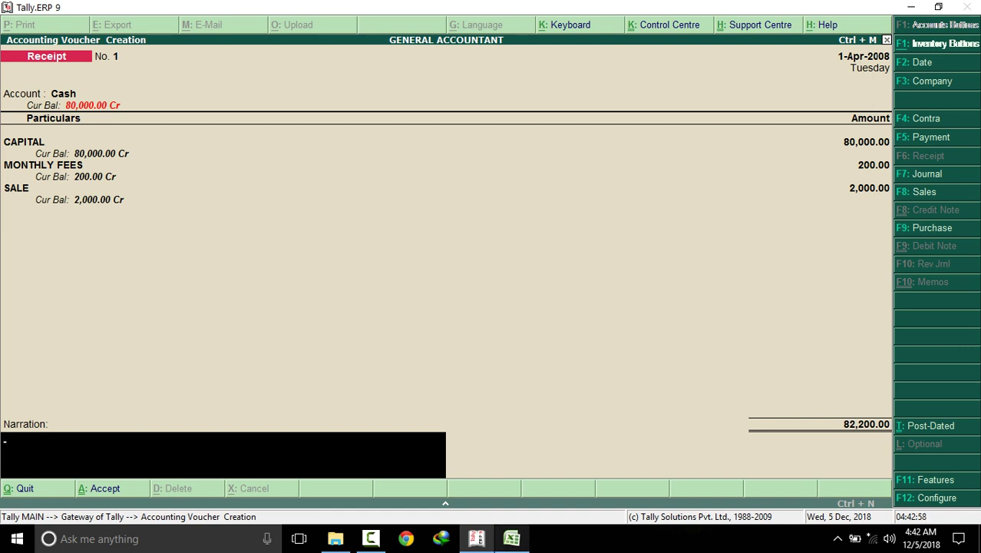
Verify the 82200 receipts total on PROGRAM1 against the Tally voucher
{"action": "left_click", "coordinate": [511, 538]}
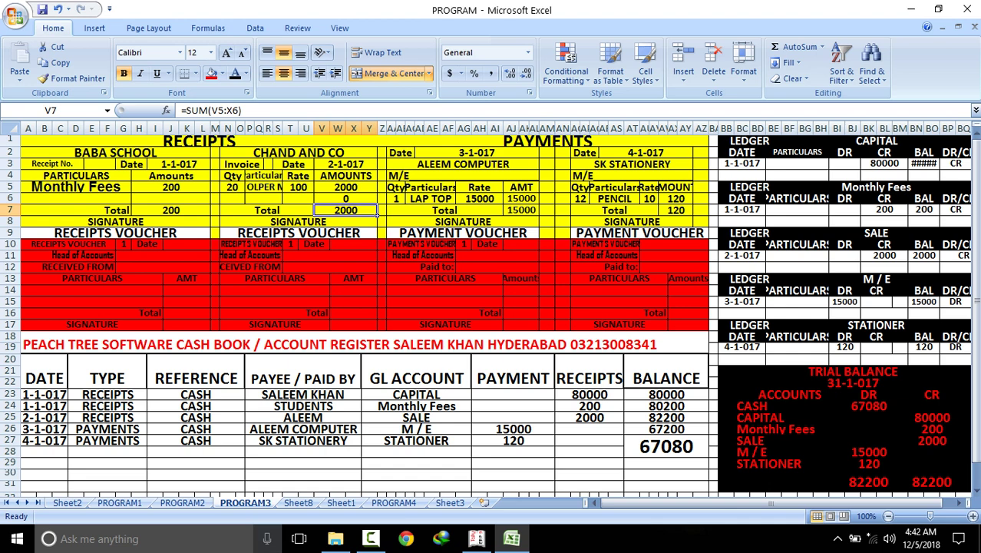
{"action": "left_click", "coordinate": [120, 502]}
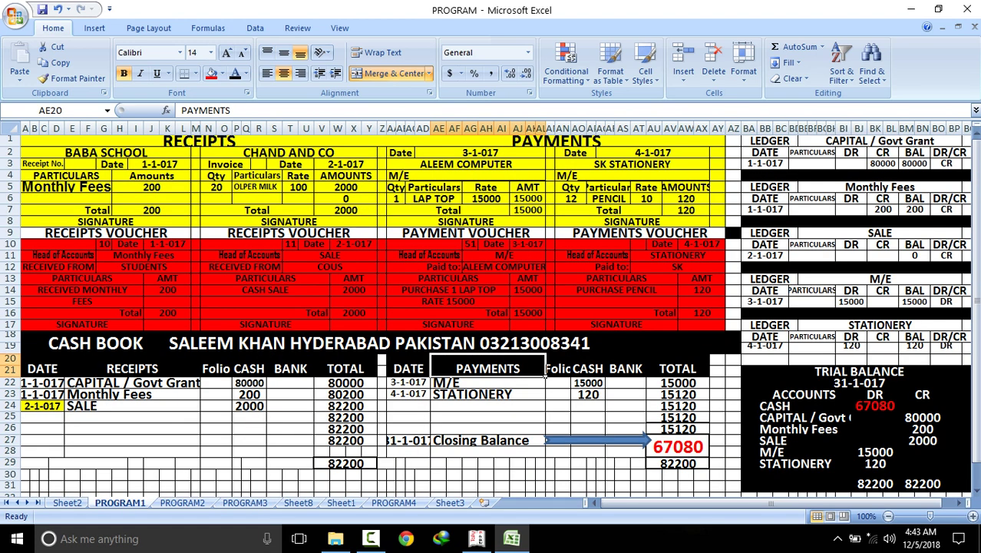
{"action": "left_click", "coordinate": [375, 466]}
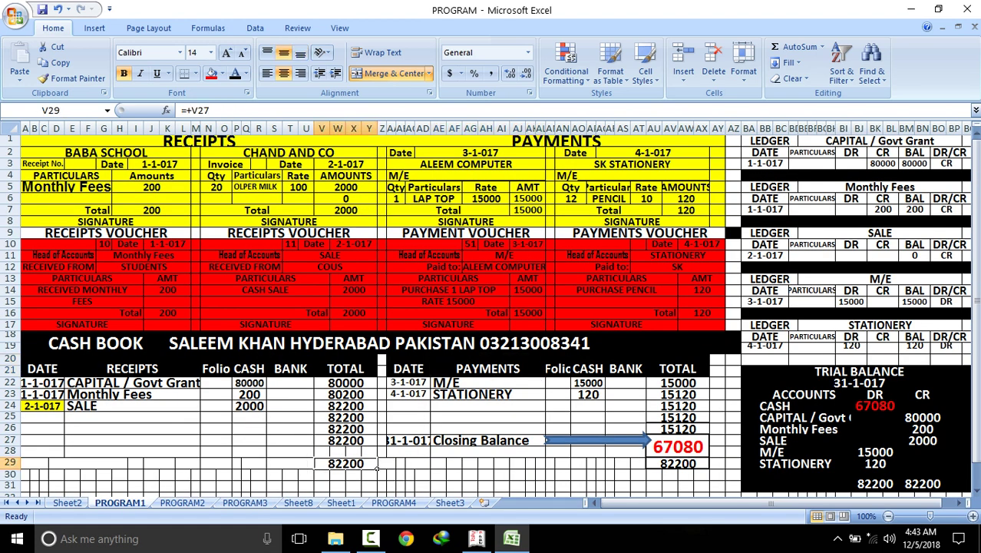
{"action": "left_click", "coordinate": [708, 466]}
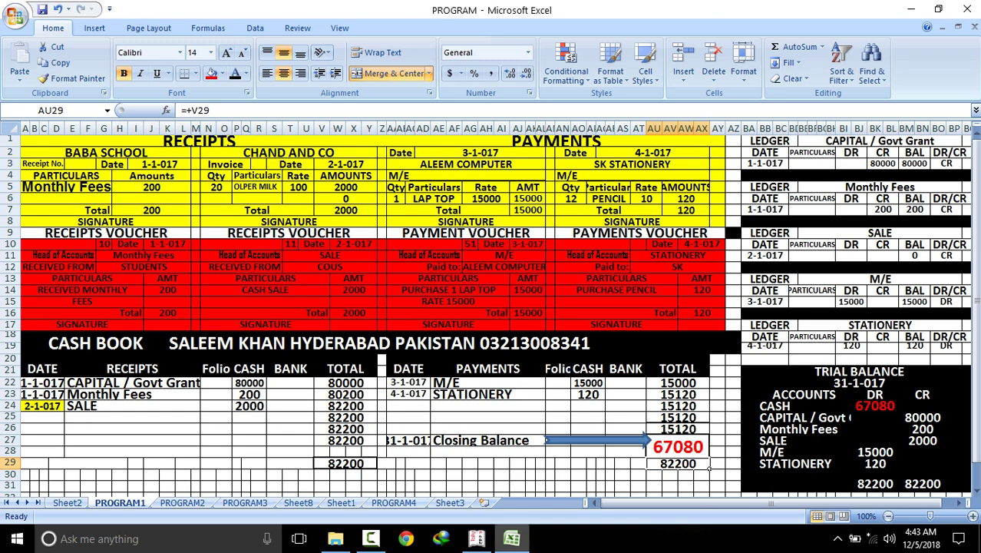
{"action": "mouse_move", "coordinate": [512, 538]}
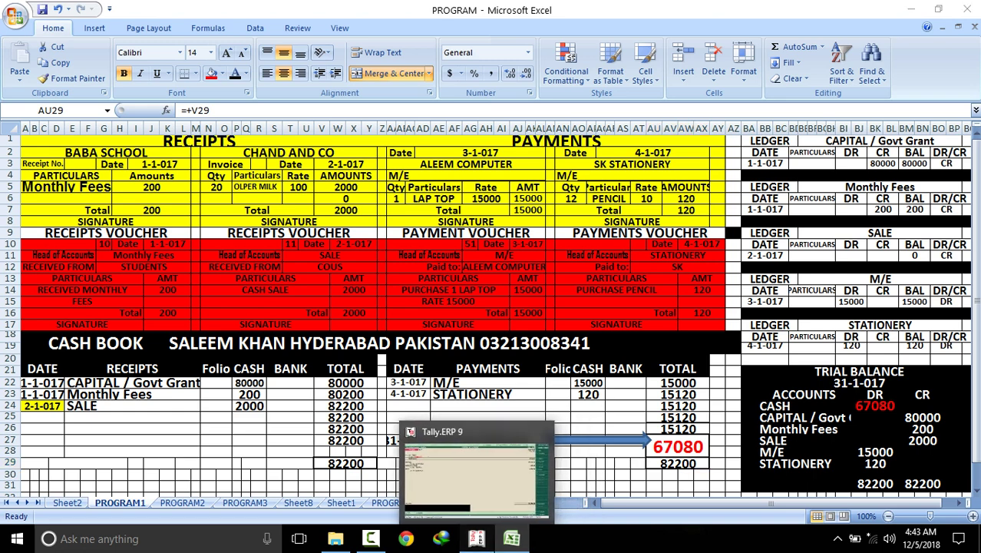
{"action": "left_click", "coordinate": [476, 538]}
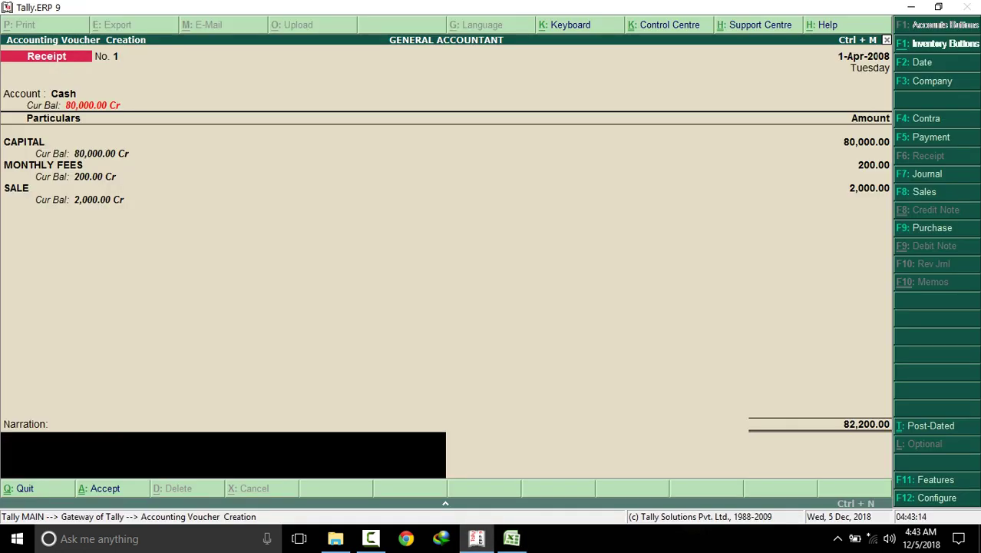
Save receipt voucher No. 1 and start a Cash payment voucher with M / E for 15000
{"action": "key", "text": "Return"}
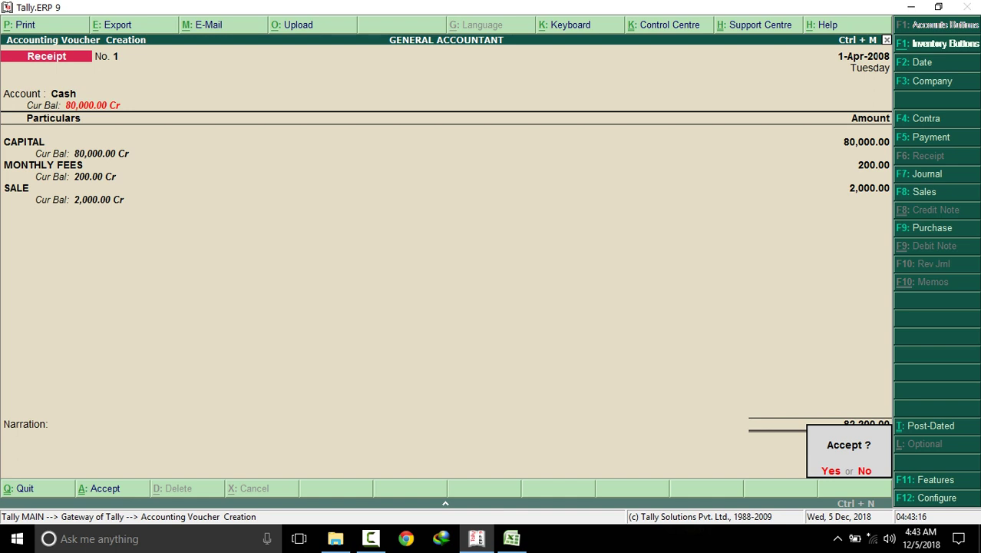
{"action": "key", "text": "y"}
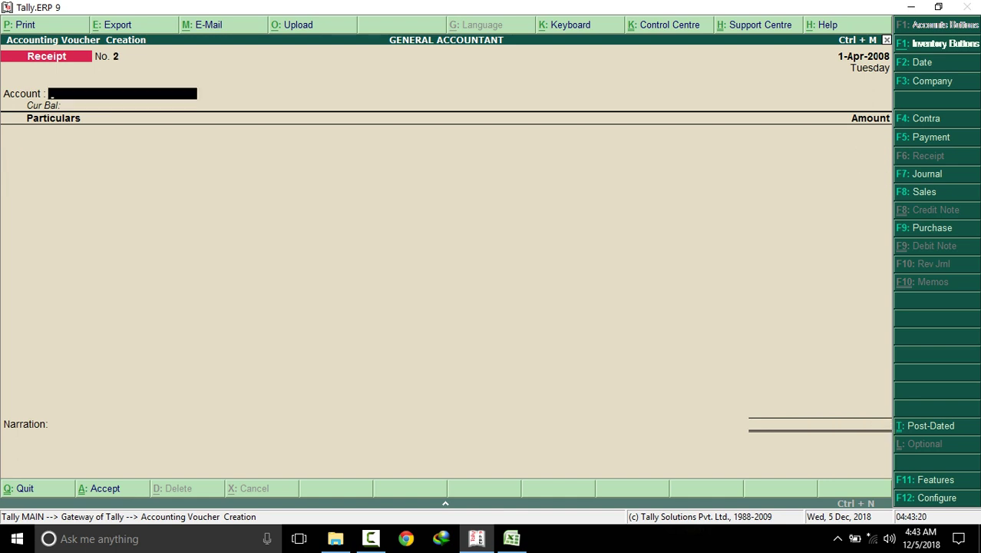
{"action": "key", "text": "F5"}
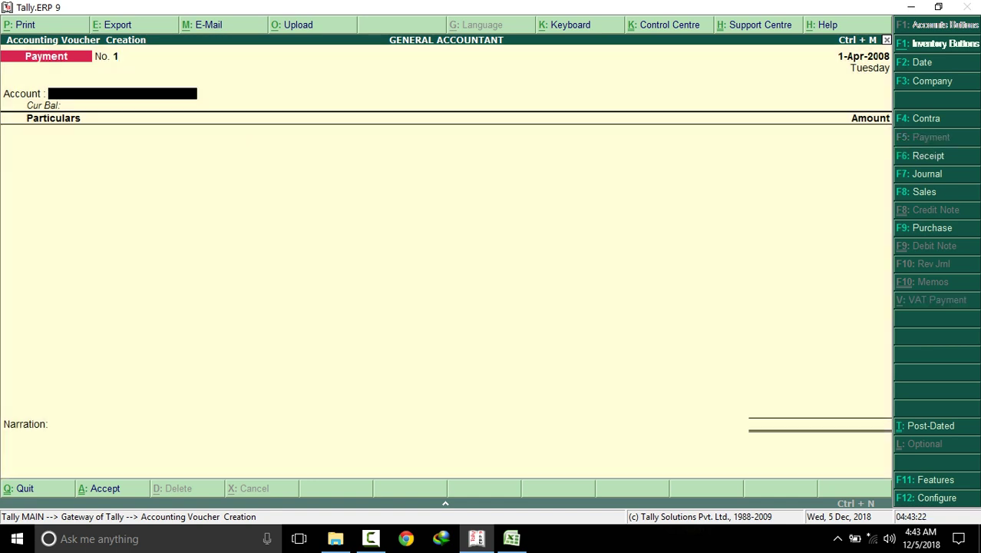
{"action": "key", "text": "Return"}
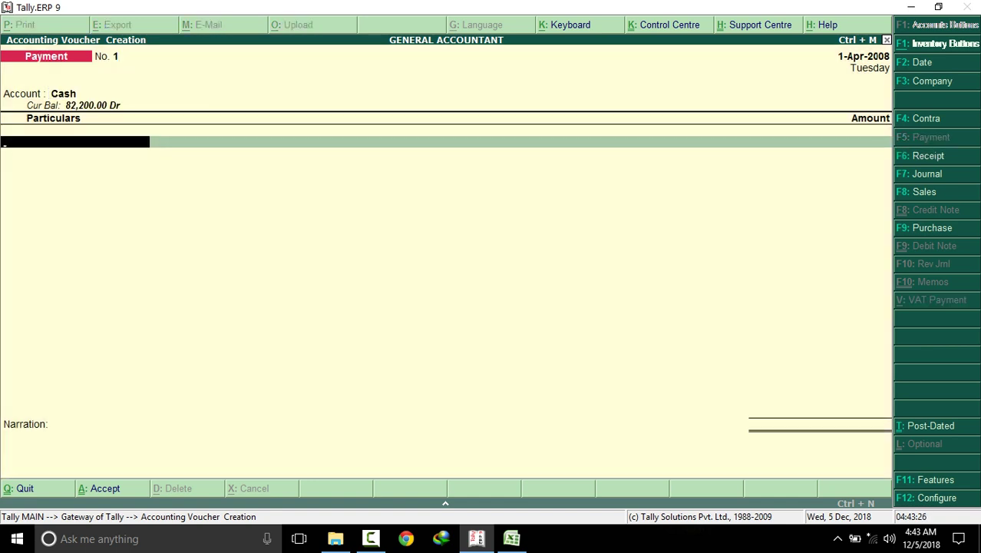
{"action": "type", "text": "M"}
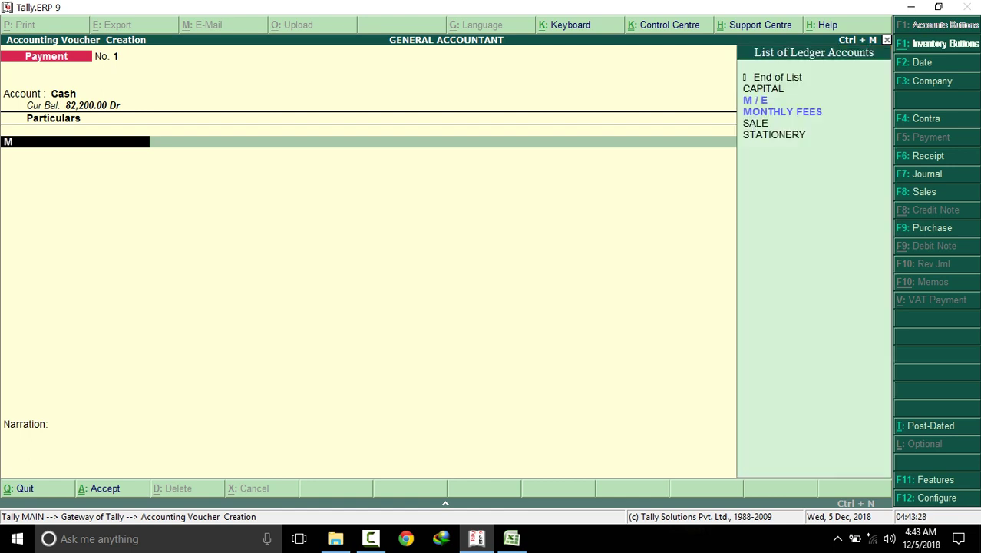
{"action": "key", "text": "Down"}
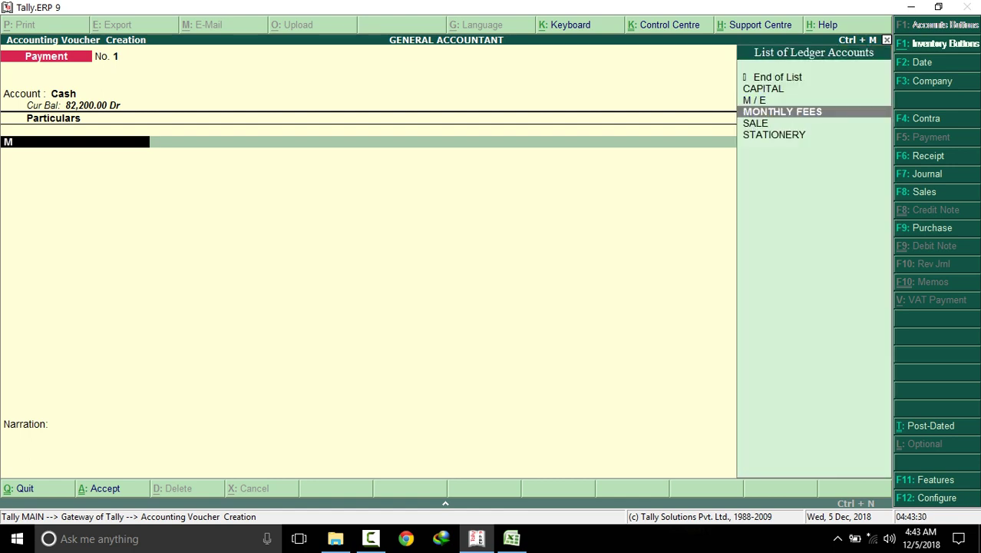
{"action": "key", "text": "Up"}
{"action": "key", "text": "Return"}
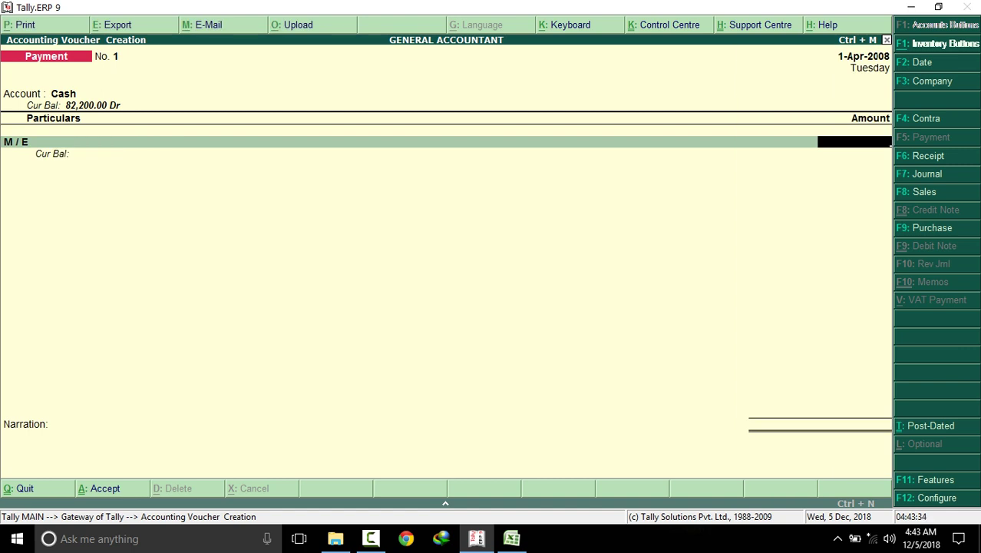
{"action": "type", "text": "15000"}
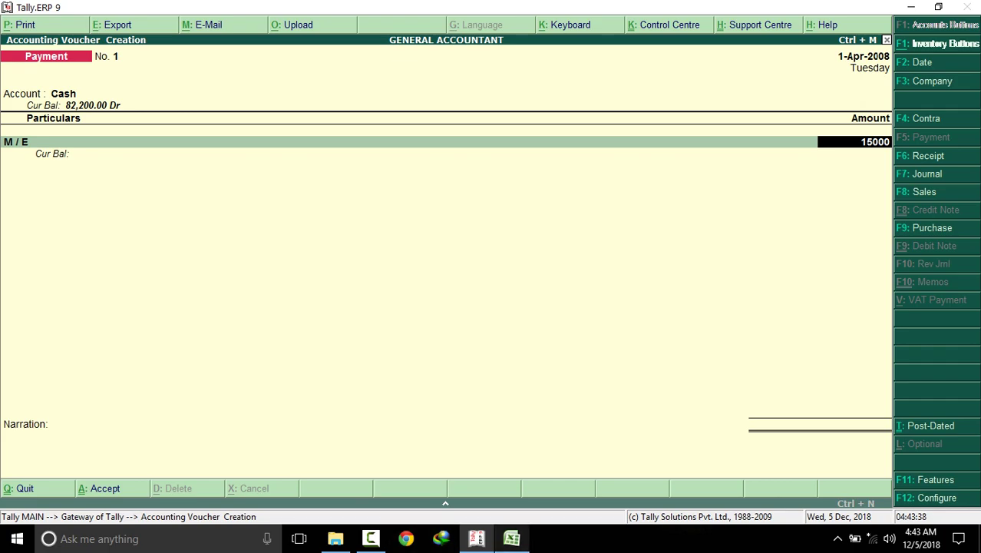
Verify the 15000 M / E amount on the ALEEM COMPUTER voucher in Excel
{"action": "key", "text": "alt+Tab"}
{"action": "left_click", "coordinate": [542, 213]}
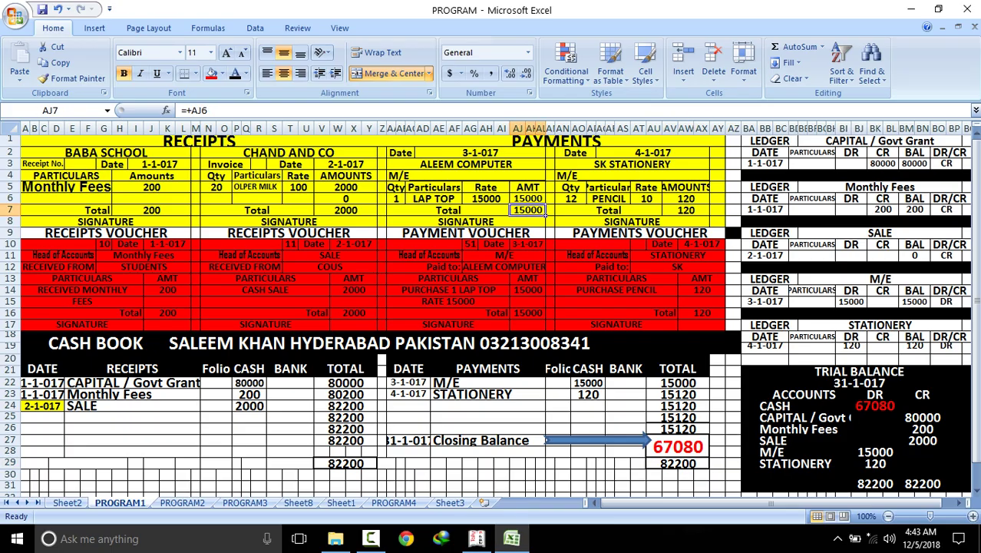
{"action": "left_click", "coordinate": [528, 289]}
{"action": "left_click", "coordinate": [504, 266]}
{"action": "left_click", "coordinate": [504, 255]}
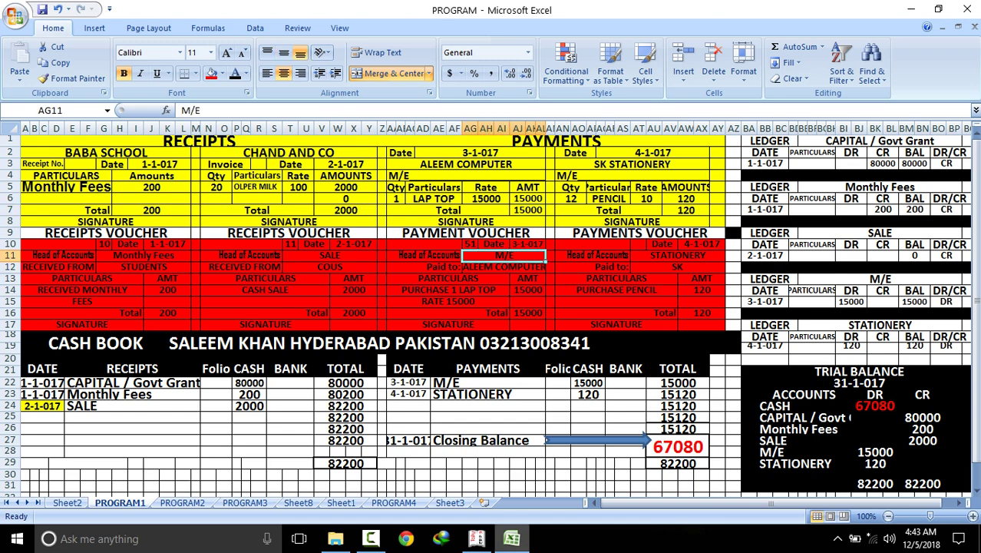
{"action": "mouse_move", "coordinate": [512, 538]}
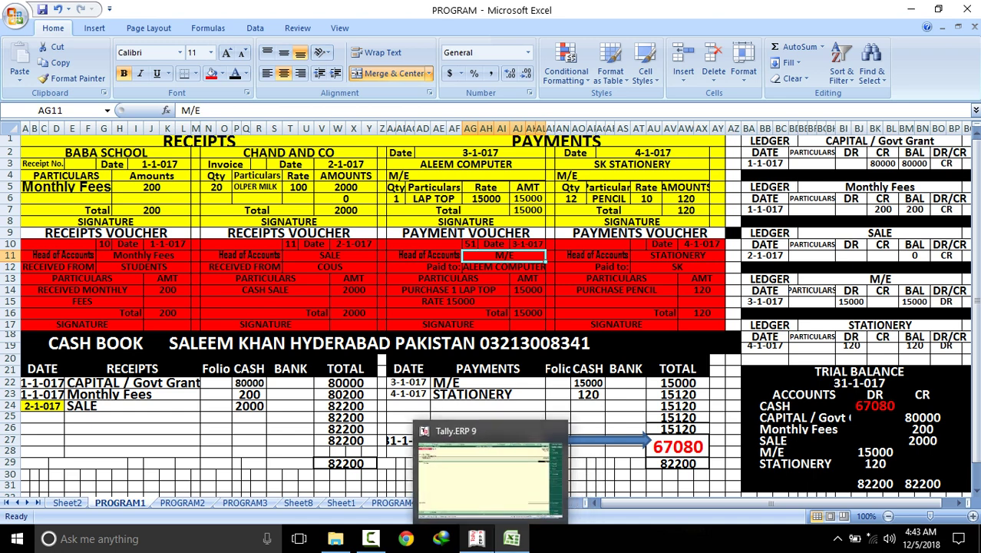
{"action": "left_click", "coordinate": [476, 538]}
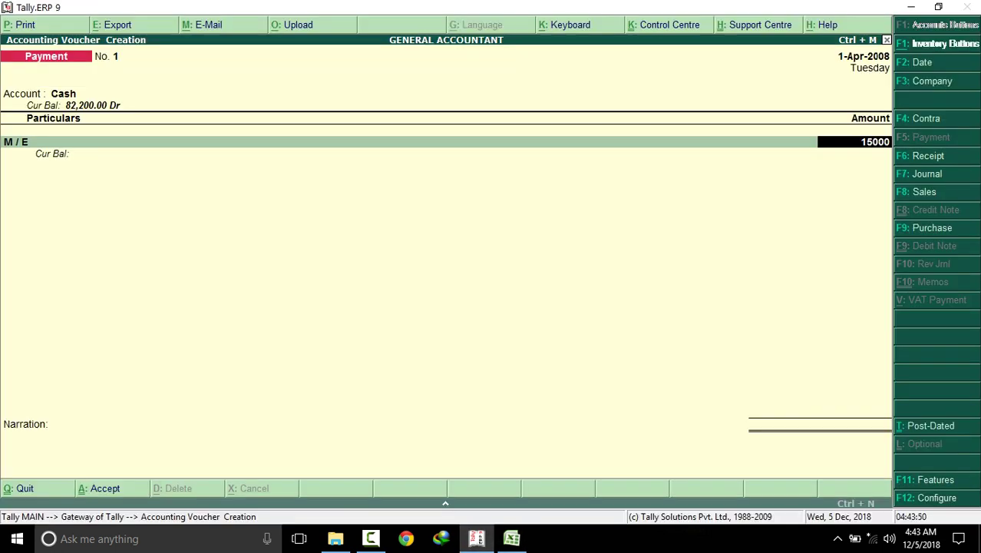
Accept 15,000 for M / E and choose STATIONERY as the second ledger
{"action": "key", "text": "Return"}
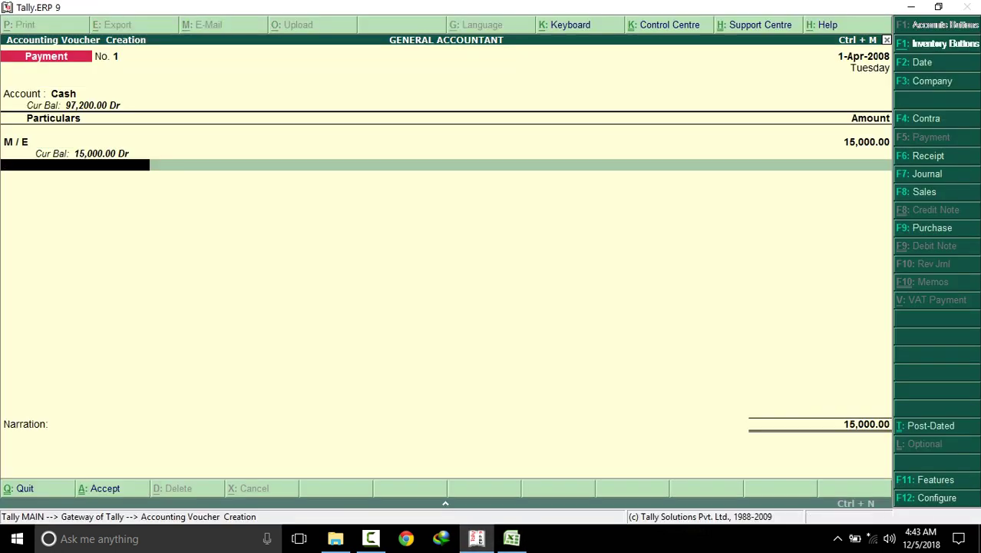
{"action": "type", "text": "S"}
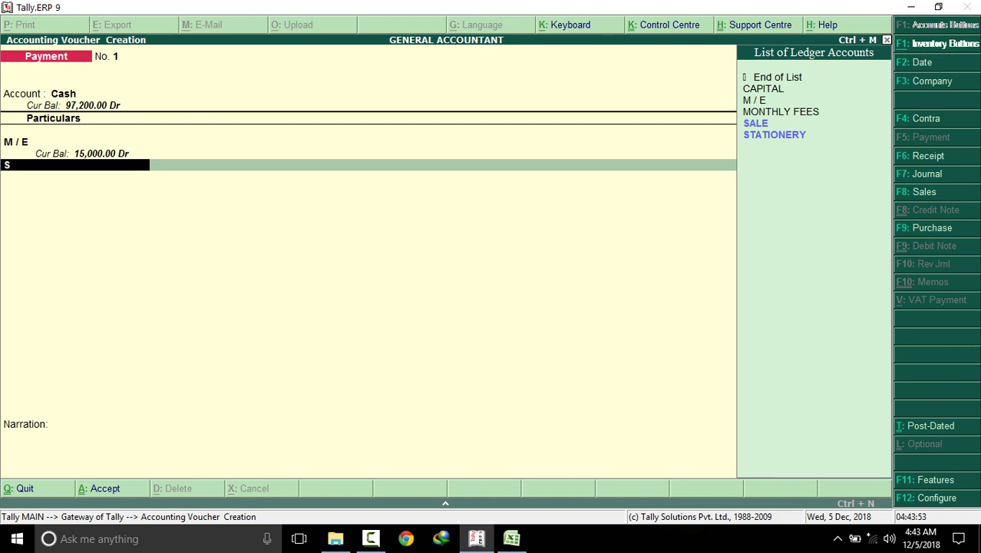
{"action": "key", "text": "Down"}
{"action": "key", "text": "Return"}
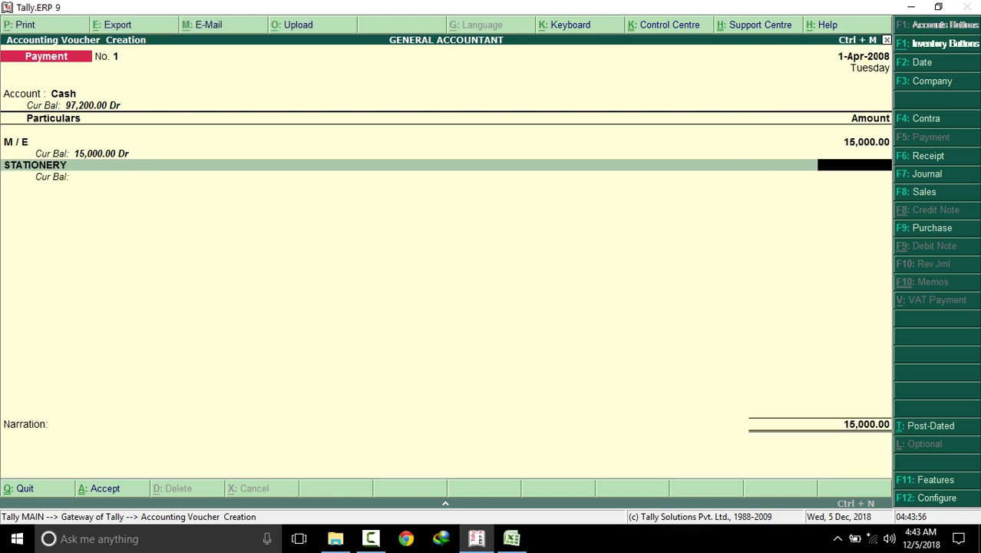
Check the stationery total of 120 in the Excel workbook's cell AV7 and payments voucher
{"action": "left_click", "coordinate": [512, 538]}
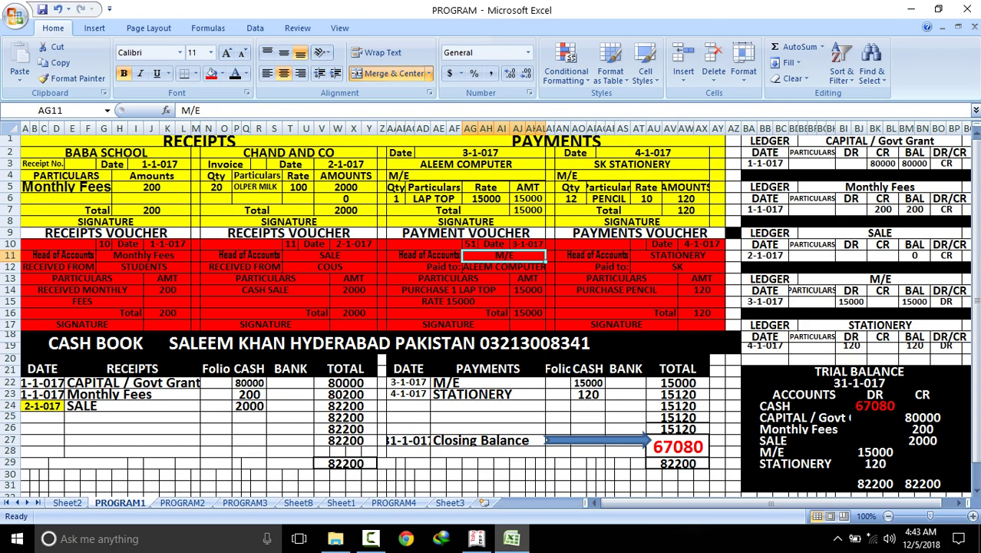
{"action": "left_click", "coordinate": [685, 210]}
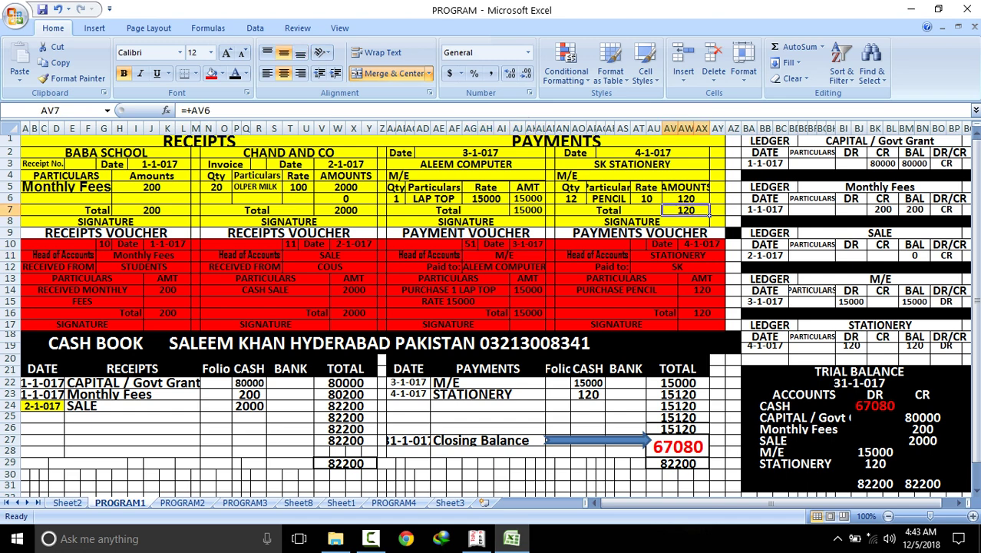
{"action": "left_click", "coordinate": [703, 313]}
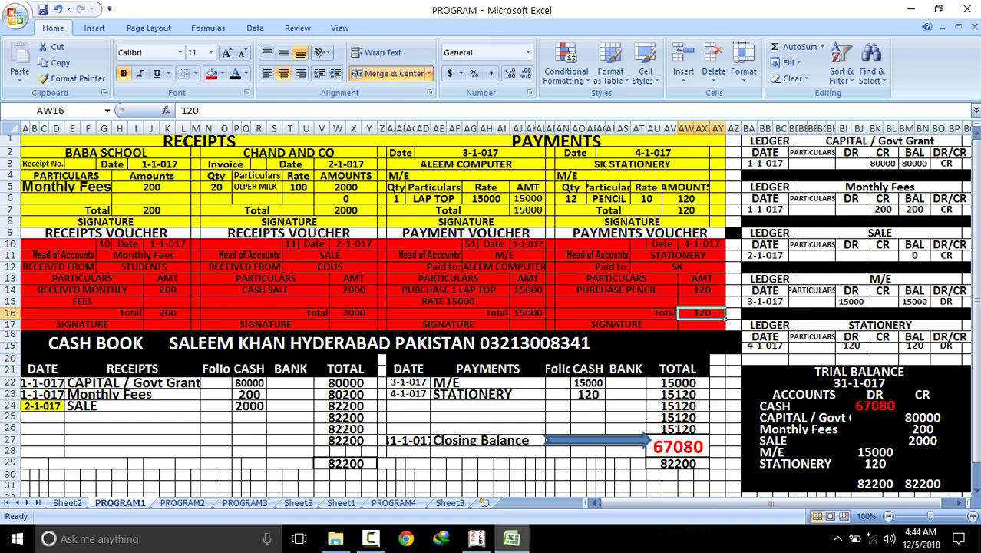
{"action": "left_click", "coordinate": [476, 538]}
Enter 120 for STATIONERY and pass the narration to bring up the save prompt
{"action": "type", "text": "120"}
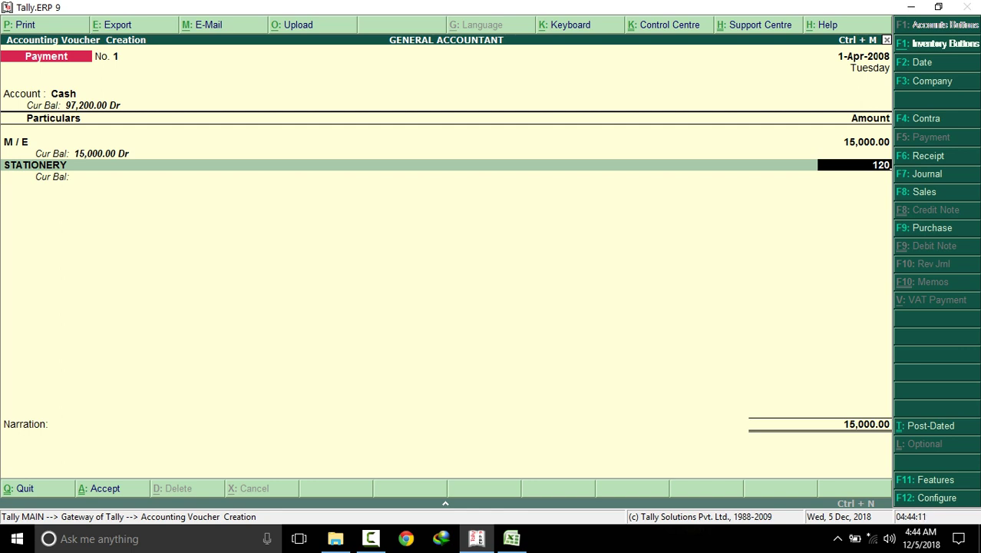
{"action": "key", "text": "Return"}
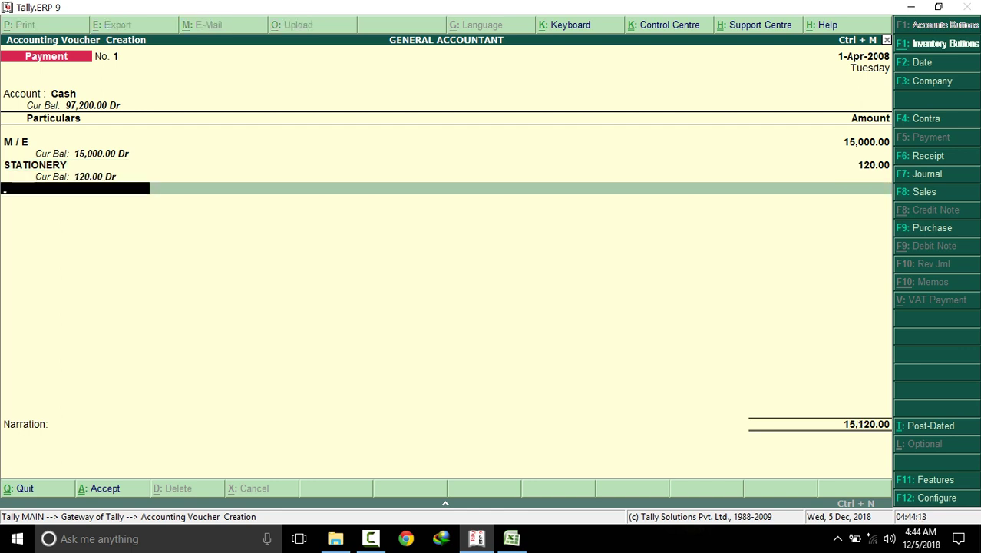
{"action": "key", "text": "Return"}
{"action": "key", "text": "Return"}
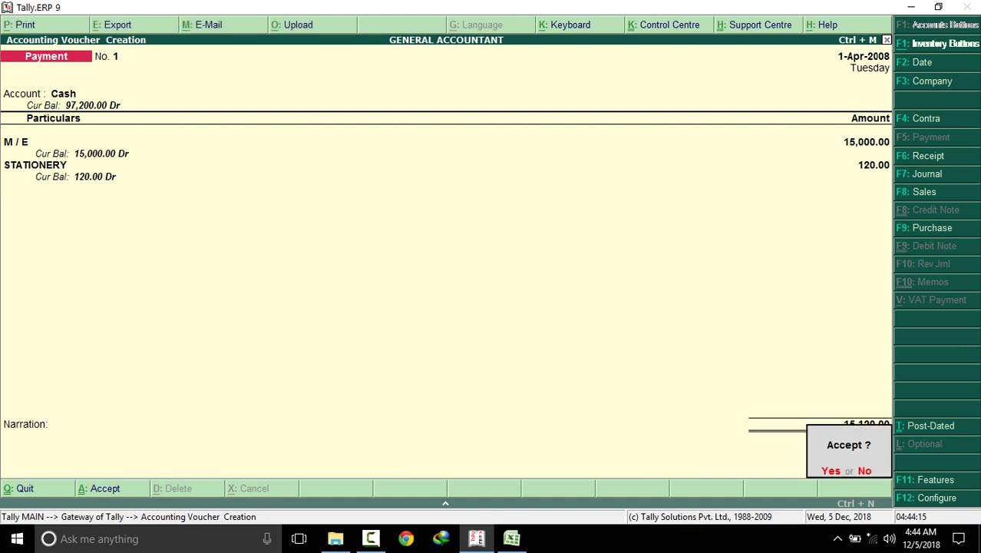
{"action": "key", "text": "Return"}
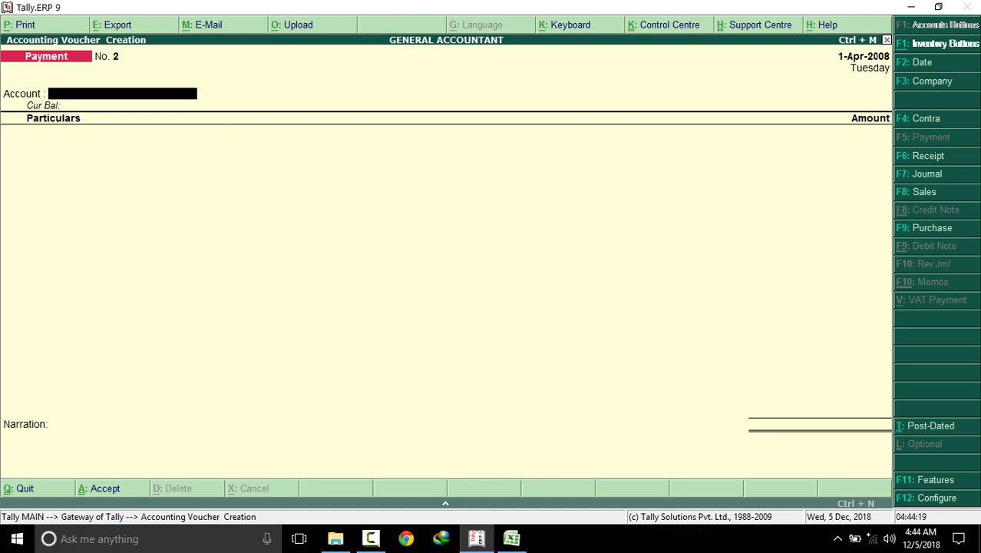
Exit voucher entry and open Display > Trial Balance, expanded with Alt+F1 to list ledgers
{"action": "key", "text": "Escape"}
{"action": "key", "text": "Return"}
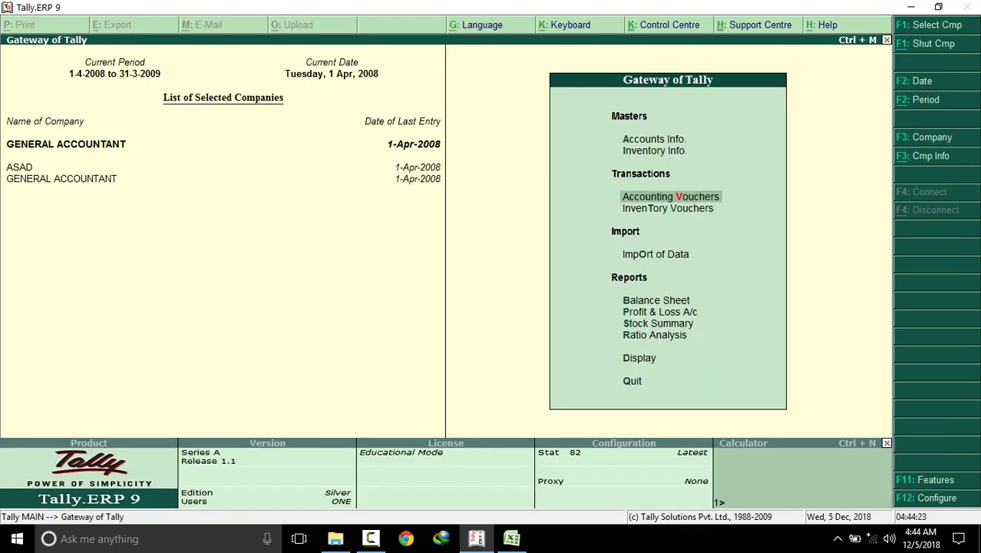
{"action": "key", "text": "d"}
{"action": "key", "text": "Return"}
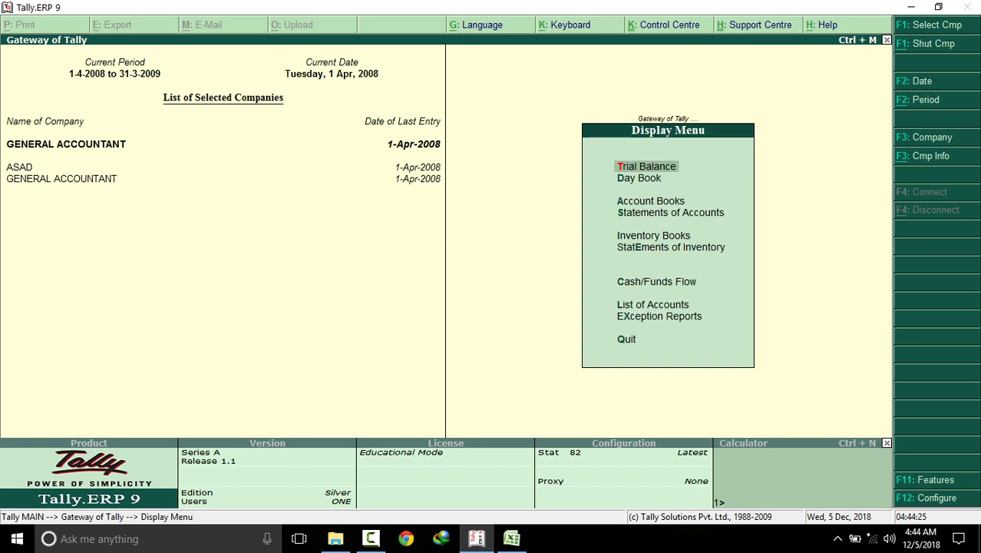
{"action": "key", "text": "Return"}
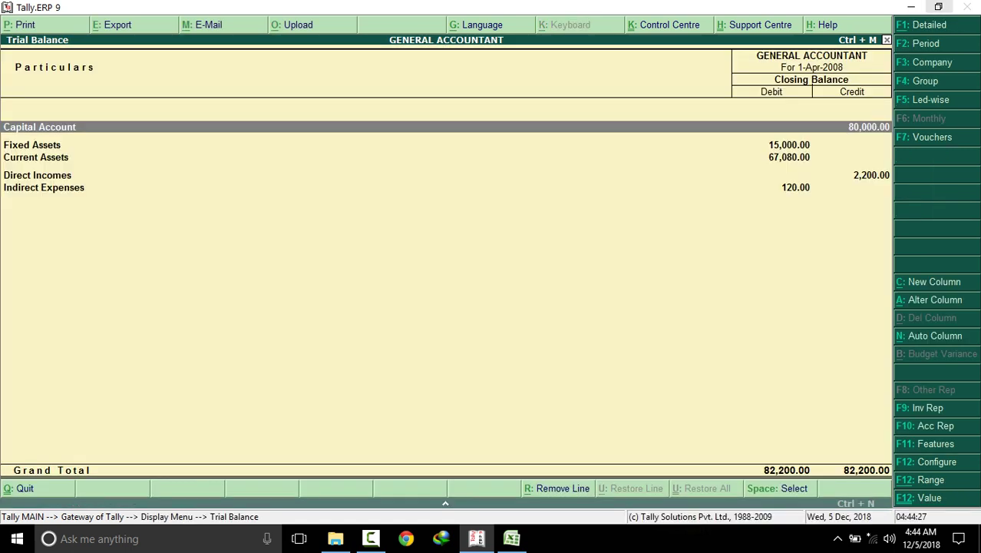
{"action": "key", "text": "alt+F1"}
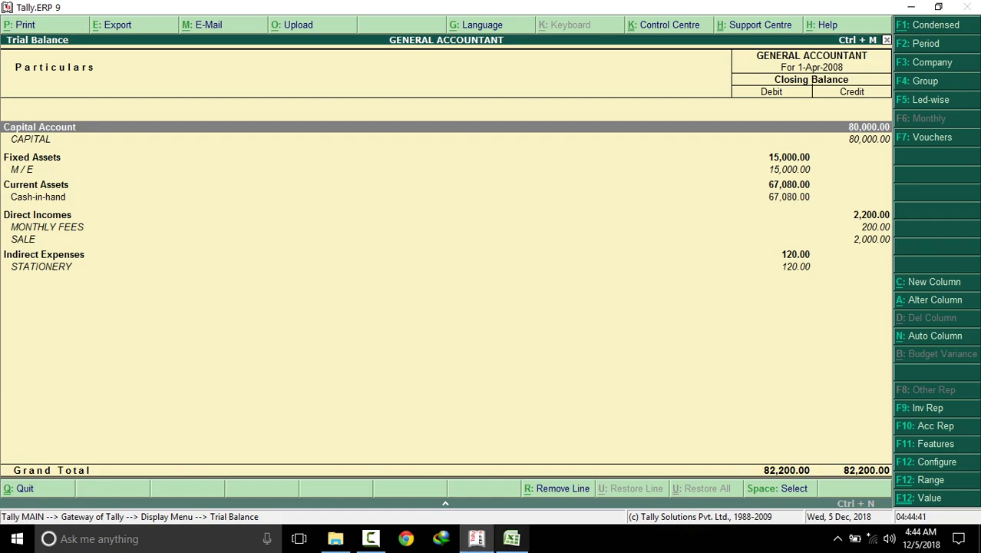
Compare Excel's CASH debit of 67,080 with Tally's trial balance
{"action": "left_click", "coordinate": [511, 538]}
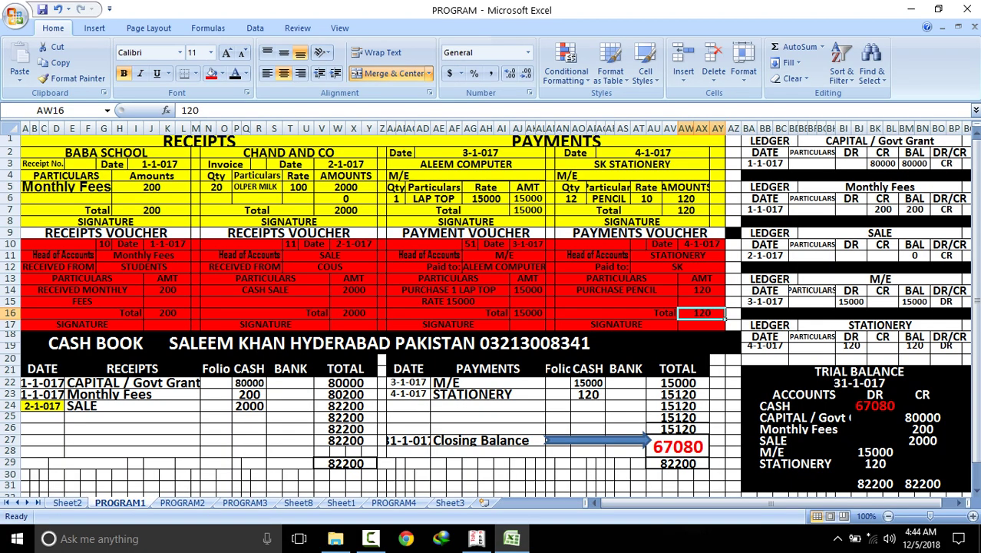
{"action": "left_click", "coordinate": [875, 405]}
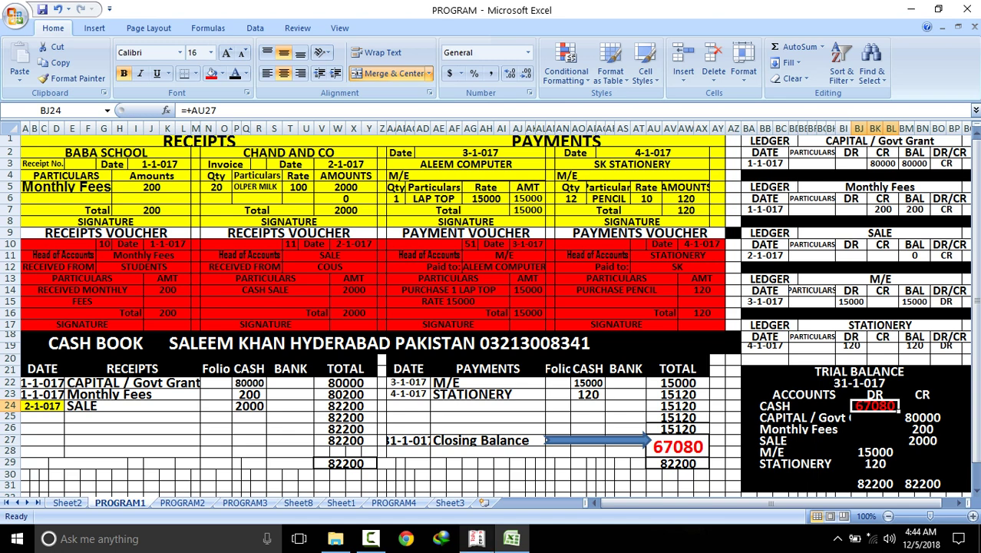
{"action": "left_click", "coordinate": [476, 538]}
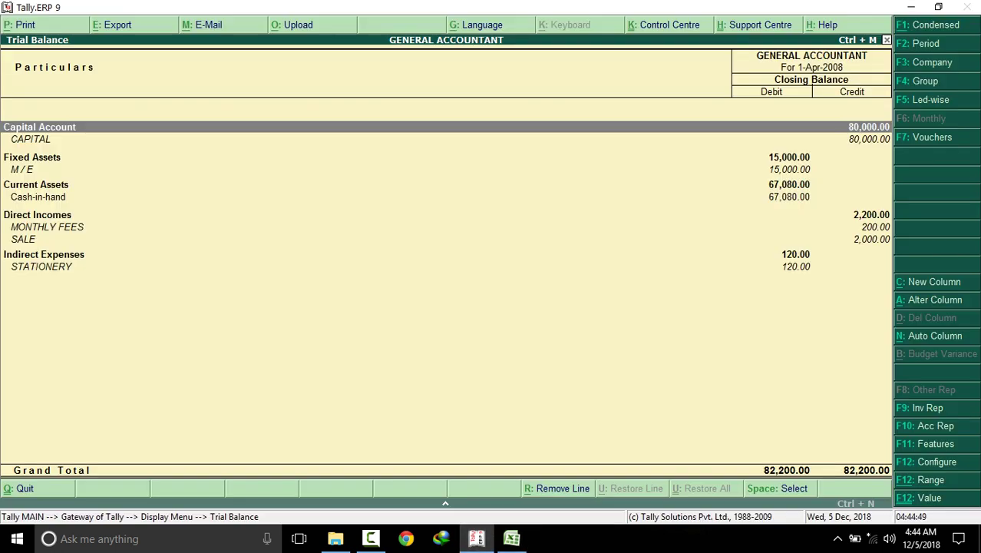
{"action": "key", "text": "Down"}
{"action": "key", "text": "Down"}
{"action": "key", "text": "Down"}
{"action": "key", "text": "Down"}
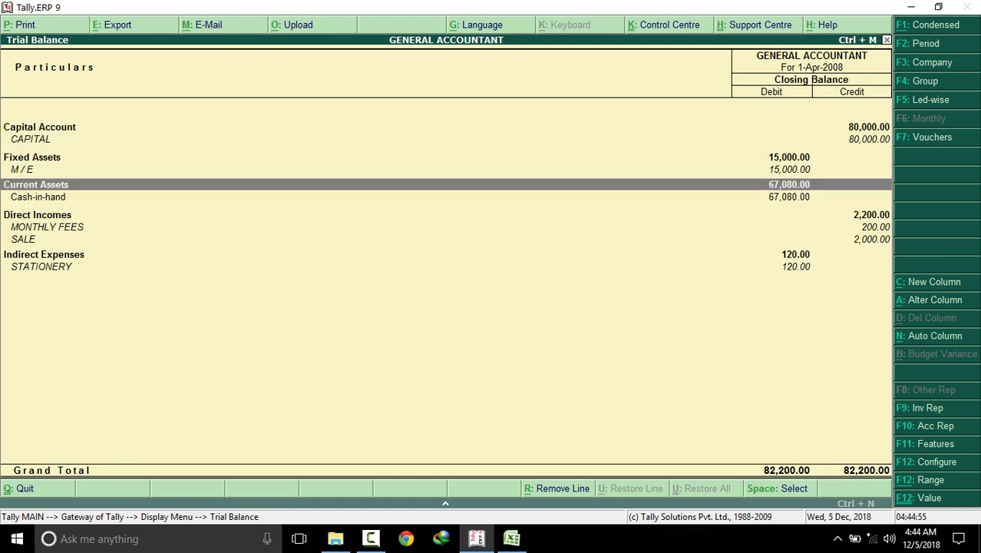
{"action": "key", "text": "Up"}
{"action": "key", "text": "Up"}
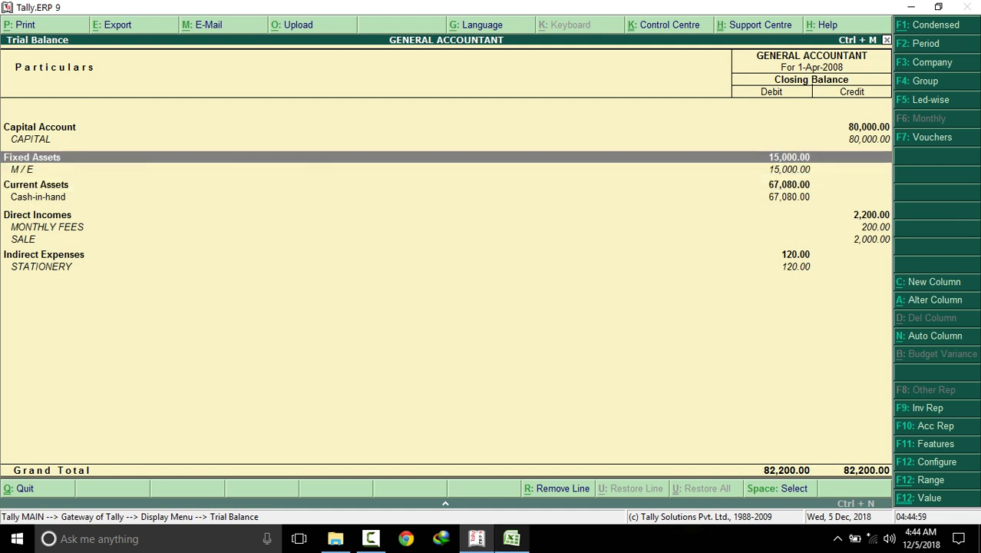
Check Excel's CAPITAL credit of 80,000 against Tally's Capital Account and MONTHLY FEES rows
{"action": "key", "text": "alt+Tab"}
{"action": "left_click", "coordinate": [875, 451]}
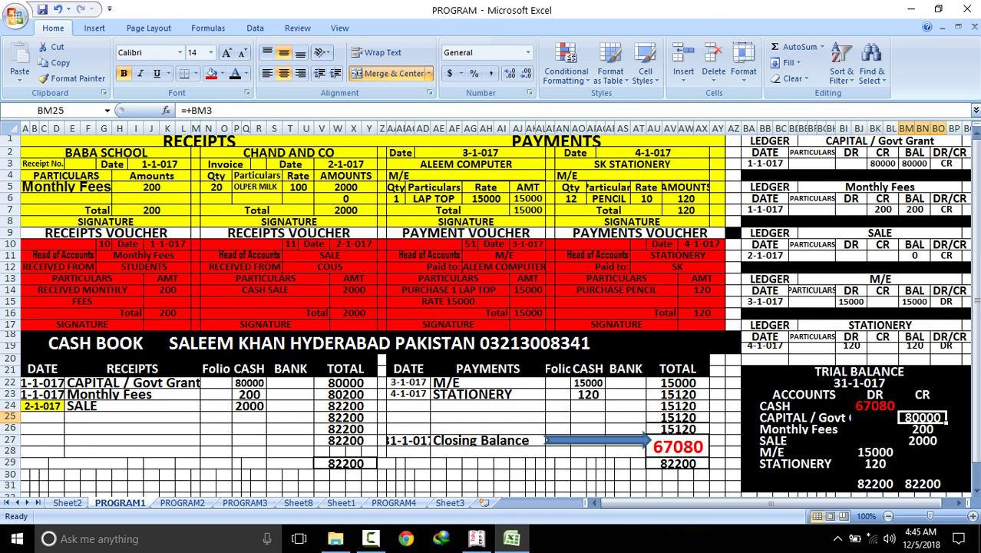
{"action": "left_click", "coordinate": [476, 538]}
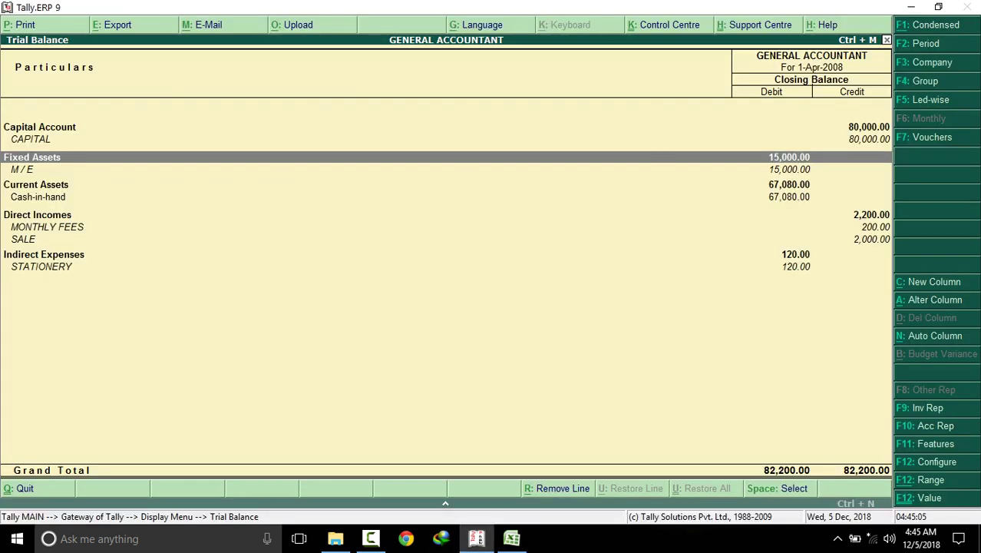
{"action": "left_click", "coordinate": [40, 127]}
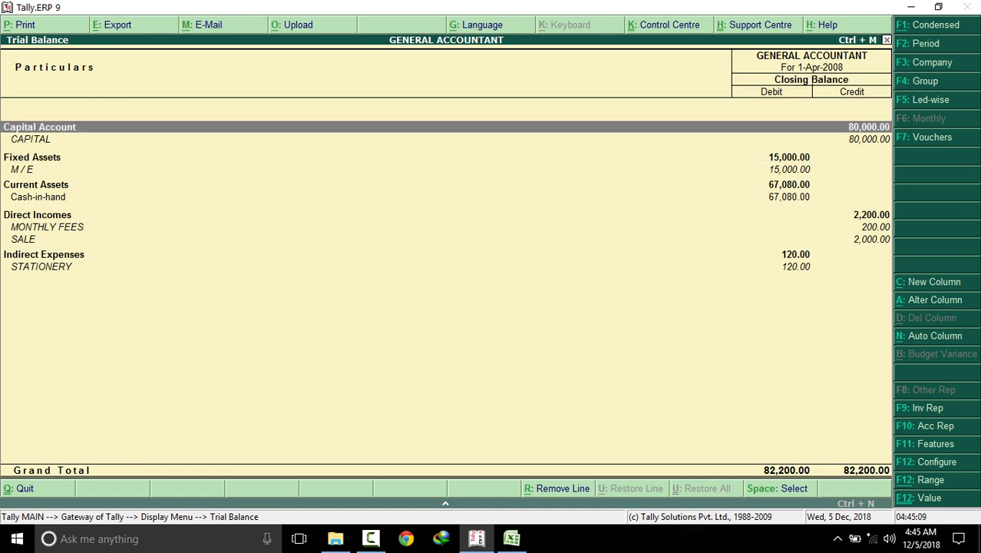
{"action": "left_click", "coordinate": [46, 227]}
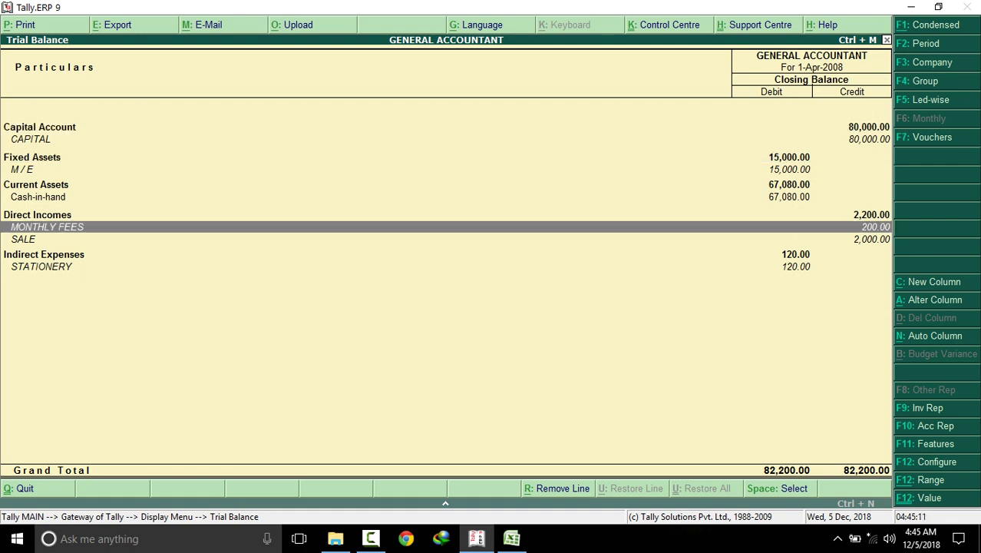
Match the SALE credit of 2,000 in both programs, then close the Trial Balance
{"action": "left_click", "coordinate": [511, 538]}
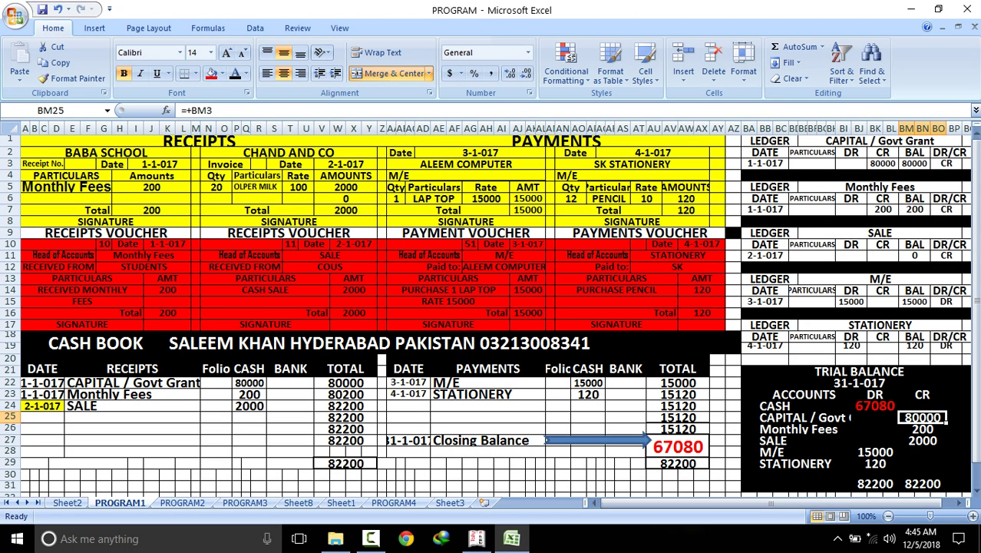
{"action": "left_click", "coordinate": [922, 440]}
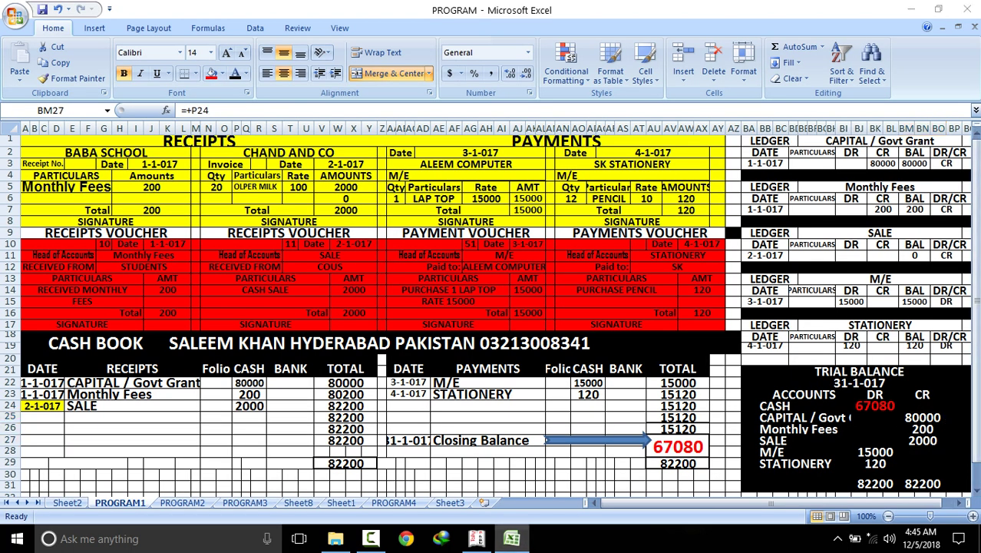
{"action": "left_click", "coordinate": [511, 538]}
{"action": "left_click", "coordinate": [23, 238]}
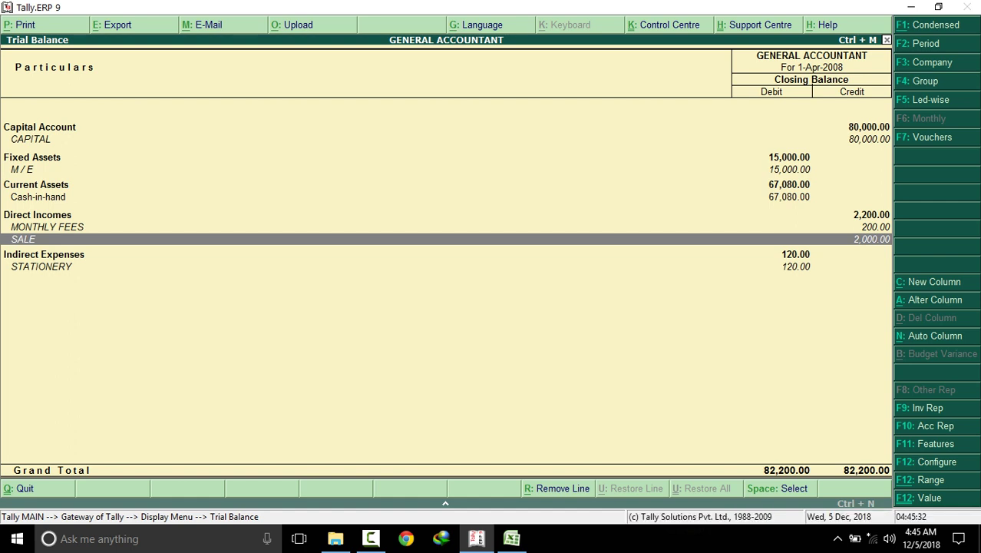
{"action": "key", "text": "Escape"}
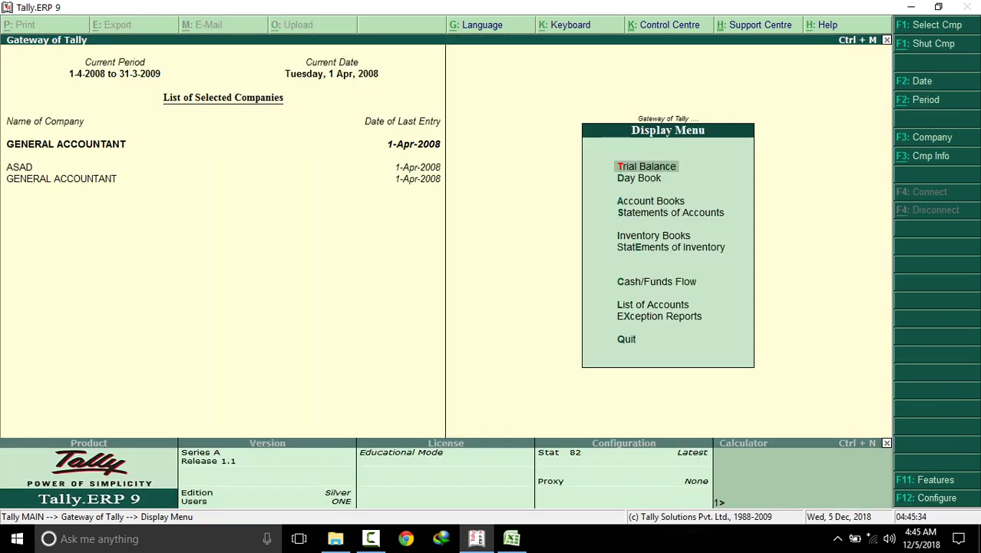
Open Account Books > Ledger and show the CAPITAL ledger's vouchers with its 80,000 credit
{"action": "key", "text": "Down"}
{"action": "key", "text": "Down"}
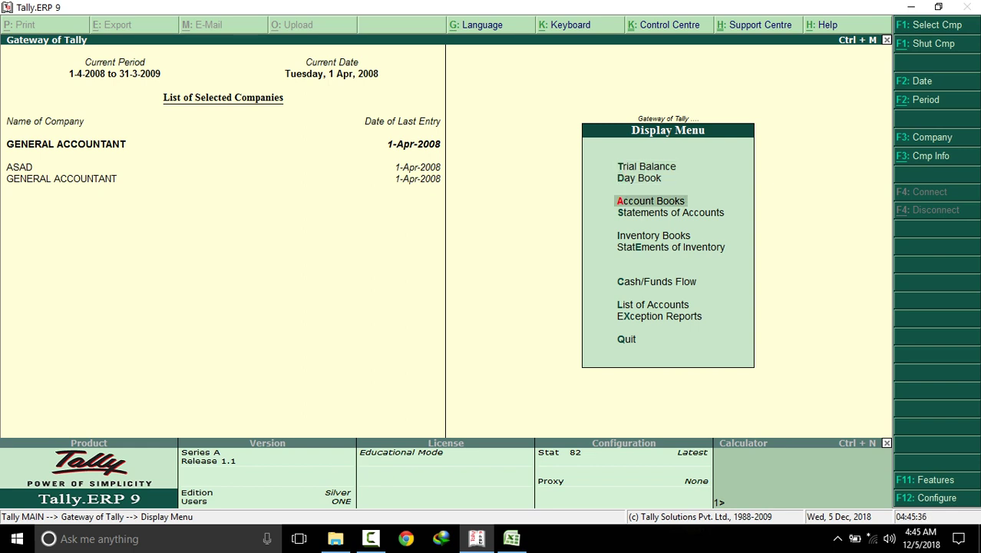
{"action": "key", "text": "Return"}
{"action": "key", "text": "Down"}
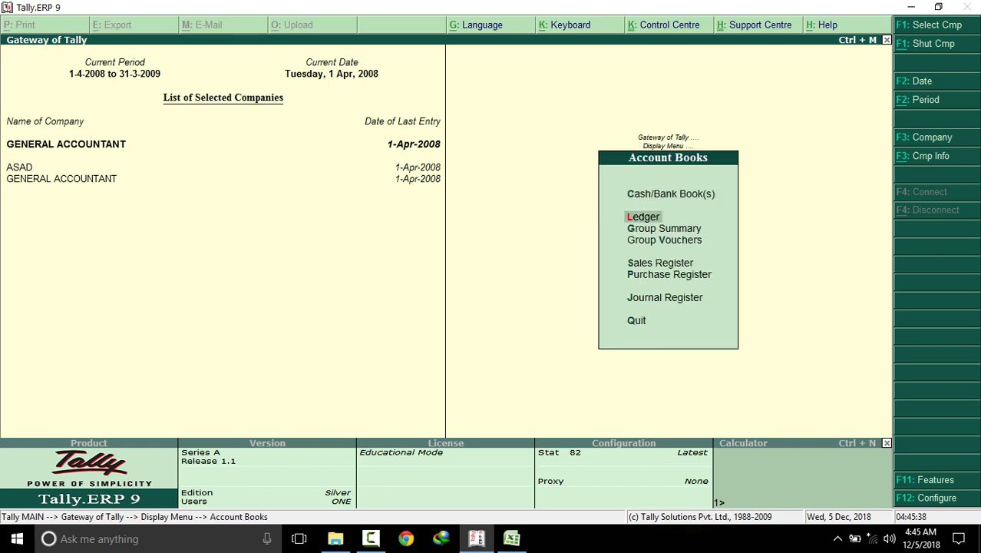
{"action": "key", "text": "Return"}
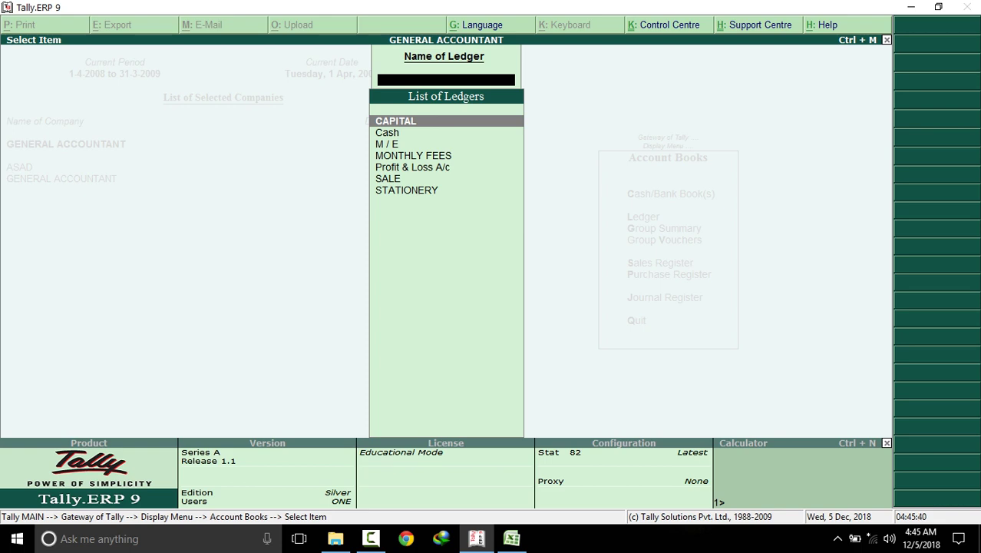
{"action": "key", "text": "Return"}
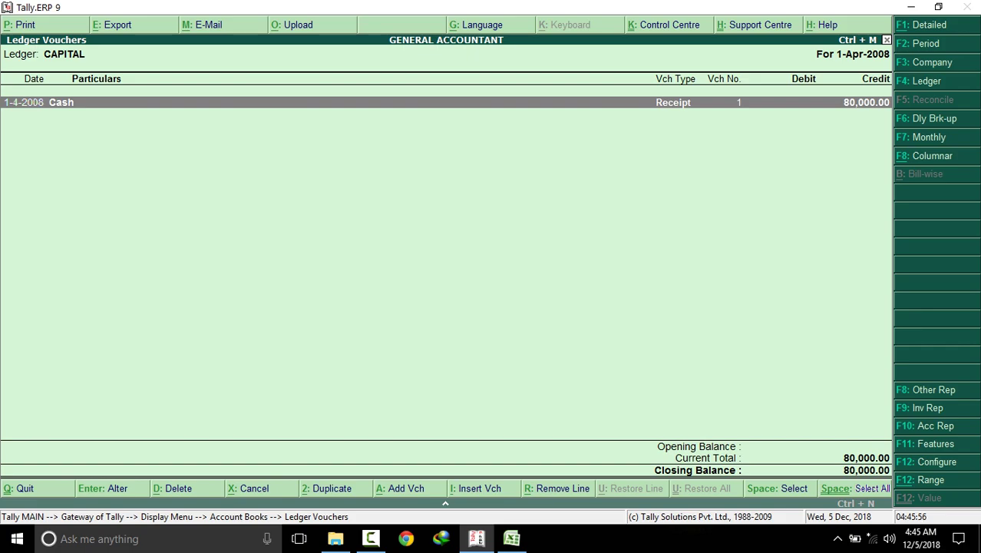
In Excel, confirm the CAPITAL ledger's 80000 credit and CR balance in BK3 and BO3
{"action": "left_click", "coordinate": [511, 538]}
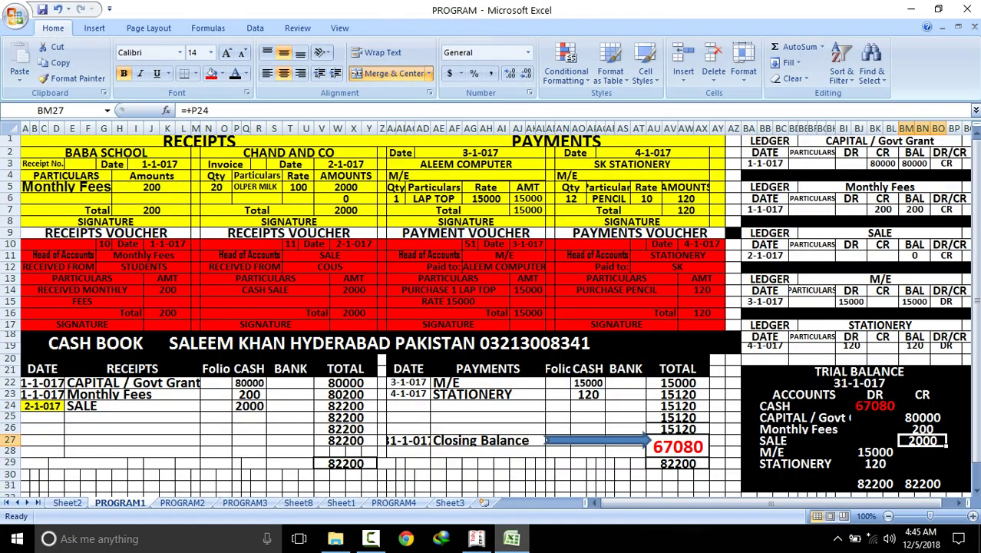
{"action": "left_click", "coordinate": [894, 164]}
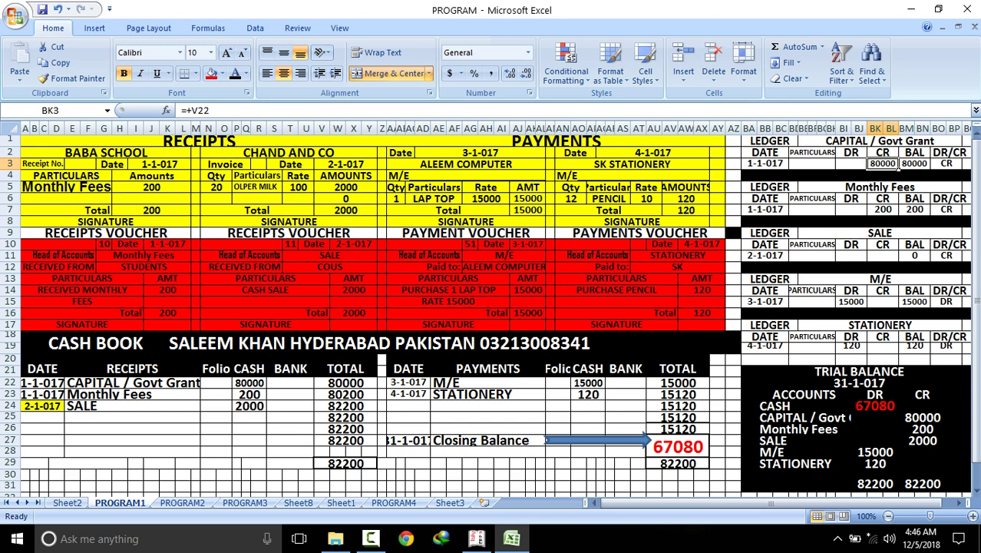
{"action": "left_click", "coordinate": [961, 166]}
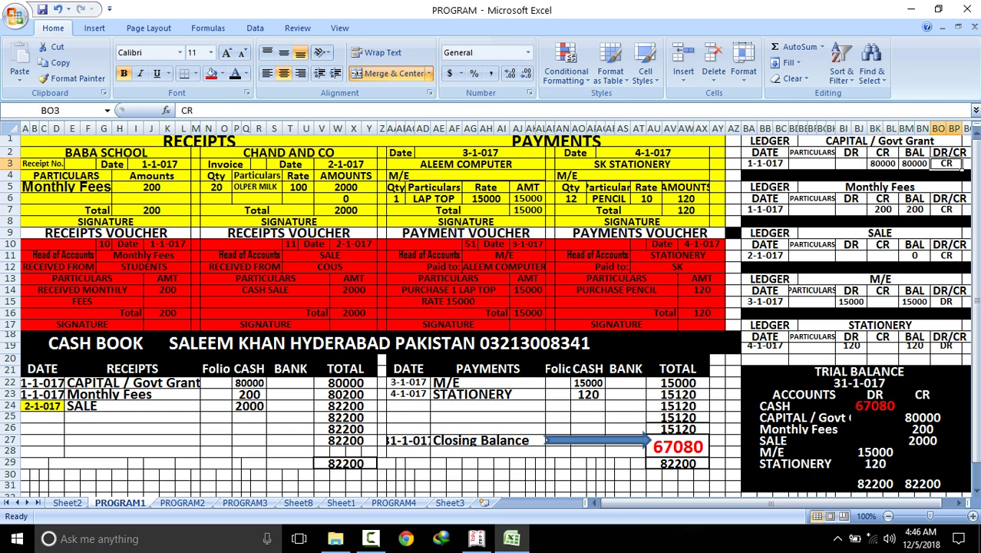
{"action": "key", "text": "Left"}
{"action": "key", "text": "Left"}
{"action": "key", "text": "Right"}
{"action": "key", "text": "Right"}
Show Tally's M / E ledger vouchers with the 15,000 cash payment, then return to Excel
{"action": "key", "text": "alt+Tab"}
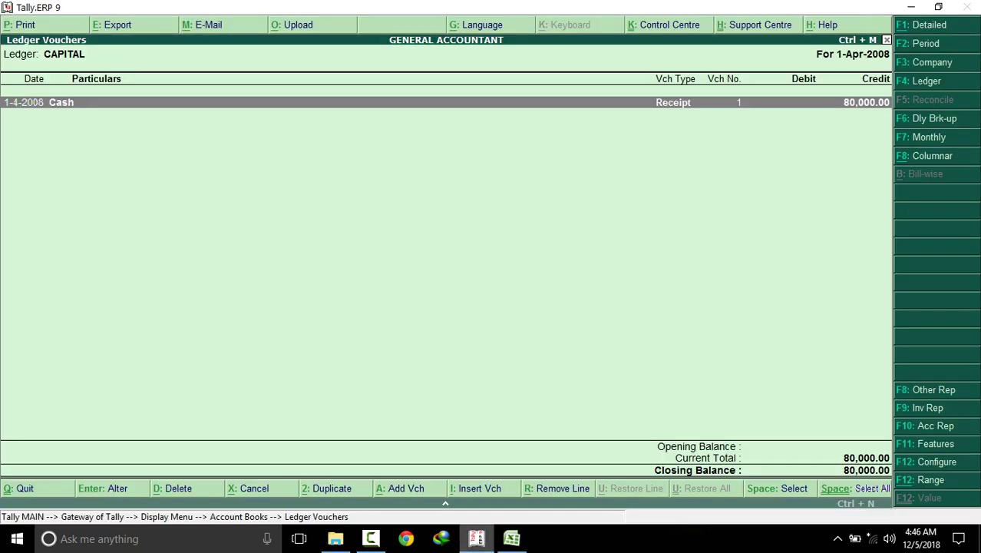
{"action": "key", "text": "Escape"}
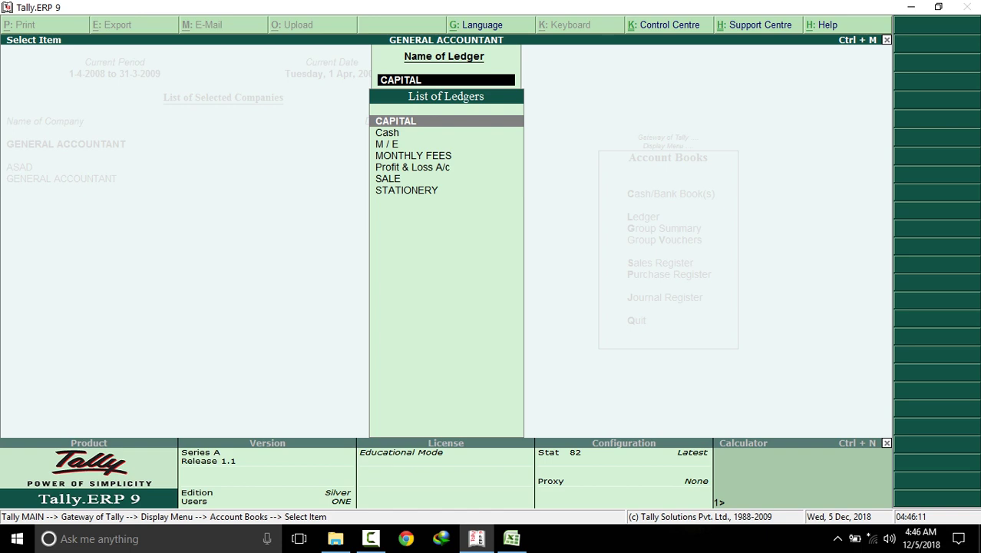
{"action": "left_click", "coordinate": [387, 144]}
{"action": "key", "text": "Return"}
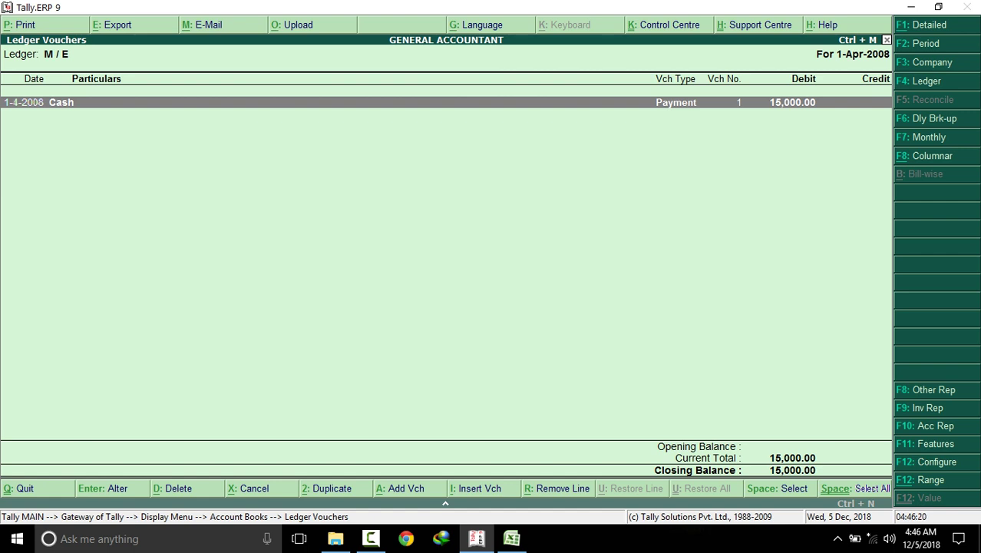
{"action": "left_click", "coordinate": [511, 538]}
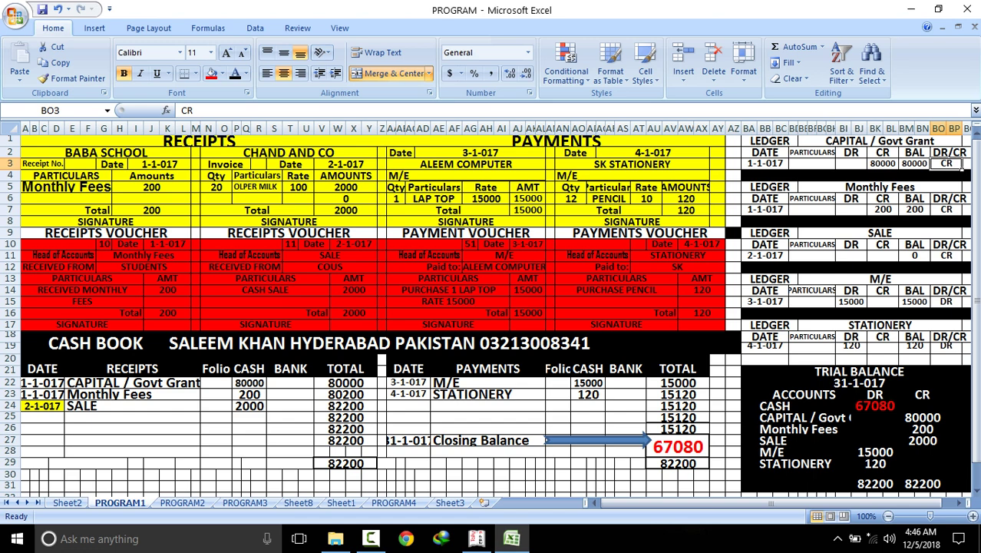
Verify M/E's 15000 debit in Excel, then move via PROGRAM3 to the PROGRAM2 cash book sheet
{"action": "left_click", "coordinate": [851, 301]}
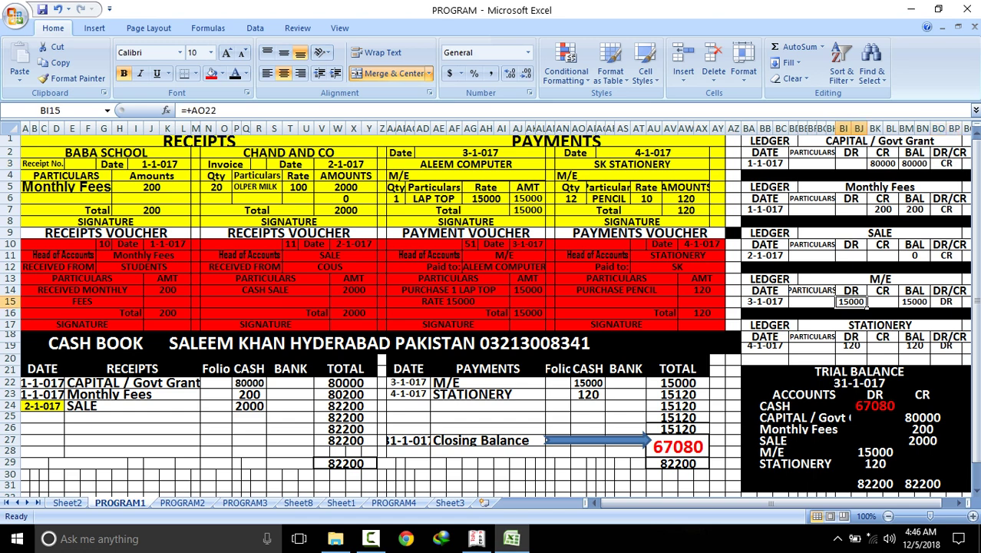
{"action": "left_click", "coordinate": [914, 301]}
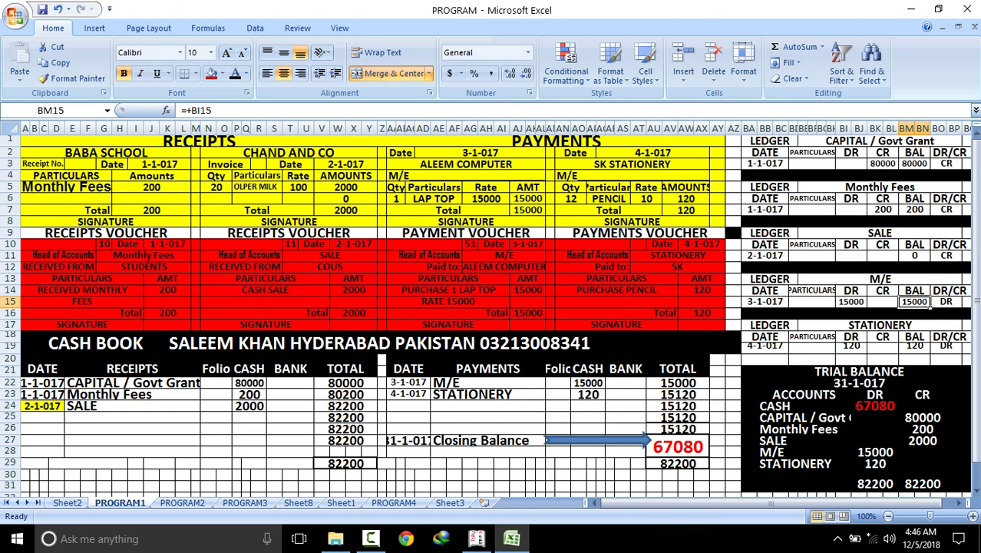
{"action": "left_click", "coordinate": [875, 452]}
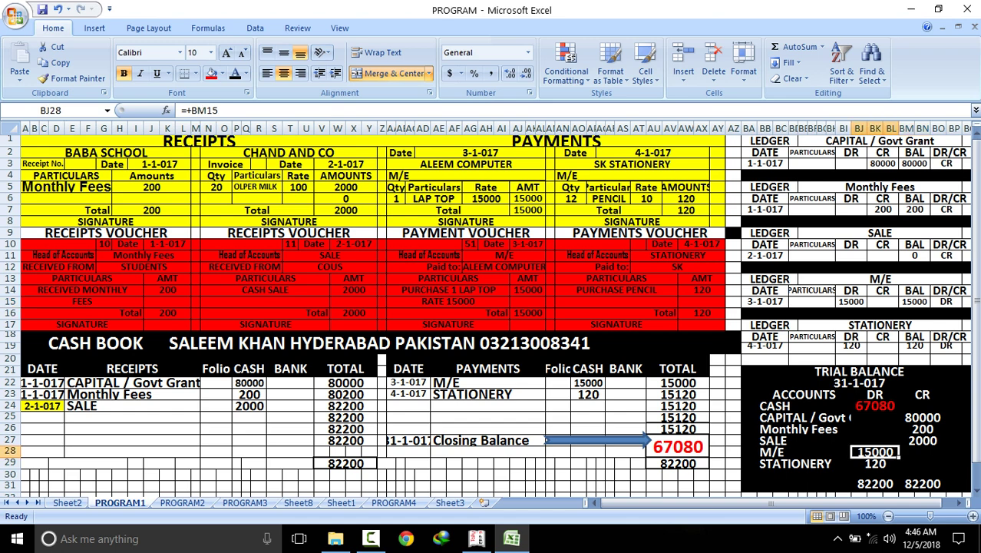
{"action": "left_click", "coordinate": [851, 301]}
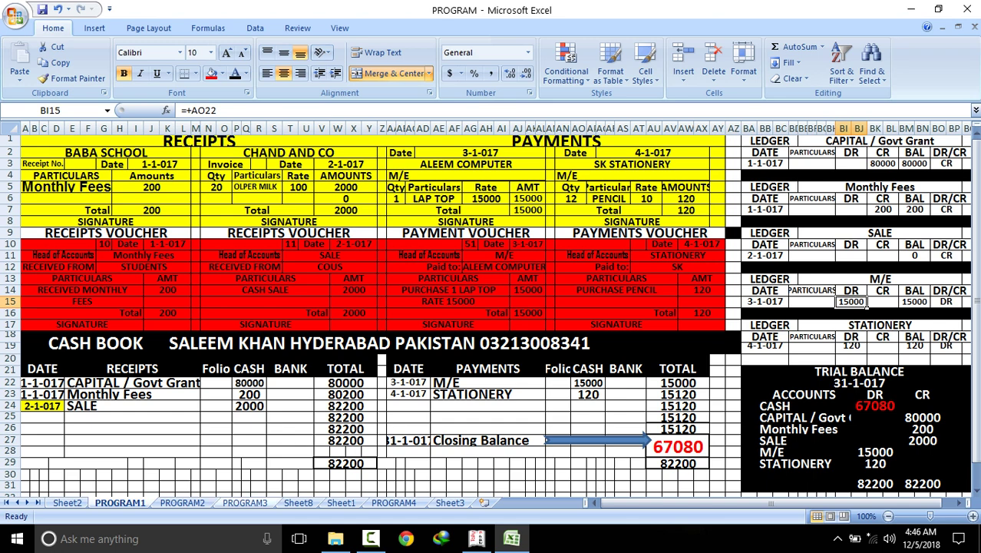
{"action": "left_click", "coordinate": [245, 503]}
{"action": "left_click", "coordinate": [183, 503]}
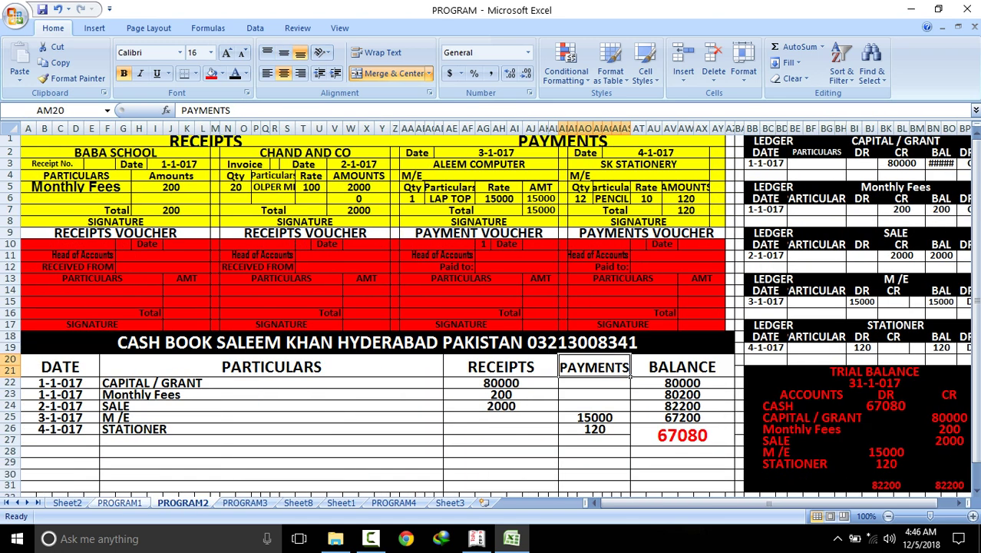
Flip through PROGRAM1, Sheet2, PROGRAM2 and PROGRAM3, glancing at Tally's M / E ledger in between
{"action": "left_click", "coordinate": [119, 503]}
{"action": "left_click", "coordinate": [66, 503]}
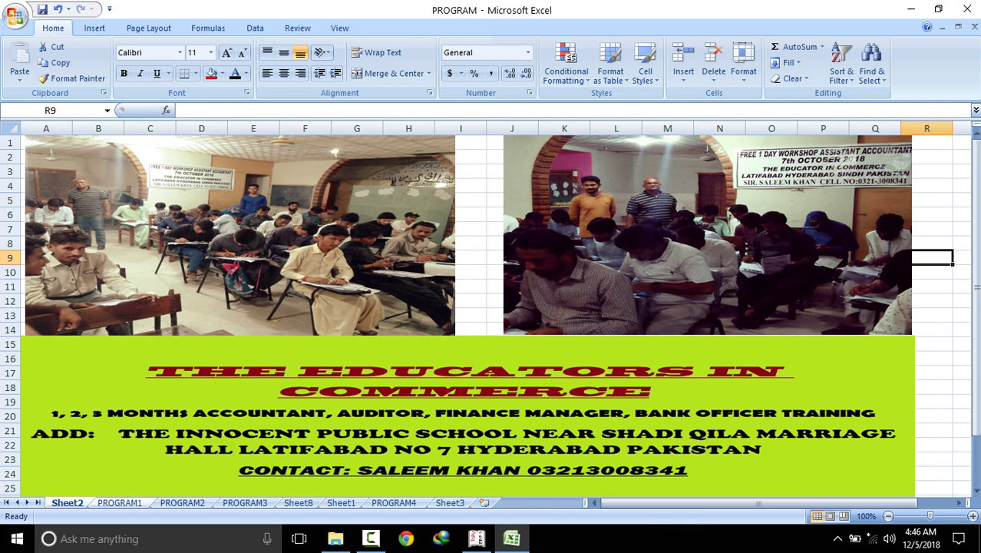
{"action": "left_click", "coordinate": [120, 502]}
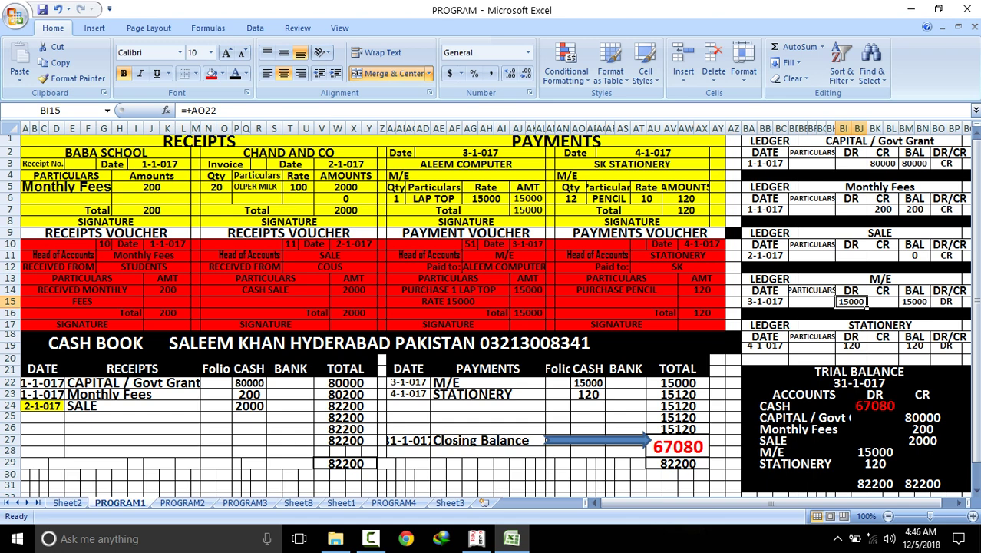
{"action": "left_click", "coordinate": [182, 502]}
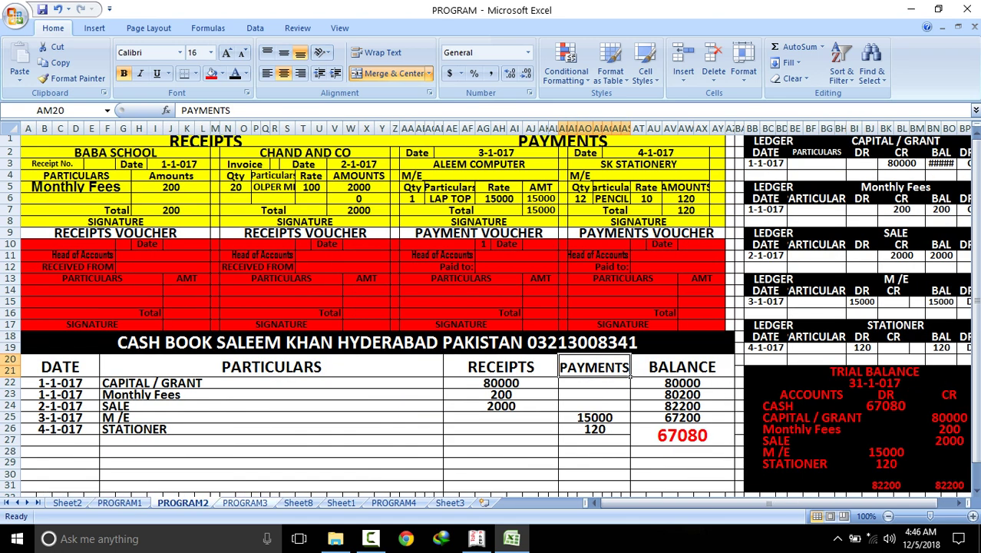
{"action": "left_click", "coordinate": [245, 502]}
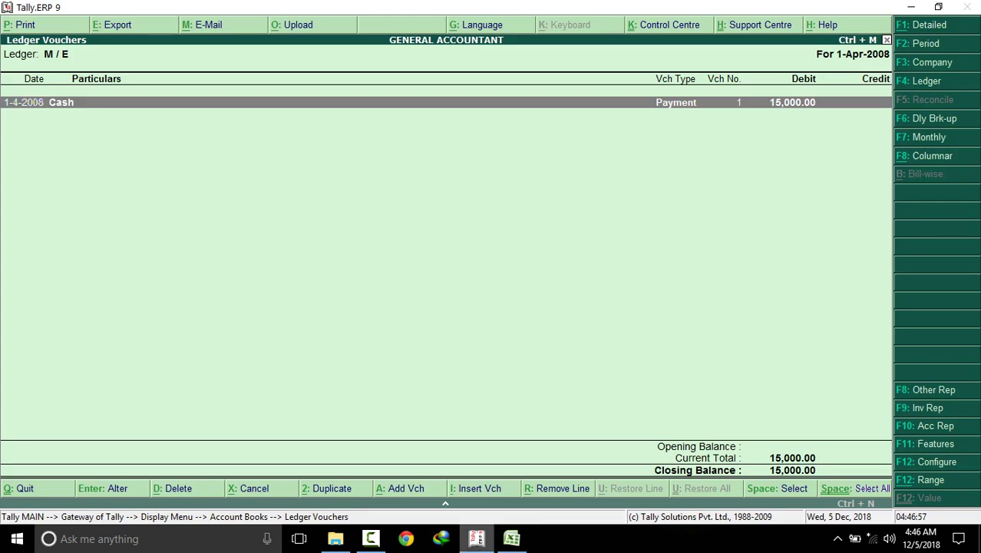
{"action": "left_click", "coordinate": [476, 538]}
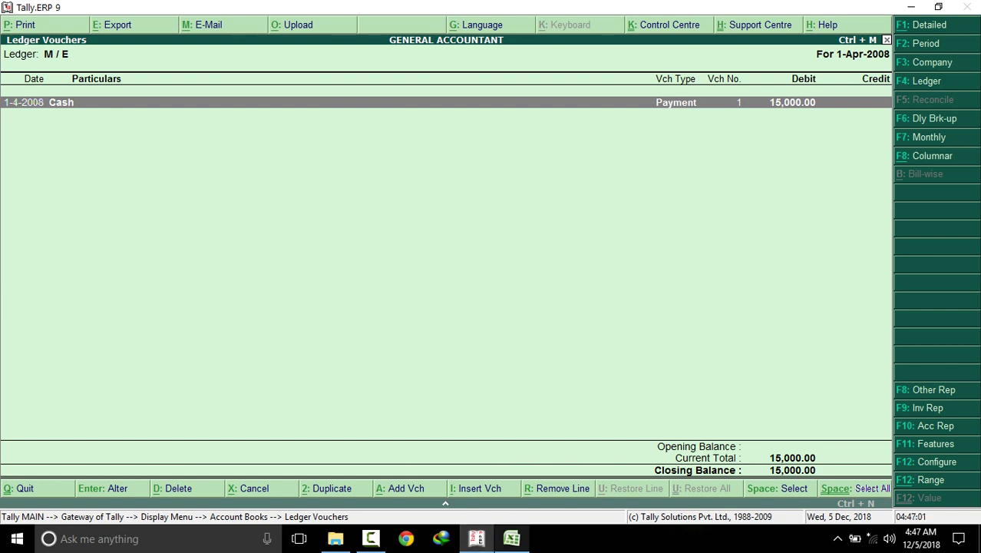
{"action": "left_click", "coordinate": [512, 538]}
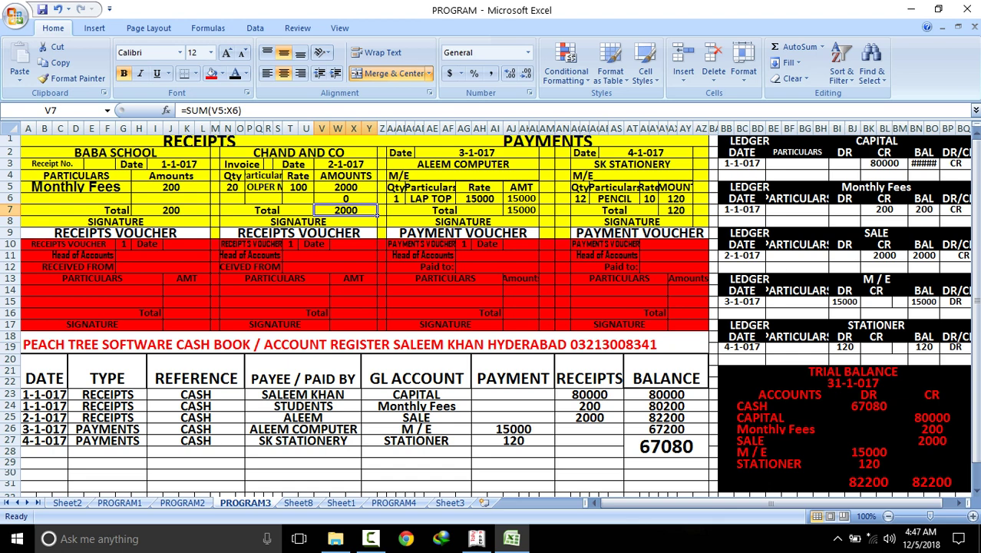
Select the receipts and vouchers block, rows 3 to 14, on PROGRAM3
{"action": "left_click", "coordinate": [129, 176]}
{"action": "left_click", "coordinate": [263, 176]}
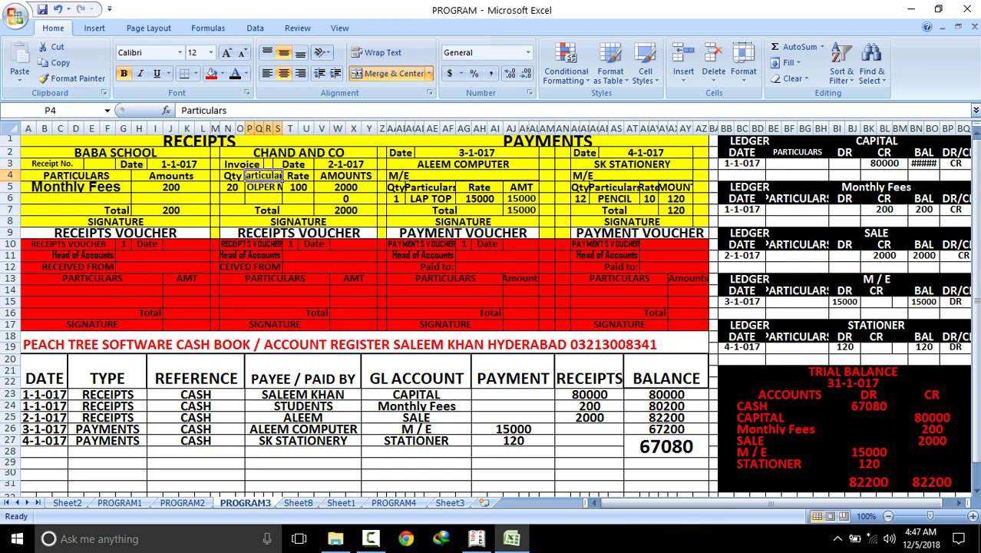
{"action": "left_click_drag", "start_coordinate": [131, 164], "coordinate": [374, 290]}
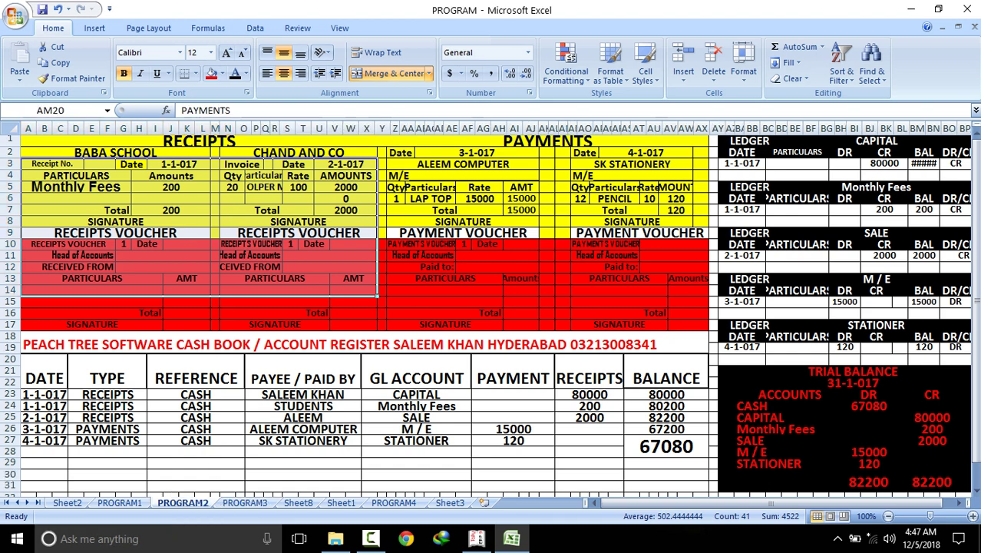
On PROGRAM2, select the receipts and CHAND AND CO voucher ranges, then return to PROGRAM1
{"action": "left_click", "coordinate": [182, 502]}
{"action": "left_click_drag", "start_coordinate": [31, 153], "coordinate": [387, 245]}
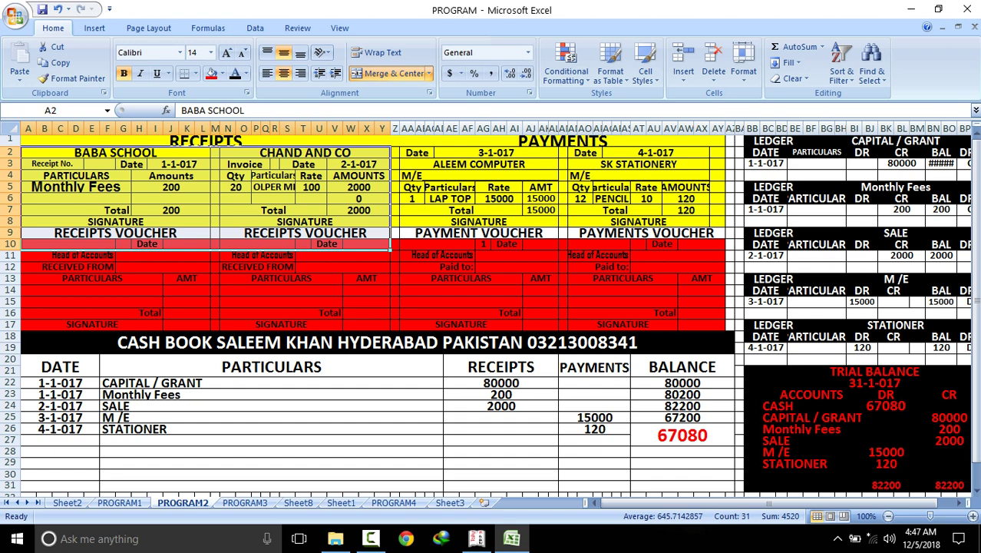
{"action": "left_click_drag", "start_coordinate": [304, 163], "coordinate": [307, 231]}
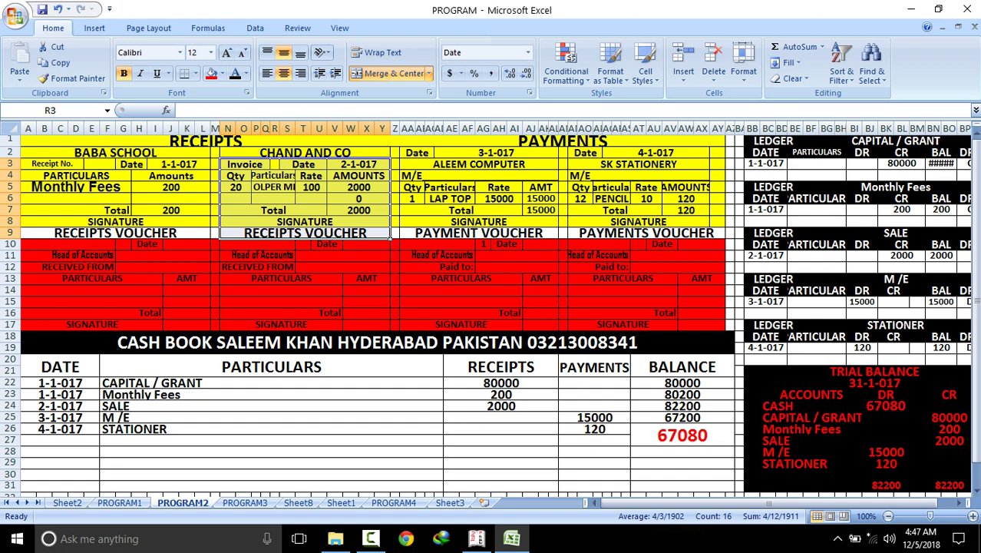
{"action": "left_click", "coordinate": [305, 152]}
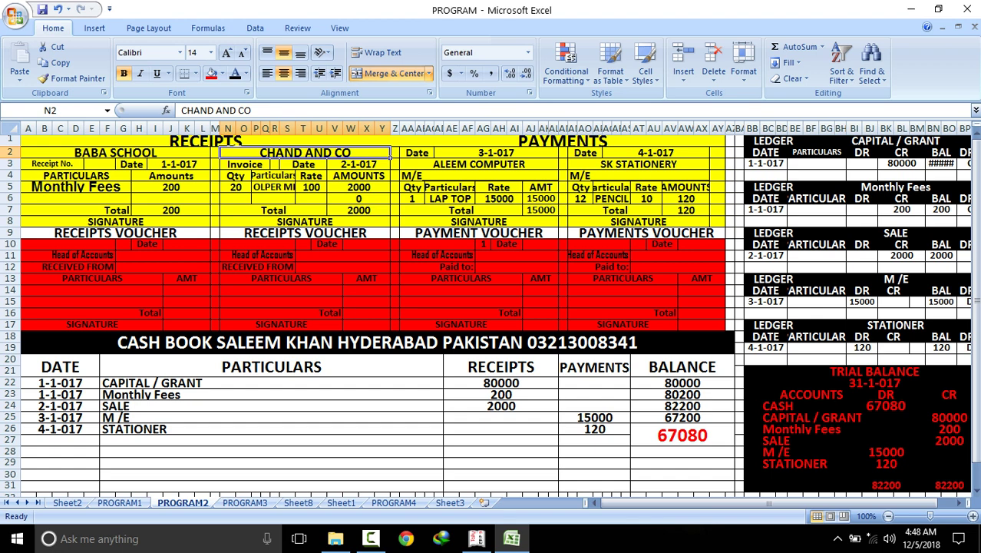
{"action": "left_click_drag", "start_coordinate": [184, 164], "coordinate": [384, 315]}
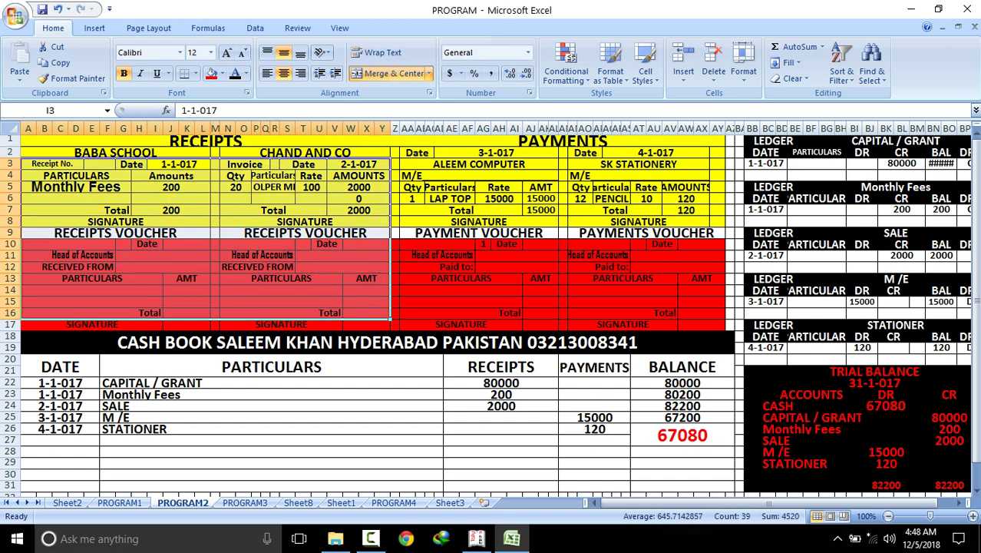
{"action": "left_click_drag", "start_coordinate": [300, 152], "coordinate": [735, 355]}
{"action": "left_click", "coordinate": [443, 376]}
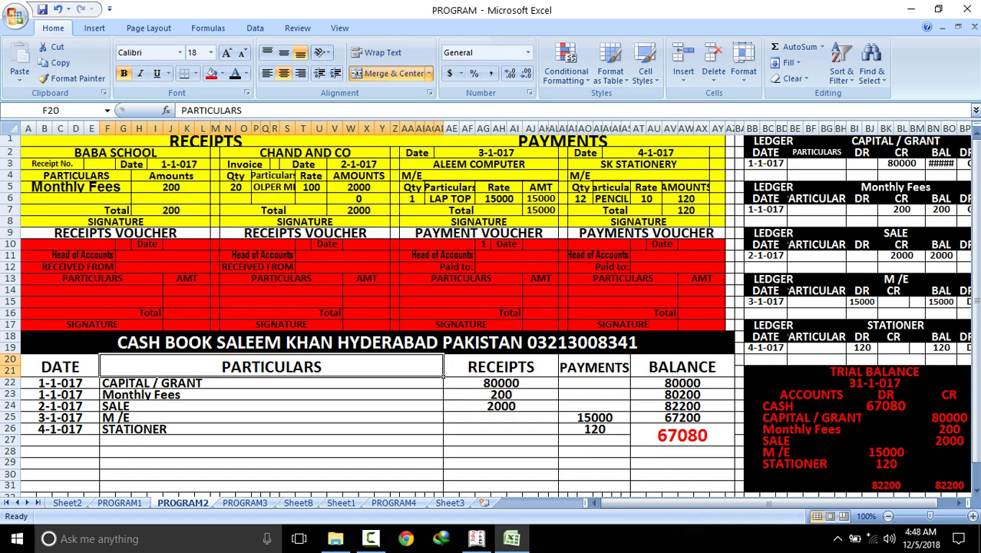
{"action": "left_click", "coordinate": [120, 502]}
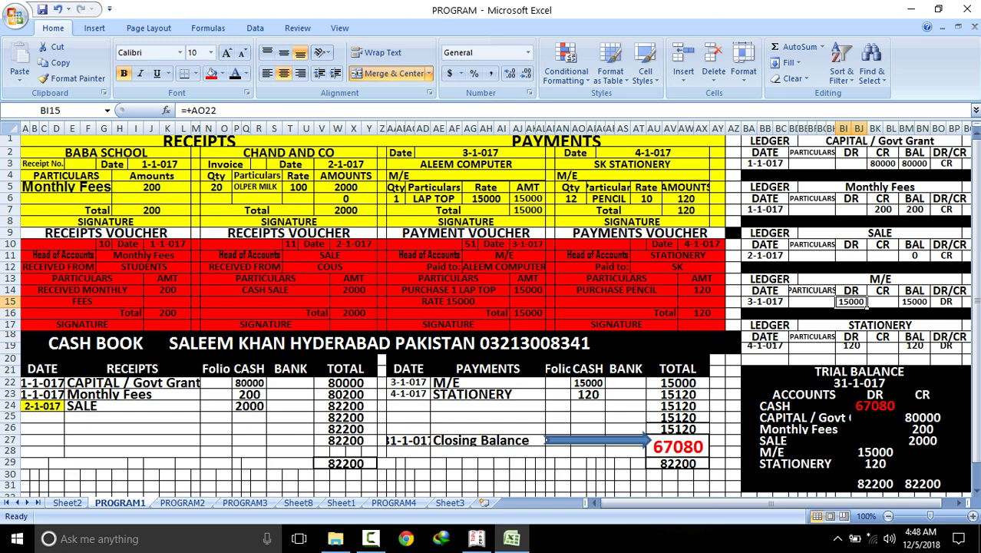
{"action": "left_click", "coordinate": [67, 502]}
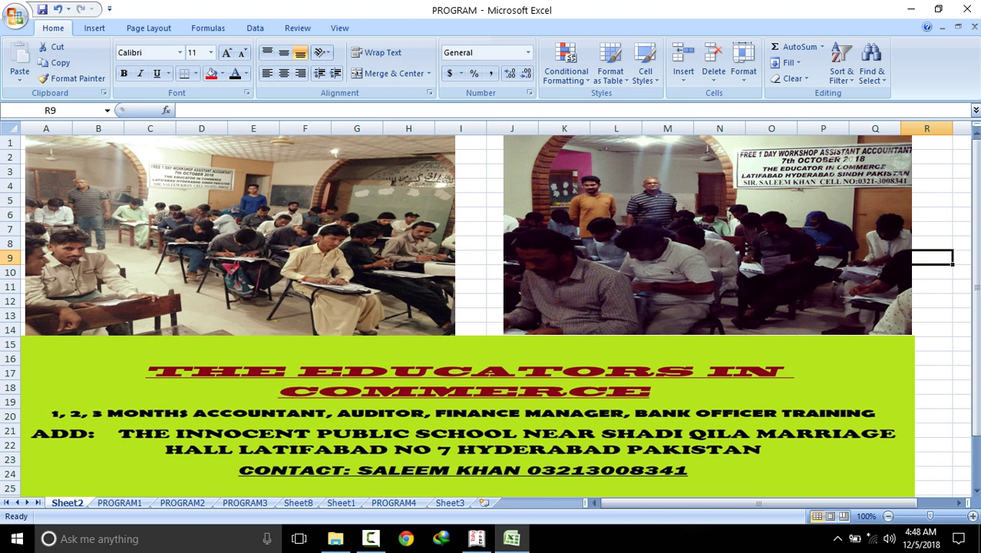
{"action": "left_click", "coordinate": [120, 502]}
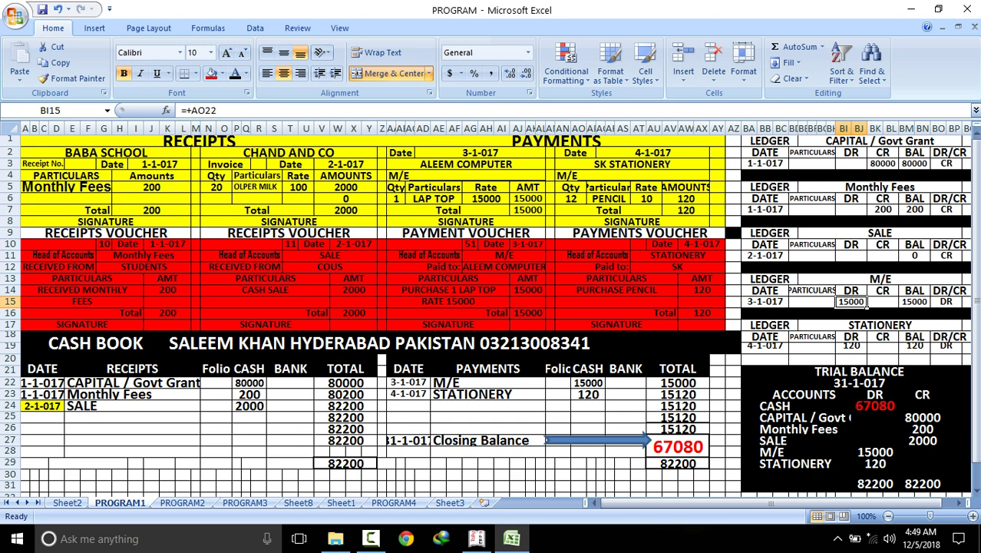
Cycle through Sheet2, PROGRAM1, PROGRAM2 and PROGRAM3, returning to the PROGRAM2 cash book
{"action": "left_click", "coordinate": [67, 503]}
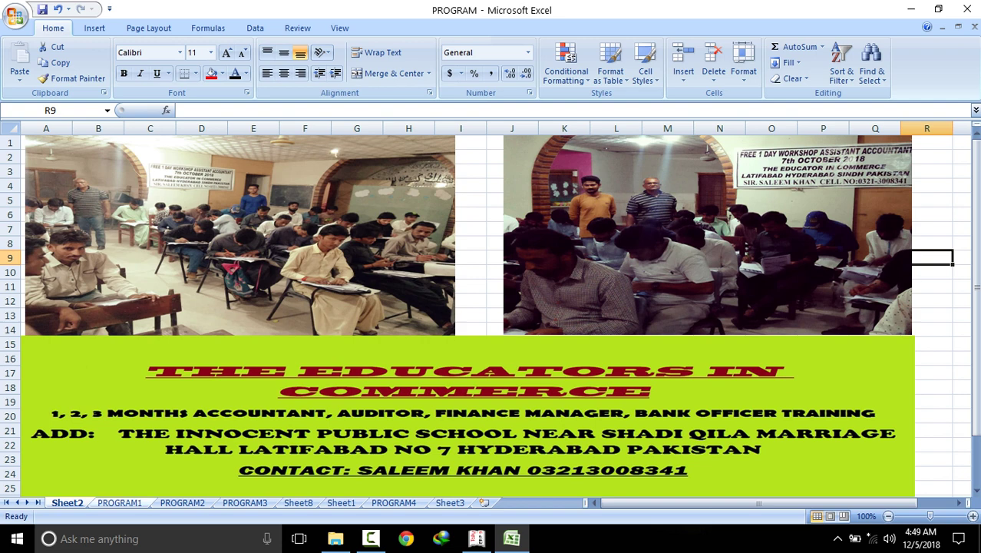
{"action": "left_click", "coordinate": [120, 503]}
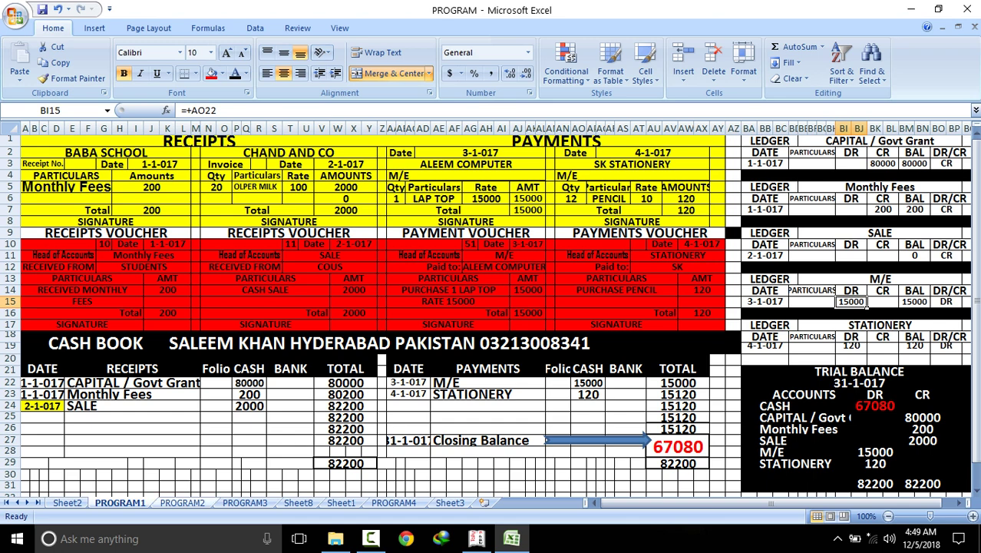
{"action": "left_click", "coordinate": [183, 502]}
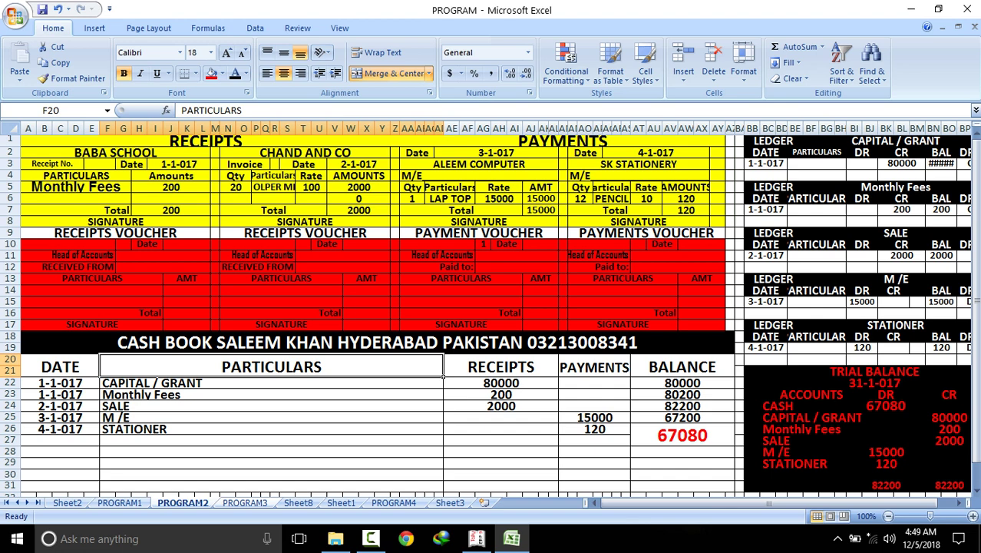
{"action": "left_click", "coordinate": [245, 503]}
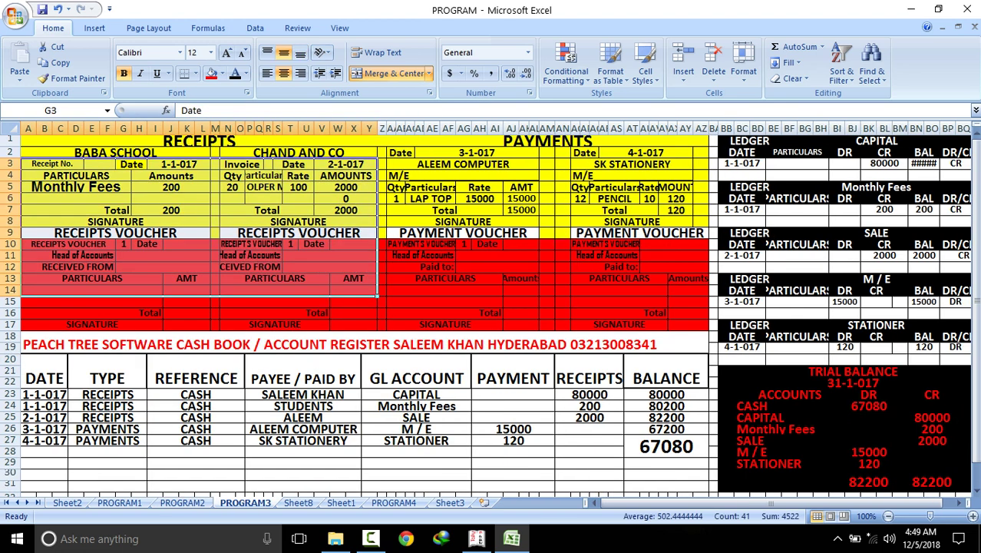
{"action": "left_click", "coordinate": [196, 474]}
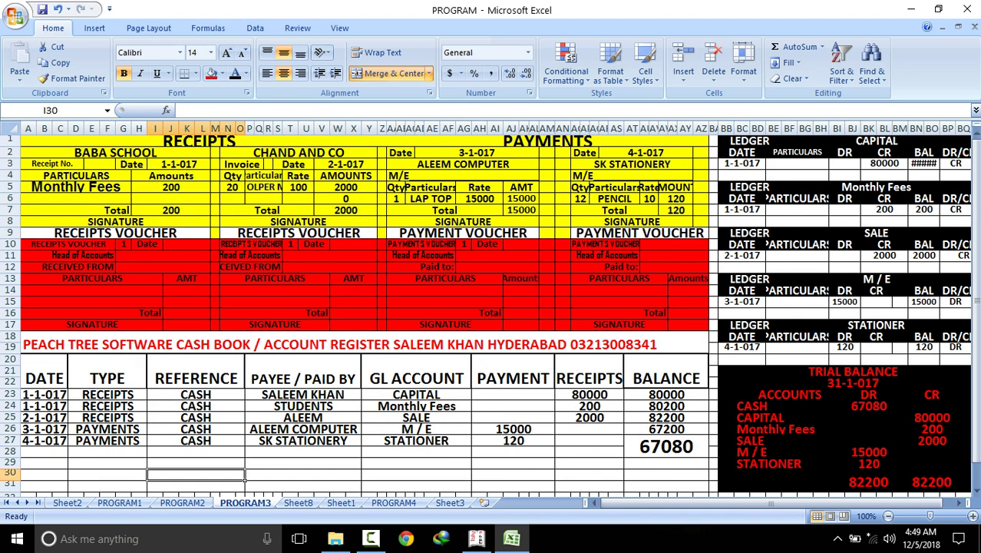
{"action": "left_click", "coordinate": [182, 502]}
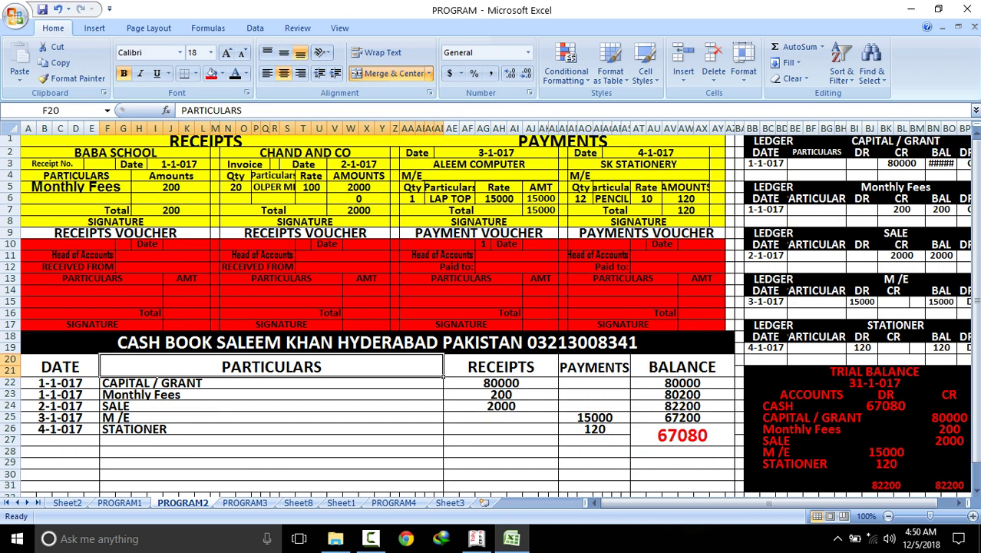
Select the CASH BOOK title, Monthly Fees entry and both payment forms, then show Sheet2
{"action": "left_click", "coordinate": [733, 351]}
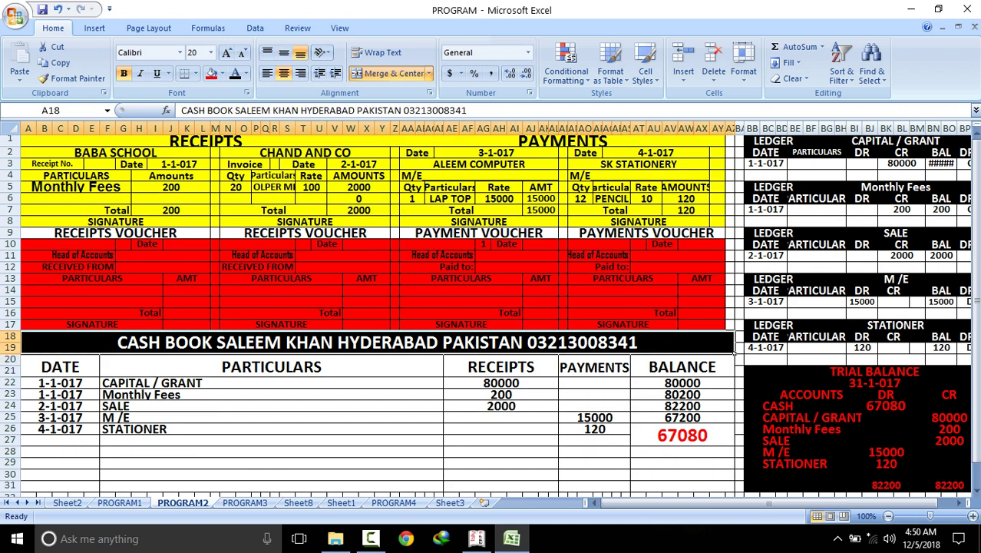
{"action": "left_click", "coordinate": [443, 395]}
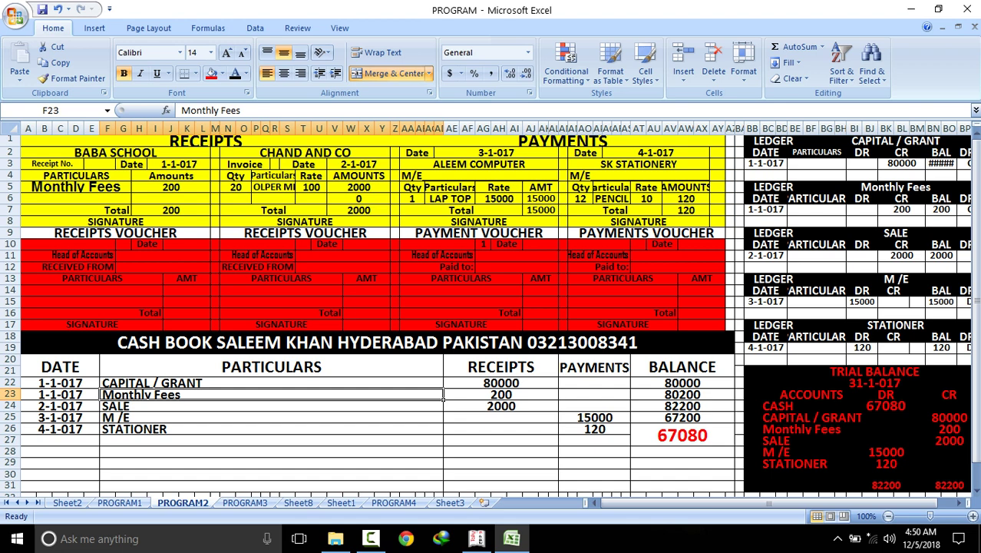
{"action": "left_click", "coordinate": [433, 154]}
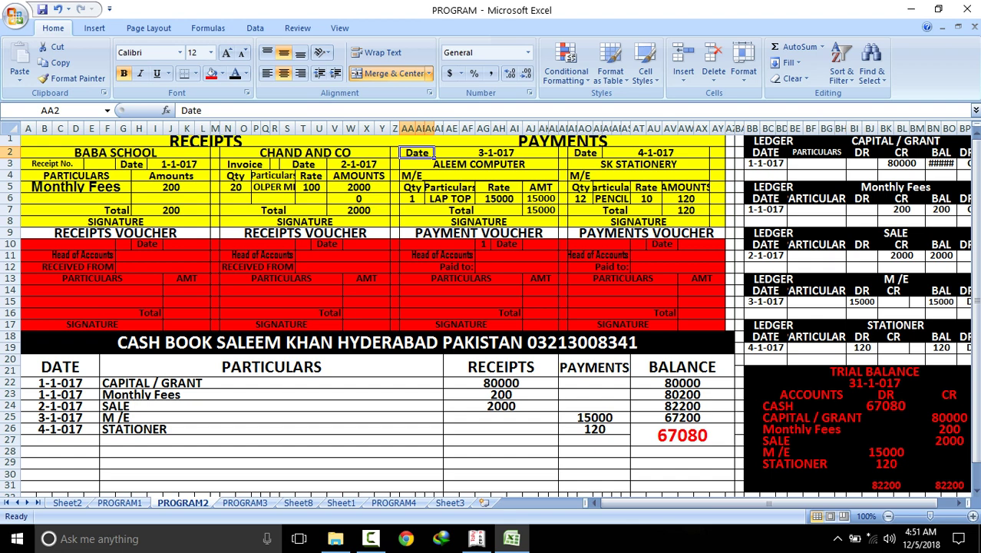
{"action": "left_click_drag", "start_coordinate": [434, 152], "coordinate": [726, 307]}
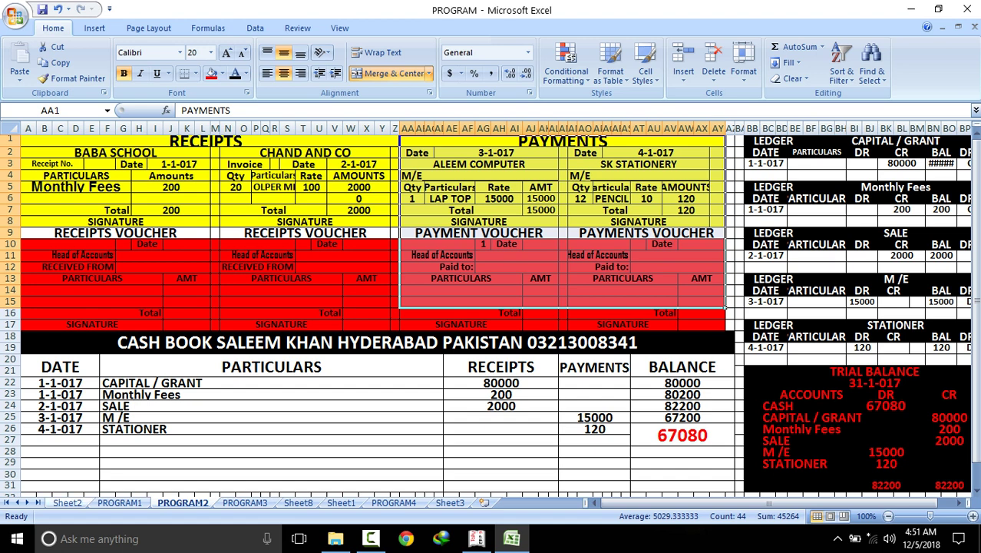
{"action": "left_click", "coordinate": [67, 503]}
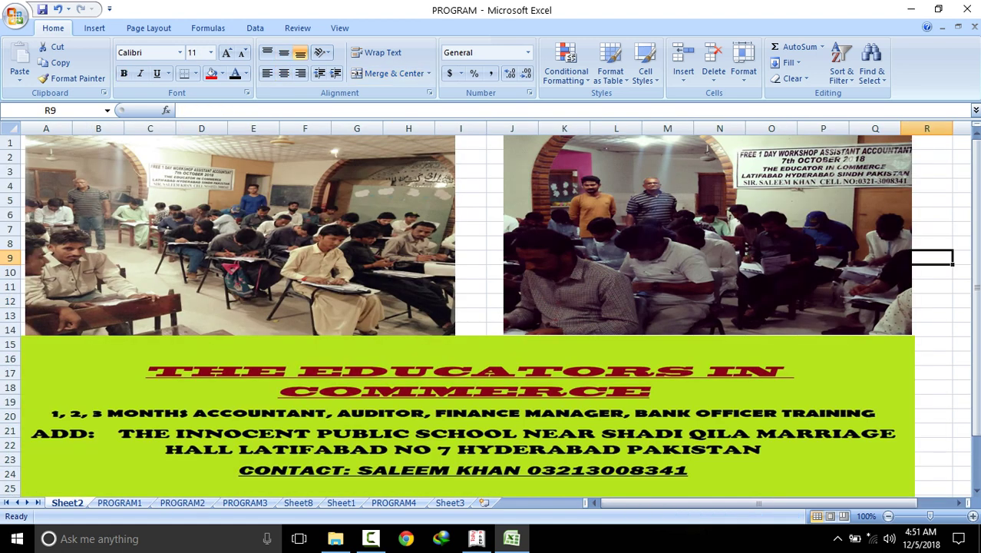